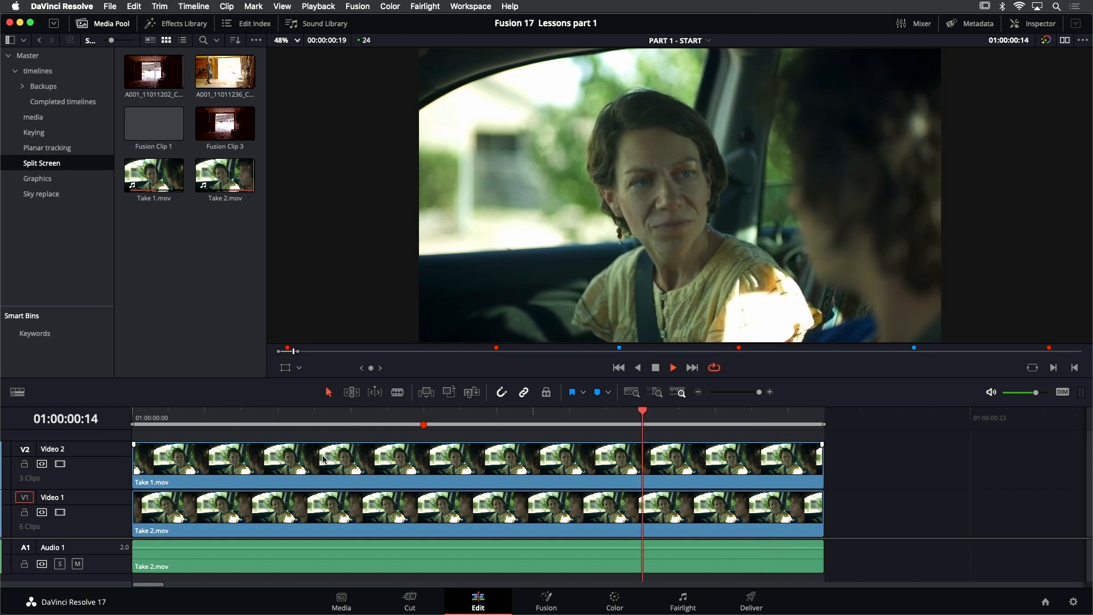
Toggle the Take 1.mov clip on Video 2 off and on to compare the takes during playback, and return to the first frame
{"action": "left_click", "coordinate": [307, 458]}
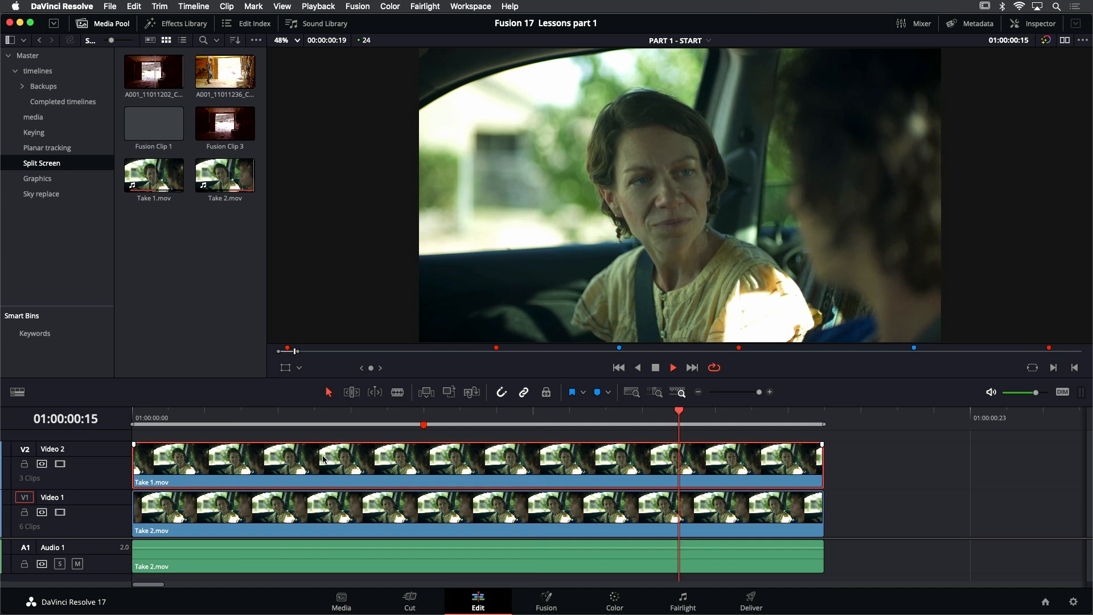
{"action": "key", "text": "d"}
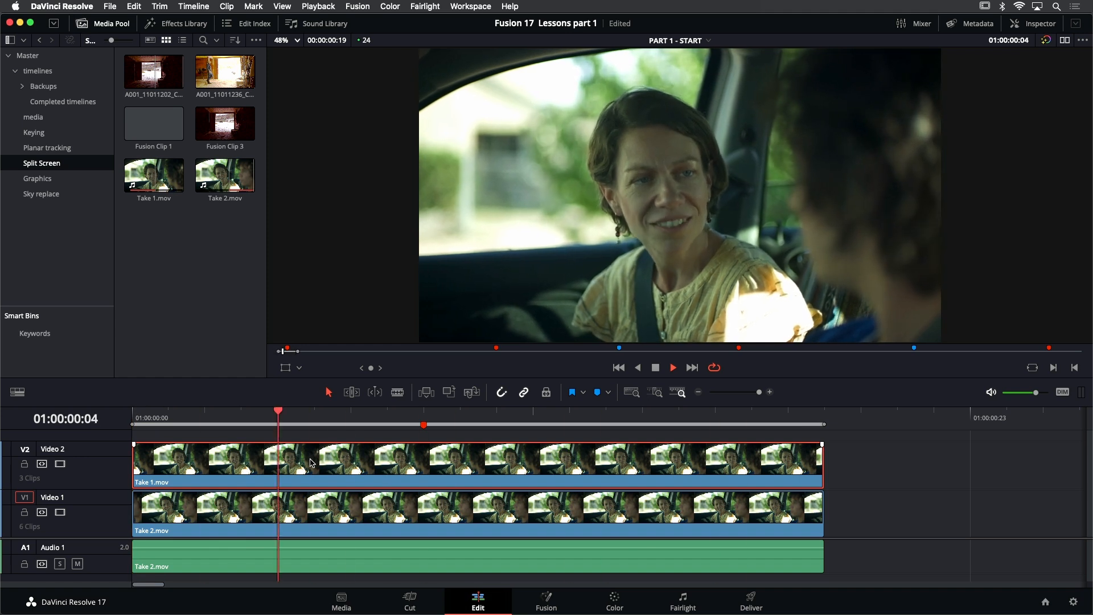
{"action": "left_click", "coordinate": [619, 368]}
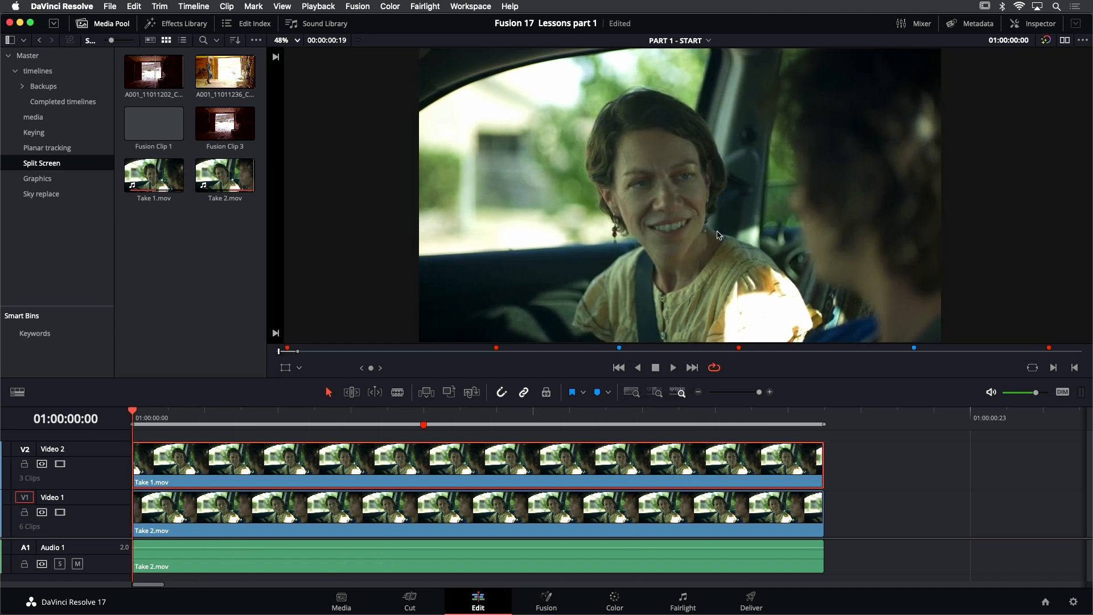
Draw a red freehand annotation on the first frame outlining the woman's side of the car shot
{"action": "scroll", "coordinate": [712, 234], "scroll_direction": "down", "scroll_amount": 2}
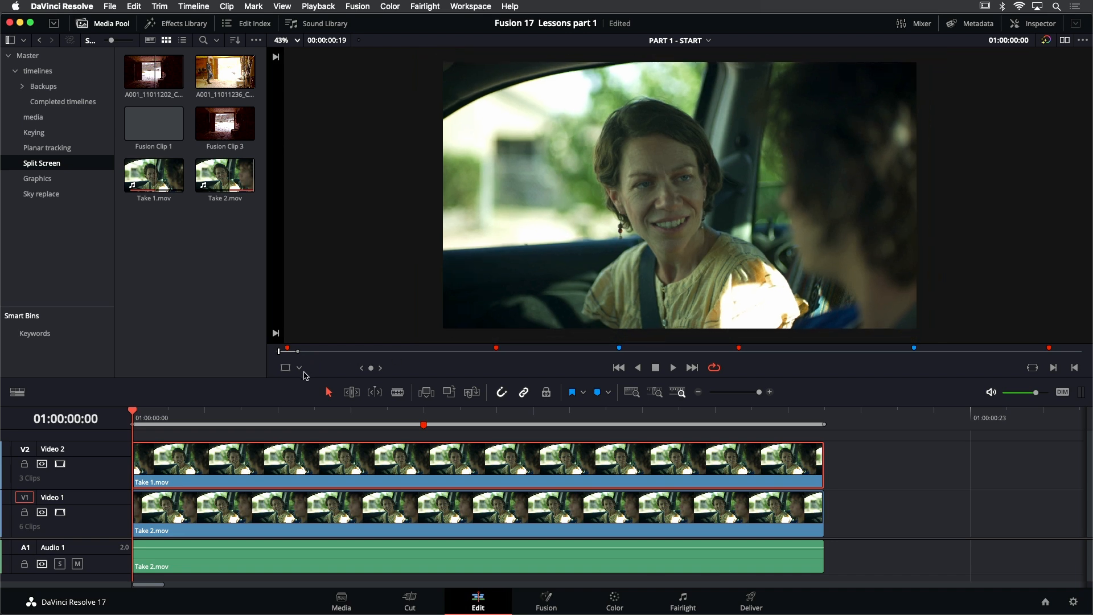
{"action": "left_click", "coordinate": [300, 368]}
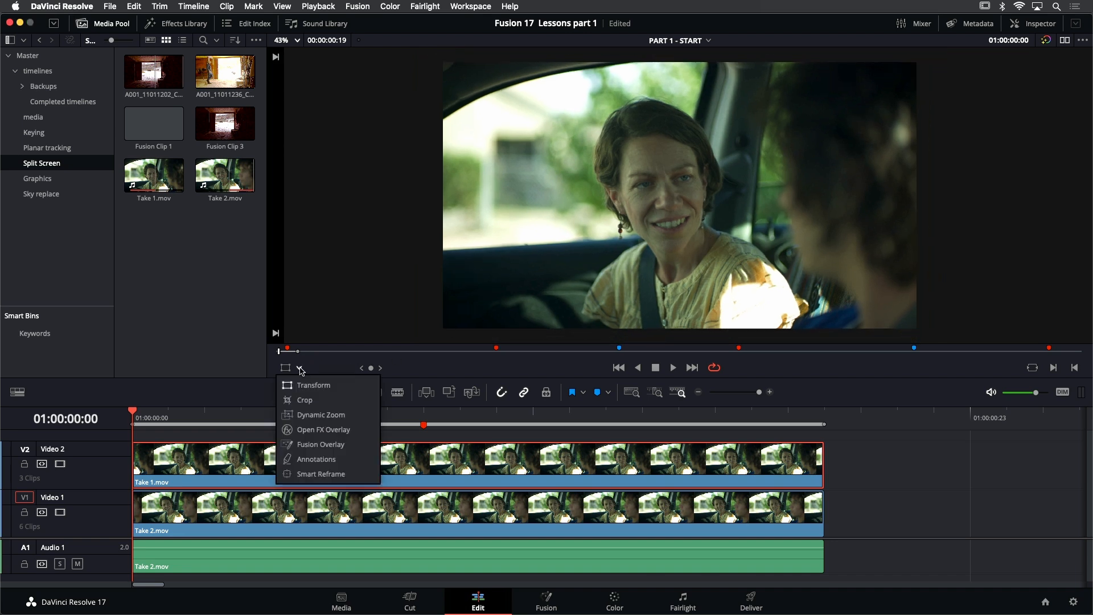
{"action": "left_click", "coordinate": [310, 460]}
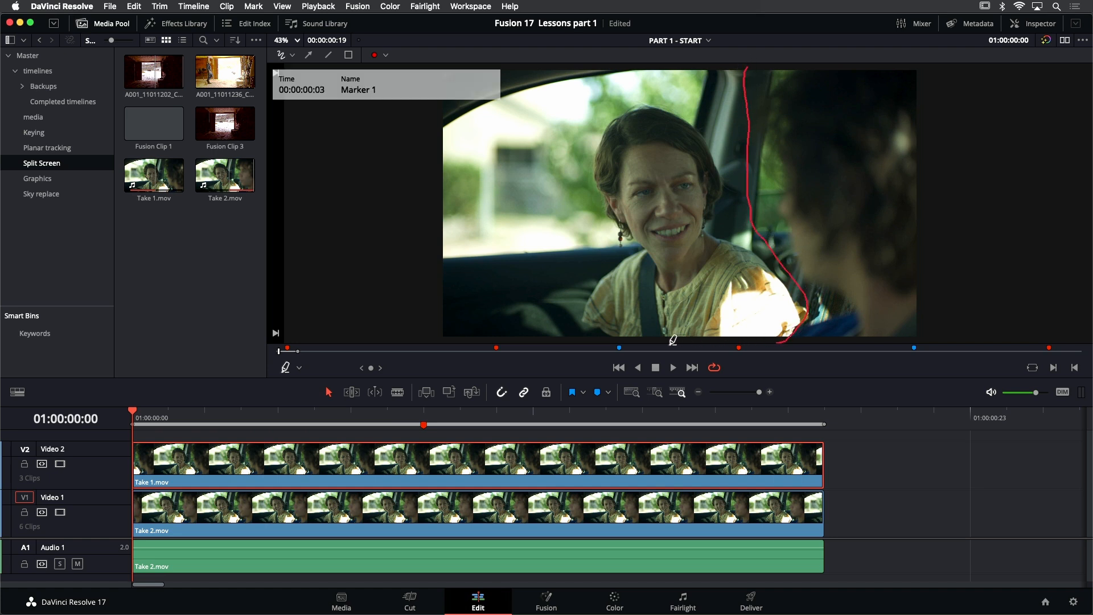
{"action": "mouse_move", "coordinate": [436, 342]}
{"action": "left_mouse_down"}
{"action": "mouse_move", "coordinate": [390, 298]}
{"action": "mouse_move", "coordinate": [359, 221]}
{"action": "mouse_move", "coordinate": [358, 141]}
{"action": "left_mouse_up"}
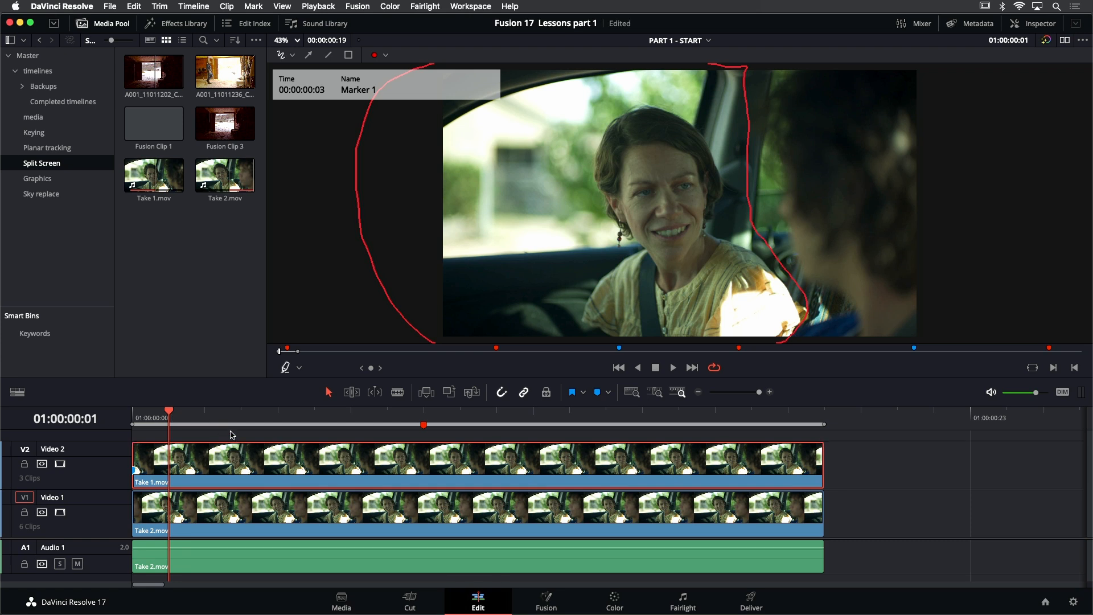
Combine the stacked Take 1.mov and Take 2.mov video clips into a new Fusion clip and check it in the Split Screen bin
{"action": "left_click", "coordinate": [232, 435]}
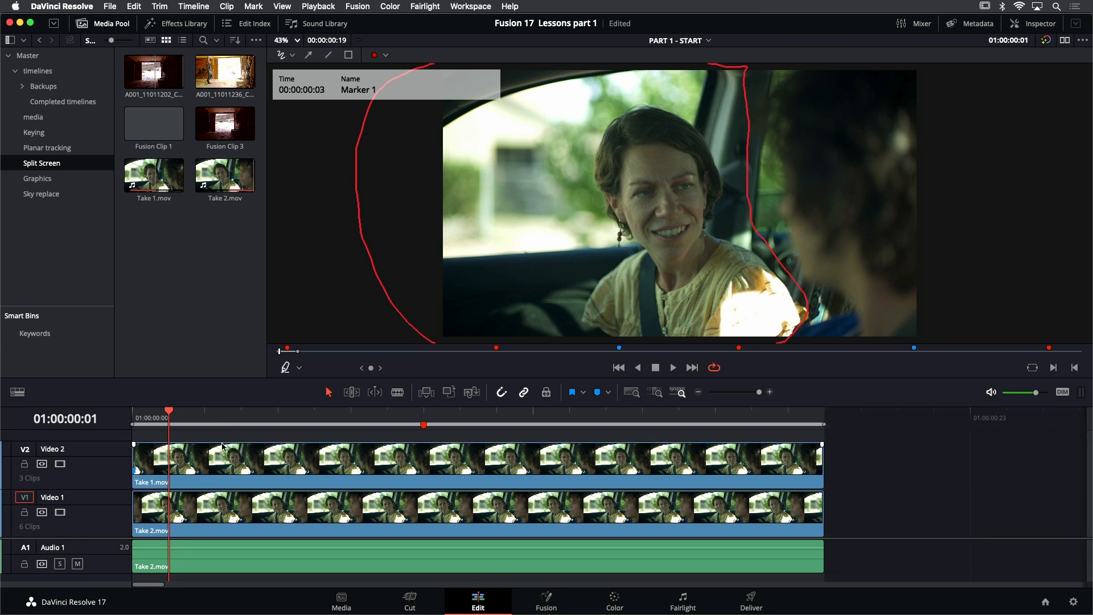
{"action": "left_click_drag", "start_coordinate": [211, 441], "coordinate": [258, 516]}
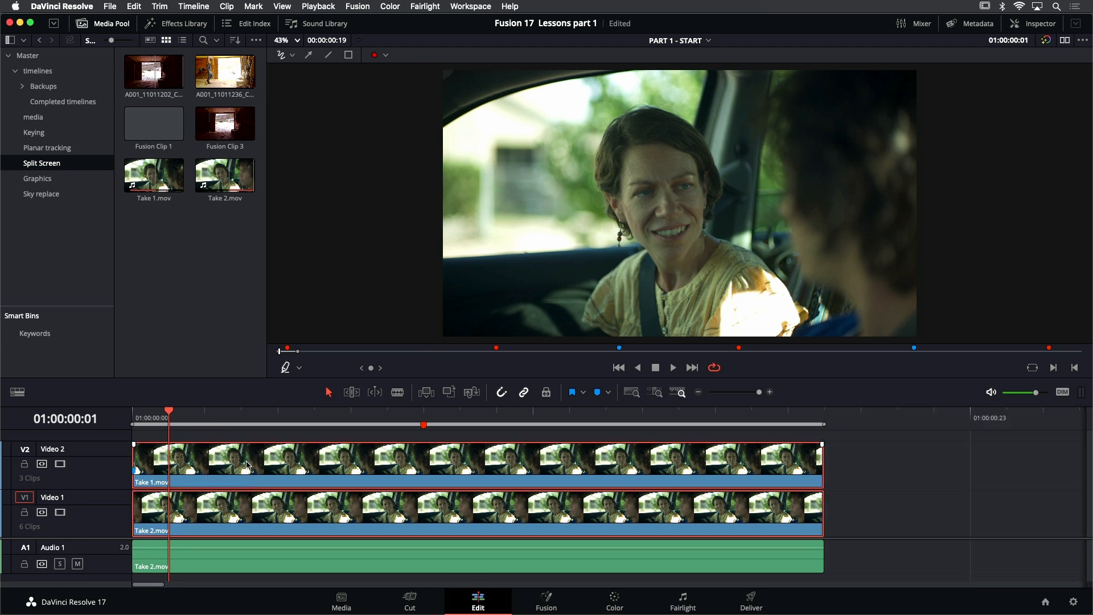
{"action": "right_click", "coordinate": [249, 464]}
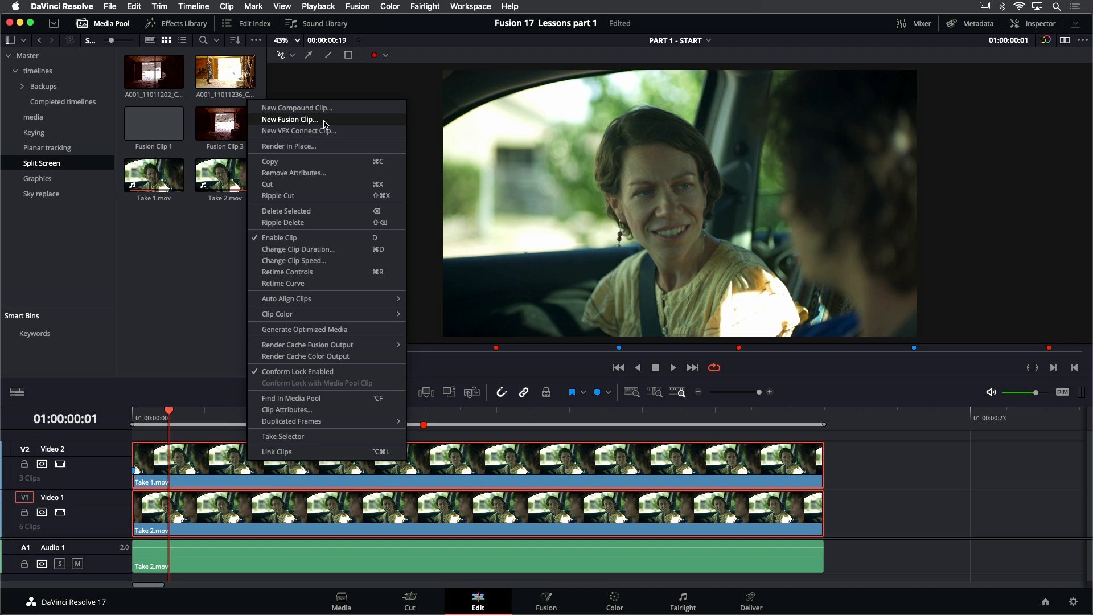
{"action": "left_click", "coordinate": [291, 119]}
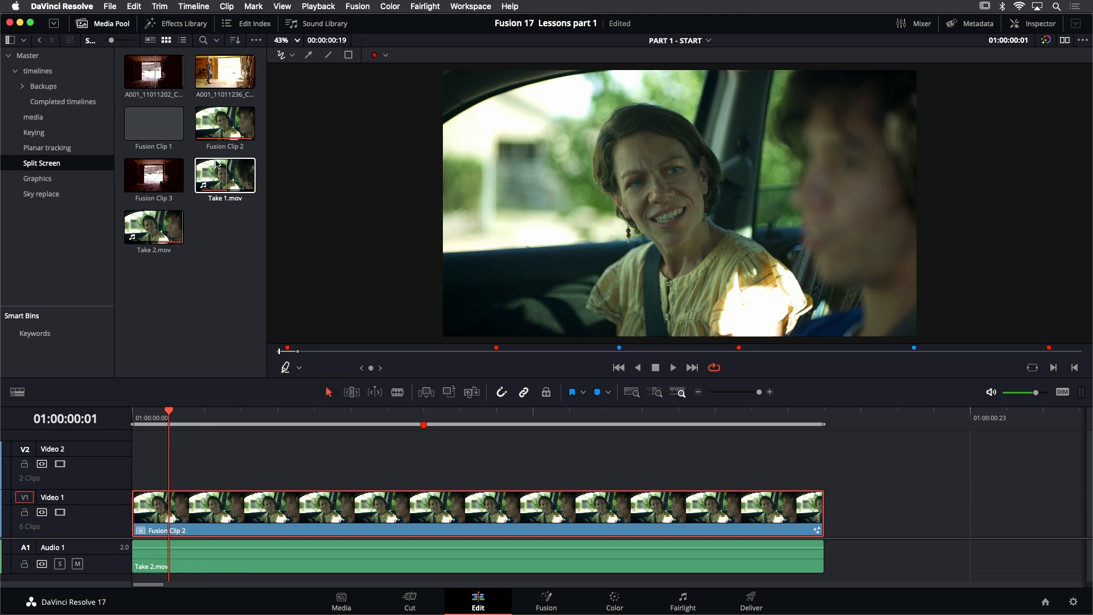
{"action": "left_click", "coordinate": [223, 145]}
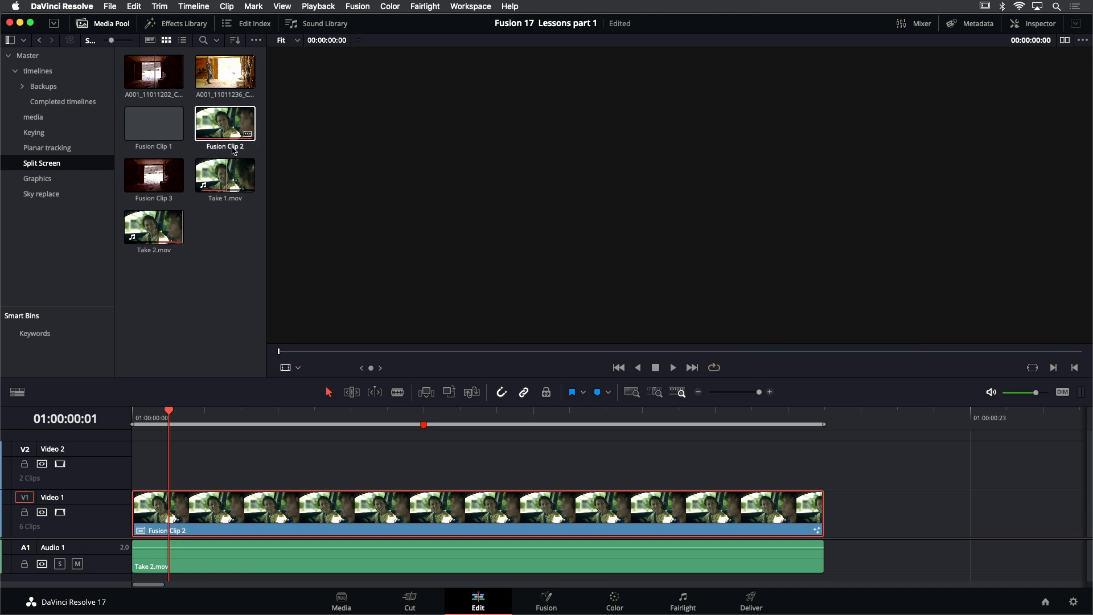
{"action": "left_click", "coordinate": [232, 330]}
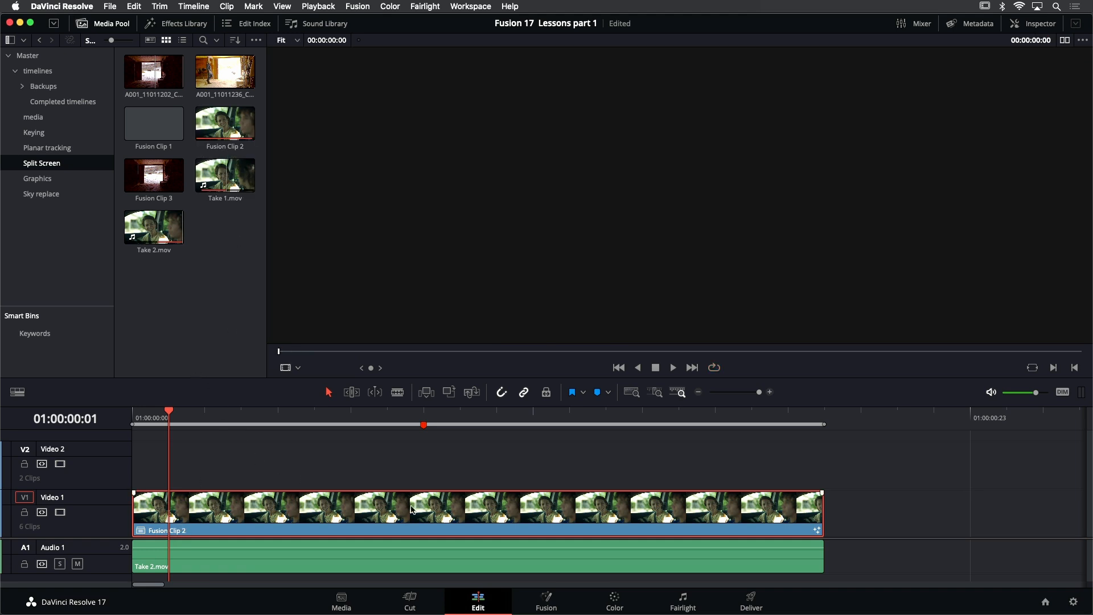
Open the new Fusion clip on the Fusion page and show it in a single viewer
{"action": "left_click", "coordinate": [545, 602]}
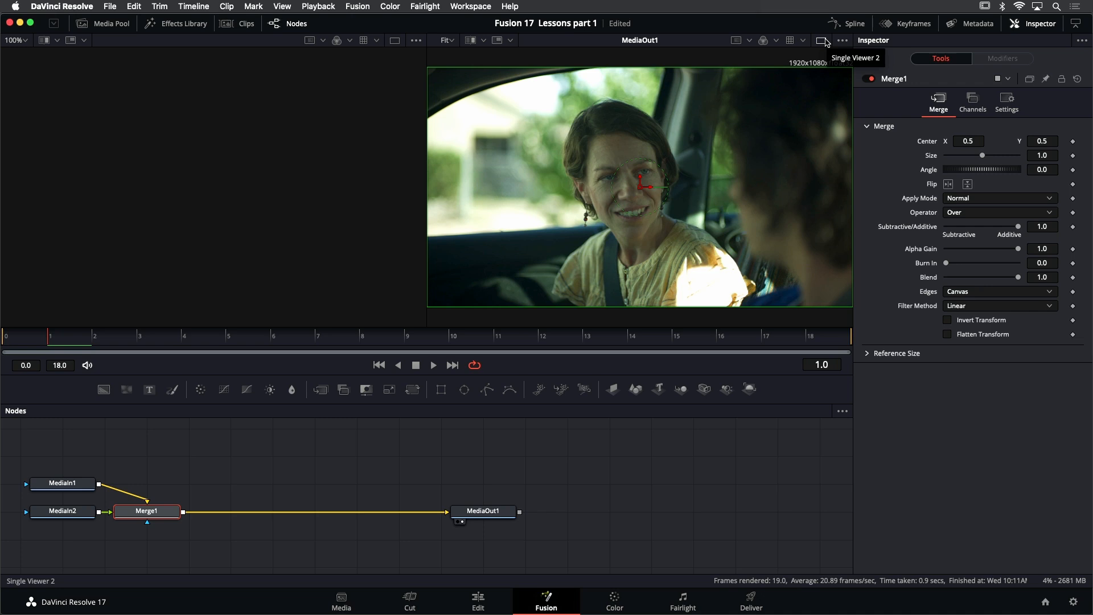
{"action": "left_click", "coordinate": [824, 41]}
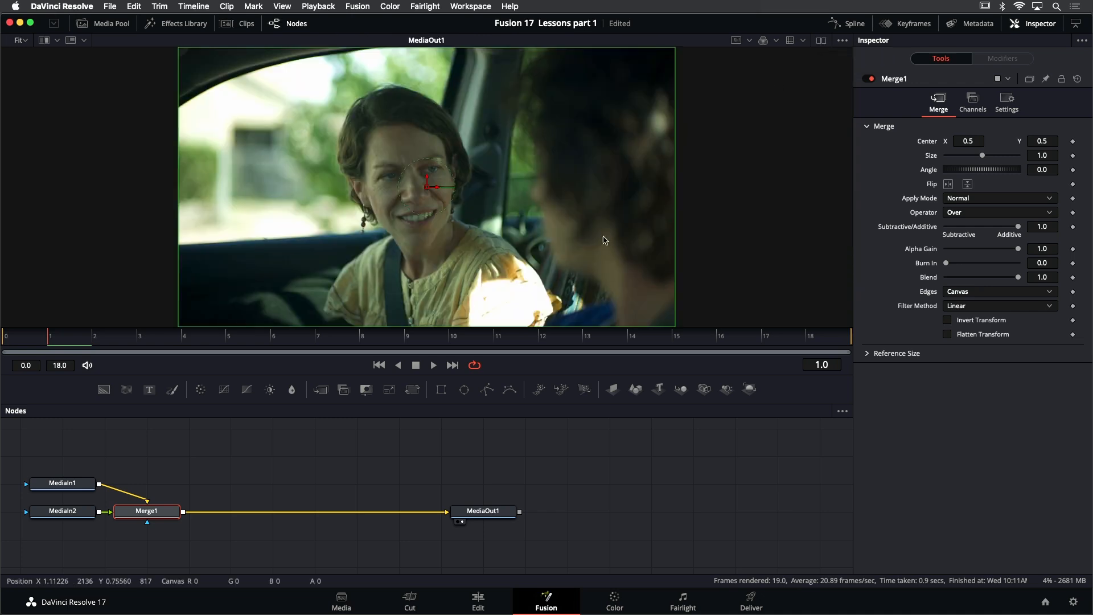
Display the MediaIn1 node in the viewer and play it to identify which take it contains
{"action": "mouse_move", "coordinate": [63, 486]}
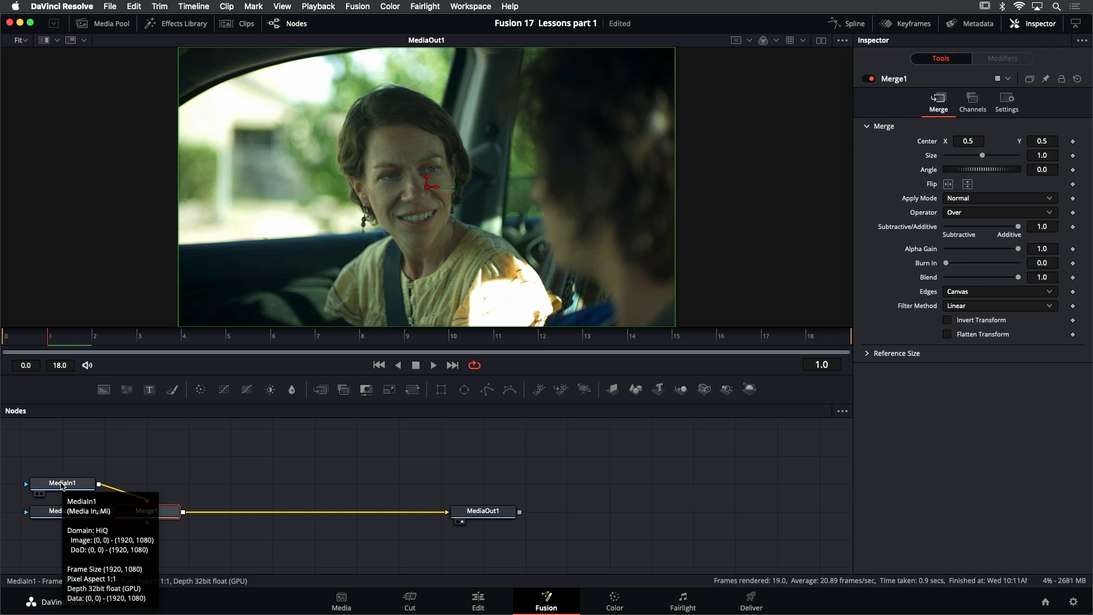
{"action": "left_click", "coordinate": [63, 484]}
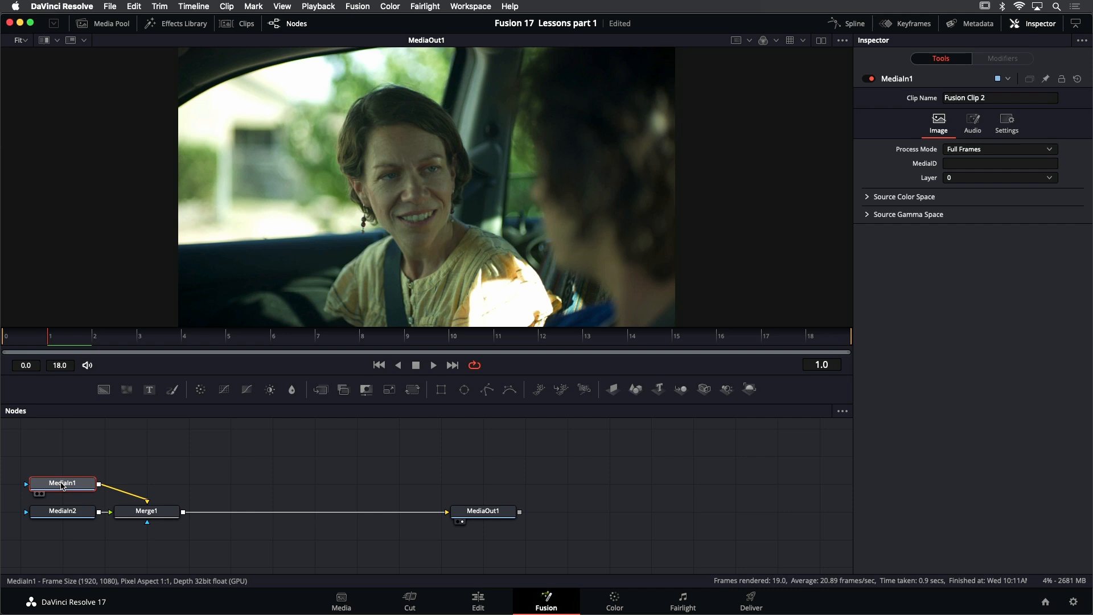
{"action": "mouse_move", "coordinate": [71, 488]}
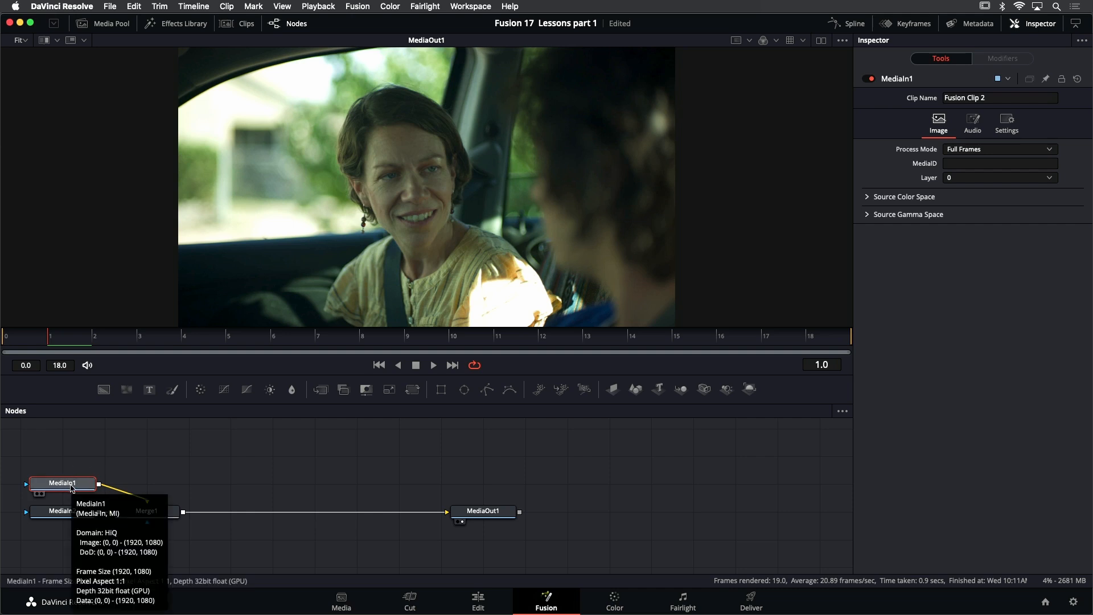
{"action": "key", "text": "1"}
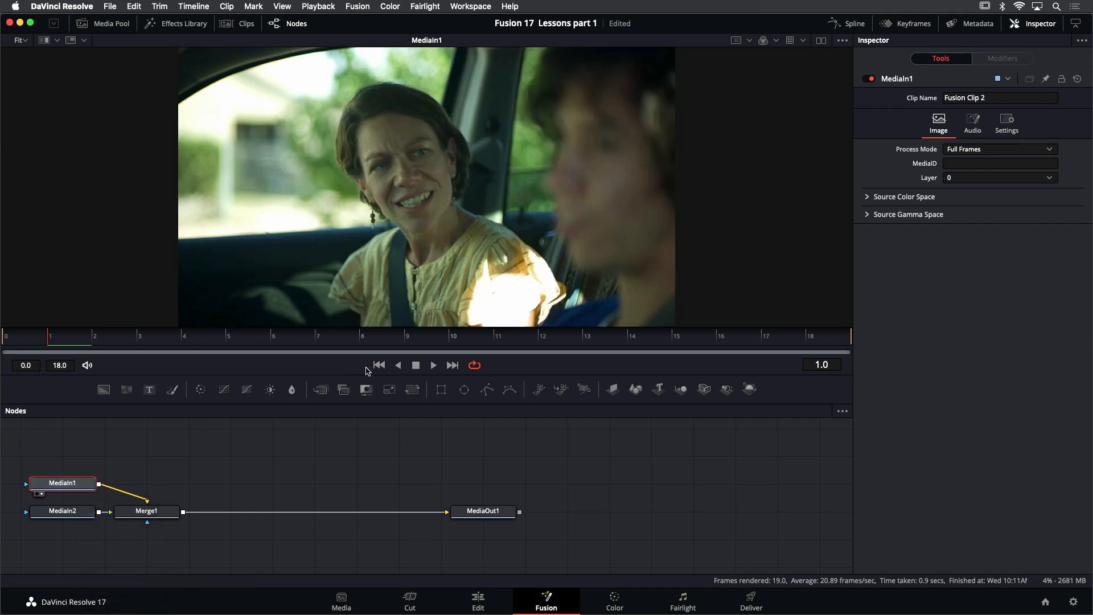
{"action": "left_click", "coordinate": [432, 367]}
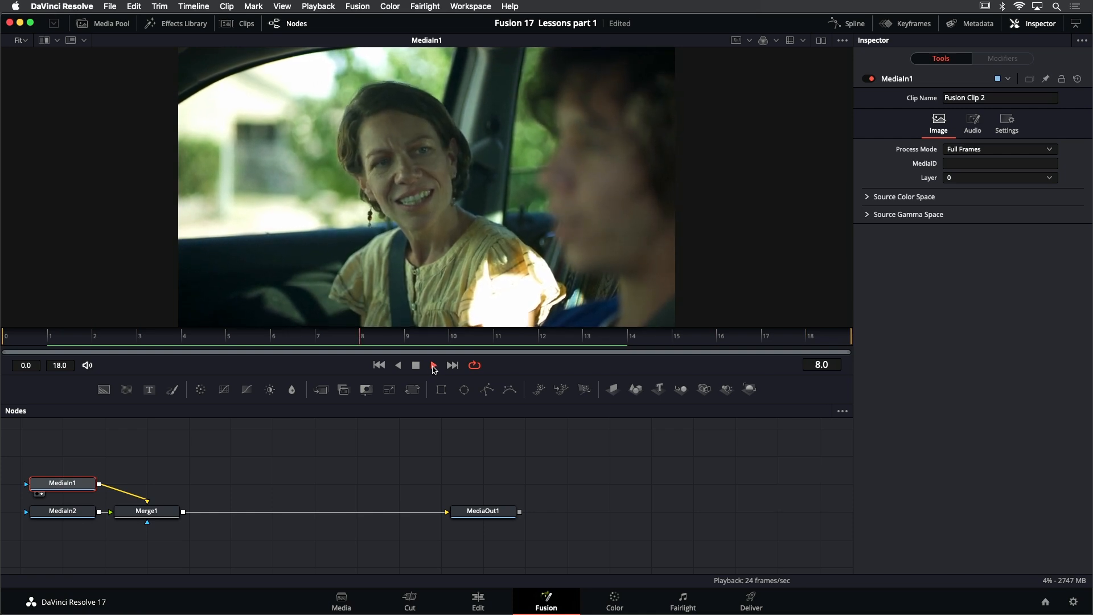
{"action": "left_click", "coordinate": [418, 367]}
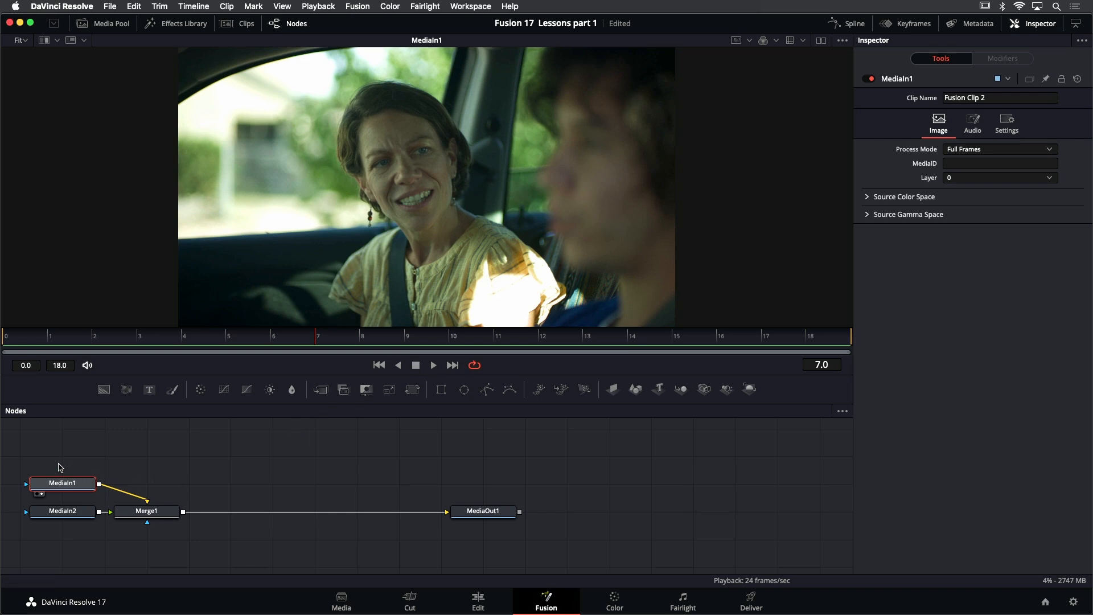
Rename the MediaIn1 node to DRIVER
{"action": "right_click", "coordinate": [902, 83]}
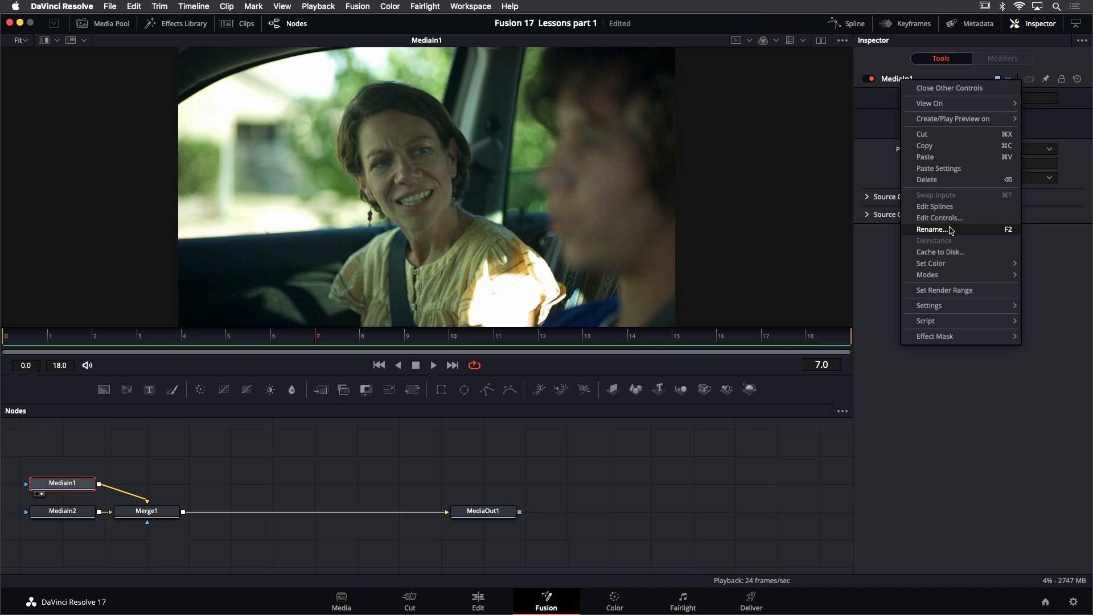
{"action": "left_click", "coordinate": [933, 229]}
{"action": "type", "text": "DRIVER"}
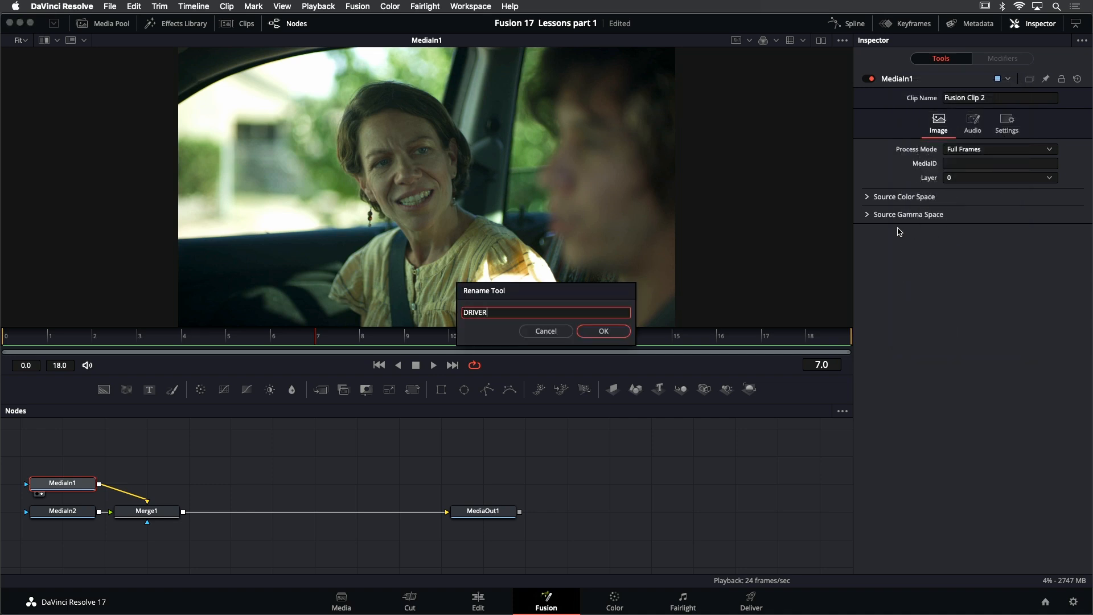
{"action": "key", "text": "Return"}
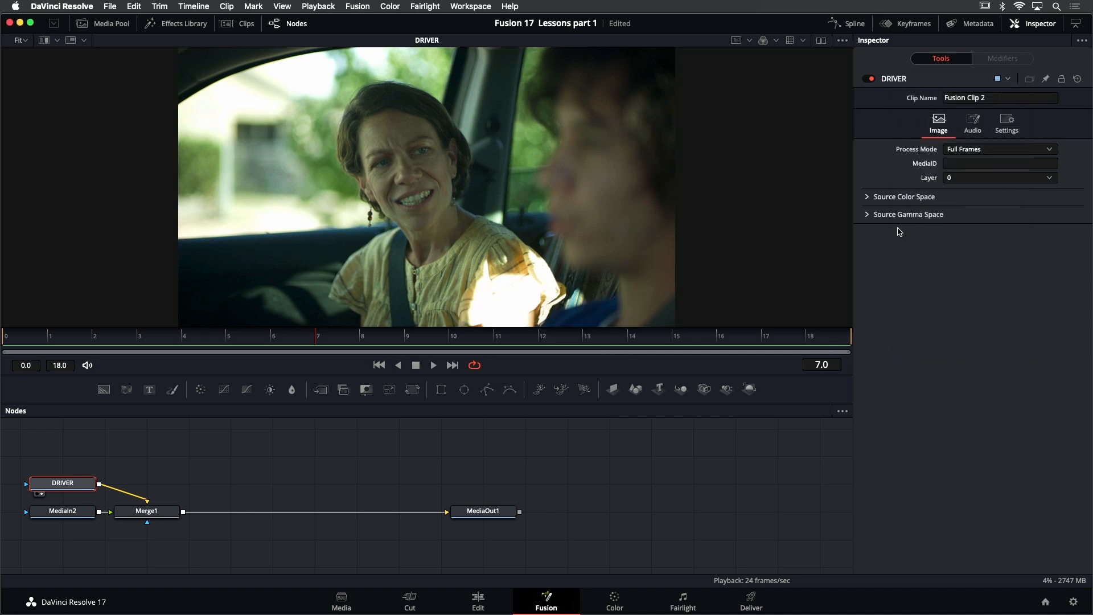
Display the MediaIn2 node in the viewer, play it to check the take, and return to the first frame
{"action": "left_click", "coordinate": [77, 516]}
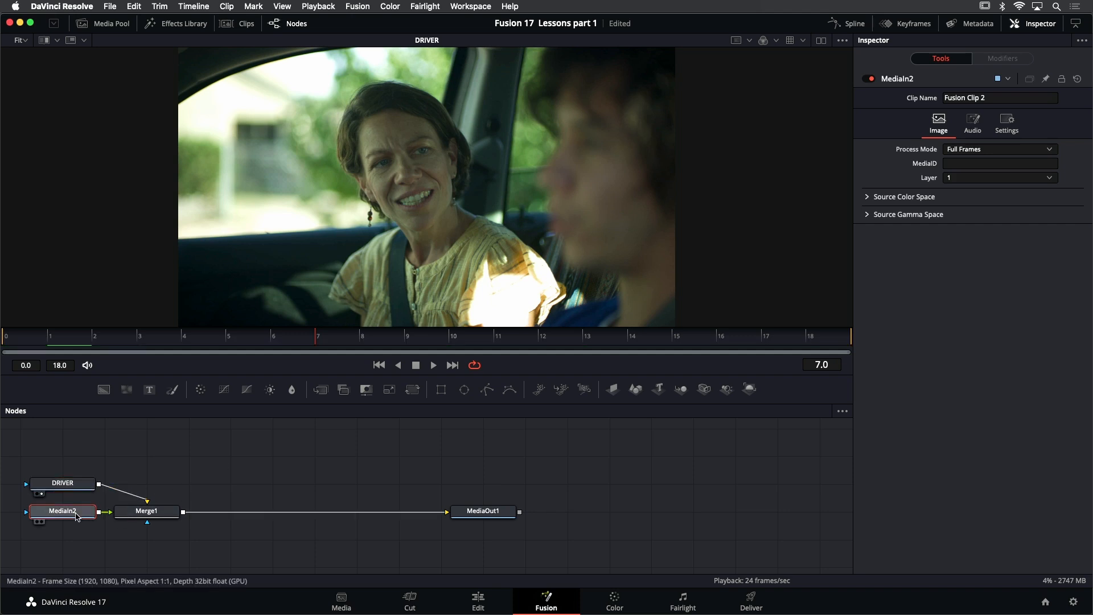
{"action": "key", "text": "1"}
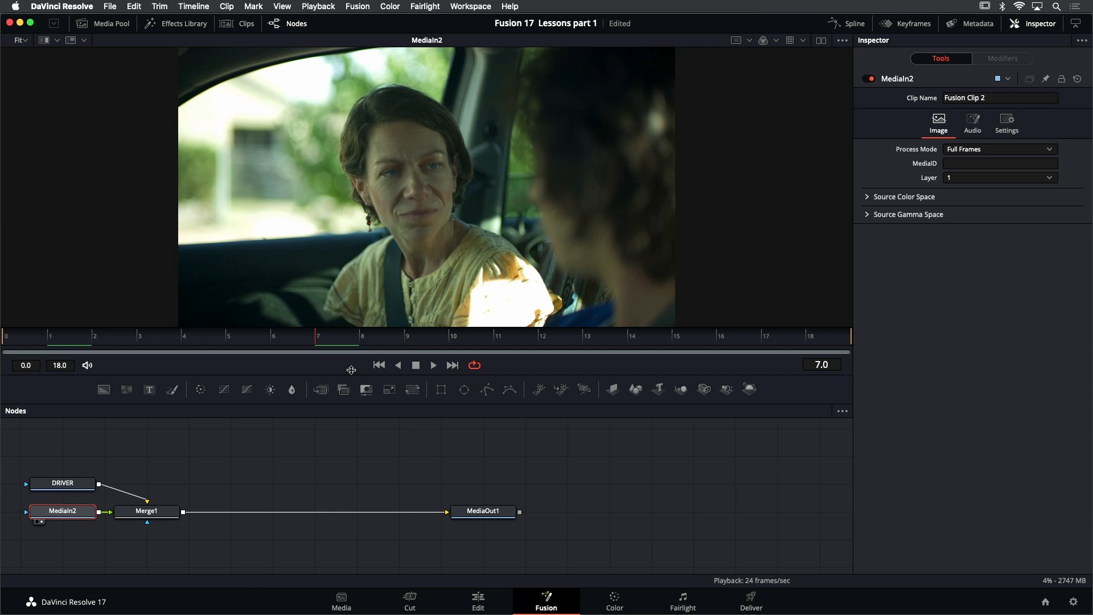
{"action": "left_click", "coordinate": [433, 365]}
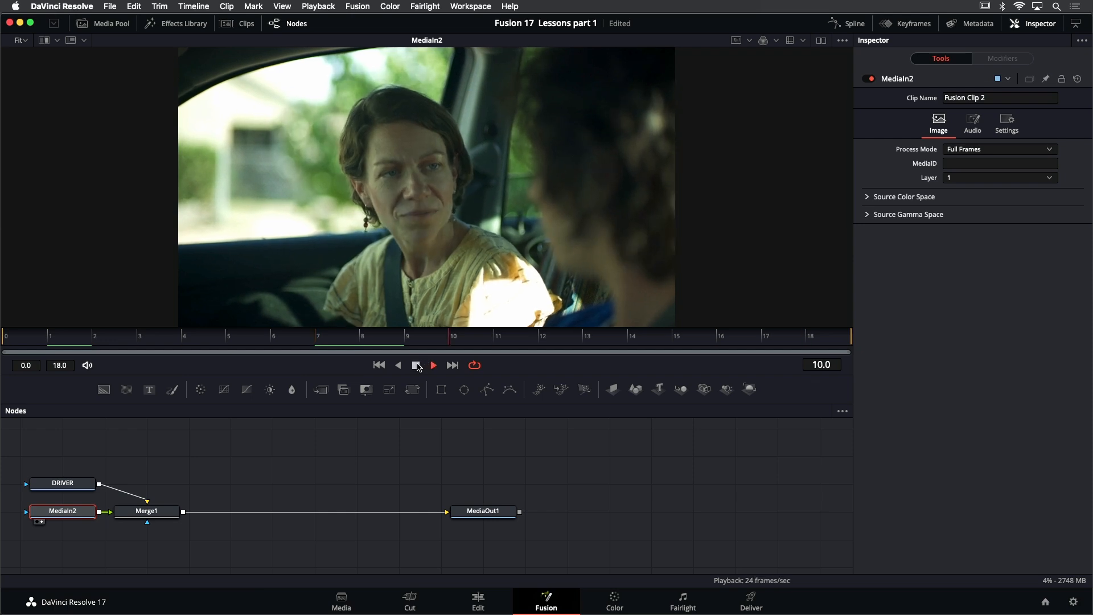
{"action": "left_click", "coordinate": [414, 366]}
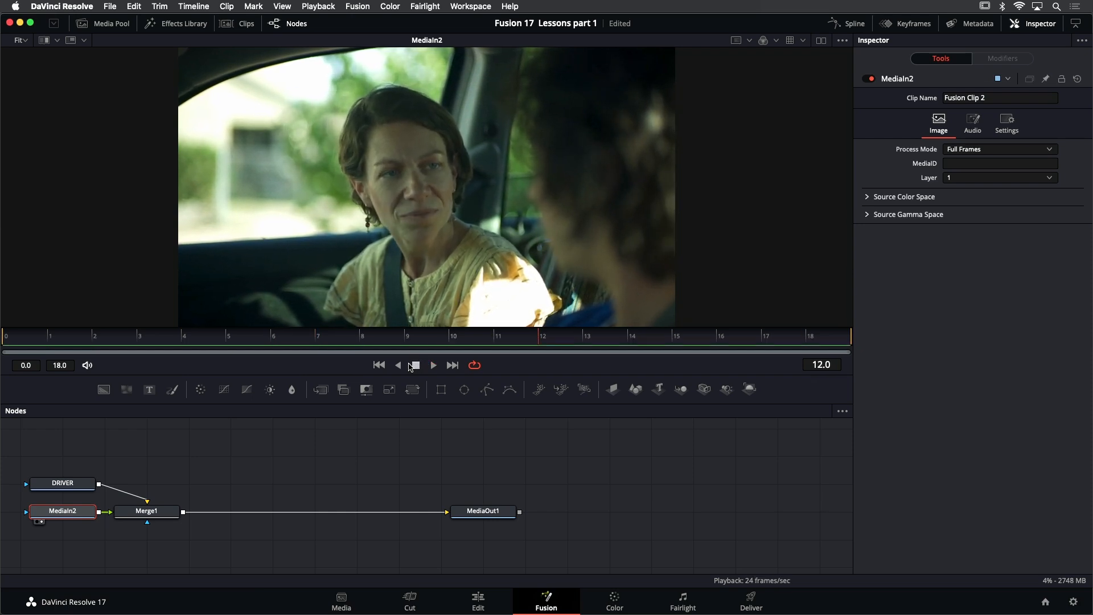
{"action": "left_click", "coordinate": [380, 365]}
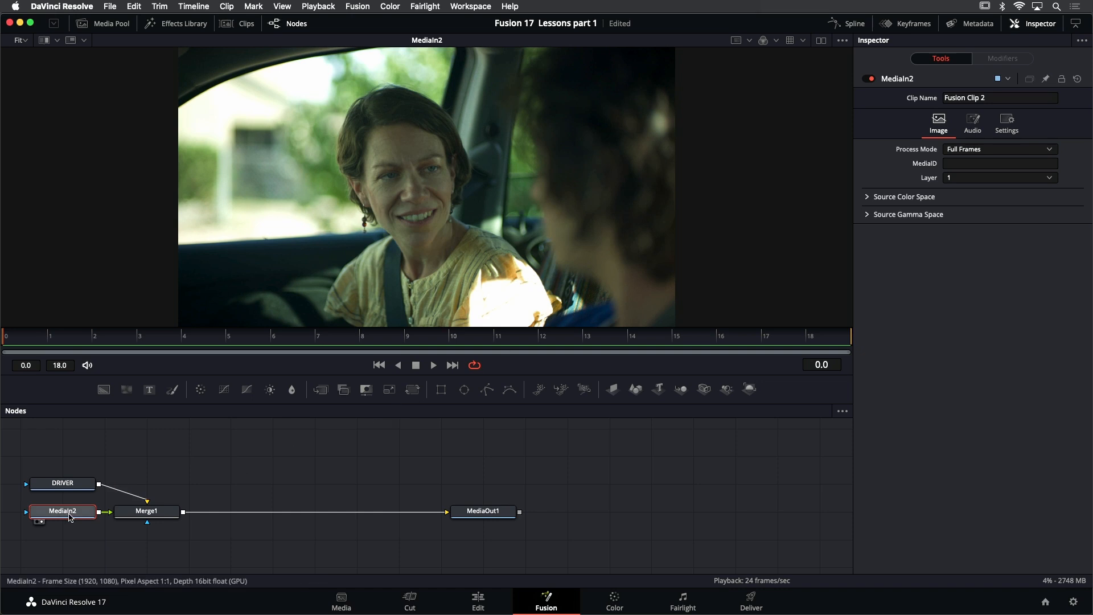
Rename the MediaIn2 node to PASSENGER
{"action": "key", "text": "F2"}
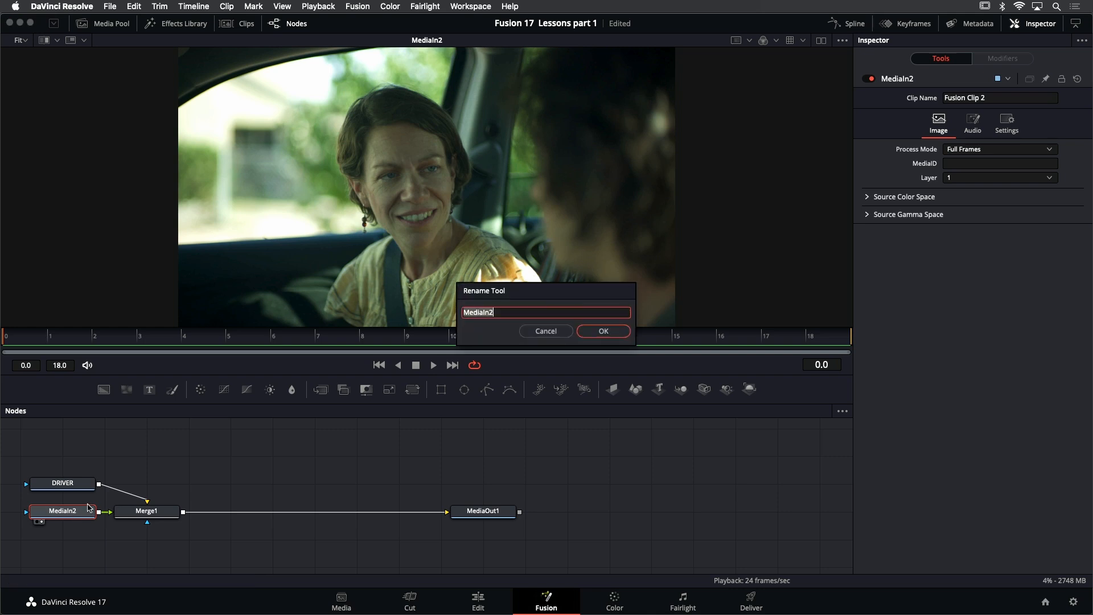
{"action": "type", "text": "PASSENGER"}
{"action": "key", "text": "Return"}
Rearrange the node tree so PASSENGER sits directly above Merge1 and DRIVER lies in line before it
{"action": "left_click_drag", "start_coordinate": [227, 448], "coordinate": [372, 457]}
{"action": "left_click", "coordinate": [370, 453]}
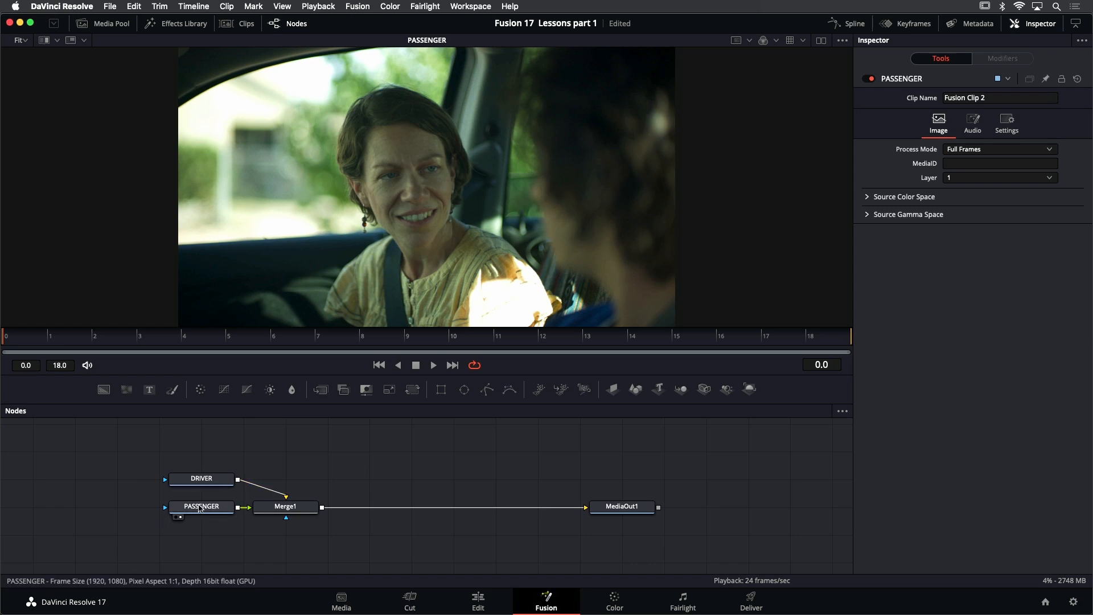
{"action": "left_click_drag", "start_coordinate": [204, 511], "coordinate": [288, 432]}
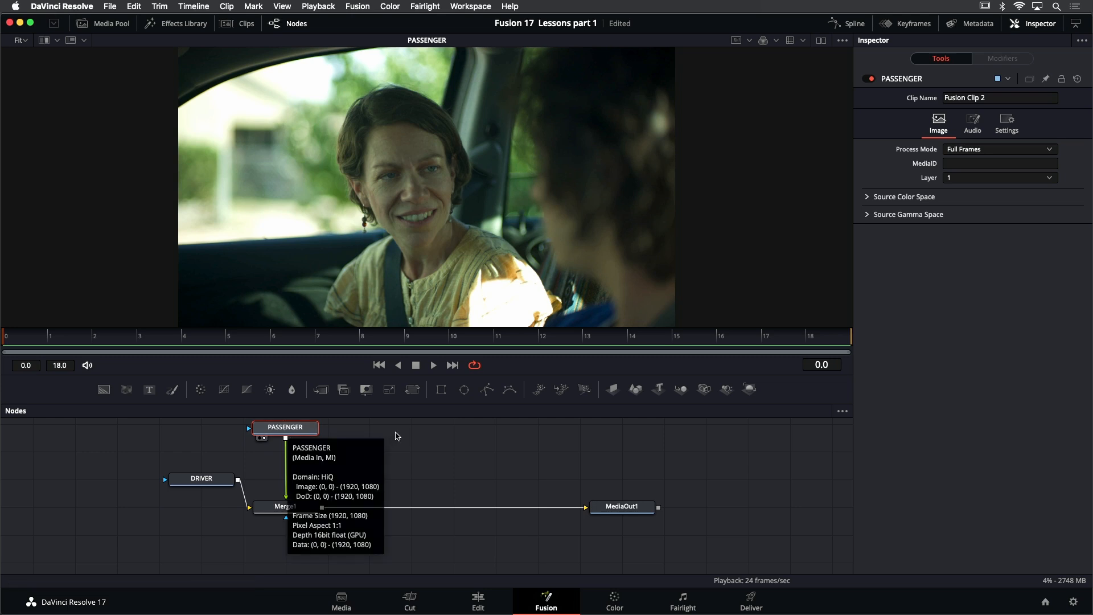
{"action": "left_click_drag", "start_coordinate": [396, 433], "coordinate": [398, 440]}
{"action": "left_click_drag", "start_coordinate": [210, 484], "coordinate": [167, 515]}
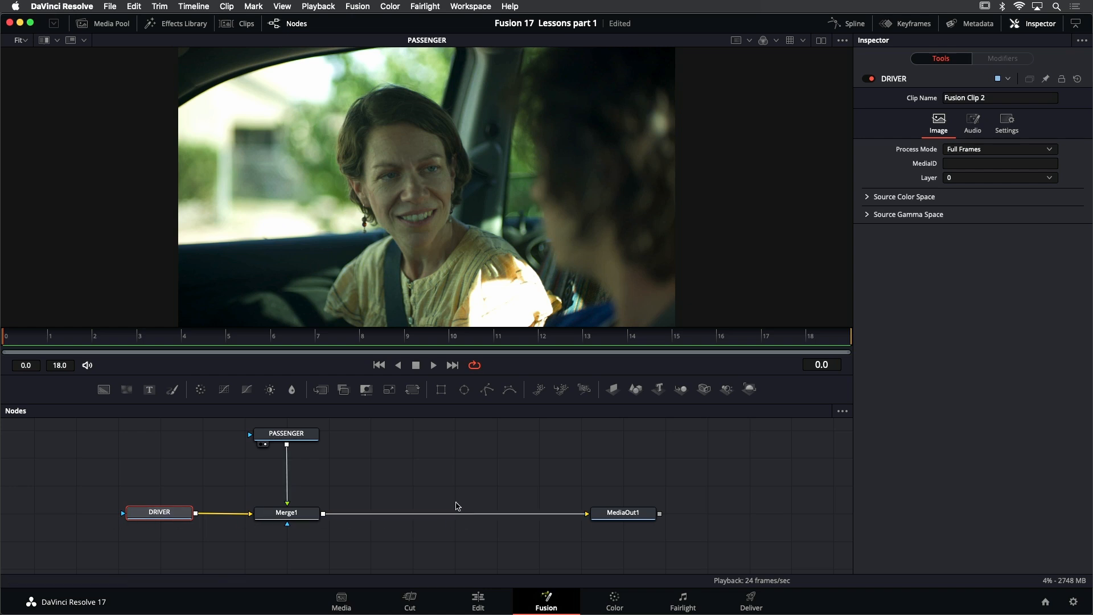
Move the PASSENGER node higher above Merge1 to leave more space between them while its take plays in the viewer
{"action": "left_click_drag", "start_coordinate": [438, 489], "coordinate": [439, 491]}
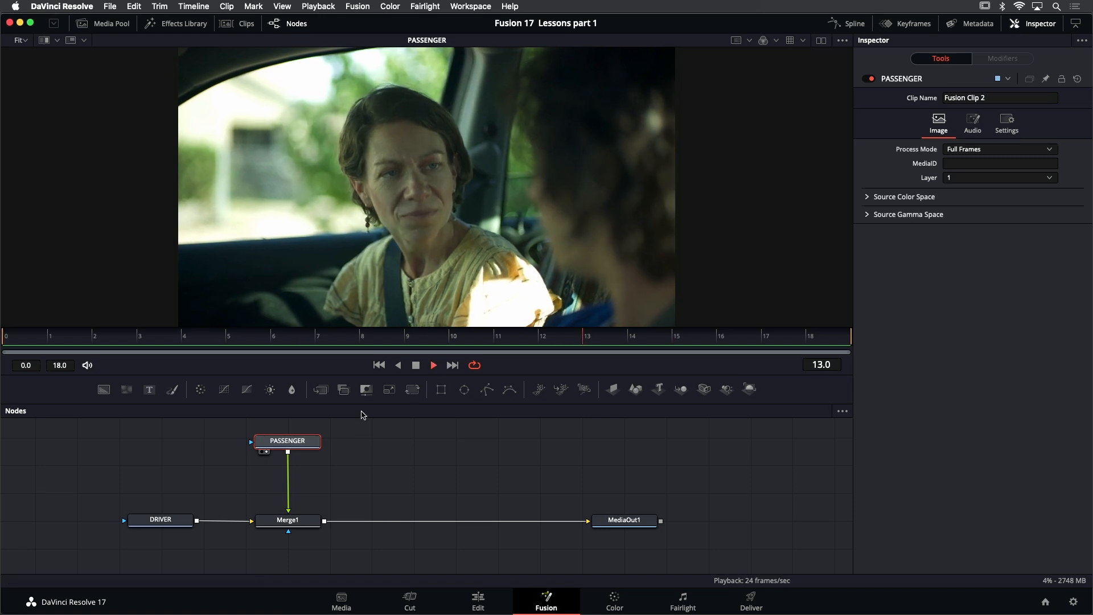
{"action": "left_click_drag", "start_coordinate": [354, 449], "coordinate": [349, 465]}
{"action": "left_click_drag", "start_coordinate": [278, 454], "coordinate": [279, 428]}
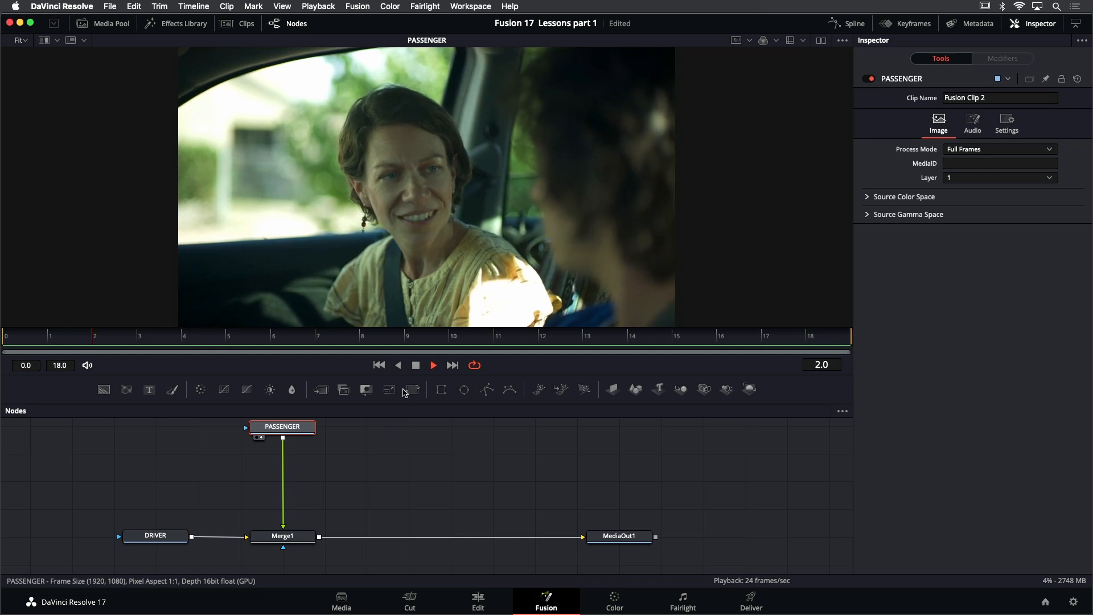
Return to the first frame and insert a Tracker node between PASSENGER and Merge1
{"action": "left_click", "coordinate": [416, 365]}
{"action": "left_click", "coordinate": [379, 366]}
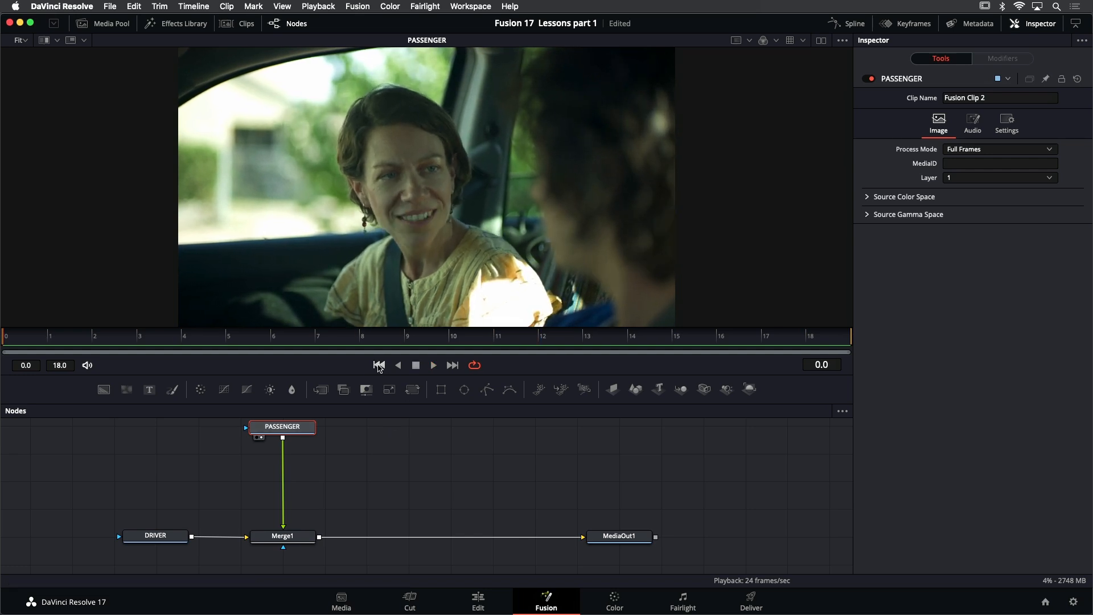
{"action": "left_click", "coordinate": [183, 26]}
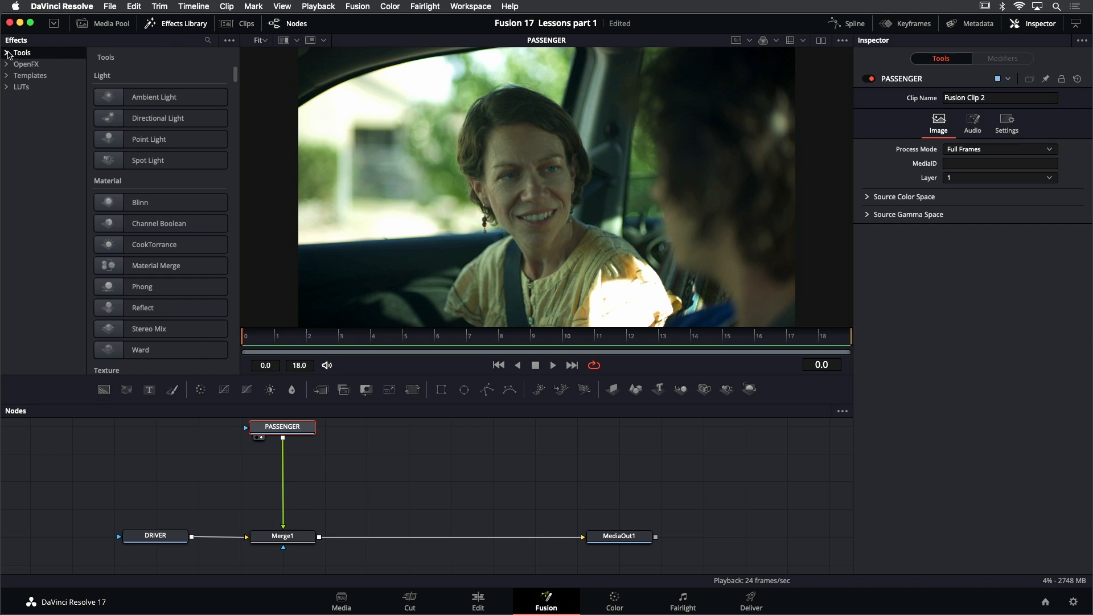
{"action": "left_click", "coordinate": [7, 53]}
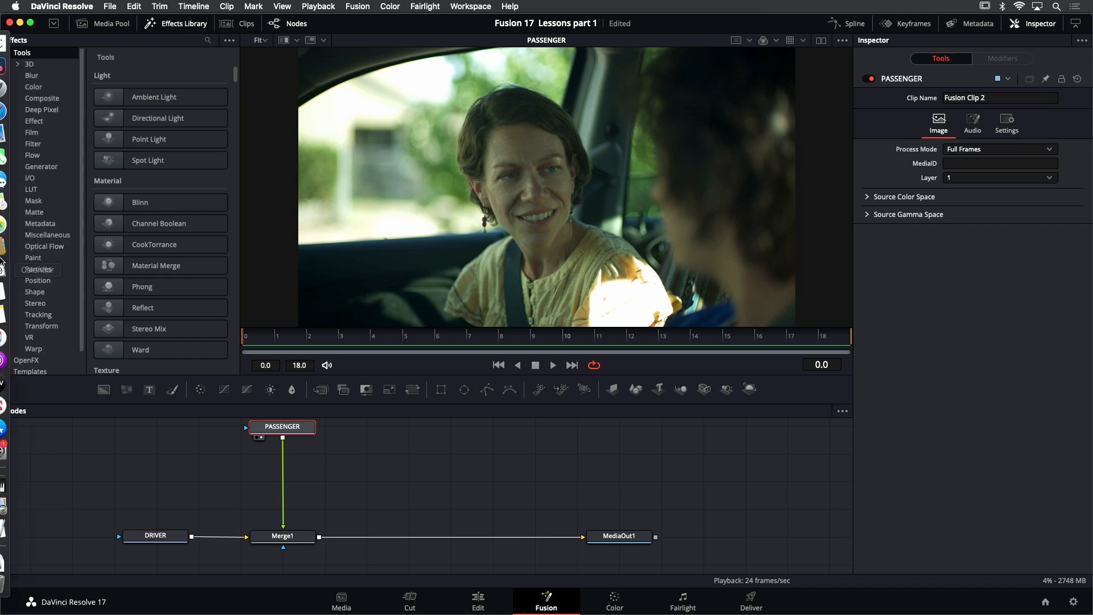
{"action": "left_click", "coordinate": [41, 326]}
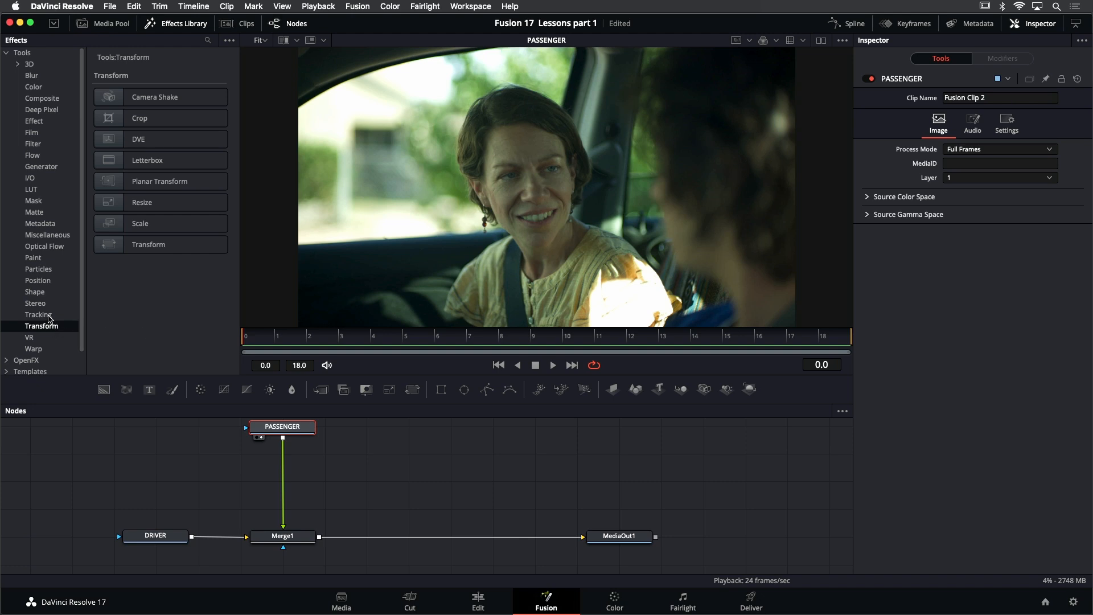
{"action": "left_click", "coordinate": [38, 315]}
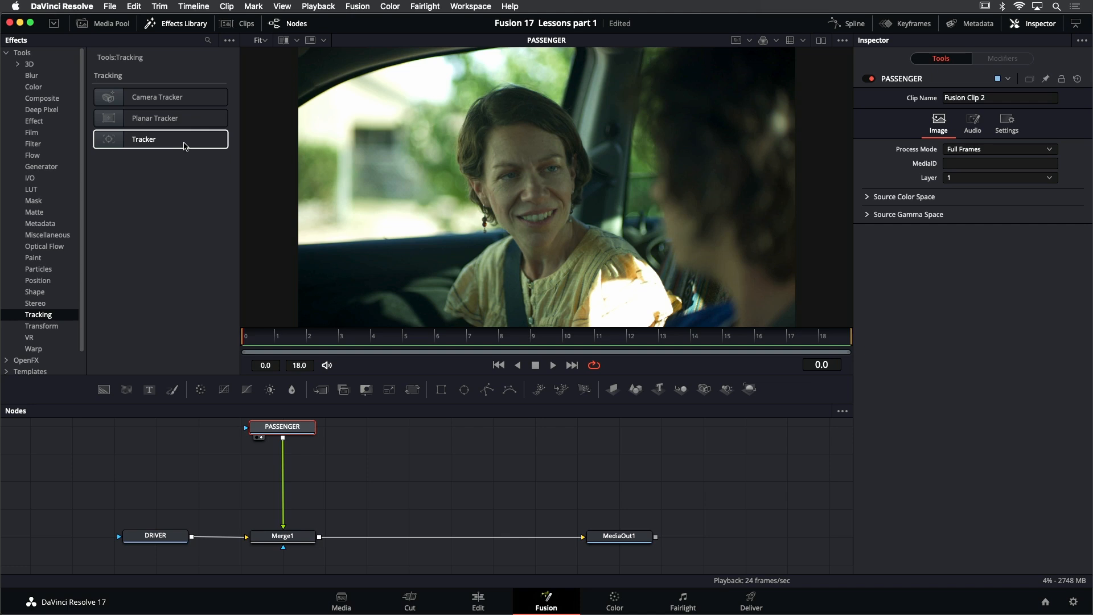
{"action": "left_click_drag", "start_coordinate": [182, 146], "coordinate": [283, 461]}
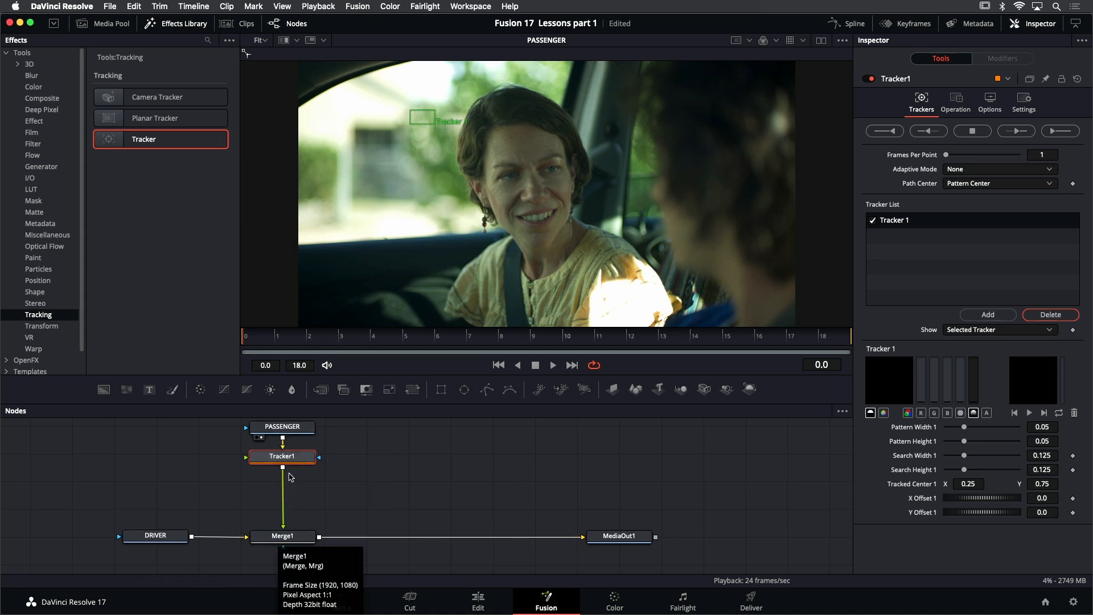
{"action": "left_click", "coordinate": [194, 26]}
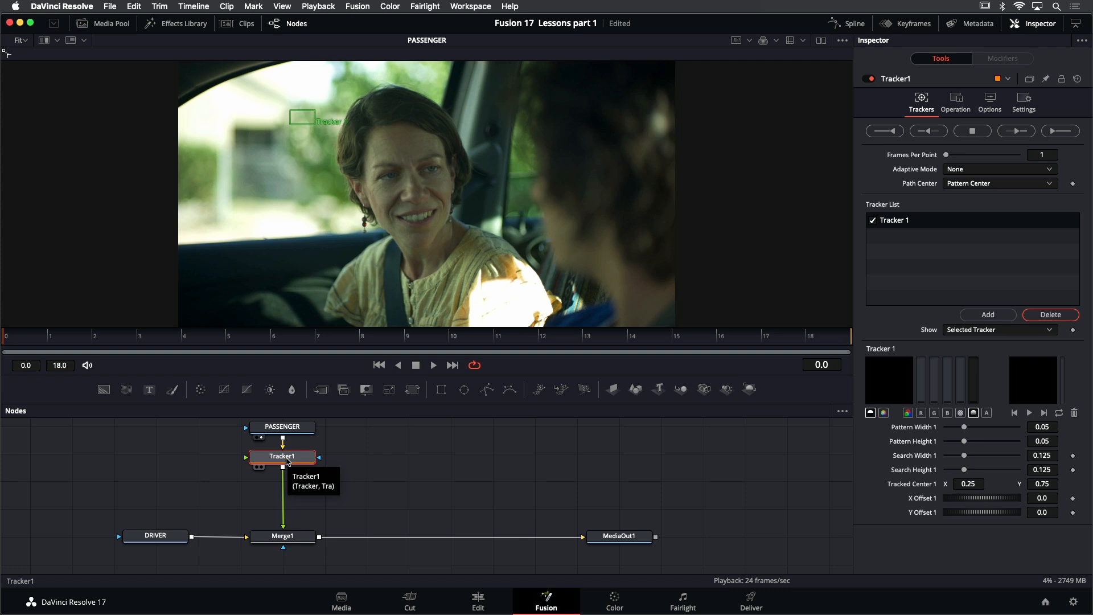
View Tracker1, shrink its pattern to about 0.035 by 0.048 and search area to about 0.109 by 0.131, and place it on the pillar beside the passenger's head
{"action": "key", "text": "1"}
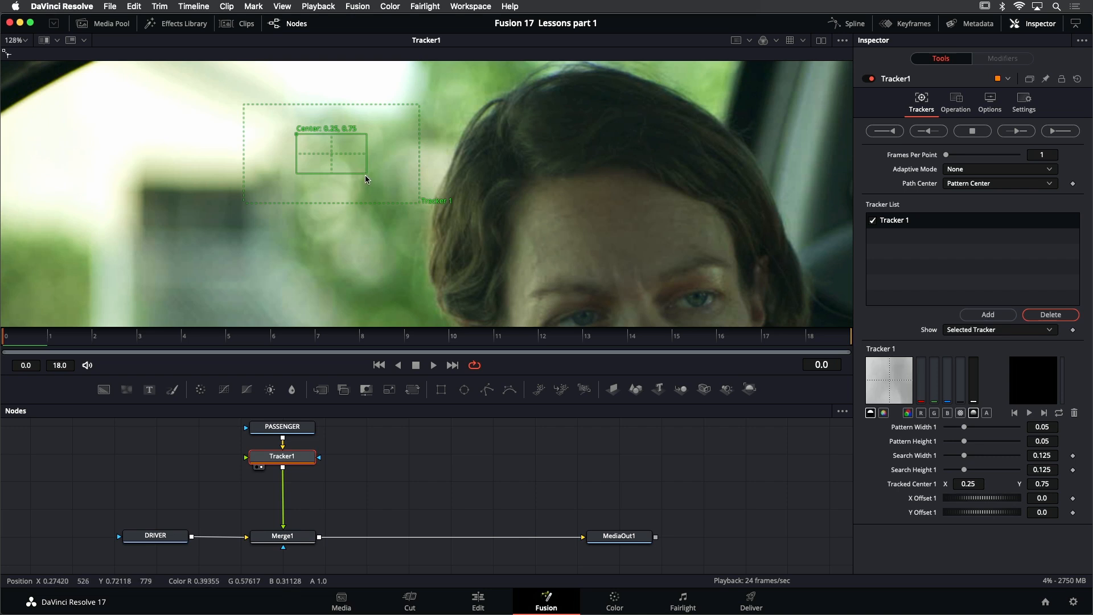
{"action": "left_click_drag", "start_coordinate": [367, 173], "coordinate": [337, 172]}
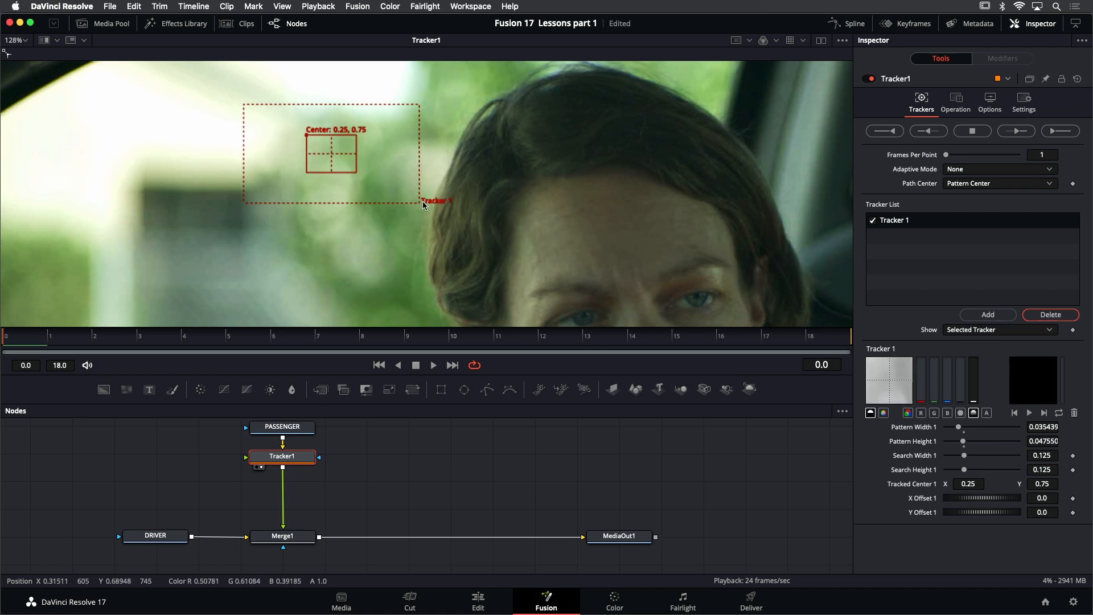
{"action": "left_click_drag", "start_coordinate": [421, 203], "coordinate": [408, 204]}
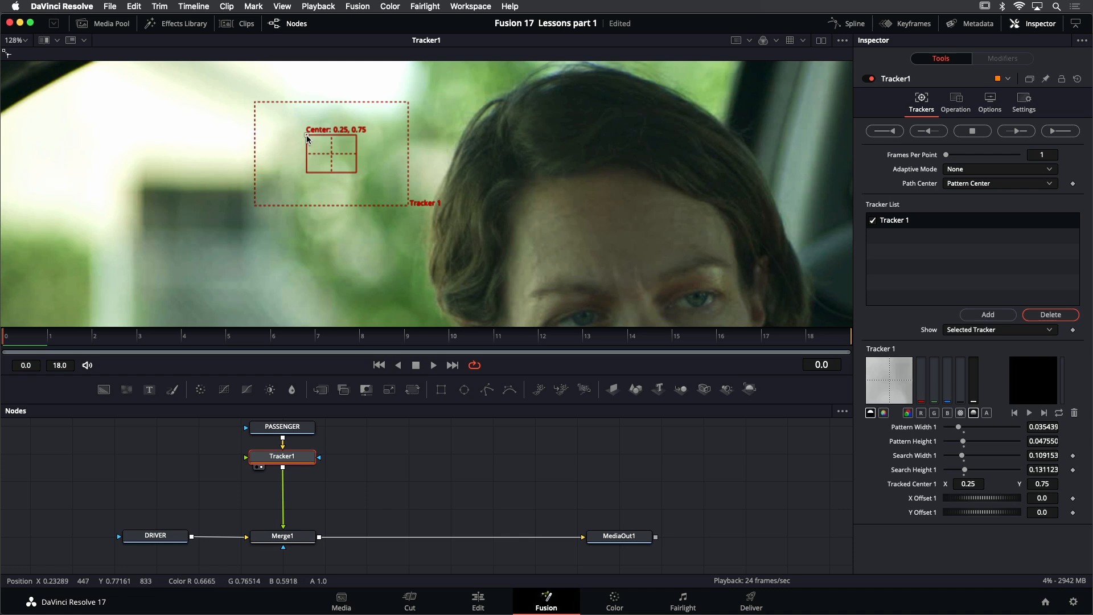
{"action": "left_click_drag", "start_coordinate": [306, 138], "coordinate": [759, 165]}
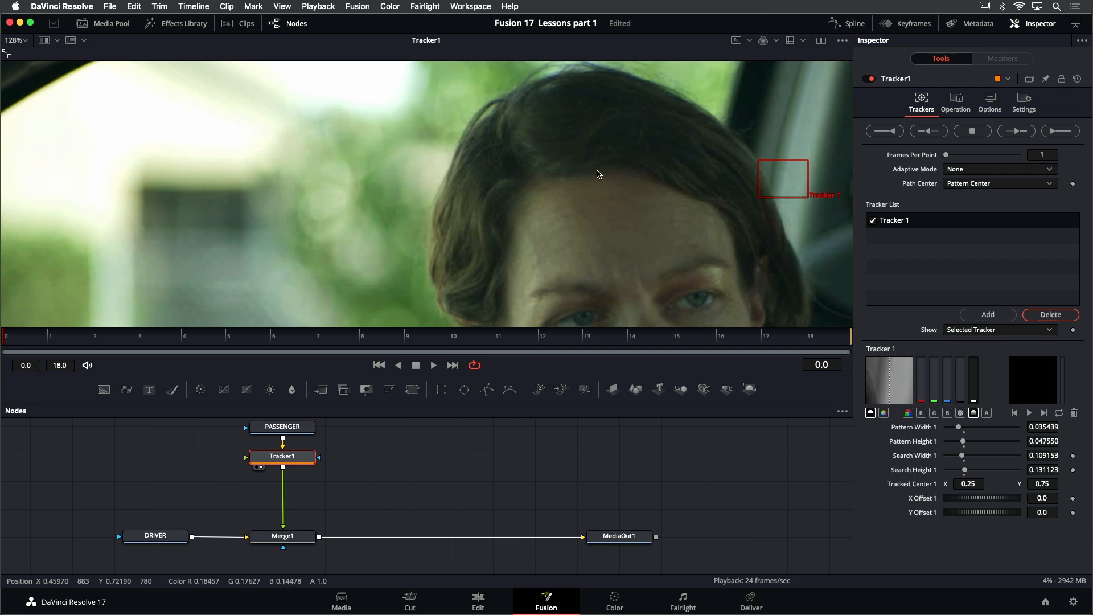
Play the passenger take with the tracker overlay to check for unobstructed features to track, and return to the first frame
{"action": "scroll", "coordinate": [390, 155], "scroll_direction": "down", "scroll_amount": 4}
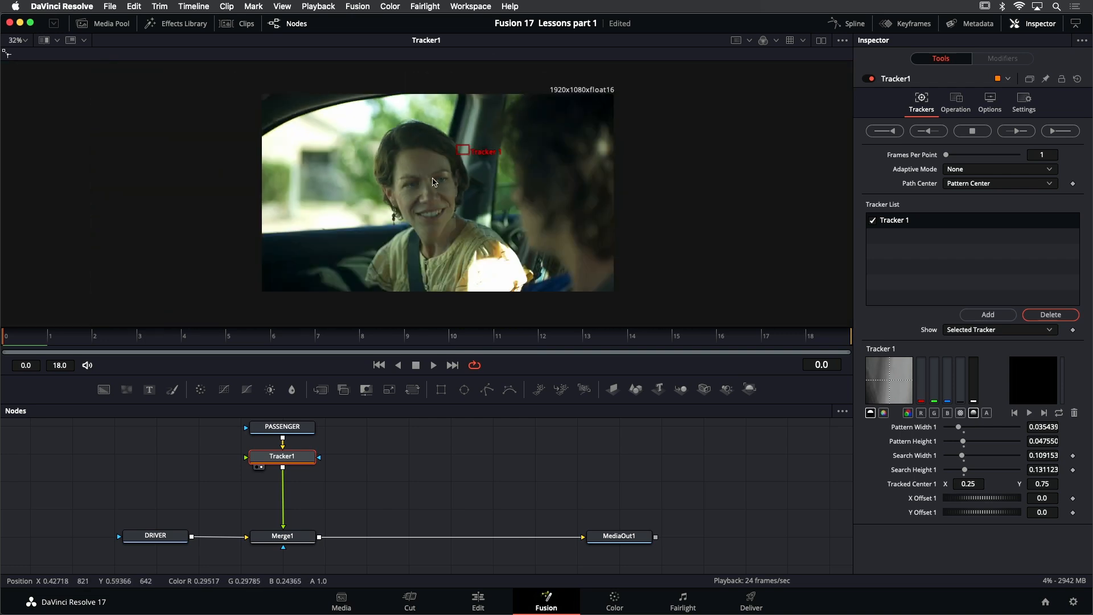
{"action": "scroll", "coordinate": [493, 210], "scroll_direction": "up", "scroll_amount": 2}
{"action": "left_click_drag", "start_coordinate": [497, 187], "coordinate": [475, 199]}
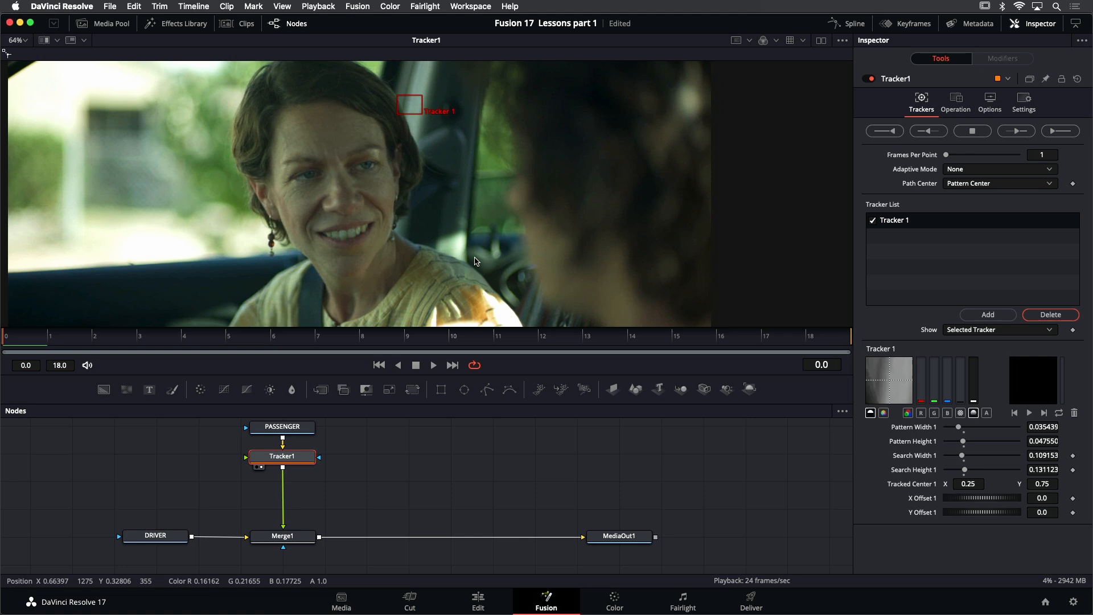
{"action": "key", "text": "super+f"}
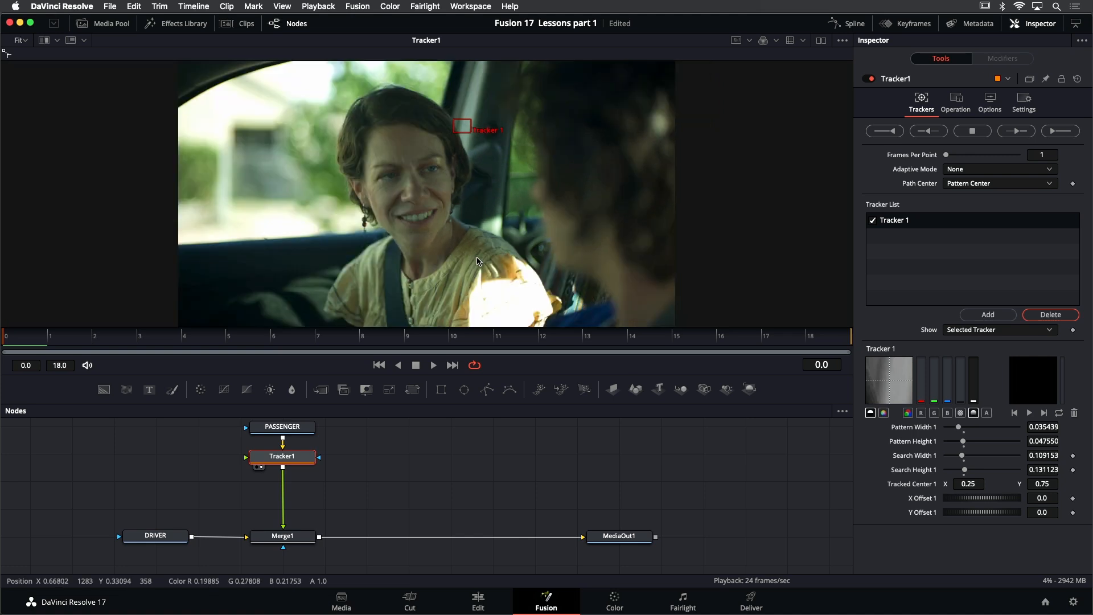
{"action": "left_click", "coordinate": [439, 366]}
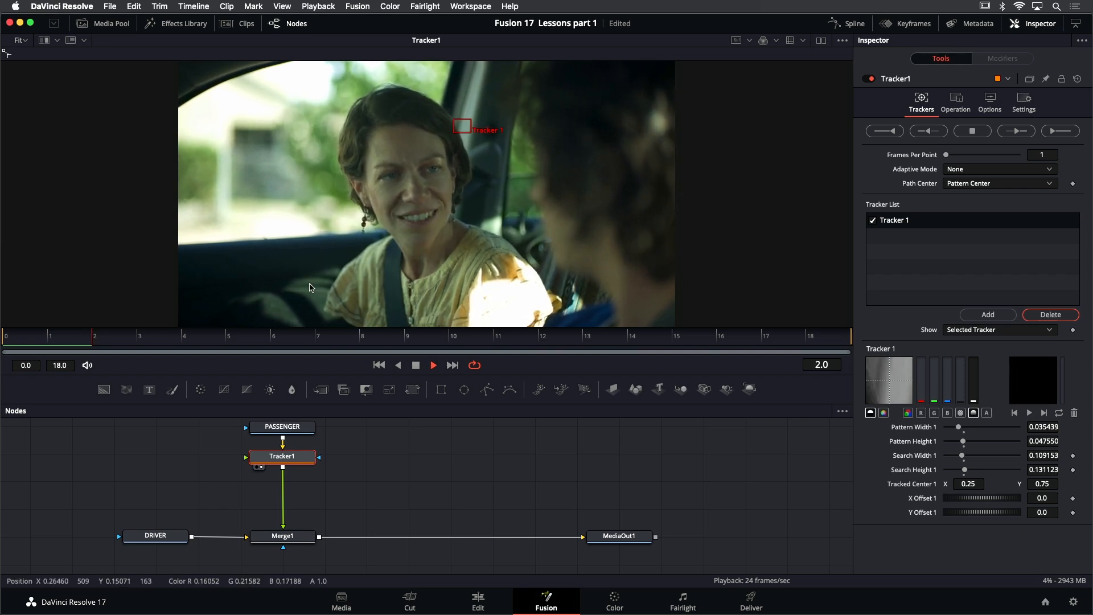
{"action": "key", "text": "space"}
{"action": "scroll", "coordinate": [477, 261], "scroll_direction": "up", "scroll_amount": 2}
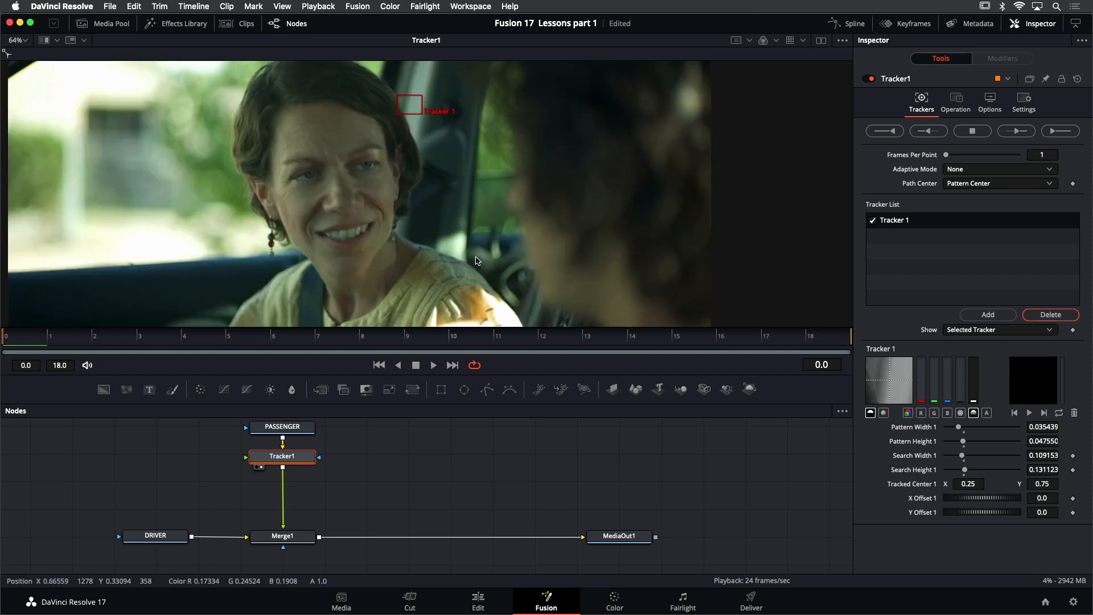
{"action": "key", "text": "ctrl+f"}
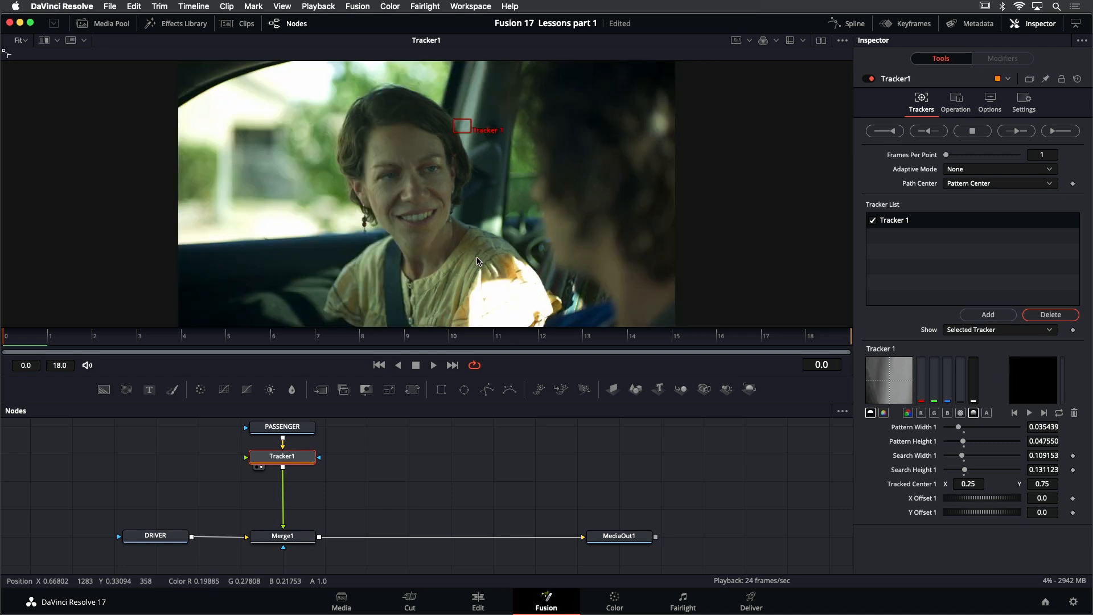
{"action": "left_click", "coordinate": [434, 365]}
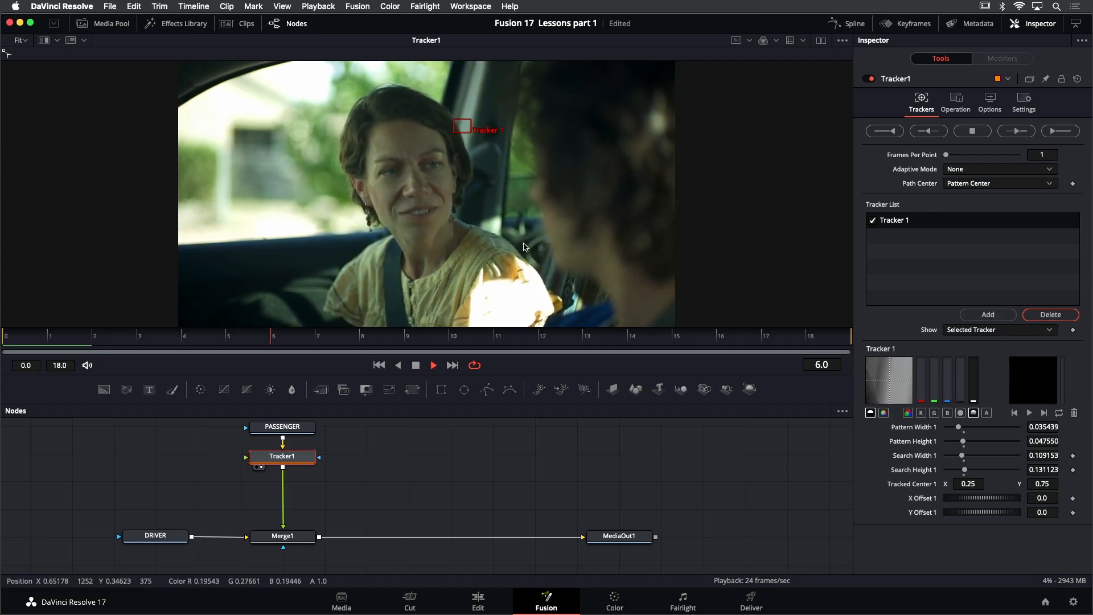
{"action": "left_click", "coordinate": [416, 367]}
{"action": "left_click", "coordinate": [385, 365]}
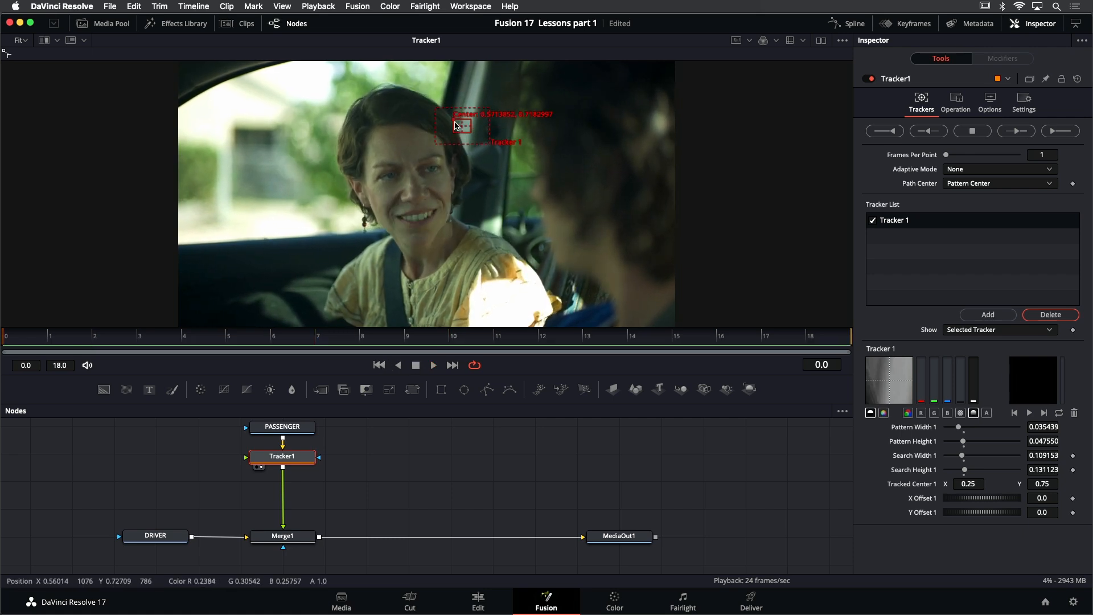
Reposition Tracker 1 onto the bright detail in the car window between the passenger's shoulder and the driver
{"action": "left_click_drag", "start_coordinate": [454, 121], "coordinate": [510, 228]}
{"action": "scroll", "coordinate": [509, 228], "scroll_direction": "up", "scroll_amount": 5}
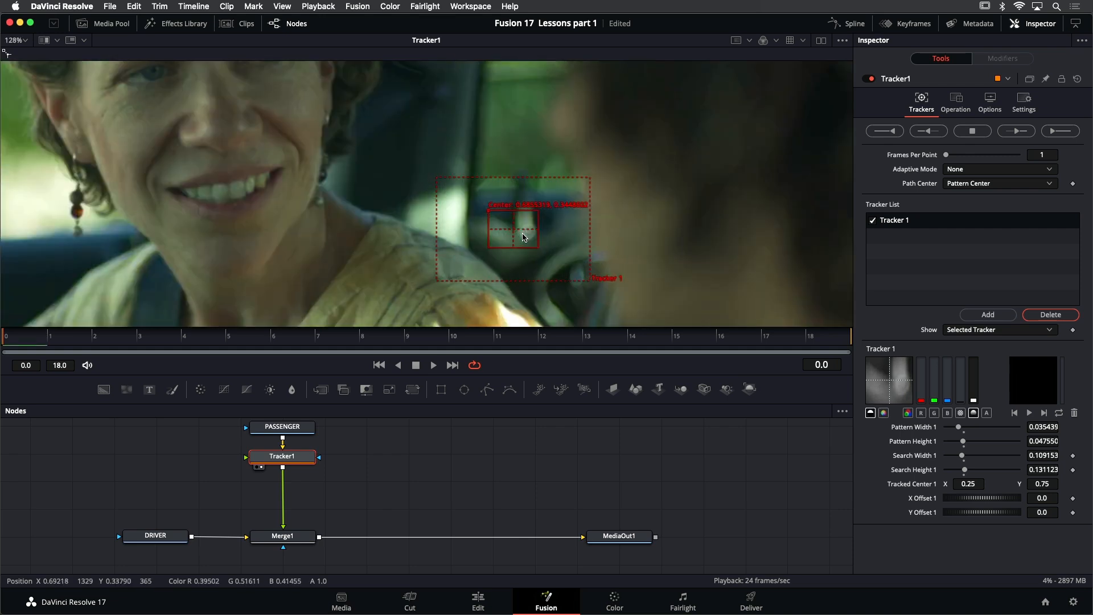
{"action": "left_click_drag", "start_coordinate": [488, 211], "coordinate": [491, 210]}
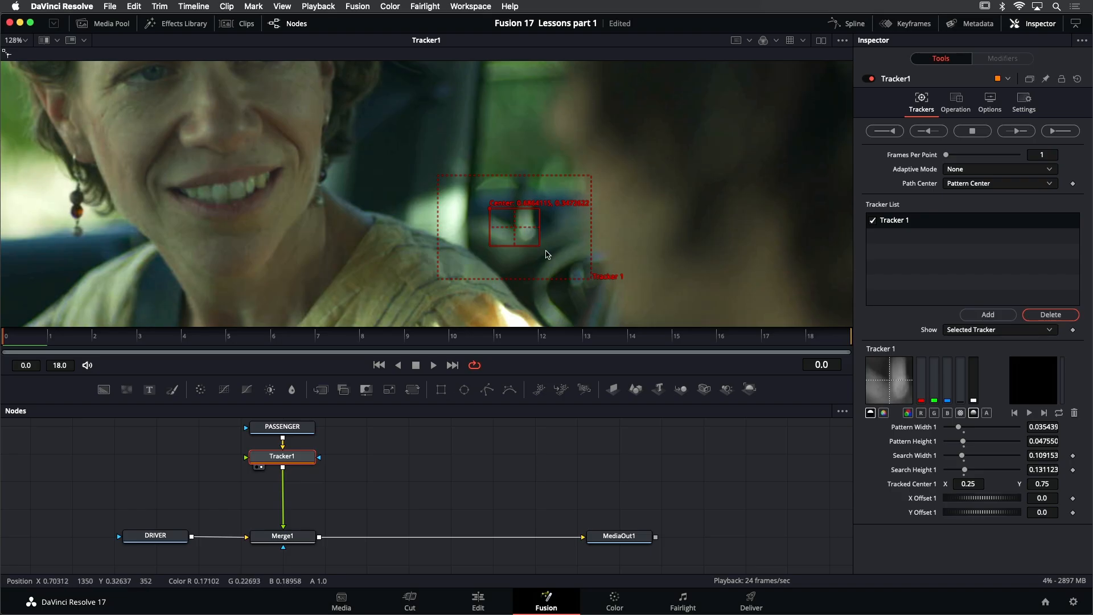
{"action": "scroll", "coordinate": [548, 249], "scroll_direction": "down", "scroll_amount": 3}
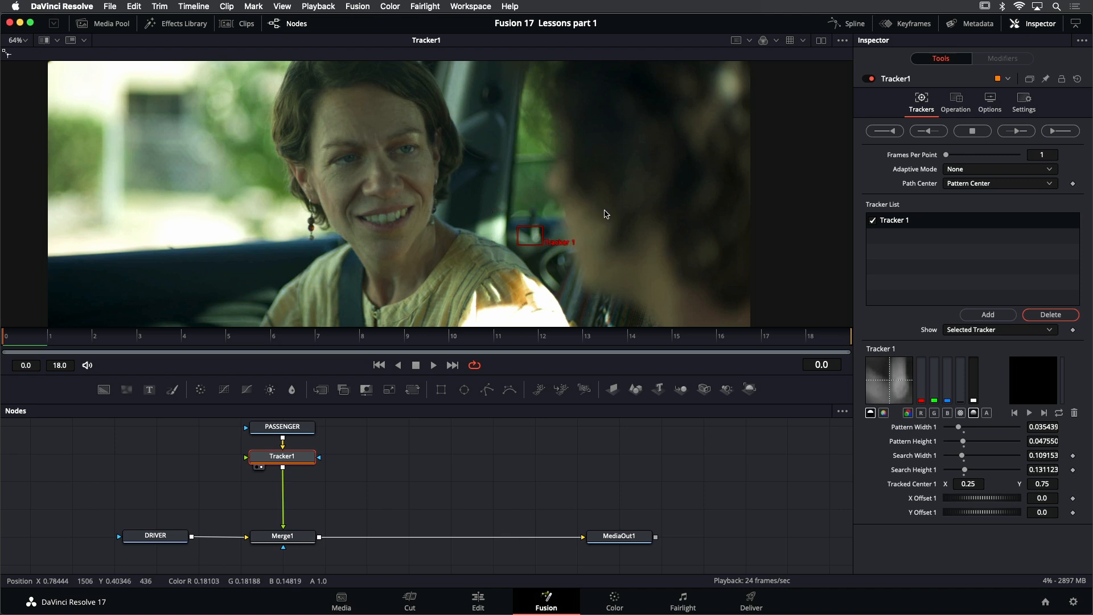
{"action": "key", "text": "ctrl+f"}
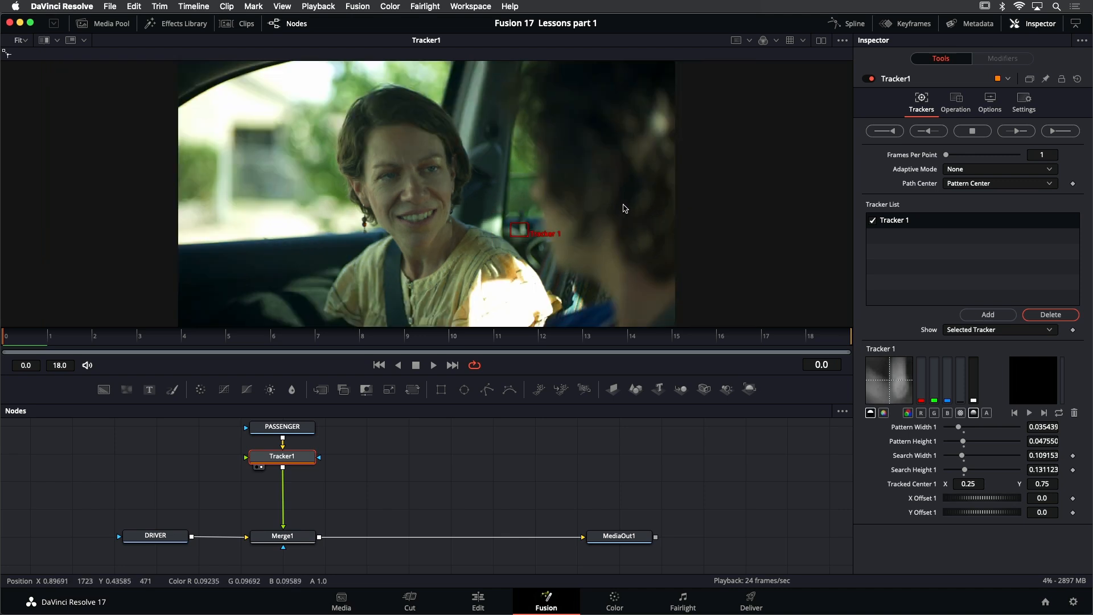
Add two tracking points, resize their boxes, and place Tracker 2 on the upper window pillar and Tracker 3 on the lower door behind the passenger
{"action": "left_click", "coordinate": [990, 315]}
{"action": "left_click", "coordinate": [990, 315]}
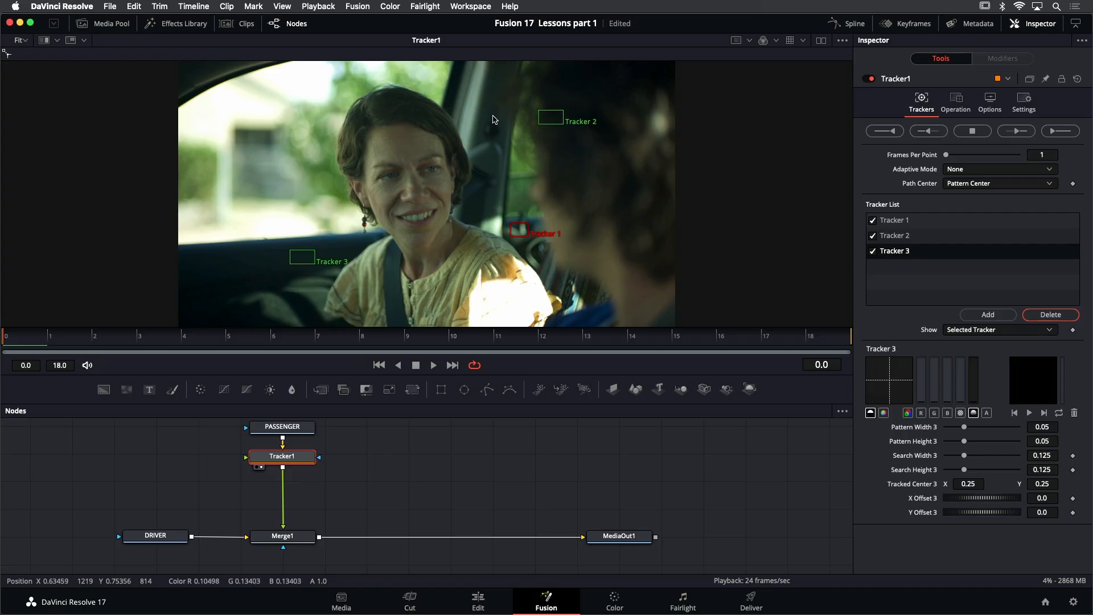
{"action": "left_click_drag", "start_coordinate": [538, 112], "coordinate": [516, 153]}
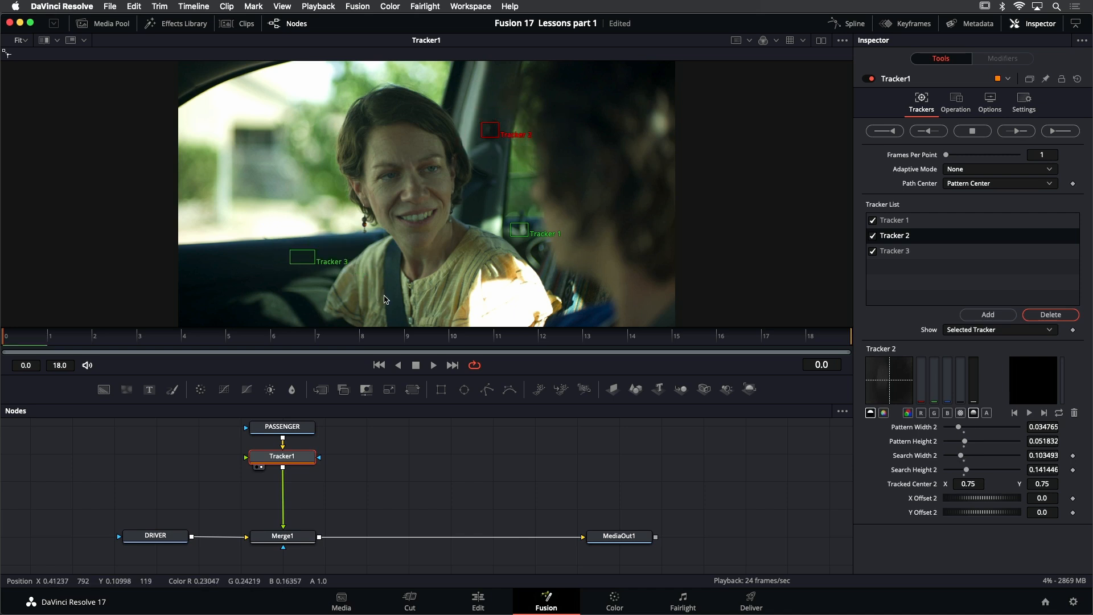
{"action": "left_click_drag", "start_coordinate": [292, 254], "coordinate": [287, 286]}
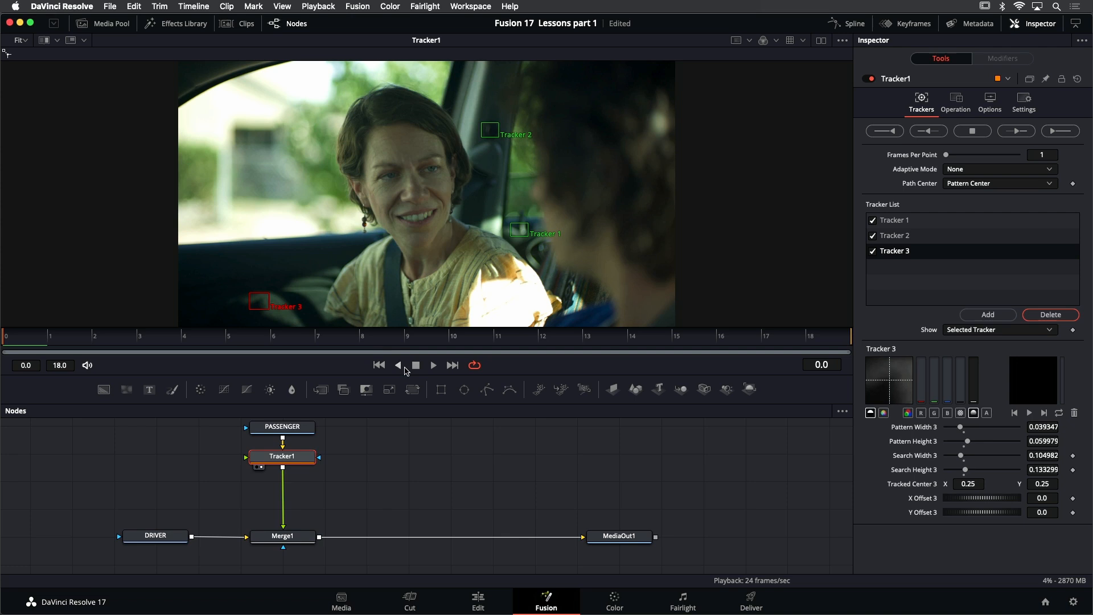
Play the take to check the areas under all three tracking points, and return to the first frame
{"action": "left_click", "coordinate": [434, 365]}
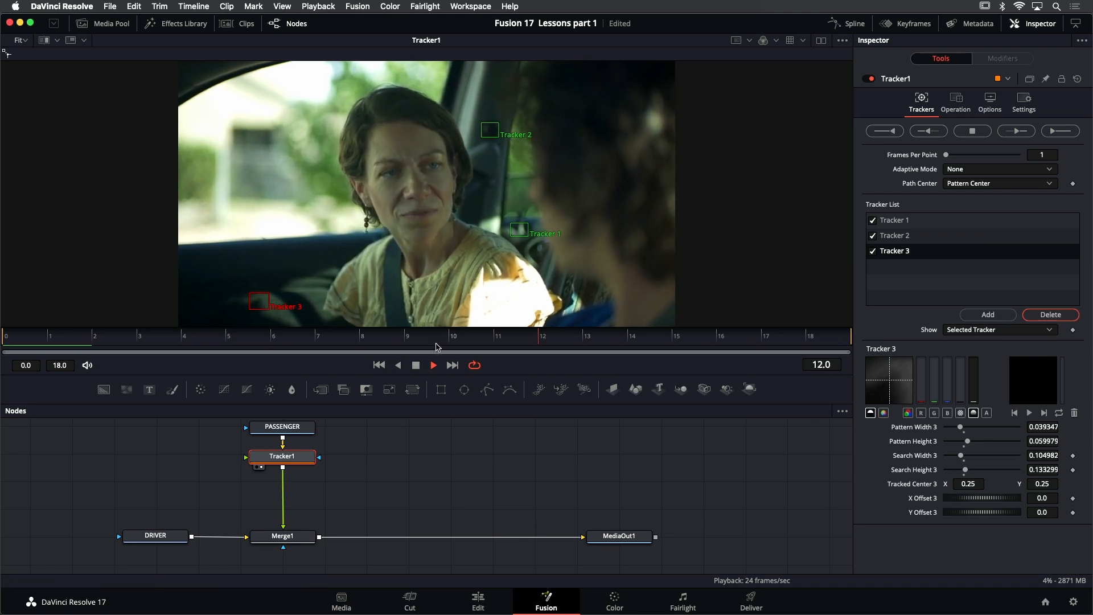
{"action": "left_click", "coordinate": [415, 365]}
{"action": "left_click", "coordinate": [381, 366]}
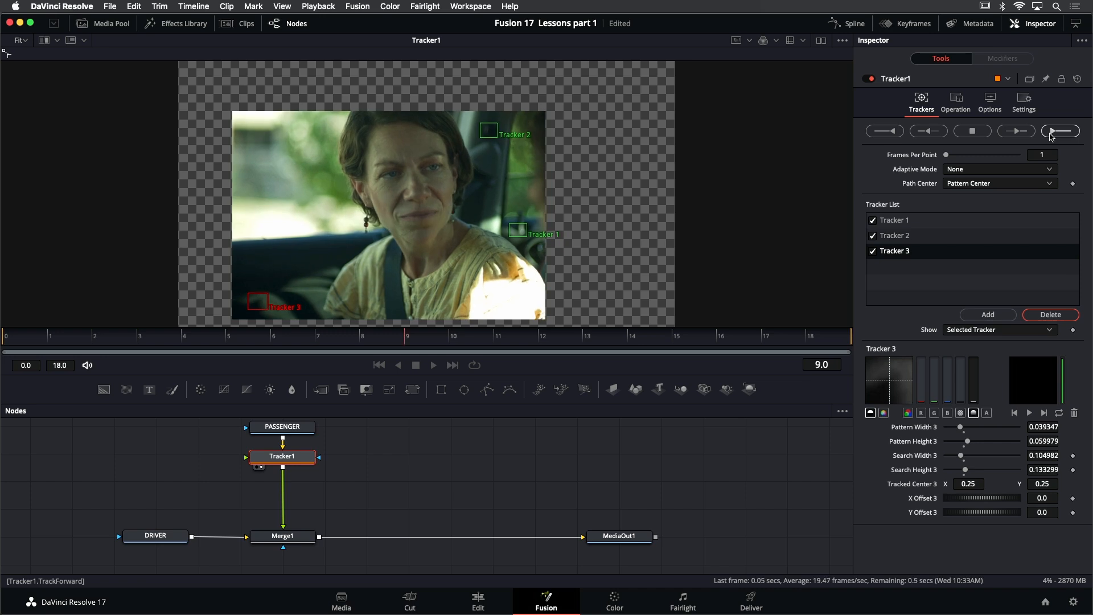
Track all three points forward through the clip and play back the tracked result
{"action": "left_click", "coordinate": [1051, 132]}
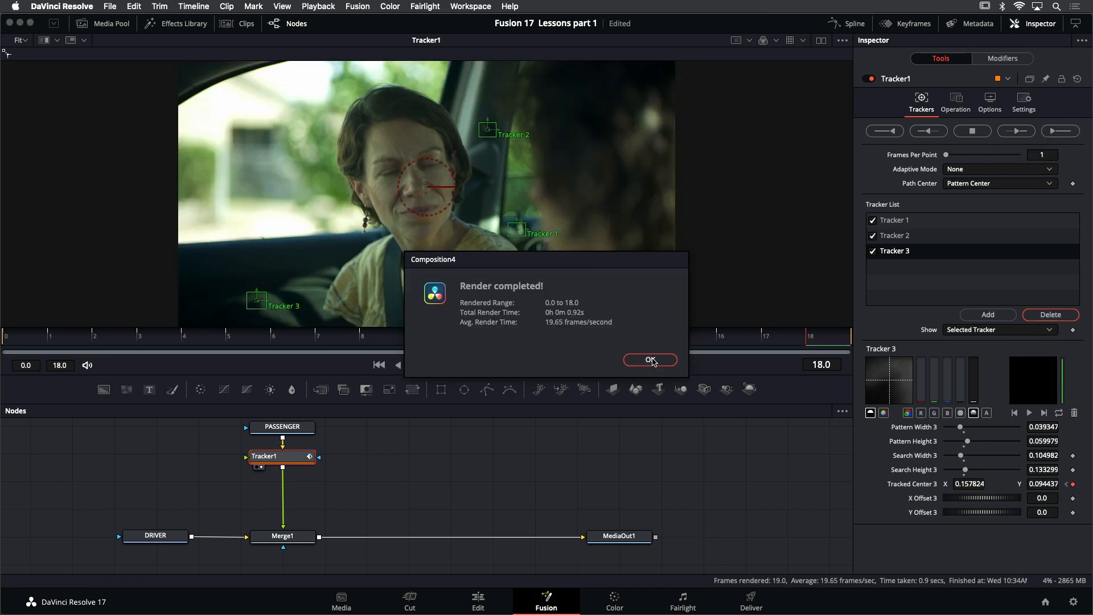
{"action": "left_click", "coordinate": [650, 360]}
{"action": "left_click", "coordinate": [427, 364]}
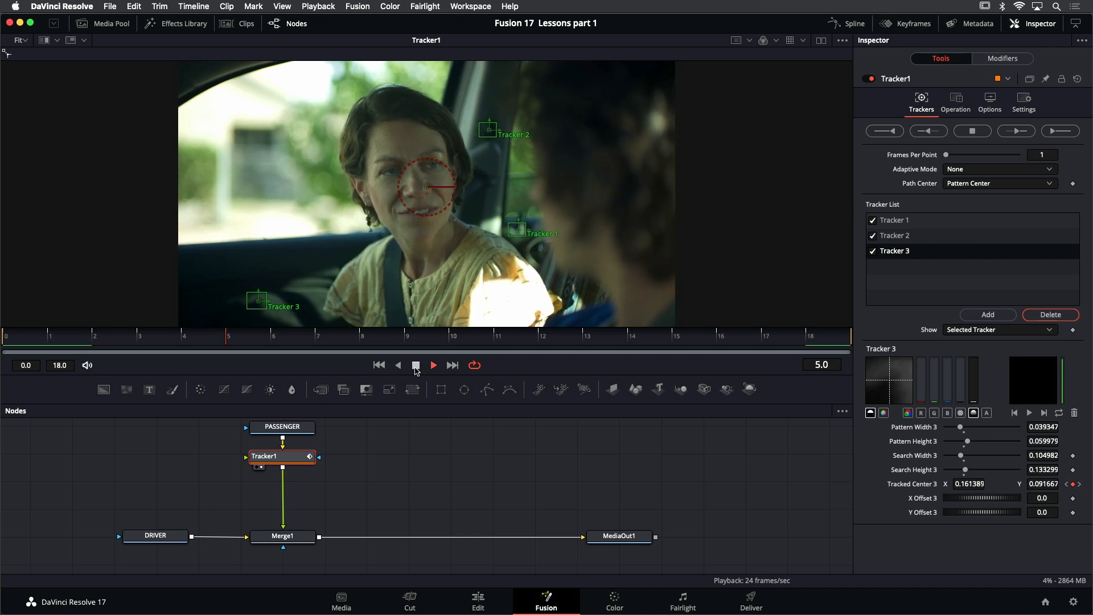
{"action": "left_click", "coordinate": [416, 366]}
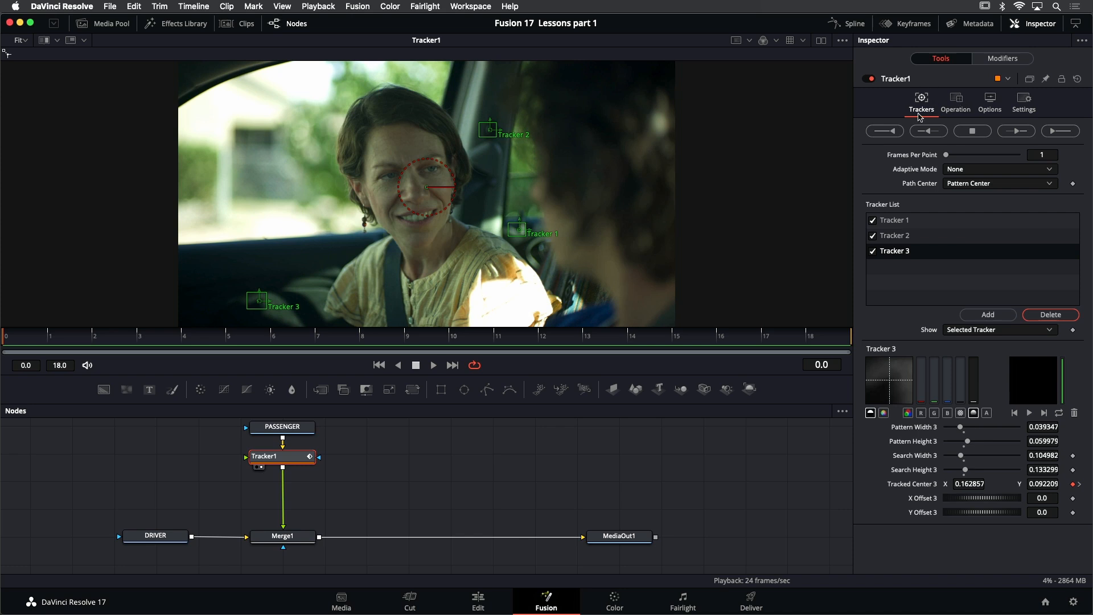
Set the Tracker1 operation to Match Move with its merge mode on BG only
{"action": "left_click", "coordinate": [957, 100]}
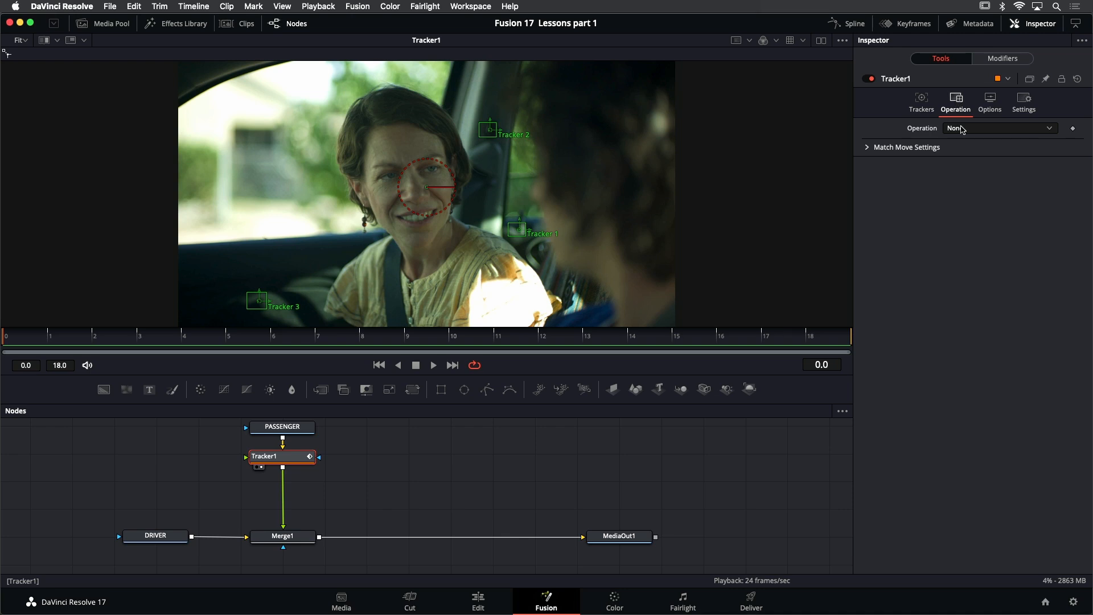
{"action": "left_click", "coordinate": [987, 129]}
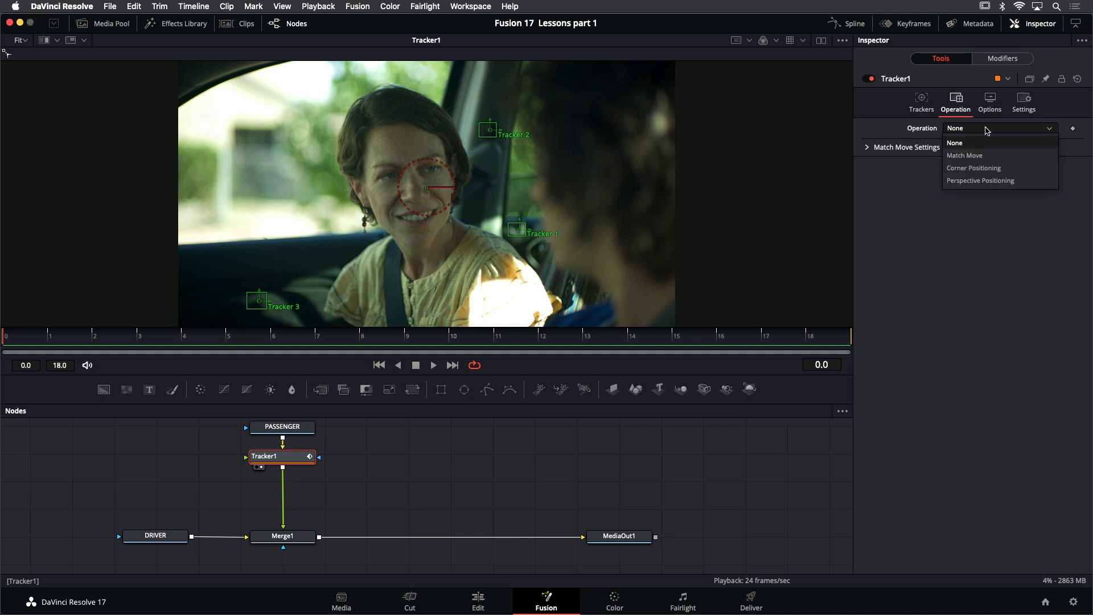
{"action": "left_click", "coordinate": [988, 156]}
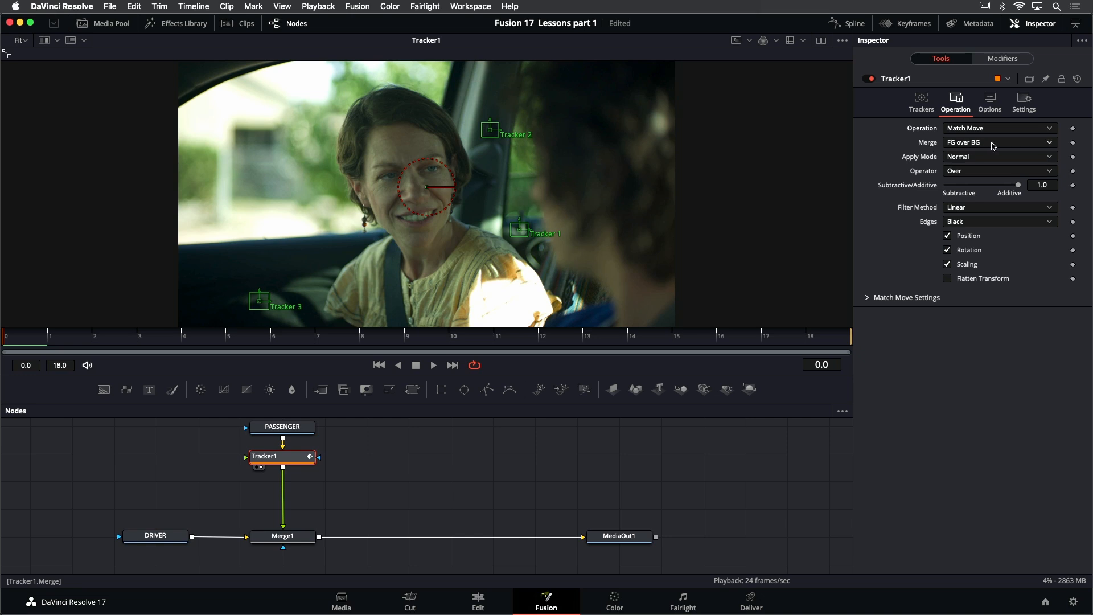
{"action": "left_click", "coordinate": [996, 143]}
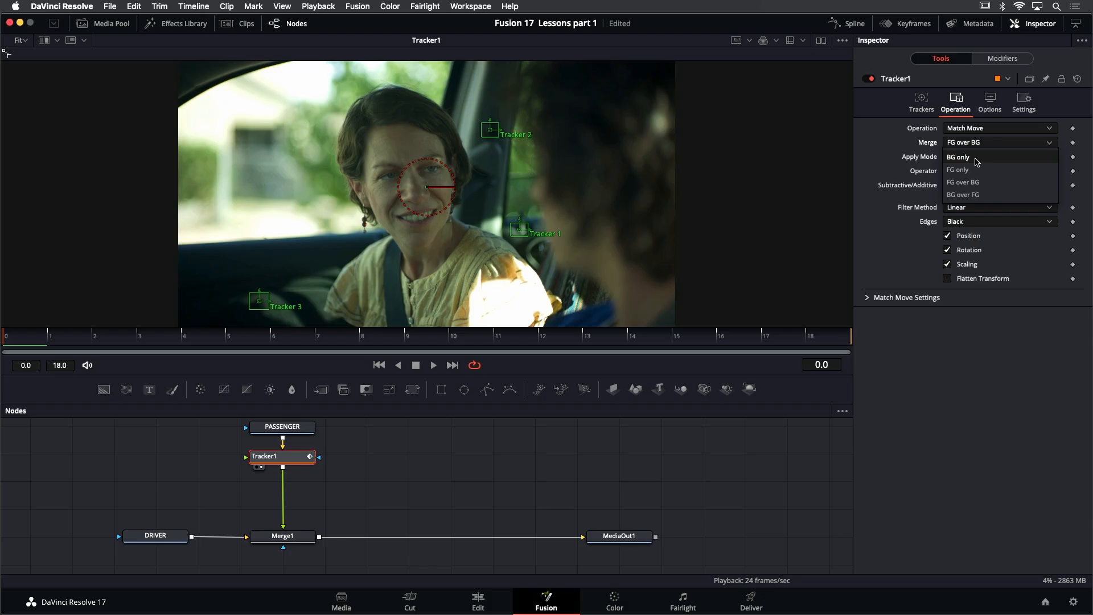
{"action": "left_click", "coordinate": [977, 162]}
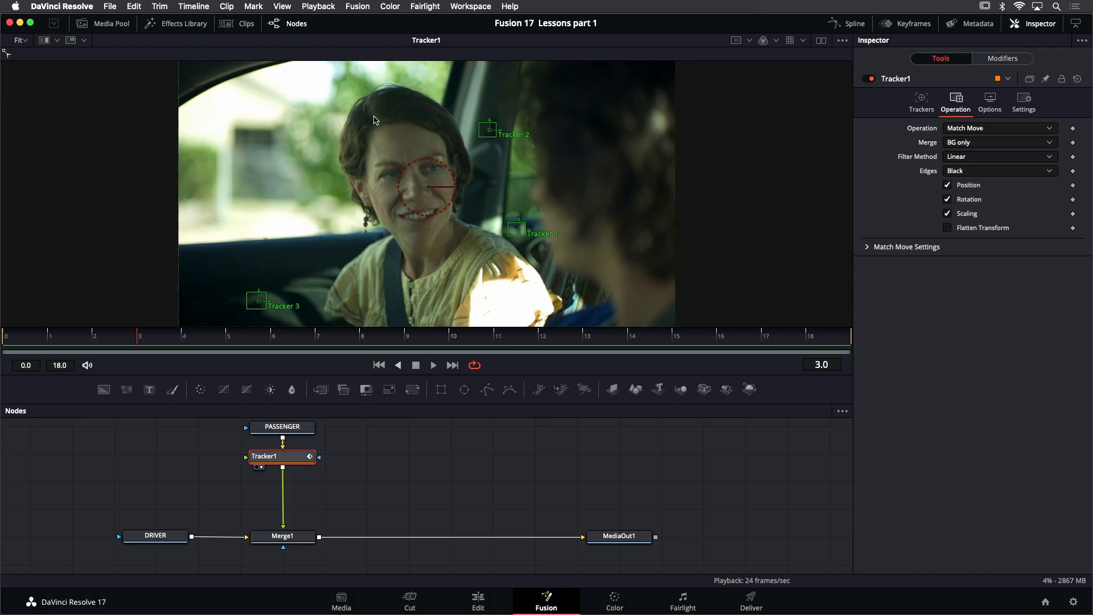
Add a Polygon mask node beside the PASSENGER node in the node graph
{"action": "scroll", "coordinate": [377, 485], "scroll_direction": "up", "scroll_amount": 1}
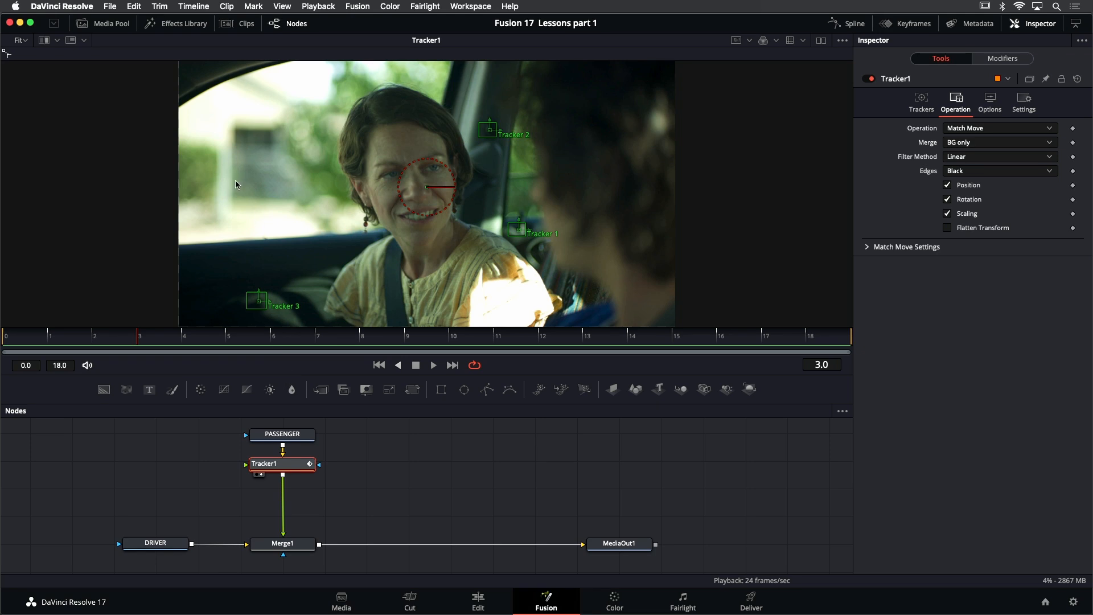
{"action": "left_click", "coordinate": [180, 23]}
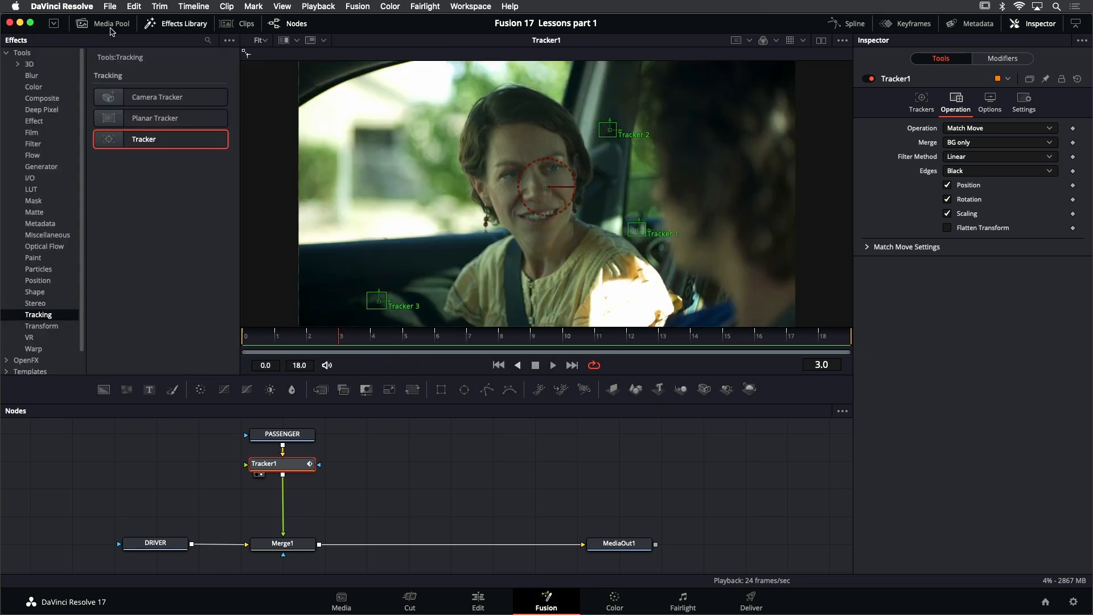
{"action": "left_click", "coordinate": [34, 202]}
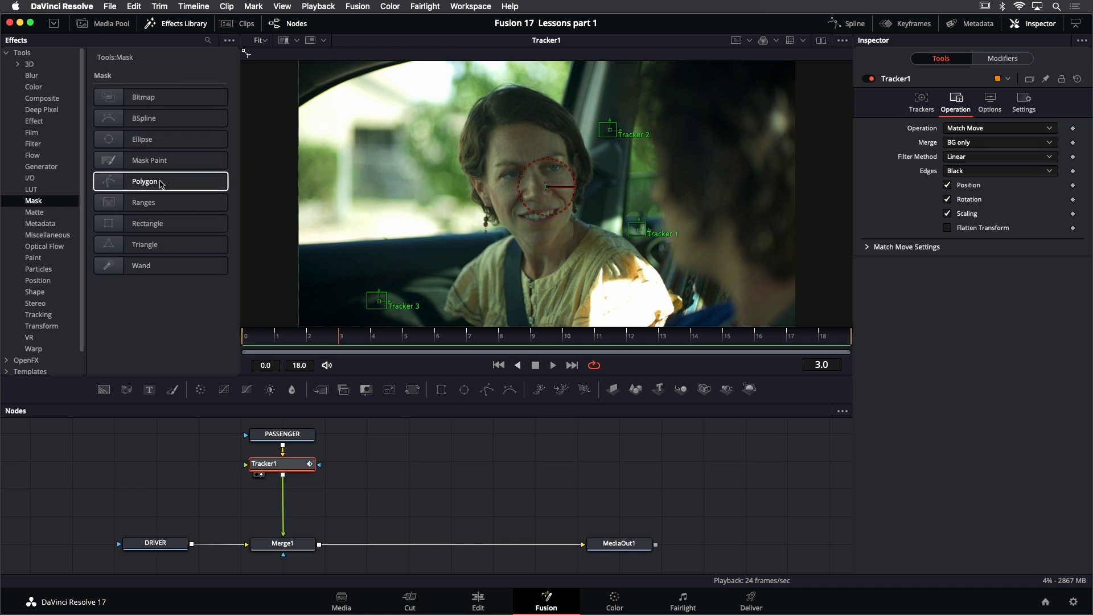
{"action": "left_click_drag", "start_coordinate": [162, 183], "coordinate": [183, 441]}
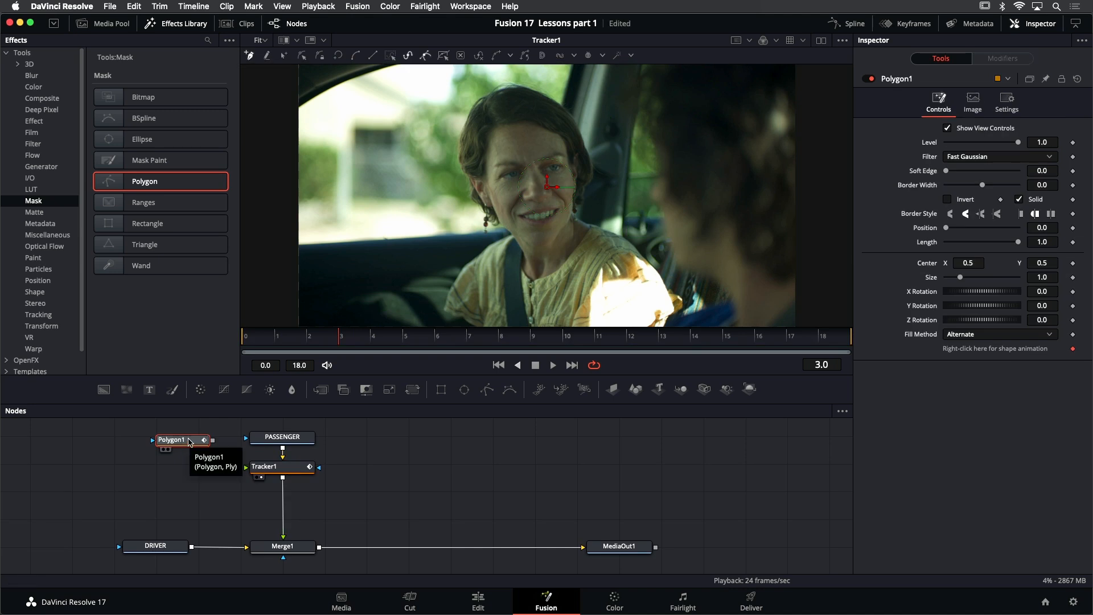
{"action": "left_click", "coordinate": [170, 24]}
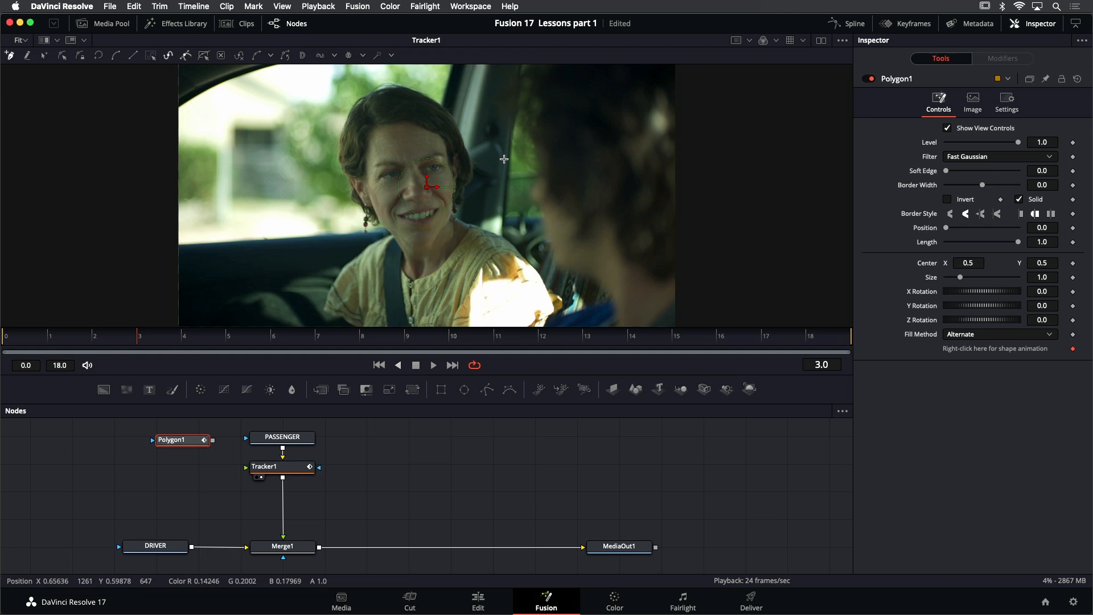
Draw the polygon mask's edge from above the frame down the window pillar and around the passenger's shoulder and elbow
{"action": "scroll", "coordinate": [499, 165], "scroll_direction": "down", "scroll_amount": 1}
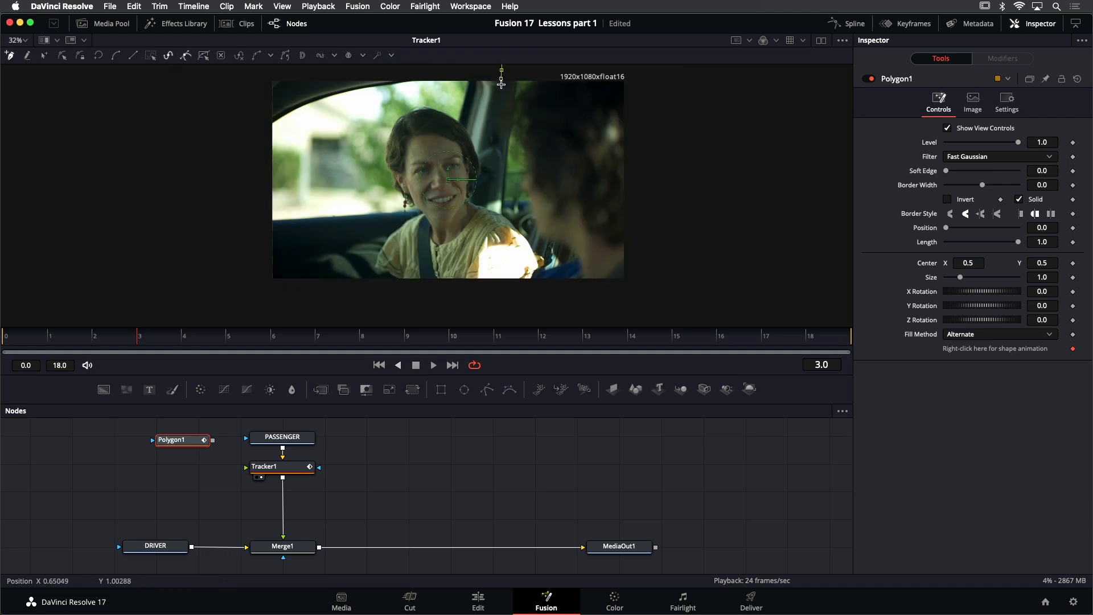
{"action": "left_click", "coordinate": [497, 118]}
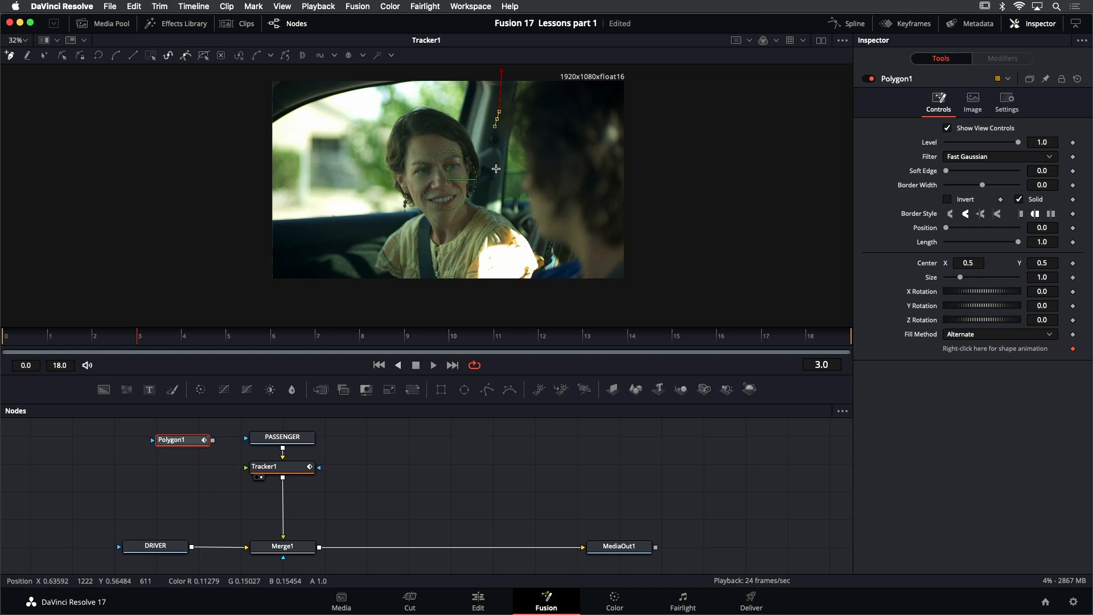
{"action": "left_click", "coordinate": [496, 172]}
{"action": "left_click", "coordinate": [501, 206]}
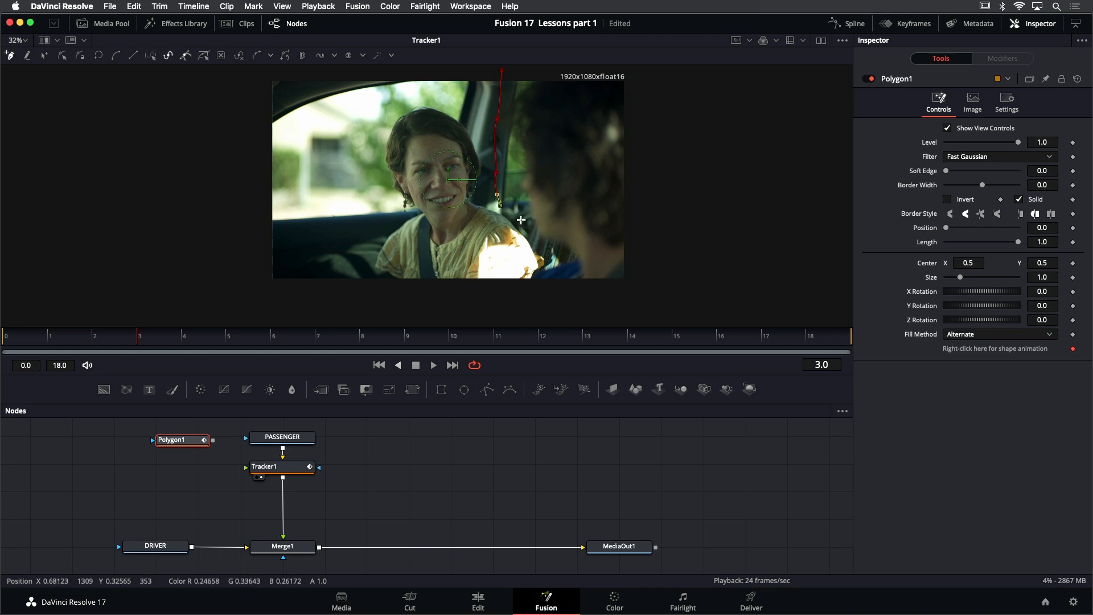
{"action": "left_click", "coordinate": [524, 222]}
{"action": "left_click", "coordinate": [532, 234]}
{"action": "left_click", "coordinate": [546, 263]}
{"action": "left_click", "coordinate": [535, 276]}
Continue the polygon mask outside the frame around the passenger's side and close the shape at its first point
{"action": "left_click_drag", "start_coordinate": [451, 298], "coordinate": [424, 299]}
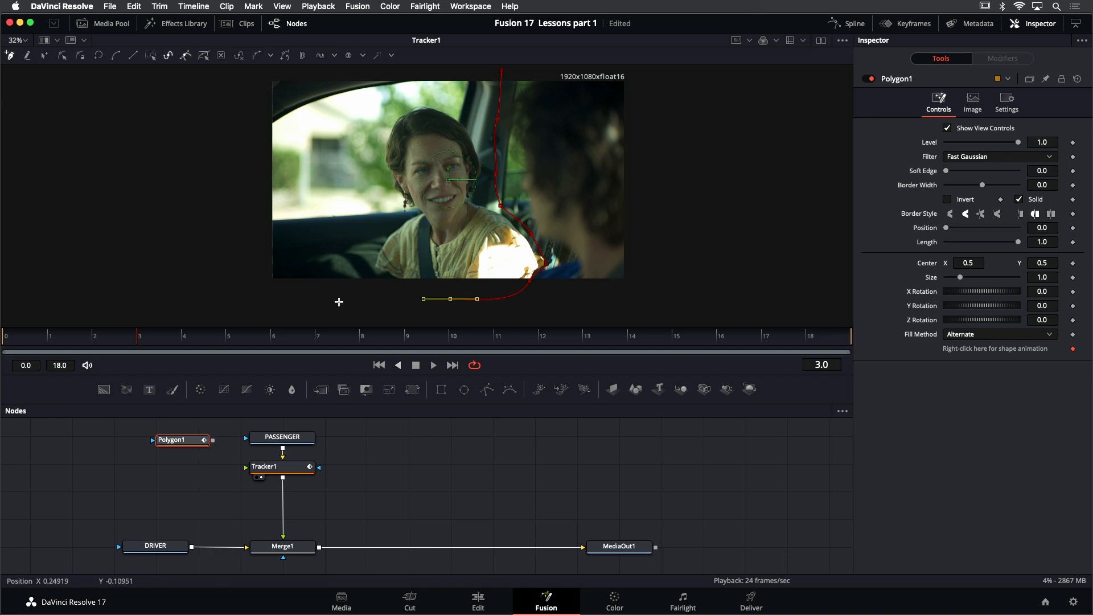
{"action": "left_click_drag", "start_coordinate": [251, 291], "coordinate": [238, 285]}
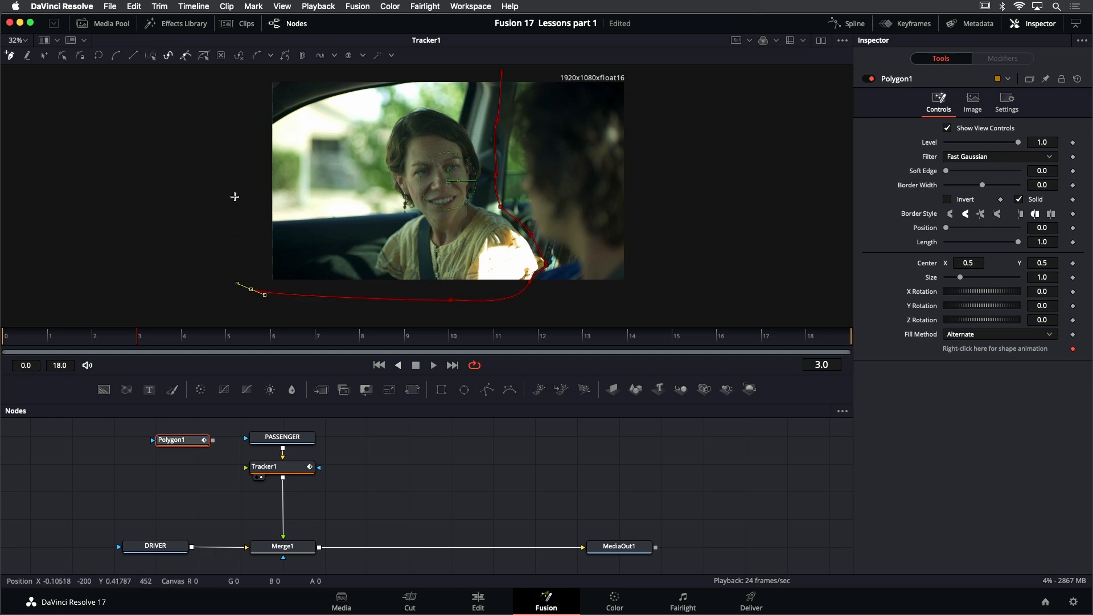
{"action": "left_click", "coordinate": [233, 89]}
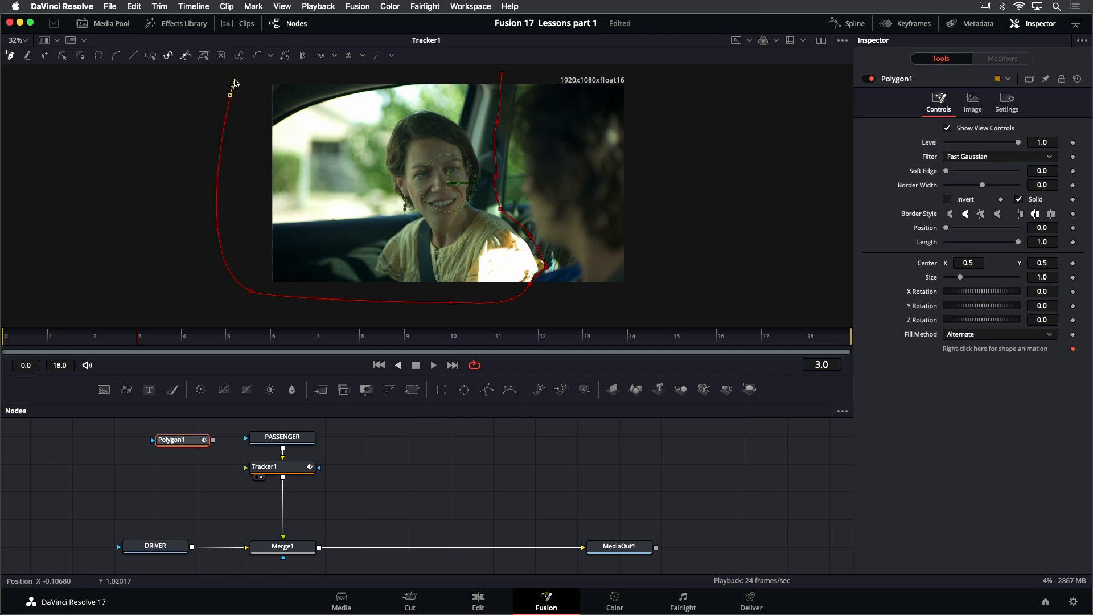
{"action": "left_click_drag", "start_coordinate": [237, 74], "coordinate": [239, 73]}
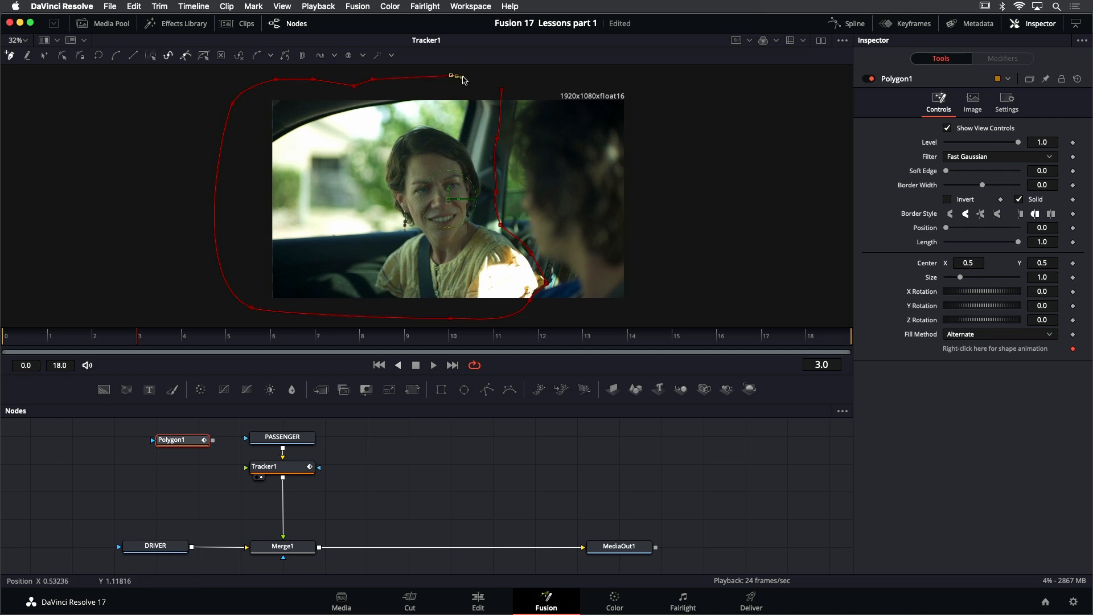
{"action": "left_click", "coordinate": [502, 90]}
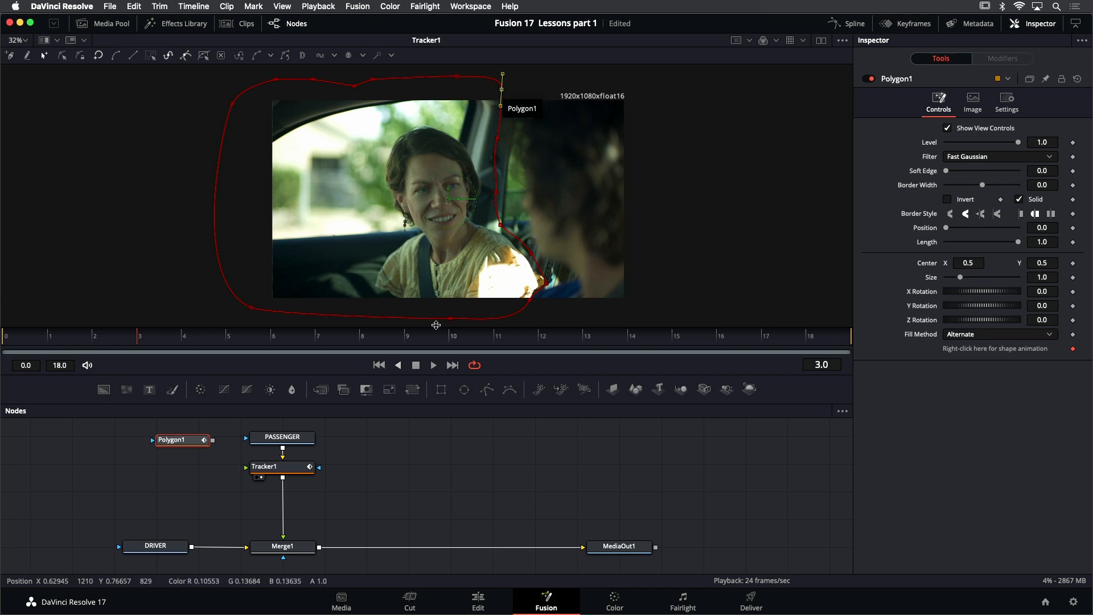
Display the Polygon1 matte in the viewer and set its Soft Edge to 0.0126, checking the softened edge up close
{"action": "scroll", "coordinate": [460, 240], "scroll_direction": "down", "scroll_amount": 2}
{"action": "scroll", "coordinate": [474, 268], "scroll_direction": "up", "scroll_amount": 2}
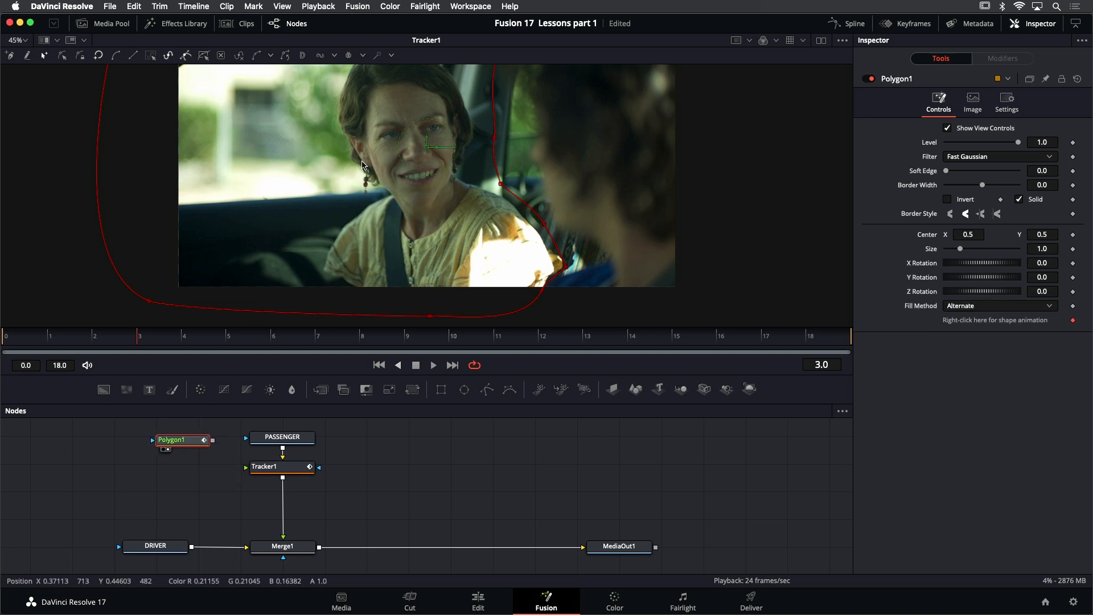
{"action": "key", "text": "1"}
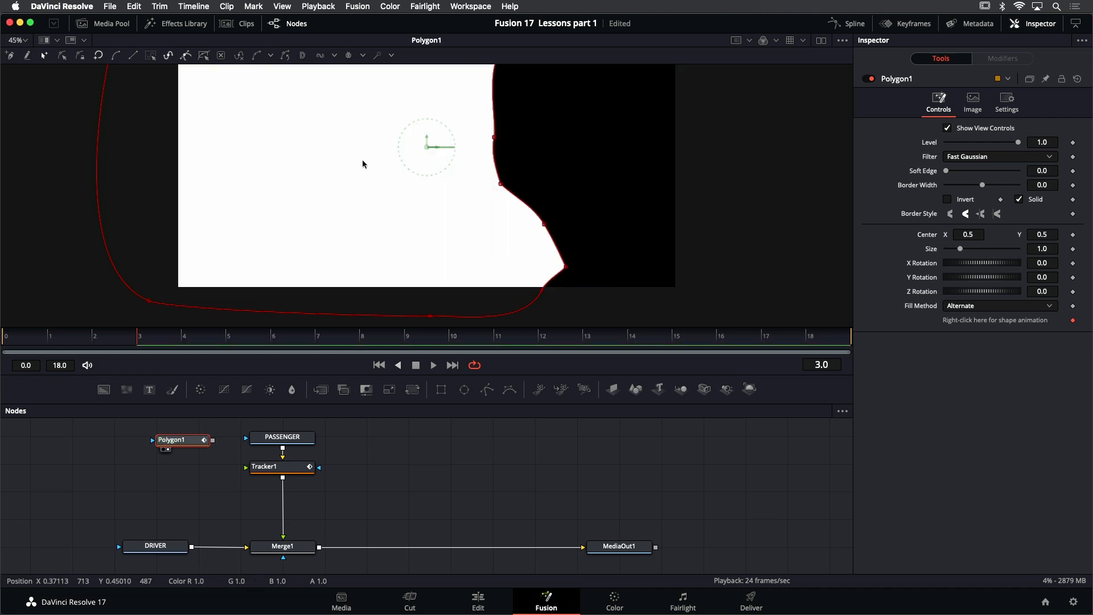
{"action": "left_click_drag", "start_coordinate": [361, 160], "coordinate": [313, 224]}
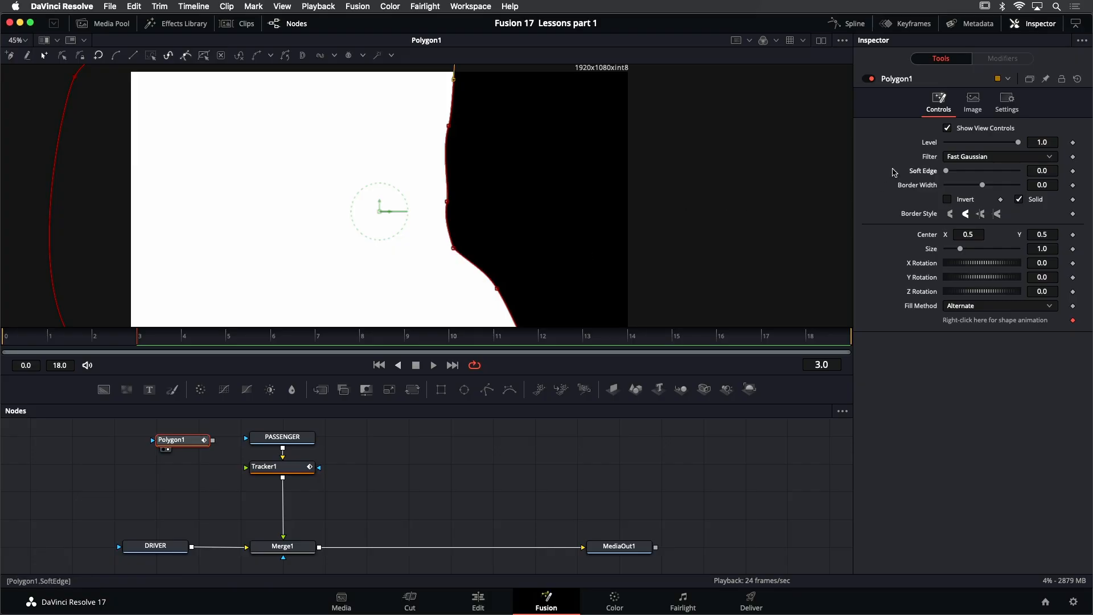
{"action": "left_click_drag", "start_coordinate": [947, 173], "coordinate": [952, 173]}
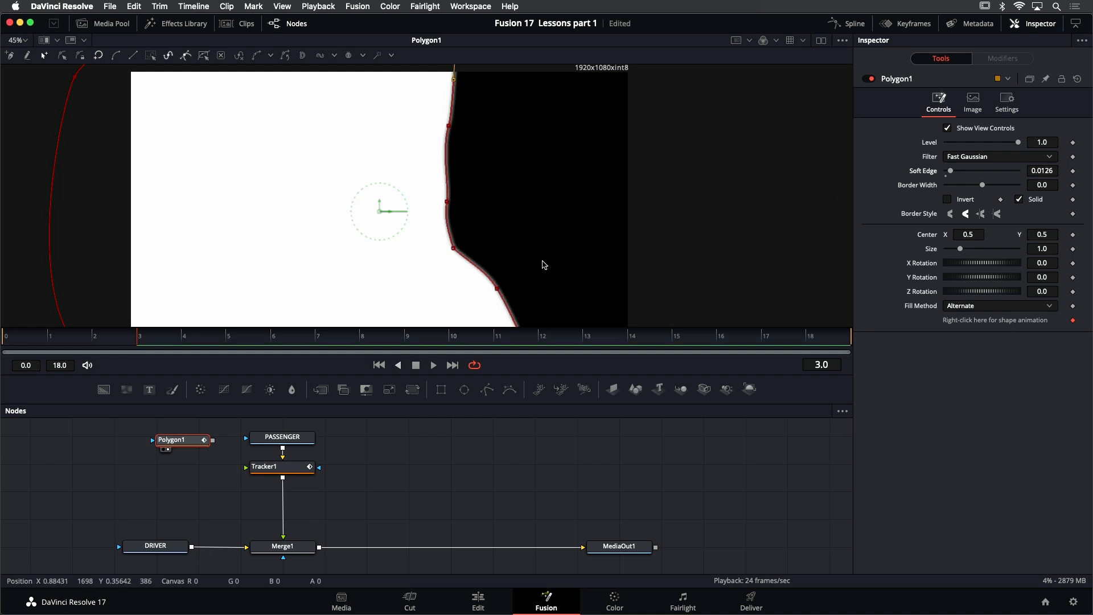
{"action": "scroll", "coordinate": [467, 266], "scroll_direction": "up", "scroll_amount": 5}
{"action": "scroll", "coordinate": [467, 266], "scroll_direction": "up", "scroll_amount": 2}
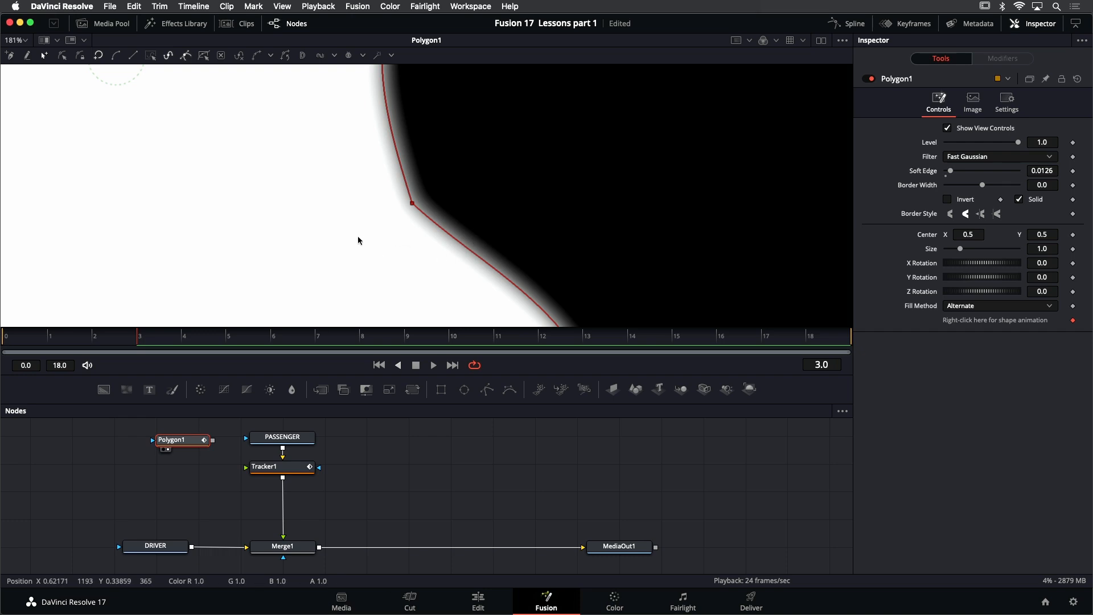
{"action": "key", "text": "shift+z"}
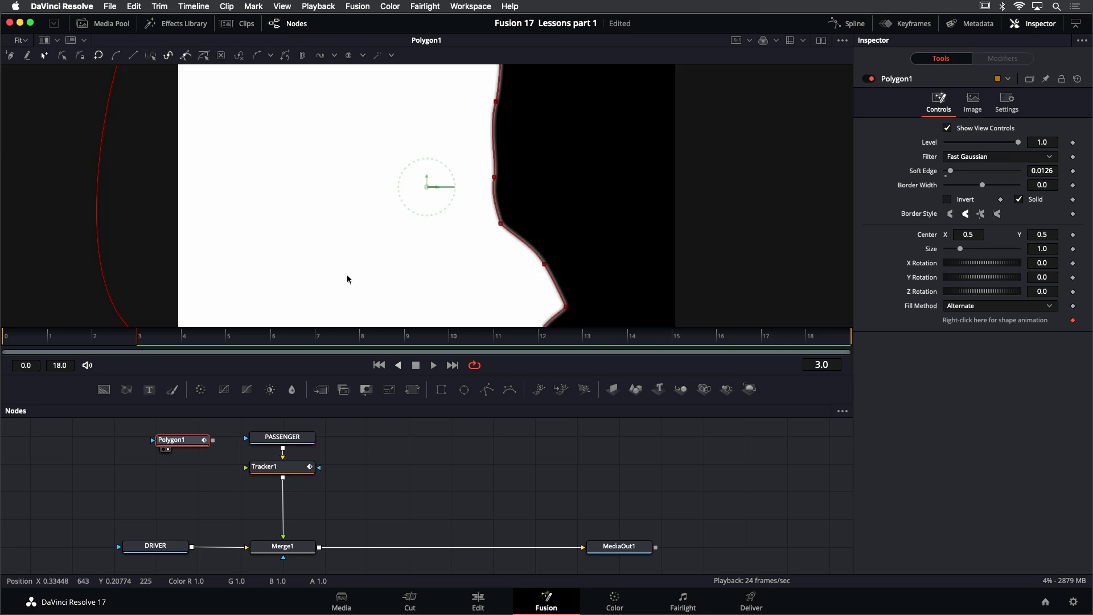
Show Tracker1 in the viewer and connect the Polygon1 output to the mask input of PASSENGER
{"action": "left_click", "coordinate": [298, 471]}
{"action": "key", "text": "1"}
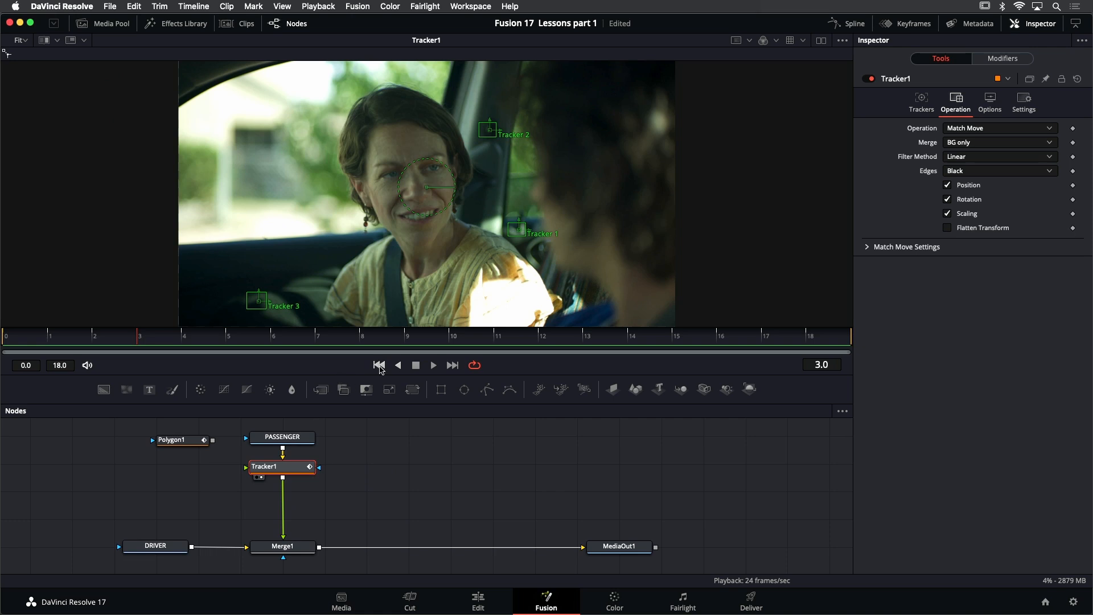
{"action": "left_click_drag", "start_coordinate": [207, 447], "coordinate": [205, 444]}
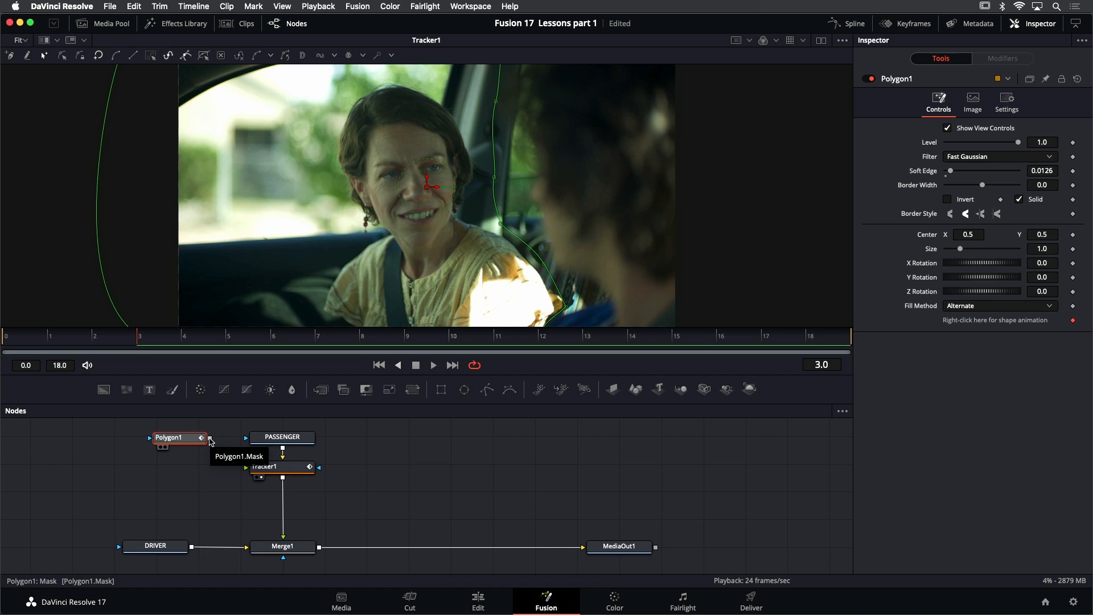
{"action": "left_click_drag", "start_coordinate": [232, 436], "coordinate": [244, 440]}
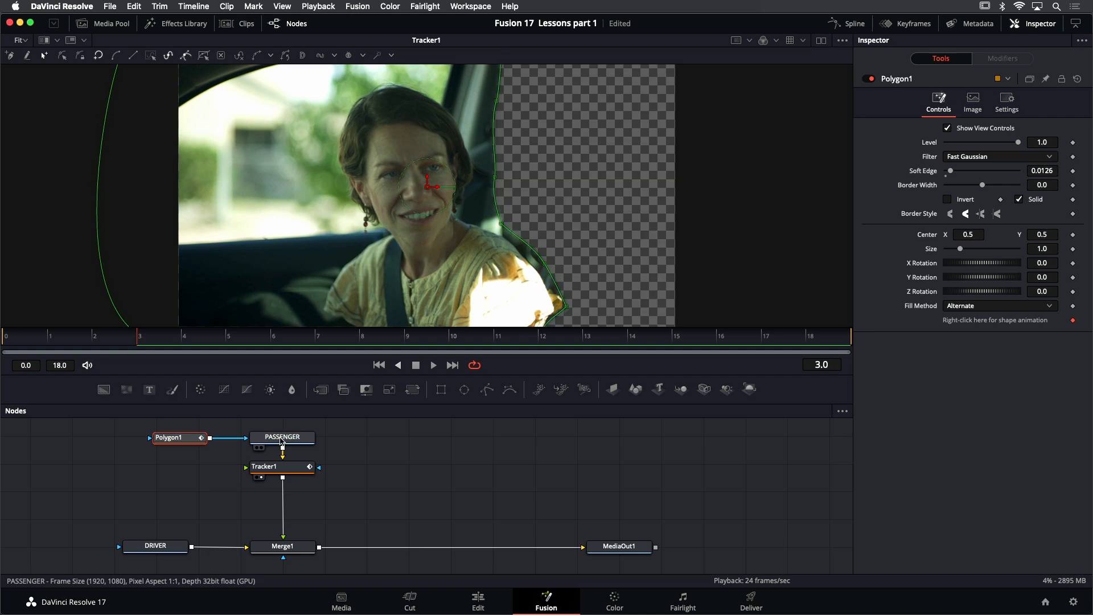
Play back the masked passenger take to check the whole cutout, and return to the first frame
{"action": "scroll", "coordinate": [470, 225], "scroll_direction": "down", "scroll_amount": 2}
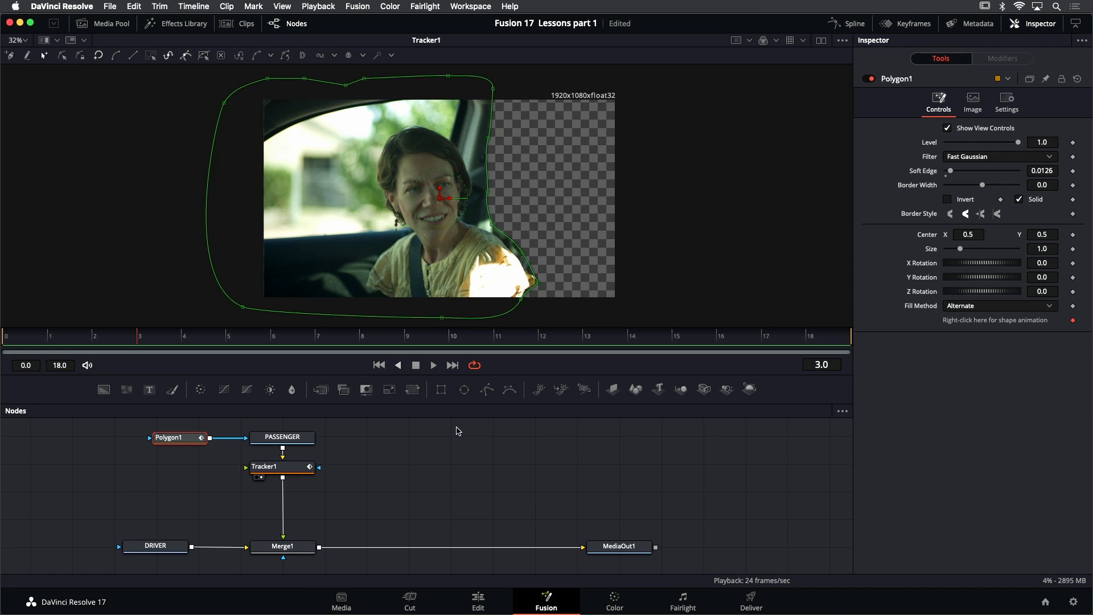
{"action": "left_click", "coordinate": [459, 432]}
{"action": "left_click", "coordinate": [434, 366]}
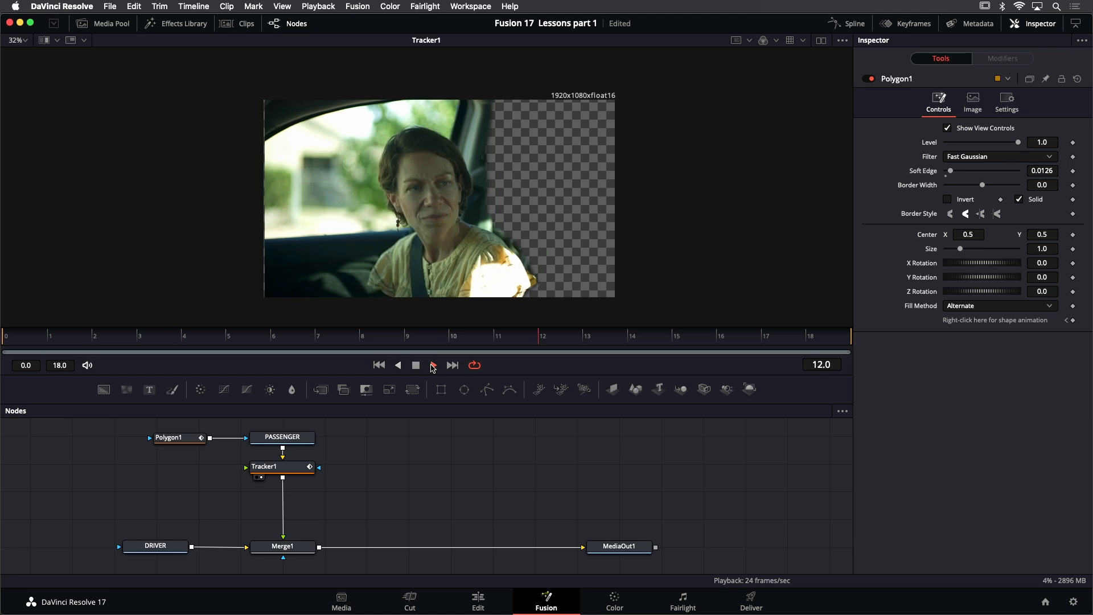
{"action": "left_click", "coordinate": [416, 365]}
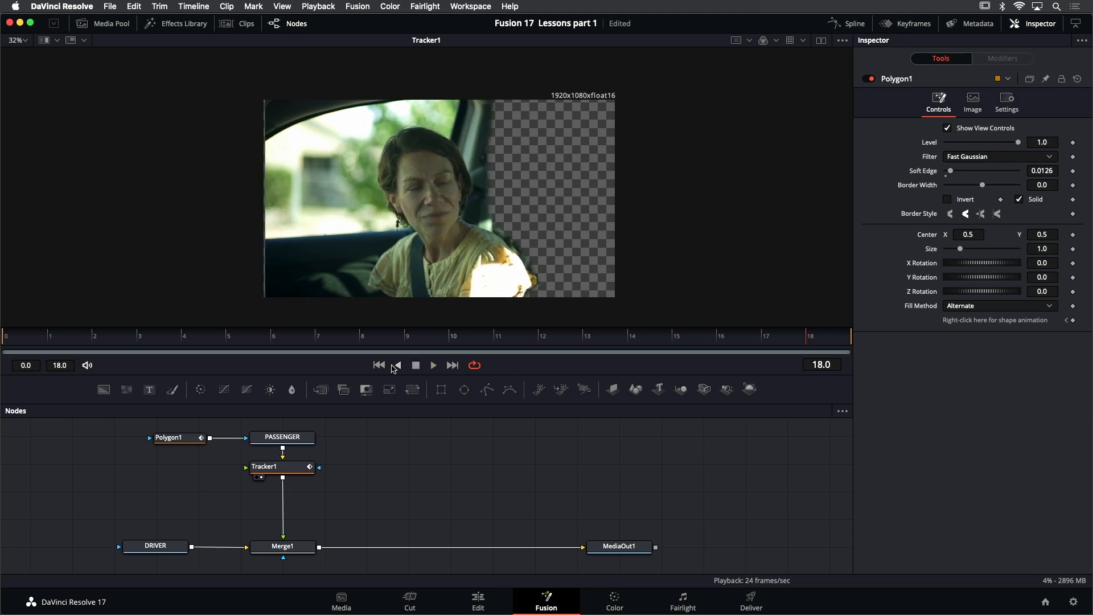
{"action": "left_click", "coordinate": [379, 365]}
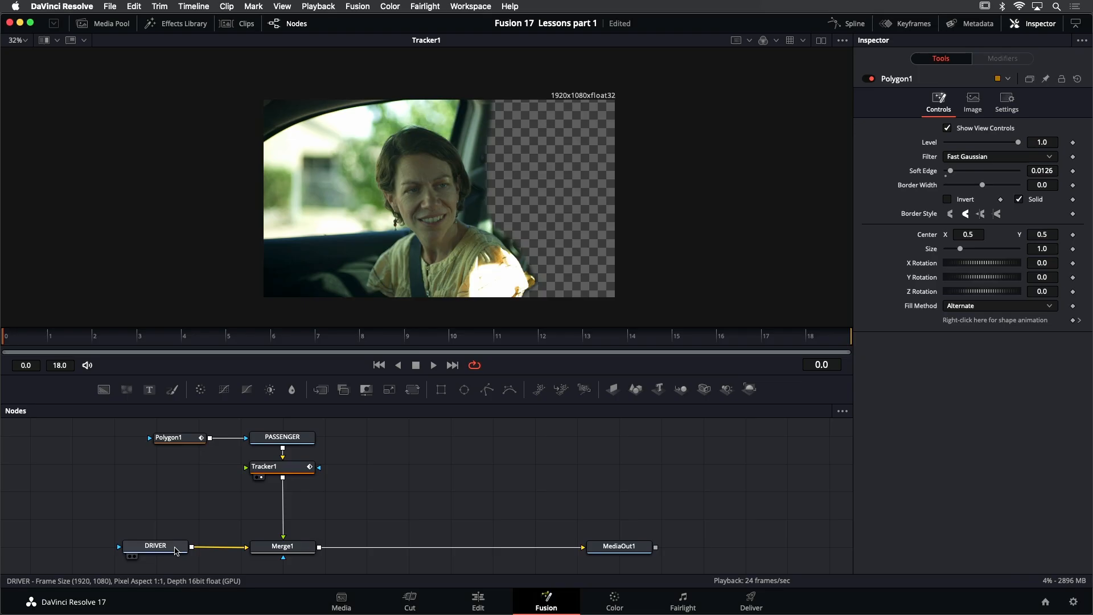
Move the DRIVER node farther from Merge1, show it in the viewer, and play the take
{"action": "left_click_drag", "start_coordinate": [173, 548], "coordinate": [98, 550]}
{"action": "key", "text": "1"}
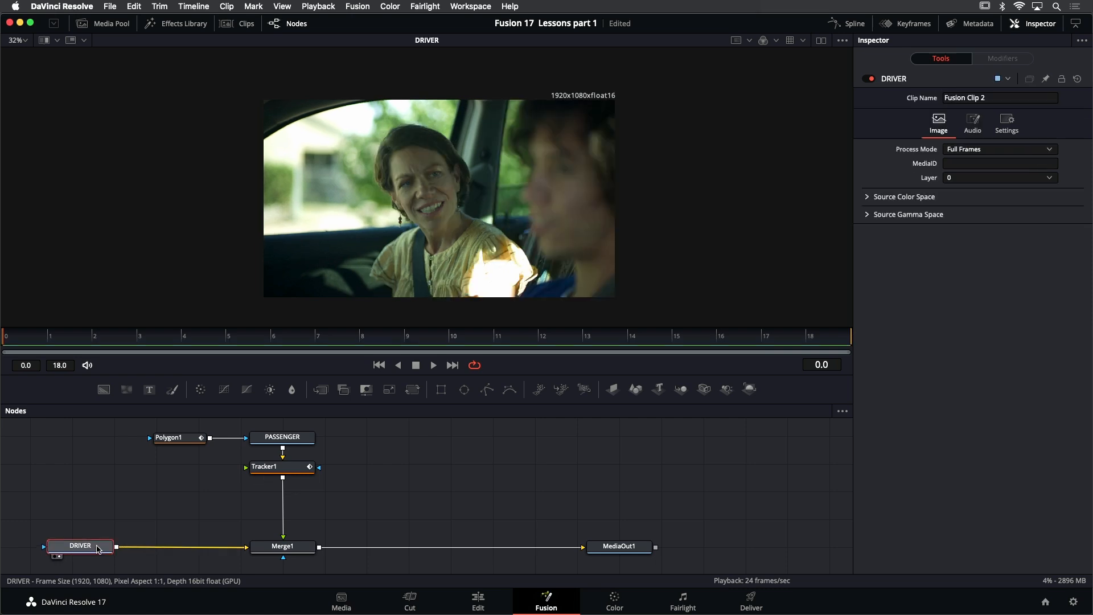
{"action": "left_click", "coordinate": [434, 365]}
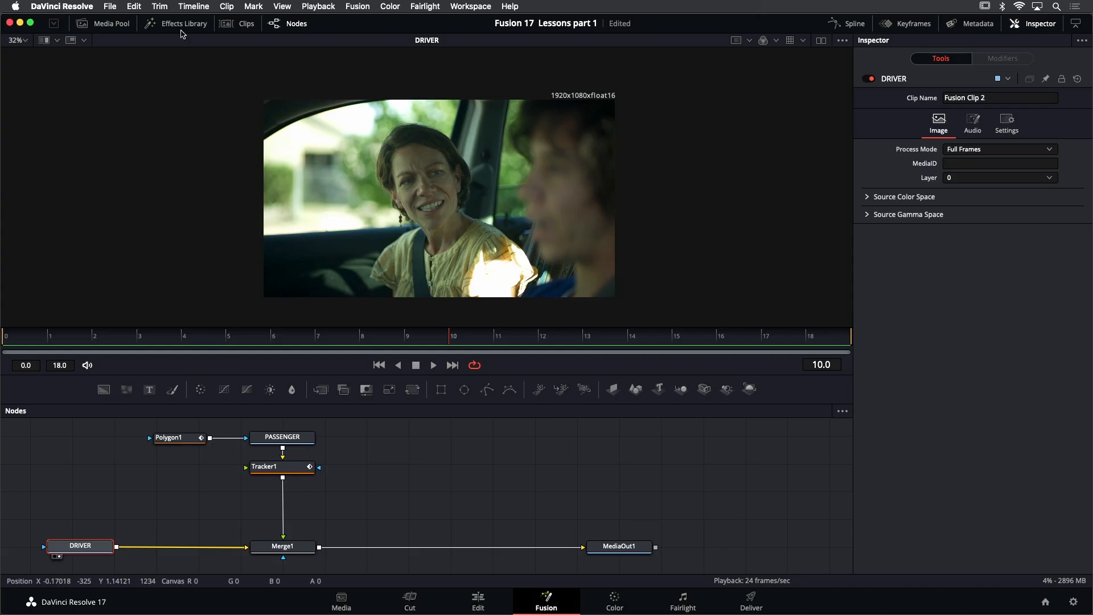
Insert a Tracker node between DRIVER and Merge1 and show it in the viewer
{"action": "left_click", "coordinate": [169, 25]}
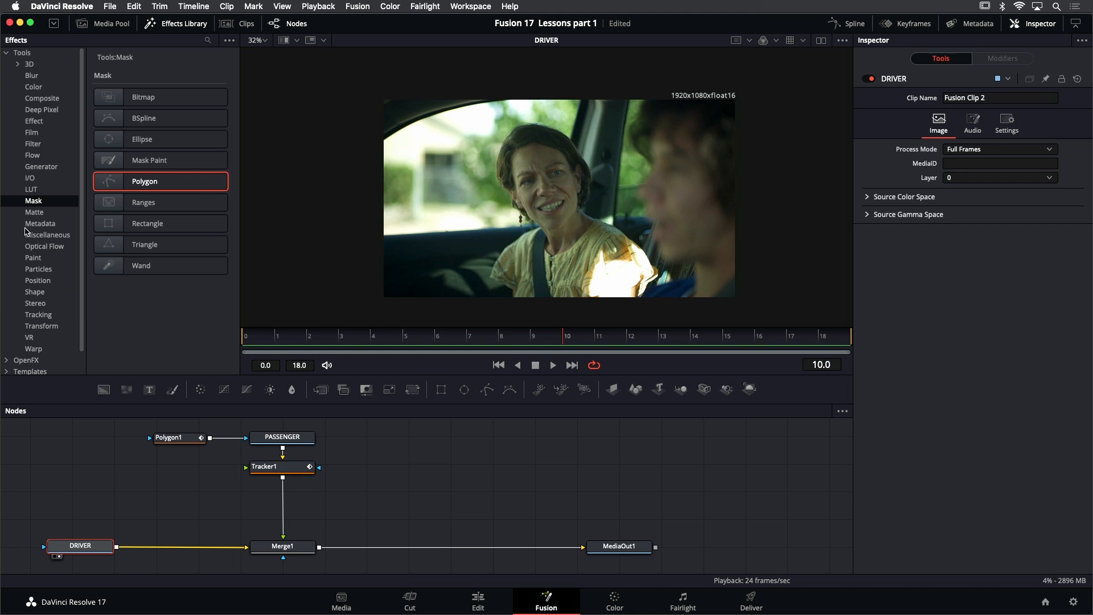
{"action": "left_click", "coordinate": [44, 316]}
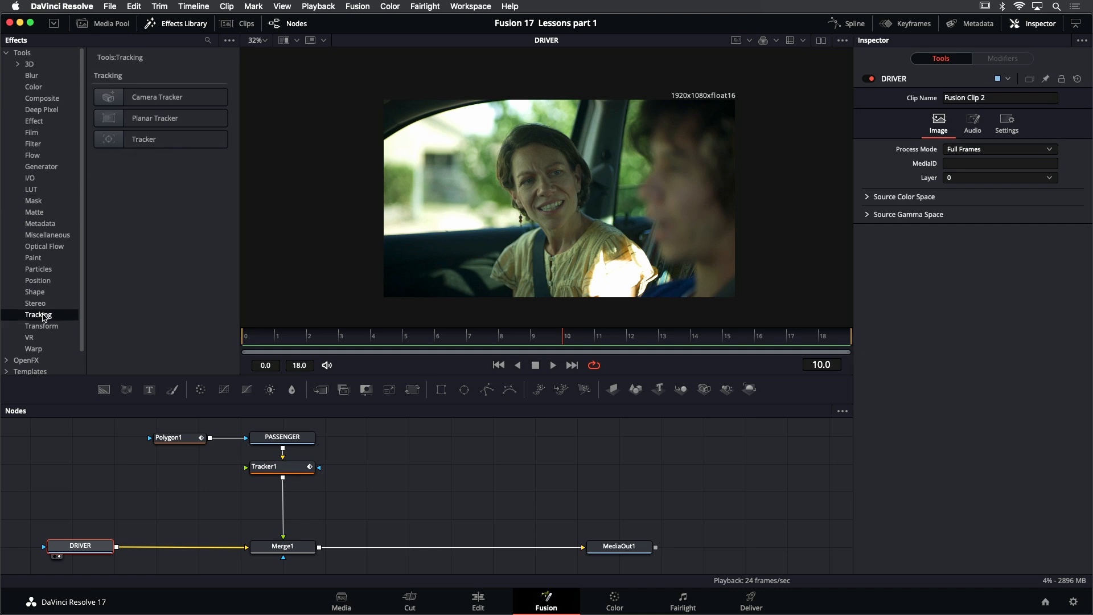
{"action": "left_click_drag", "start_coordinate": [148, 140], "coordinate": [164, 551]}
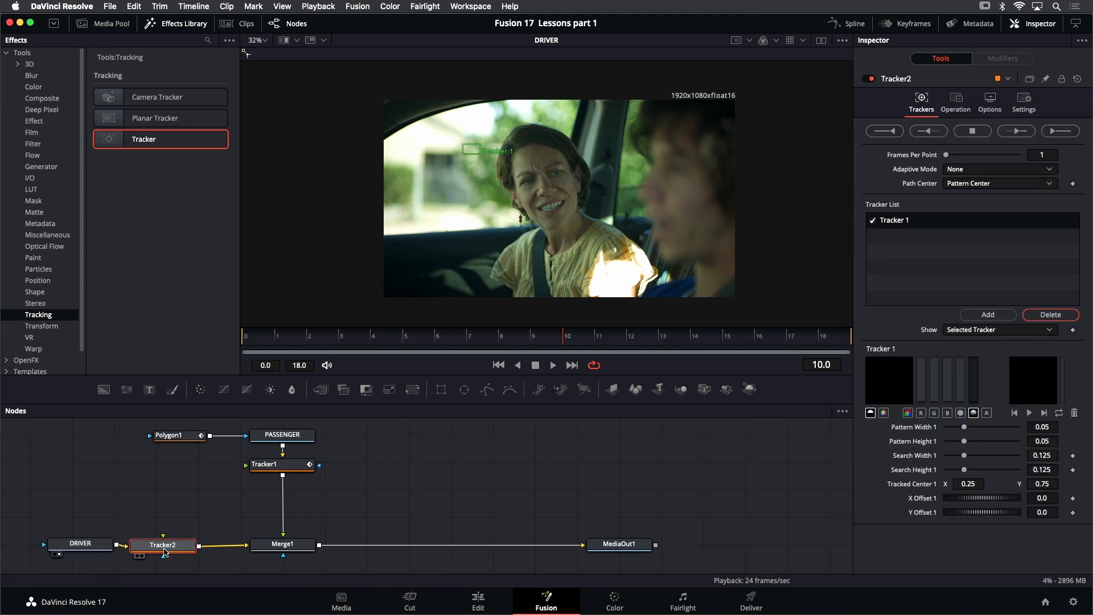
{"action": "left_click", "coordinate": [181, 24]}
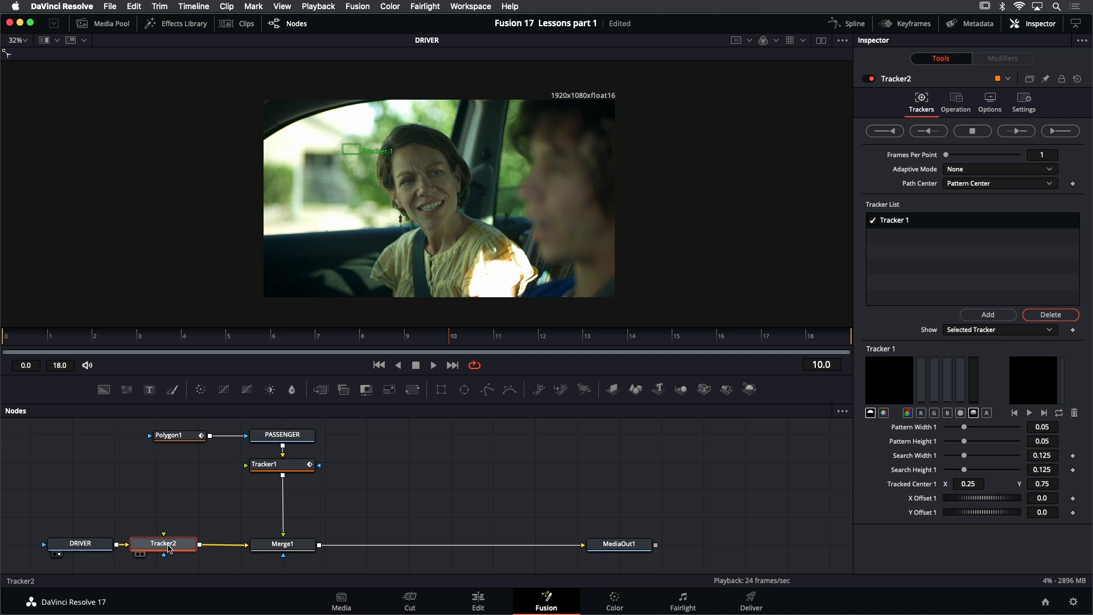
{"action": "key", "text": "1"}
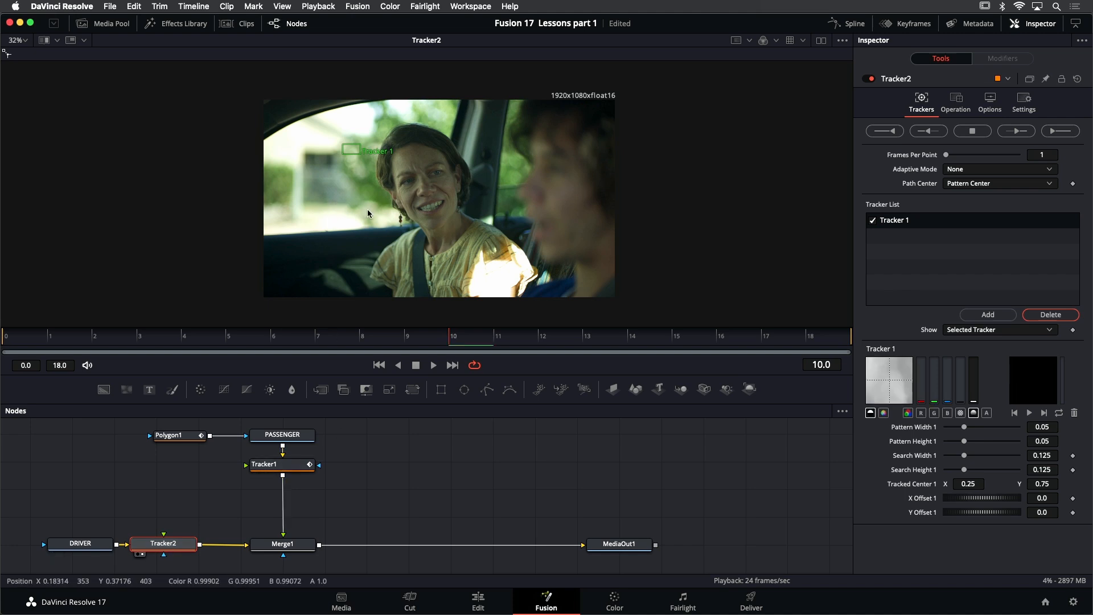
At the first frame, place Tracker 1 on the window corner above the driver's shoulder, with a pattern about 0.028 by 0.041 and search about 0.09 by 0.12
{"action": "scroll", "coordinate": [393, 194], "scroll_direction": "up", "scroll_amount": 2}
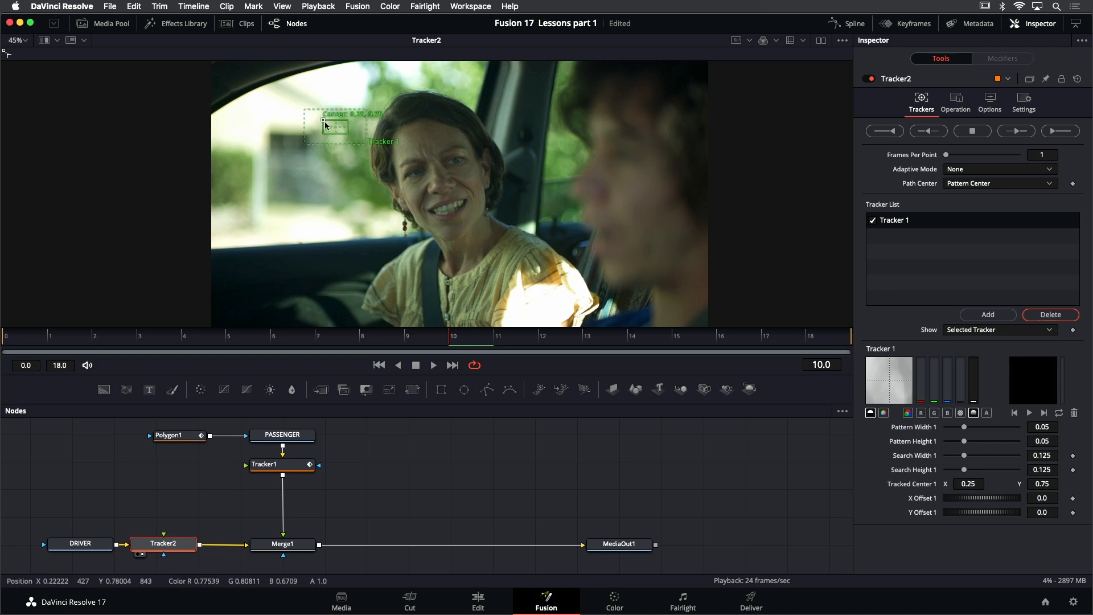
{"action": "left_click", "coordinate": [380, 365]}
{"action": "left_click_drag", "start_coordinate": [325, 126], "coordinate": [531, 217]}
{"action": "scroll", "coordinate": [531, 216], "scroll_direction": "up", "scroll_amount": 5}
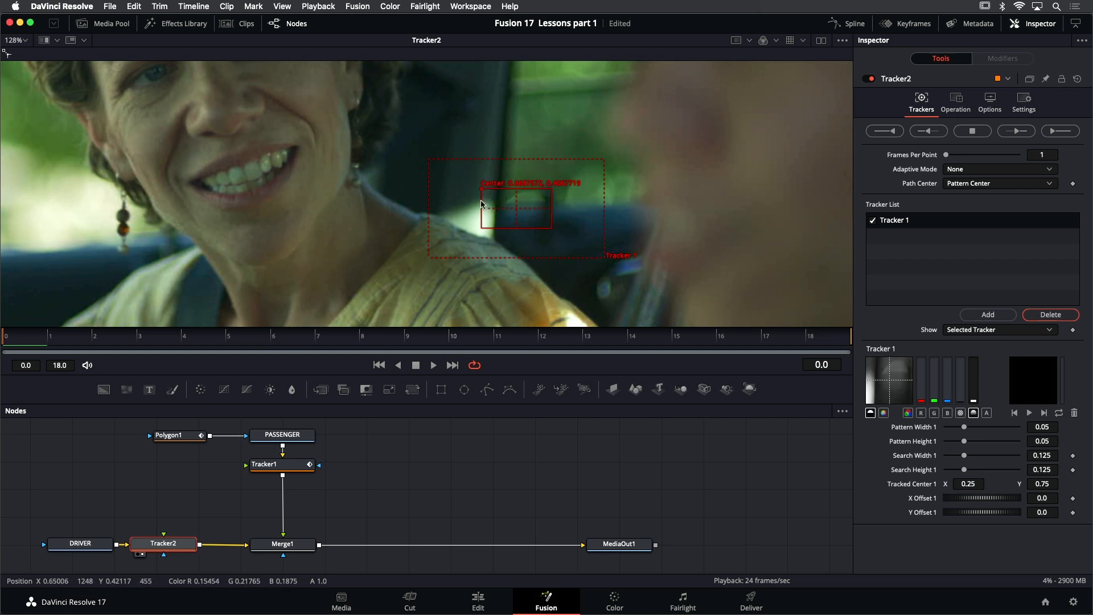
{"action": "left_click_drag", "start_coordinate": [484, 191], "coordinate": [456, 185]}
{"action": "left_click_drag", "start_coordinate": [525, 225], "coordinate": [471, 187]}
{"action": "left_click_drag", "start_coordinate": [577, 254], "coordinate": [551, 251]}
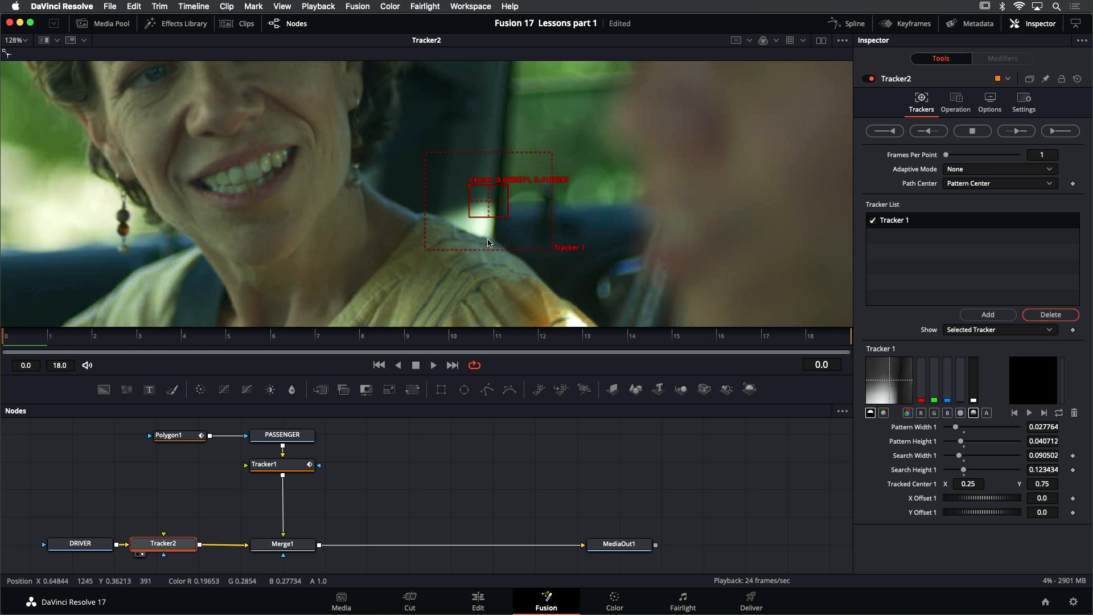
{"action": "scroll", "coordinate": [498, 233], "scroll_direction": "down", "scroll_amount": 5}
{"action": "scroll", "coordinate": [499, 233], "scroll_direction": "down", "scroll_amount": 2}
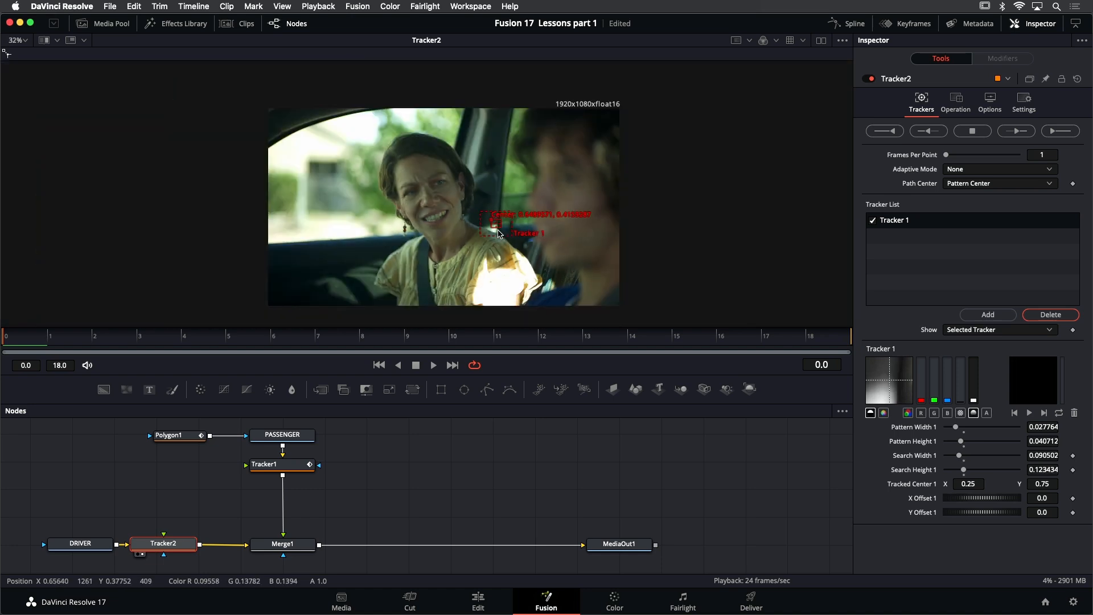
Add Tracker 2 on the door pillar beside the driver's head and Tracker 3 on the dark lower door panel
{"action": "left_click", "coordinate": [986, 314]}
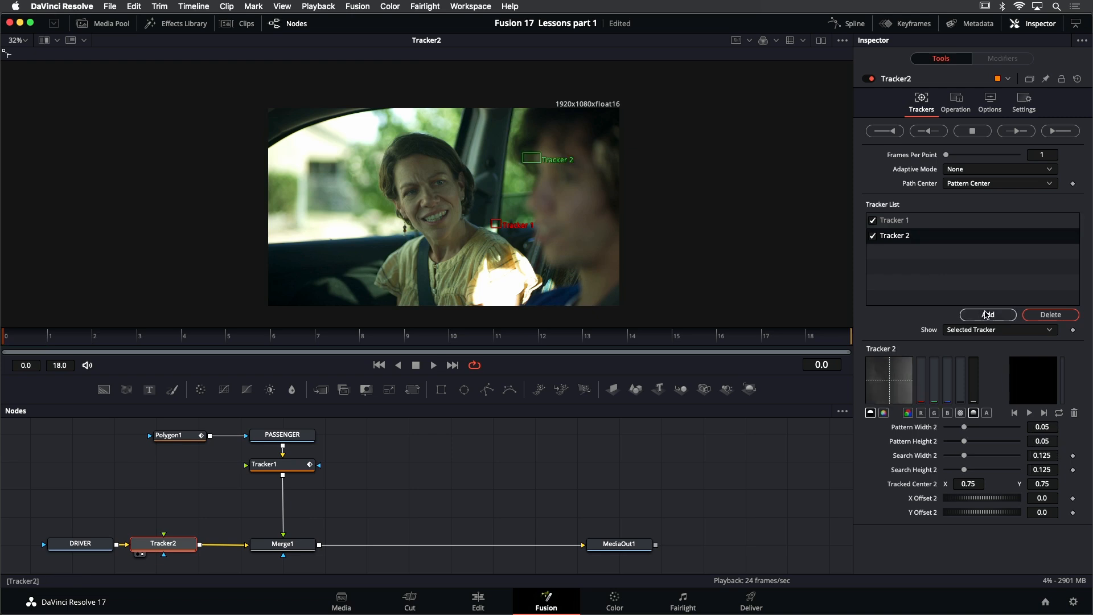
{"action": "left_click", "coordinate": [987, 315]}
{"action": "left_click_drag", "start_coordinate": [524, 155], "coordinate": [510, 184]}
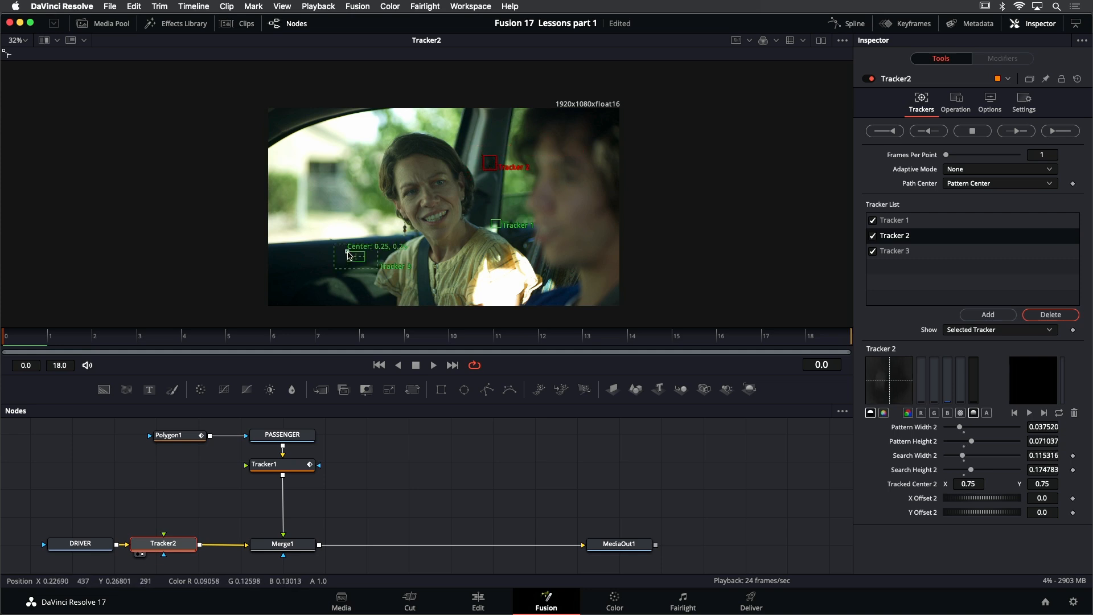
{"action": "left_click_drag", "start_coordinate": [349, 255], "coordinate": [345, 303]}
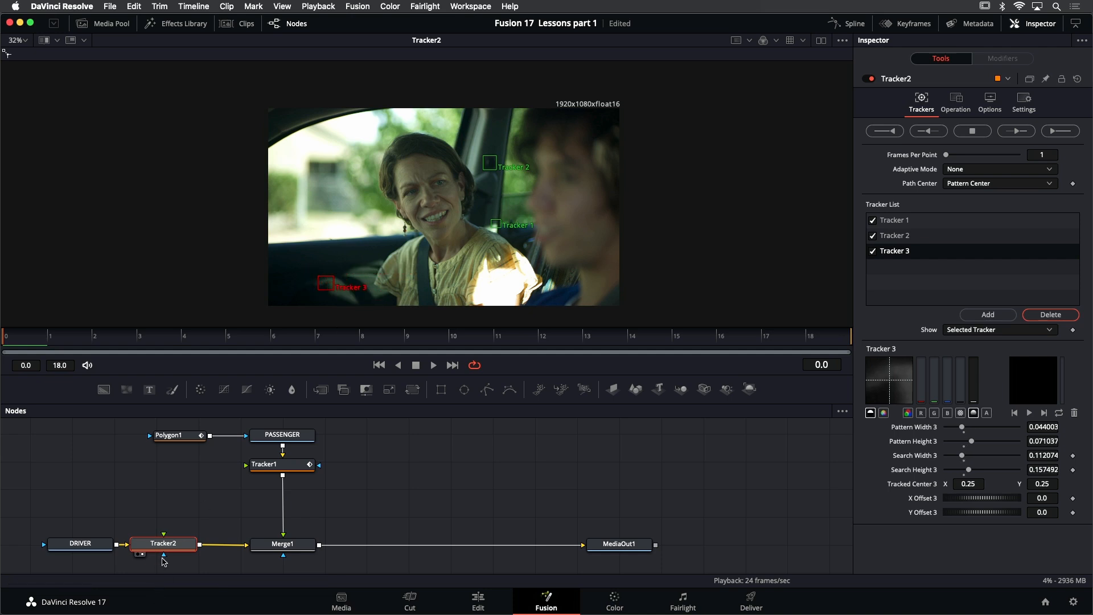
Track all three points forward through the clip and play the take to check Tracker 3 up close
{"action": "left_click", "coordinate": [1063, 136]}
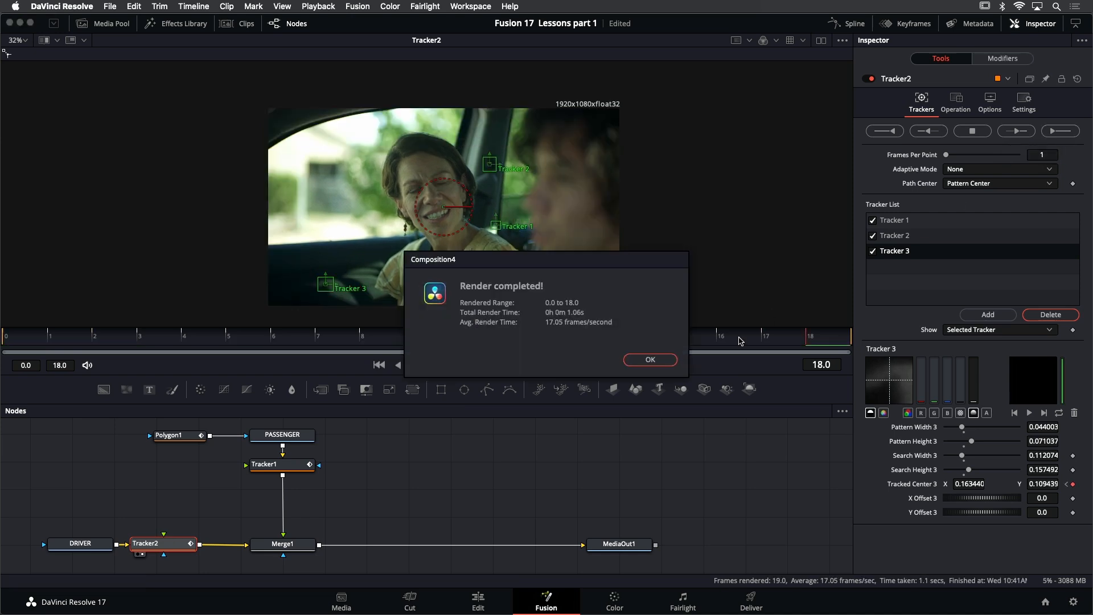
{"action": "left_click", "coordinate": [651, 359]}
{"action": "left_click", "coordinate": [431, 365]}
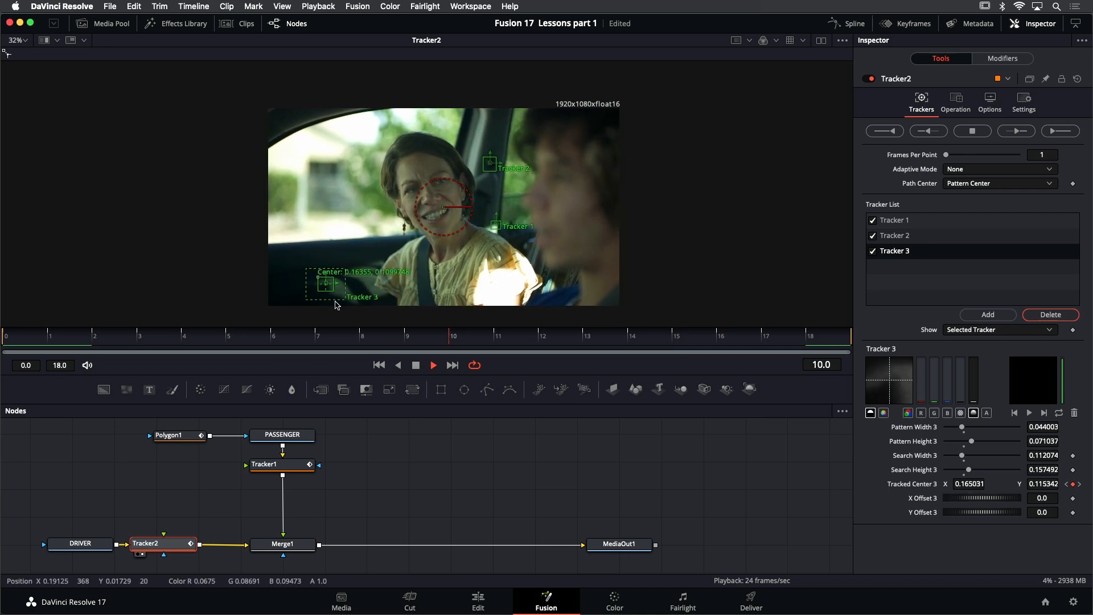
{"action": "scroll", "coordinate": [335, 305], "scroll_direction": "up", "scroll_amount": 6}
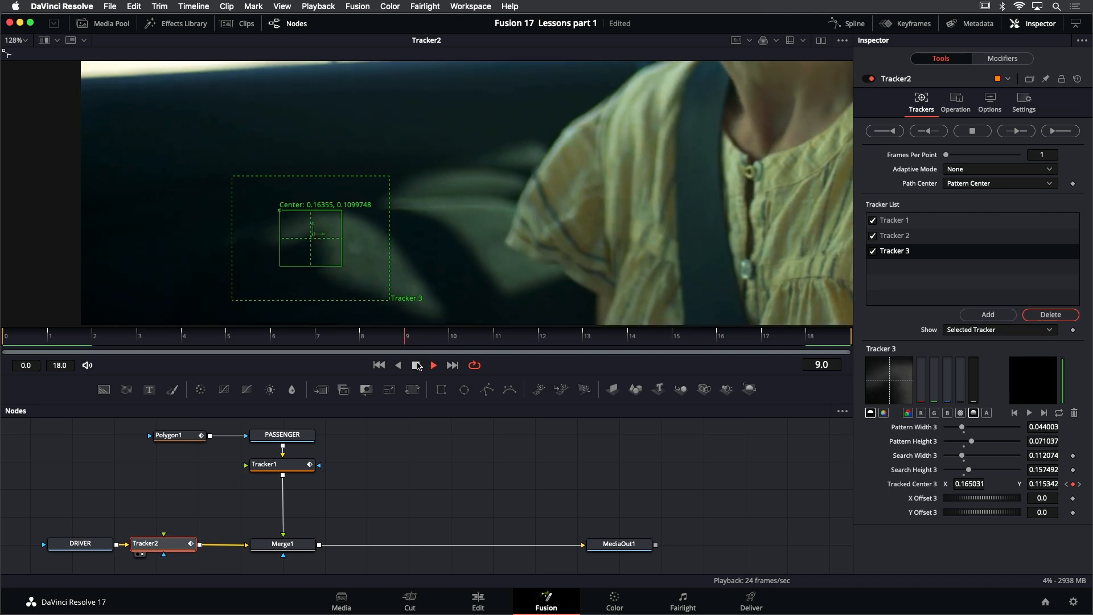
{"action": "left_click", "coordinate": [416, 365]}
{"action": "left_click", "coordinate": [379, 365]}
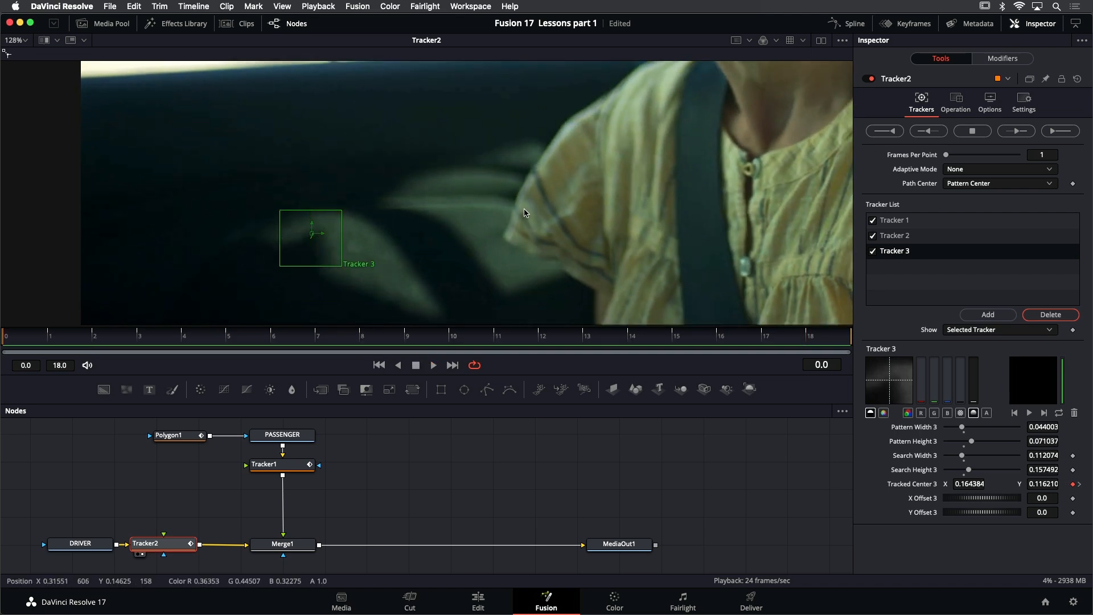
{"action": "key", "text": "super+f"}
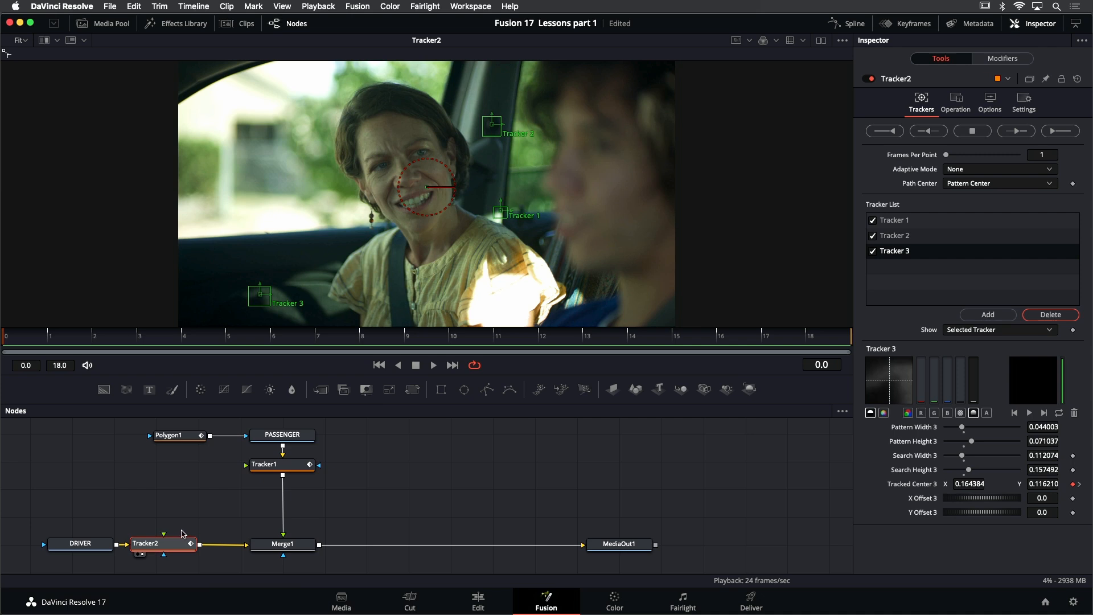
Set Tracker2's operation to Match Move and its Merge mode to BG only
{"action": "left_click", "coordinate": [955, 107]}
{"action": "left_click", "coordinate": [977, 128]}
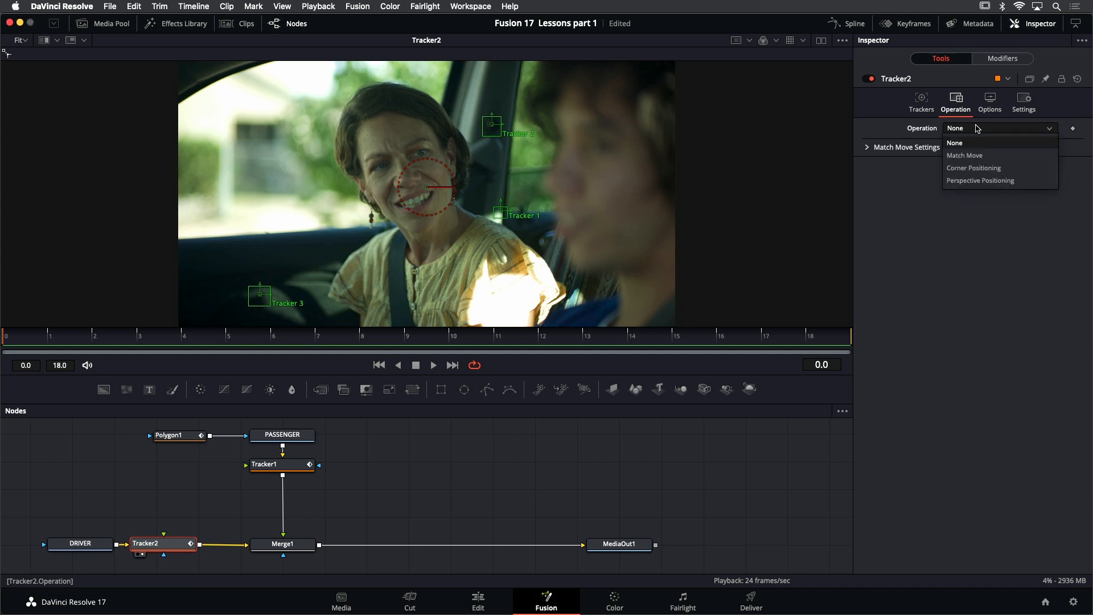
{"action": "left_click", "coordinate": [982, 152]}
{"action": "left_click", "coordinate": [976, 145]}
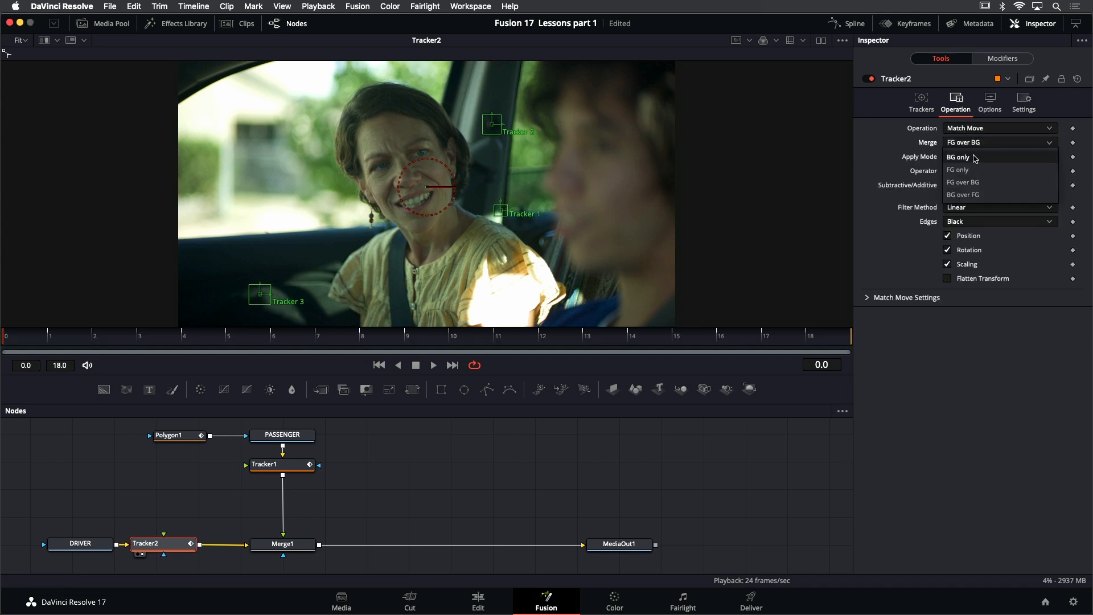
{"action": "left_click", "coordinate": [976, 160]}
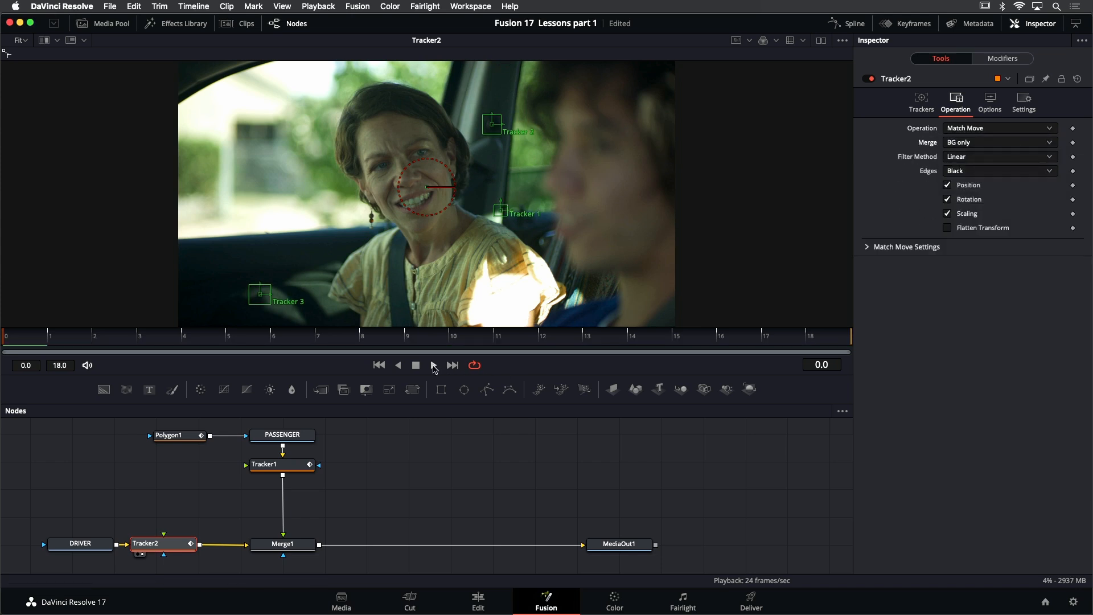
Play the match-moved driver take, return to the first frame, and view the available Merge modes
{"action": "left_click", "coordinate": [433, 366]}
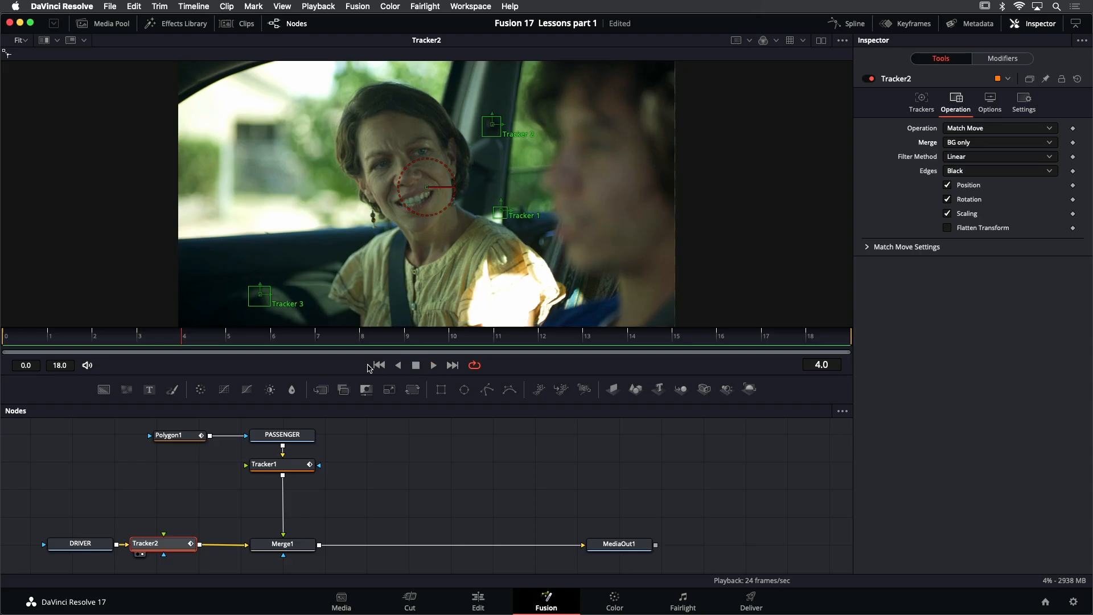
{"action": "left_click", "coordinate": [369, 366]}
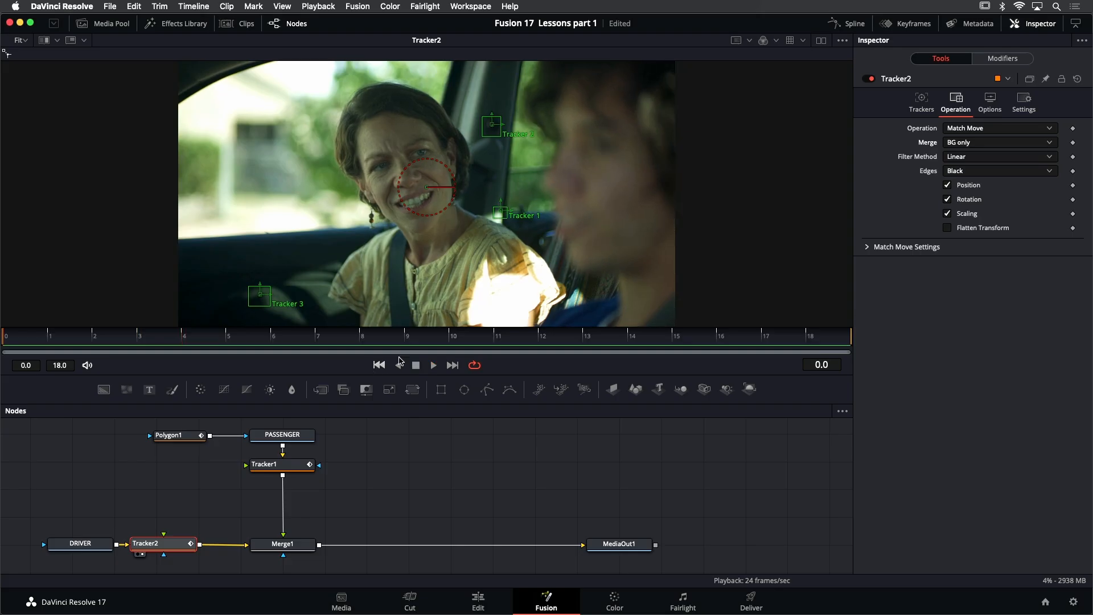
{"action": "left_click", "coordinate": [989, 145]}
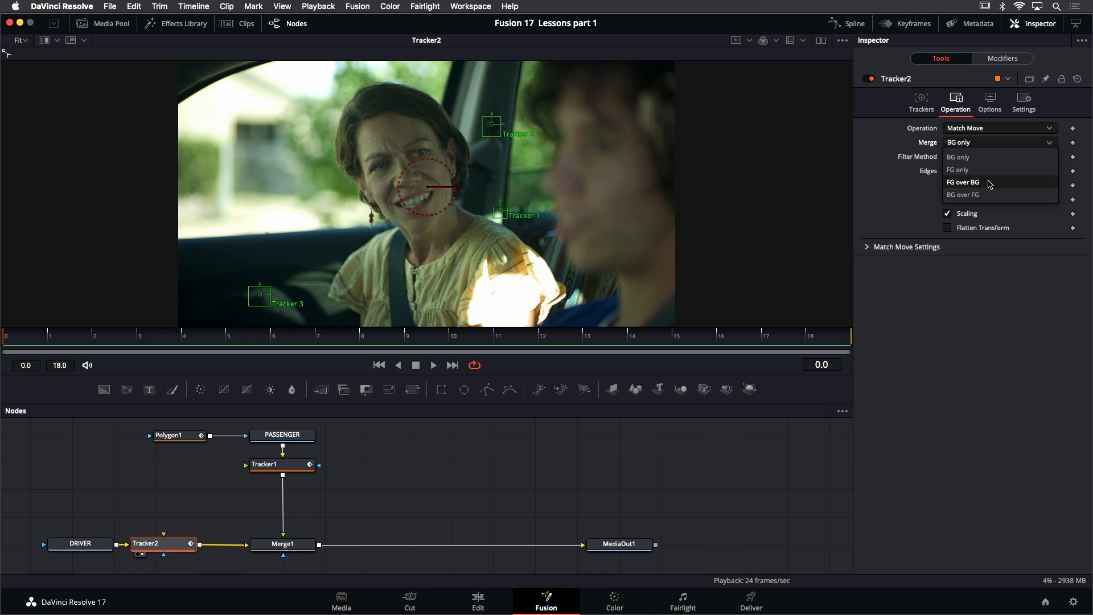
{"action": "left_click", "coordinate": [980, 317]}
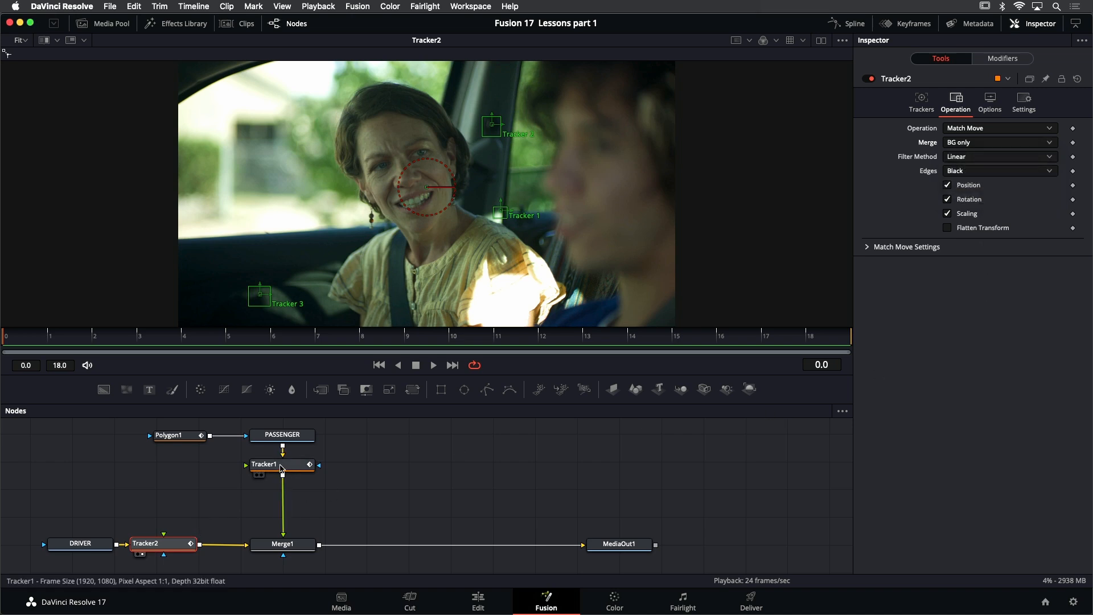
Connect Tracker1's output to Tracker2's foreground input, set Merge to FG over BG, and play the composite
{"action": "left_click_drag", "start_coordinate": [283, 476], "coordinate": [163, 537]}
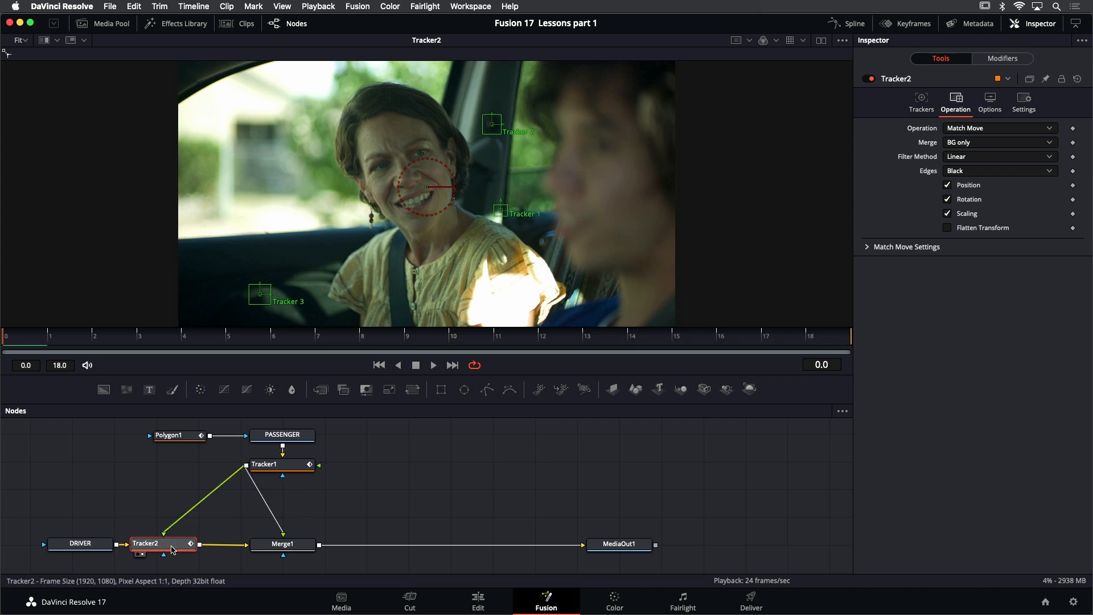
{"action": "left_click", "coordinate": [978, 144]}
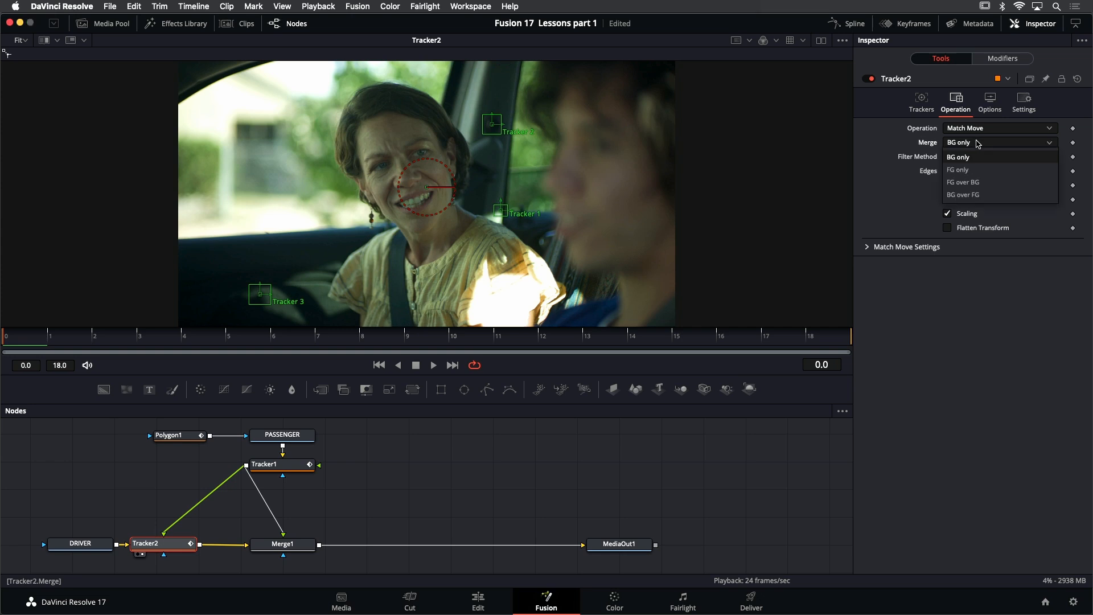
{"action": "left_click", "coordinate": [982, 183]}
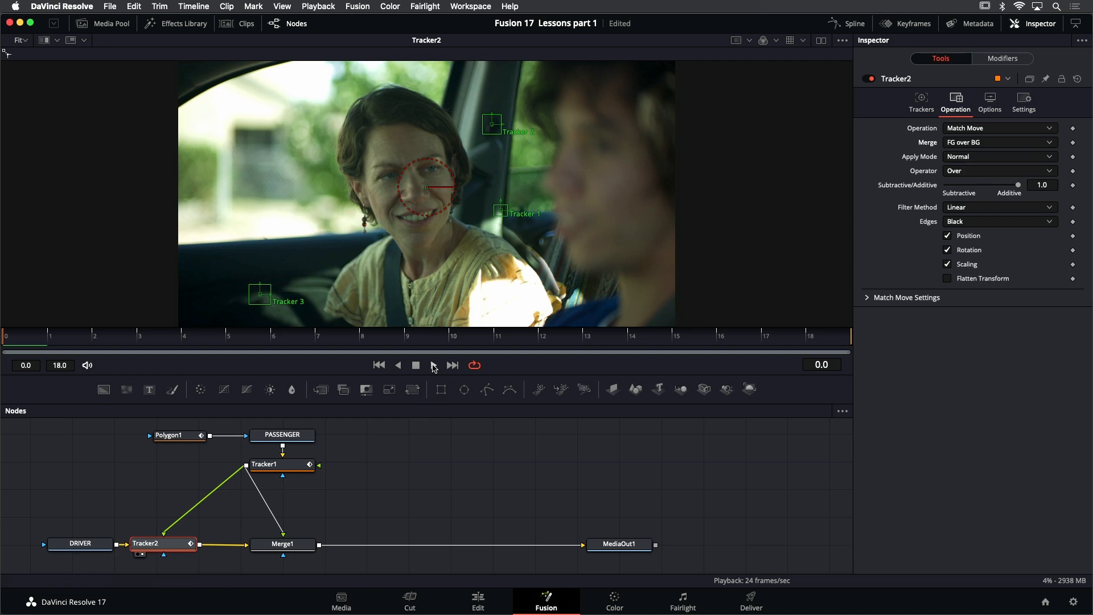
{"action": "left_click", "coordinate": [434, 365]}
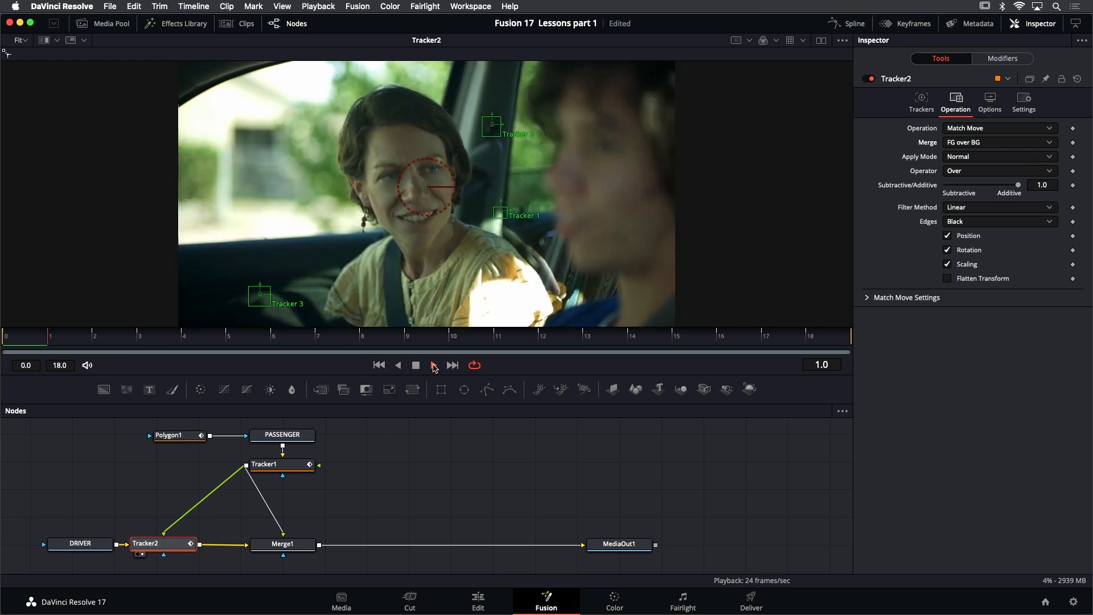
{"action": "left_click", "coordinate": [417, 366]}
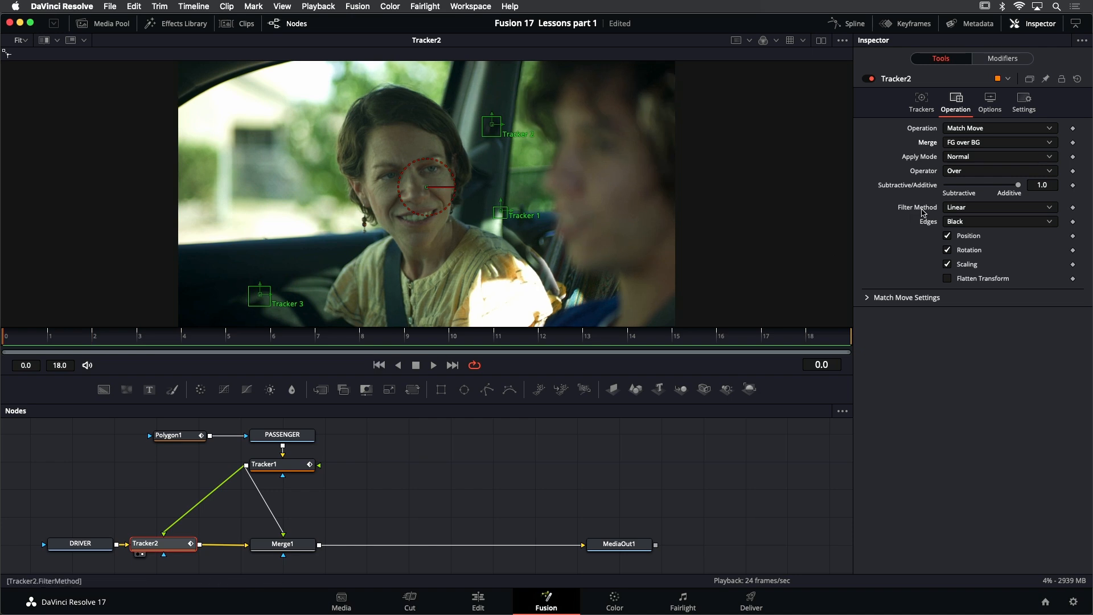
Preview the masked passenger foreground alone using FG only, and restore Merge to FG over BG at the first frame
{"action": "left_click", "coordinate": [1002, 142]}
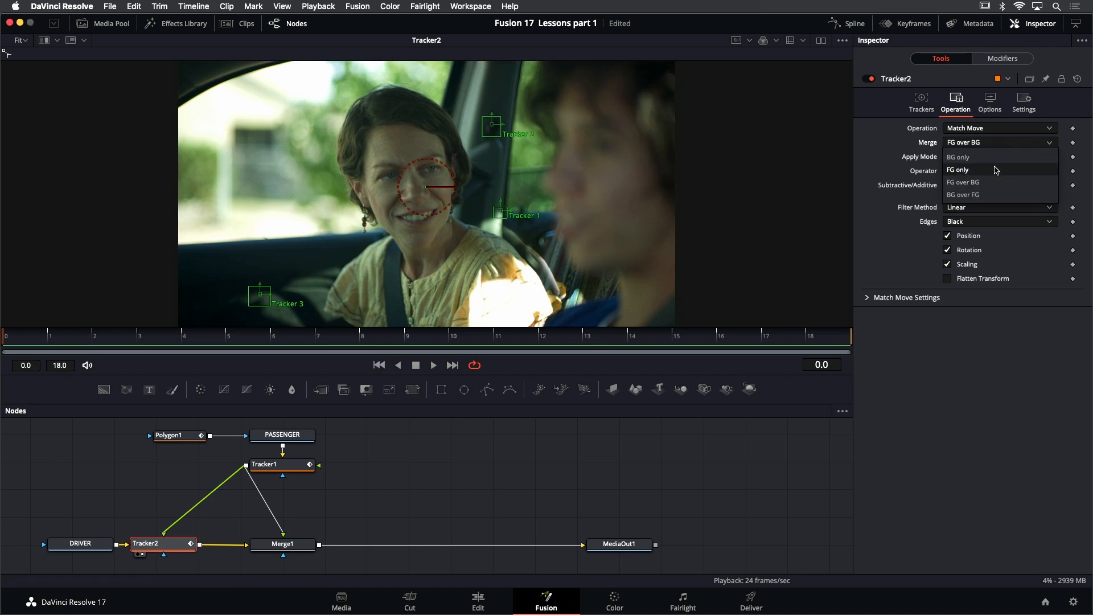
{"action": "left_click", "coordinate": [994, 169]}
{"action": "left_click", "coordinate": [433, 365]}
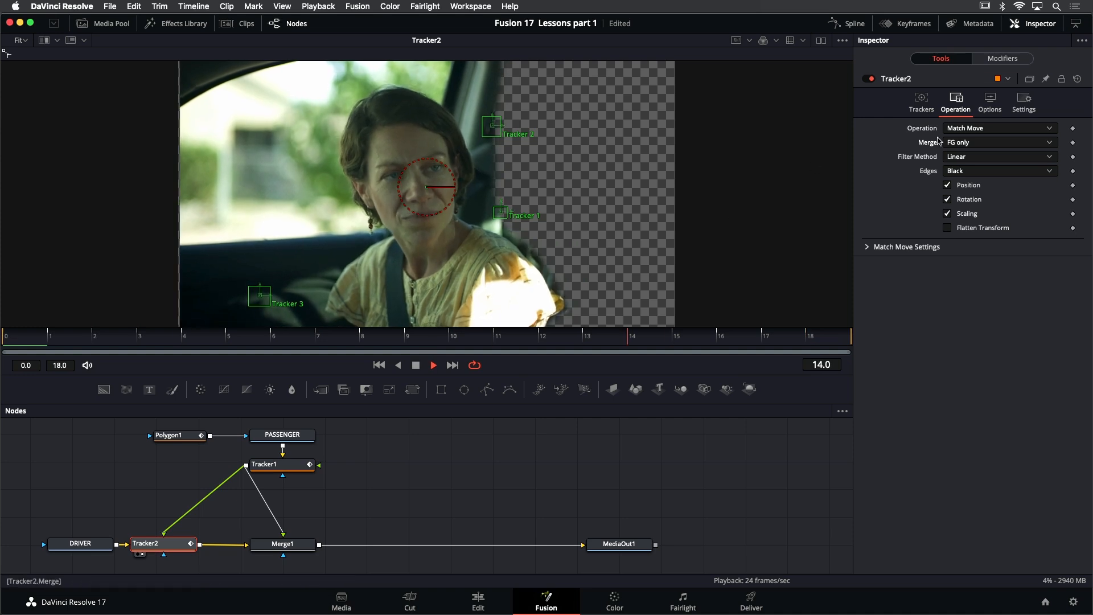
{"action": "left_click", "coordinate": [968, 142]}
{"action": "left_click", "coordinate": [981, 183]}
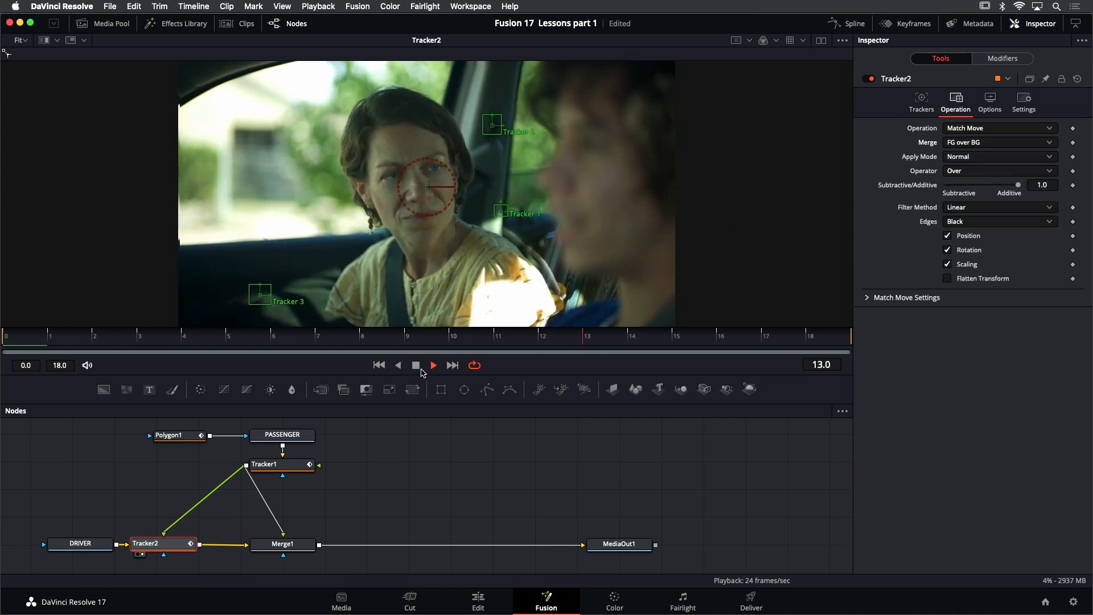
{"action": "left_click", "coordinate": [417, 366]}
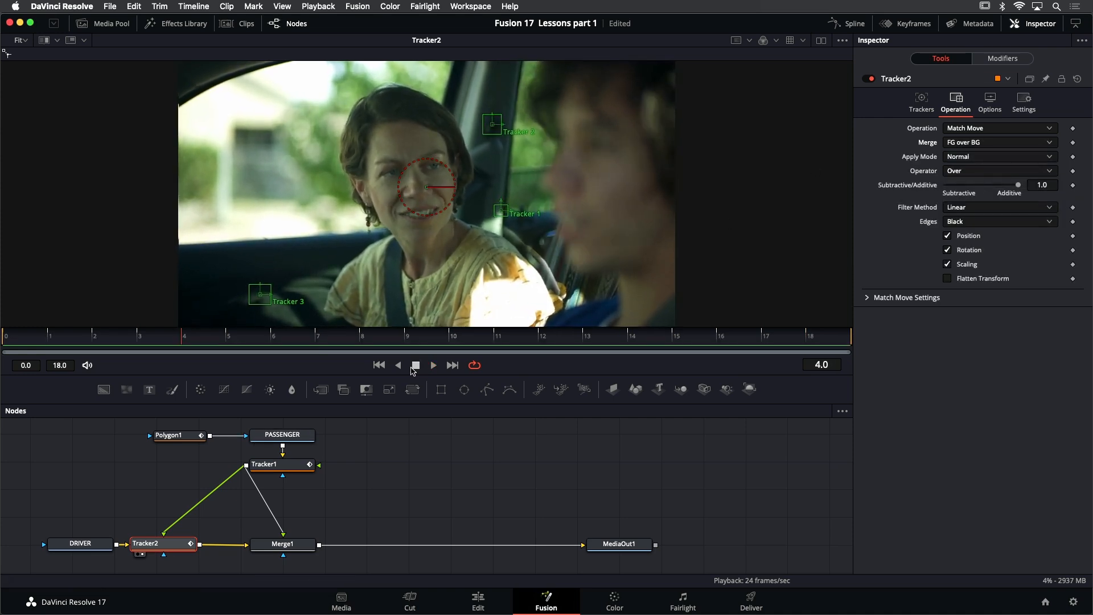
{"action": "left_click", "coordinate": [379, 366]}
Delete the redundant Merge1 node and move Tracker2 into its place below Tracker1
{"action": "left_click", "coordinate": [297, 546]}
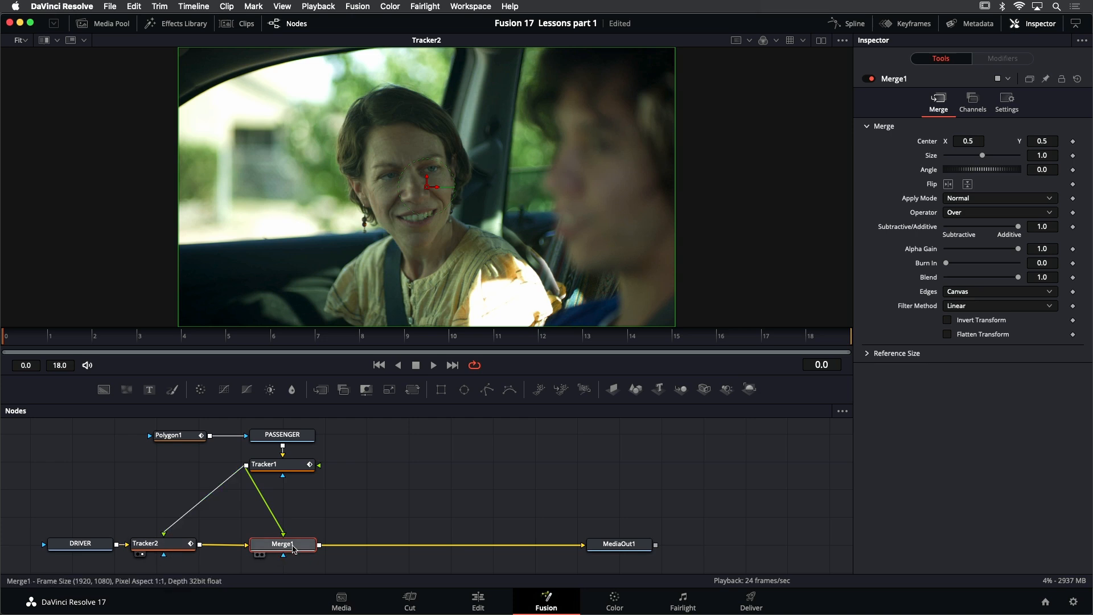
{"action": "key", "text": "Delete"}
{"action": "left_click_drag", "start_coordinate": [176, 552], "coordinate": [293, 553]}
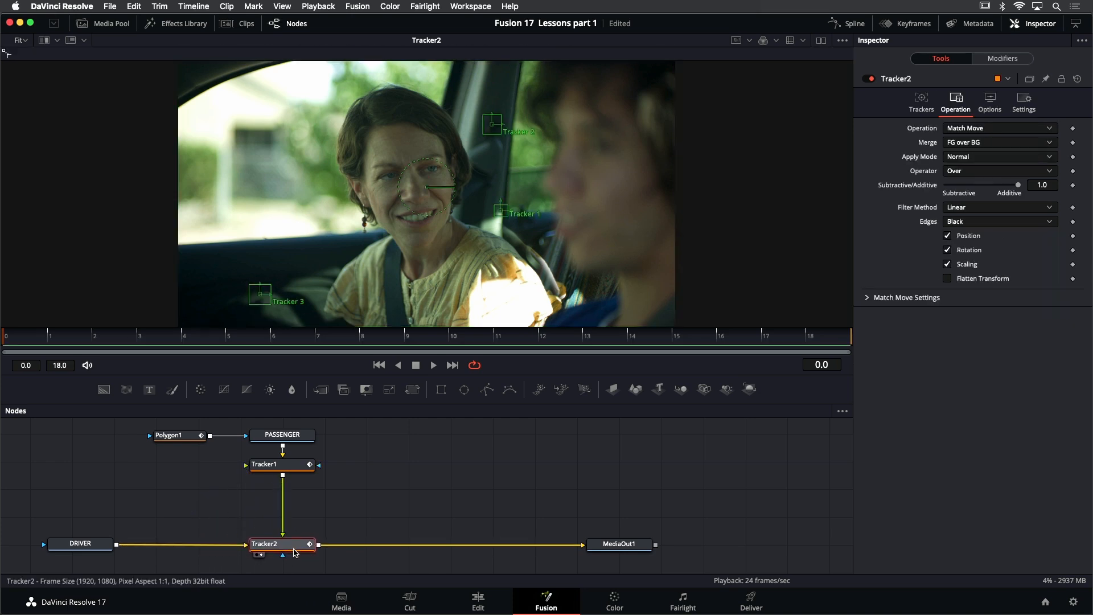
Play the composite from Tracker2 to check the passenger match move, and stop playback
{"action": "left_click", "coordinate": [370, 490]}
{"action": "left_click", "coordinate": [283, 548]}
{"action": "left_click_drag", "start_coordinate": [492, 373], "coordinate": [491, 379]}
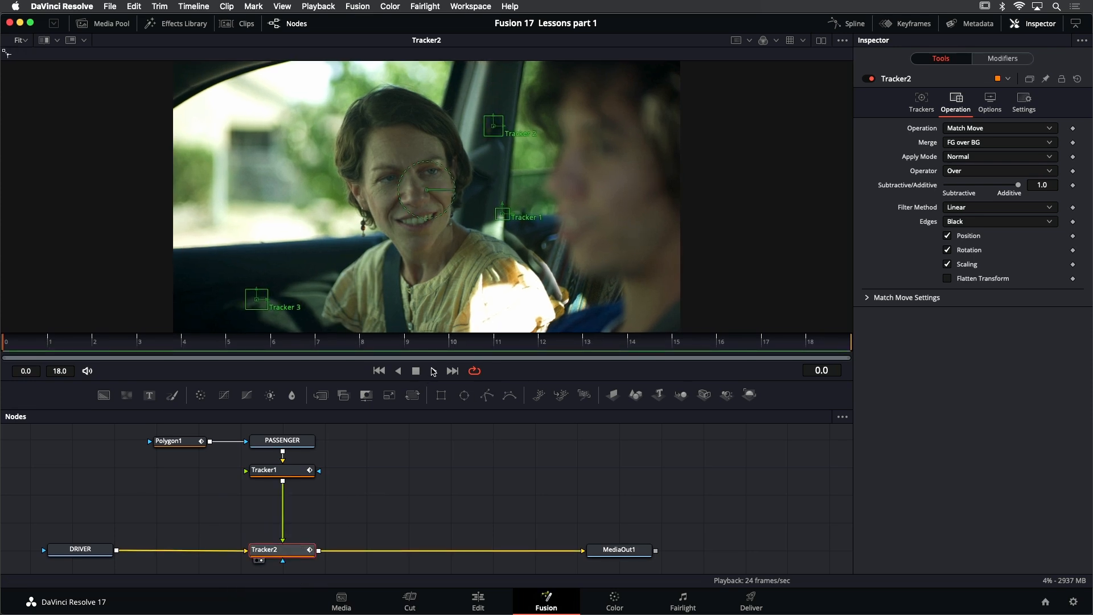
{"action": "left_click", "coordinate": [434, 372]}
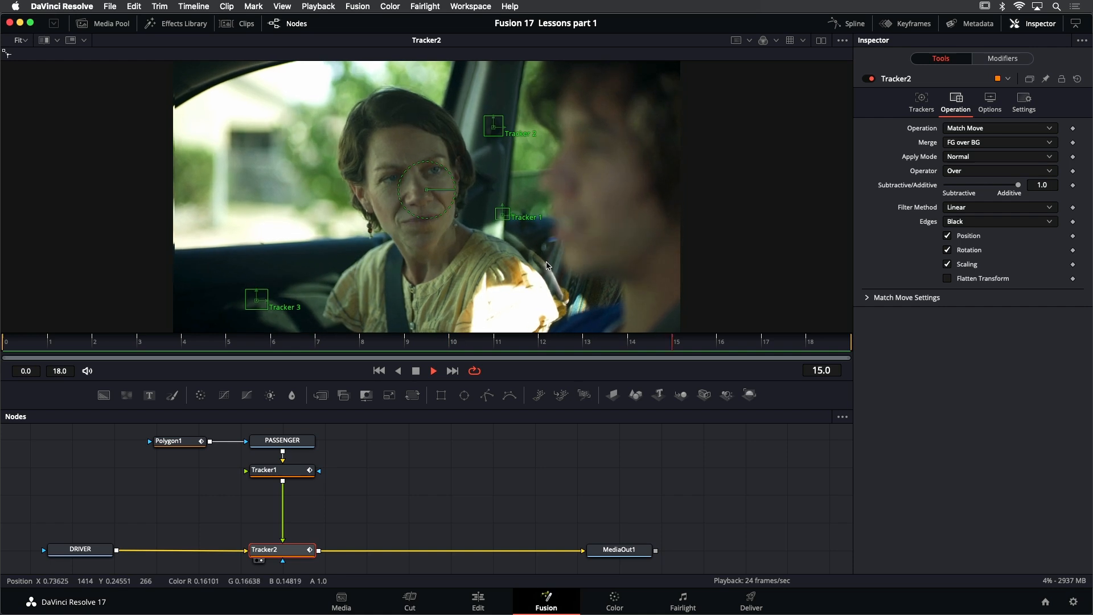
{"action": "left_click", "coordinate": [417, 372]}
Go to Polygon1's shape keyframe at frame 3 and move the lower mask points outward beside the passenger's shoulder
{"action": "left_click", "coordinate": [160, 440]}
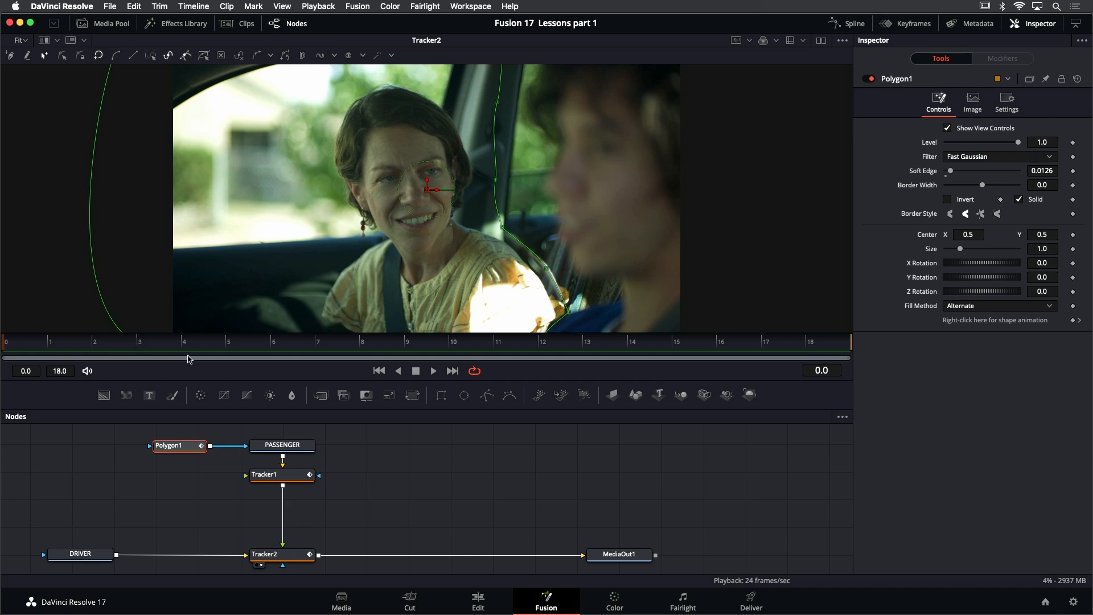
{"action": "left_click", "coordinate": [1079, 321]}
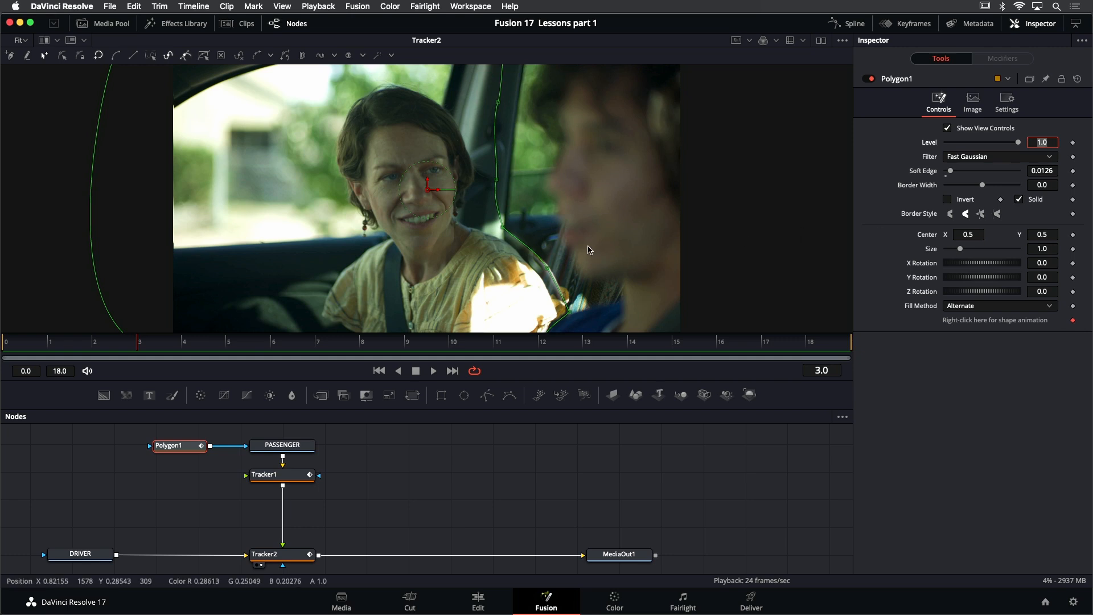
{"action": "left_click_drag", "start_coordinate": [583, 238], "coordinate": [547, 230]}
{"action": "scroll", "coordinate": [541, 260], "scroll_direction": "up", "scroll_amount": 2}
{"action": "left_click_drag", "start_coordinate": [572, 325], "coordinate": [591, 309]}
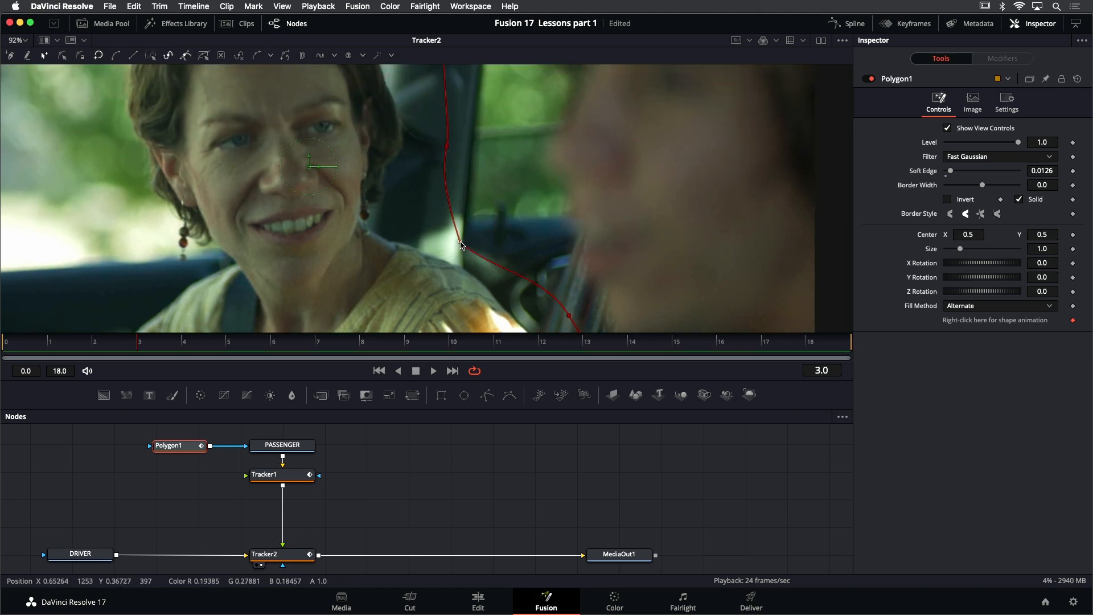
Adjust Polygon1's upper edge points along the car's door pillar at frame 3
{"action": "left_click", "coordinate": [474, 231]}
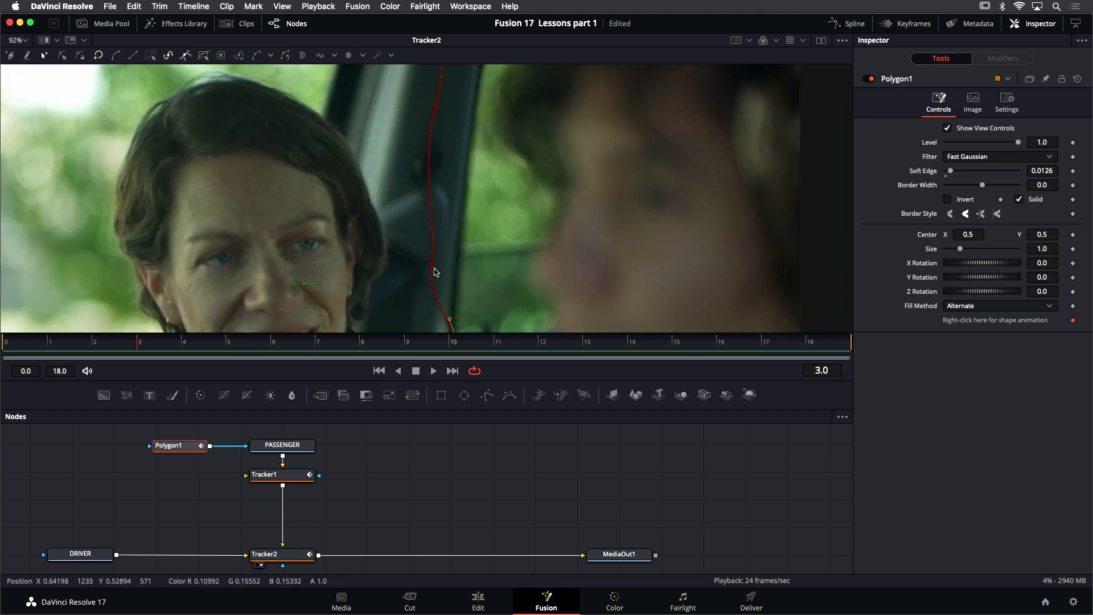
{"action": "left_click_drag", "start_coordinate": [435, 263], "coordinate": [434, 264]}
{"action": "scroll", "coordinate": [457, 157], "scroll_direction": "down", "scroll_amount": 5}
{"action": "scroll", "coordinate": [486, 271], "scroll_direction": "up", "scroll_amount": 2}
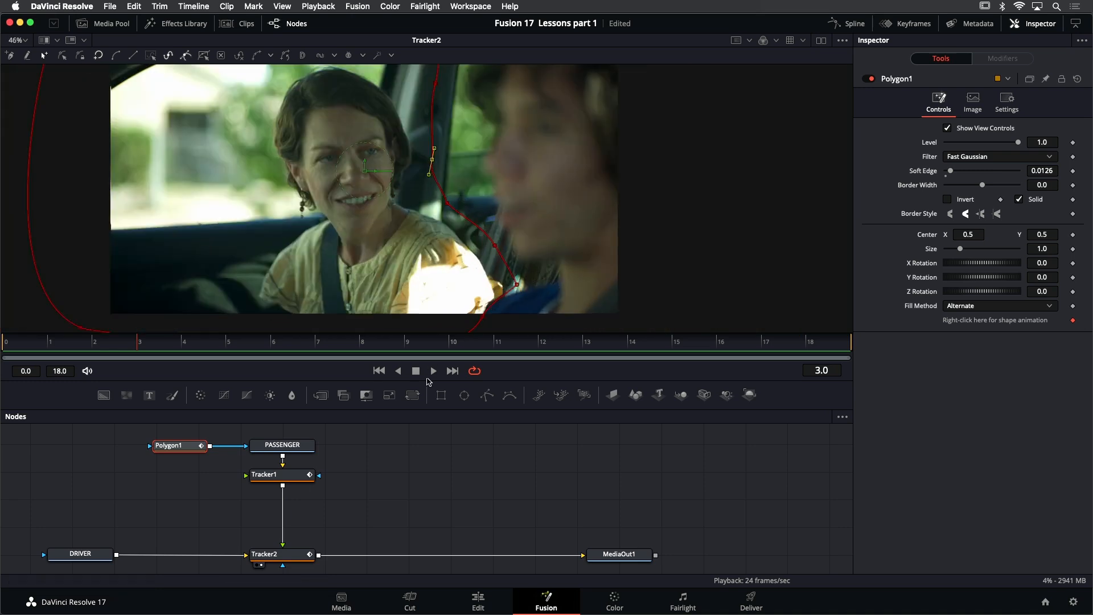
Play the composite with the reshaped mask, stop playback, and return to the first frame
{"action": "left_click", "coordinate": [434, 371]}
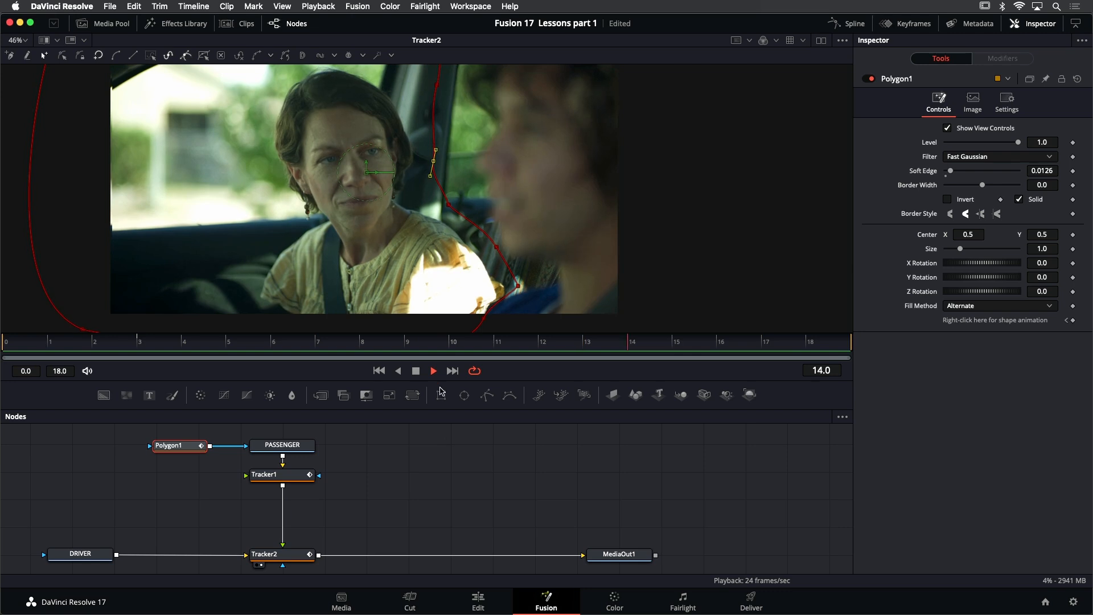
{"action": "left_click", "coordinate": [416, 372]}
{"action": "left_click", "coordinate": [378, 371]}
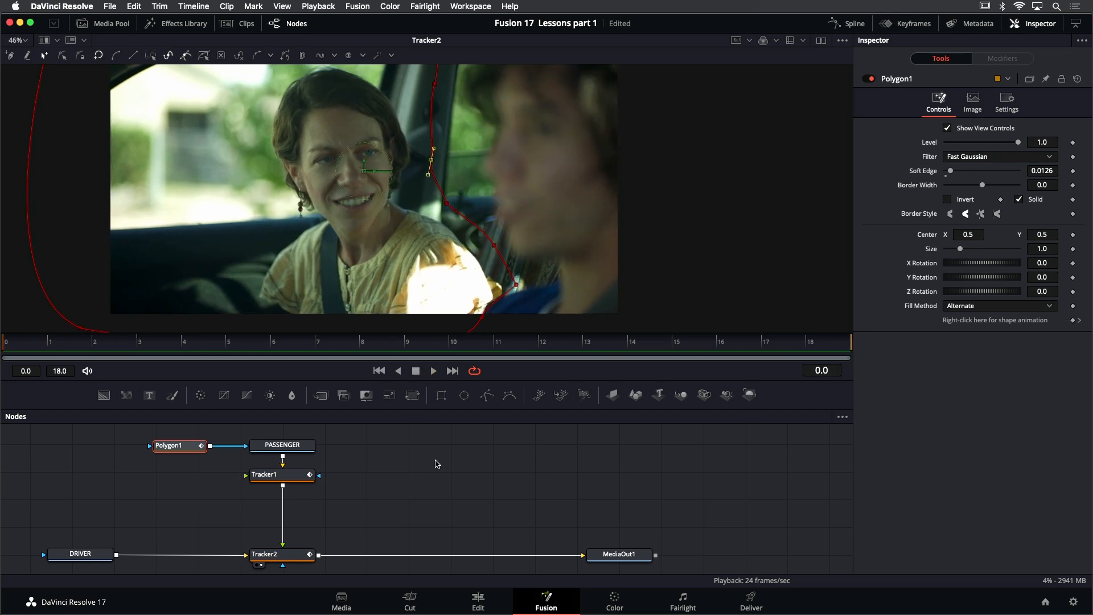
Deselect Polygon1 to hide its outline, play the composite, and inspect the seam between passenger and driver up close
{"action": "scroll", "coordinate": [504, 203], "scroll_direction": "down", "scroll_amount": 2}
{"action": "left_click_drag", "start_coordinate": [504, 203], "coordinate": [495, 208]}
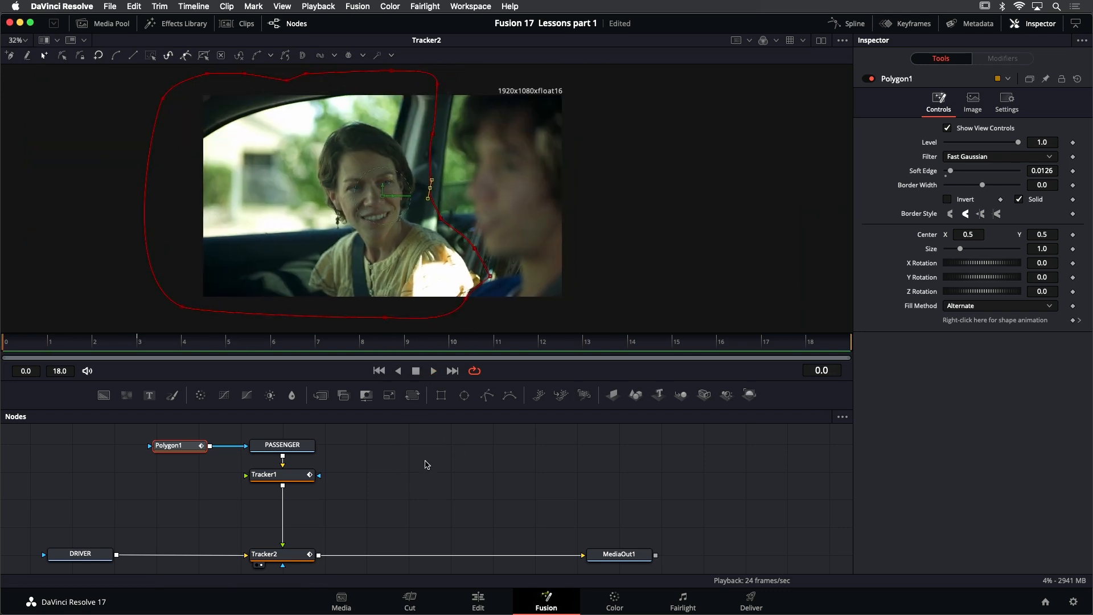
{"action": "left_click", "coordinate": [429, 462]}
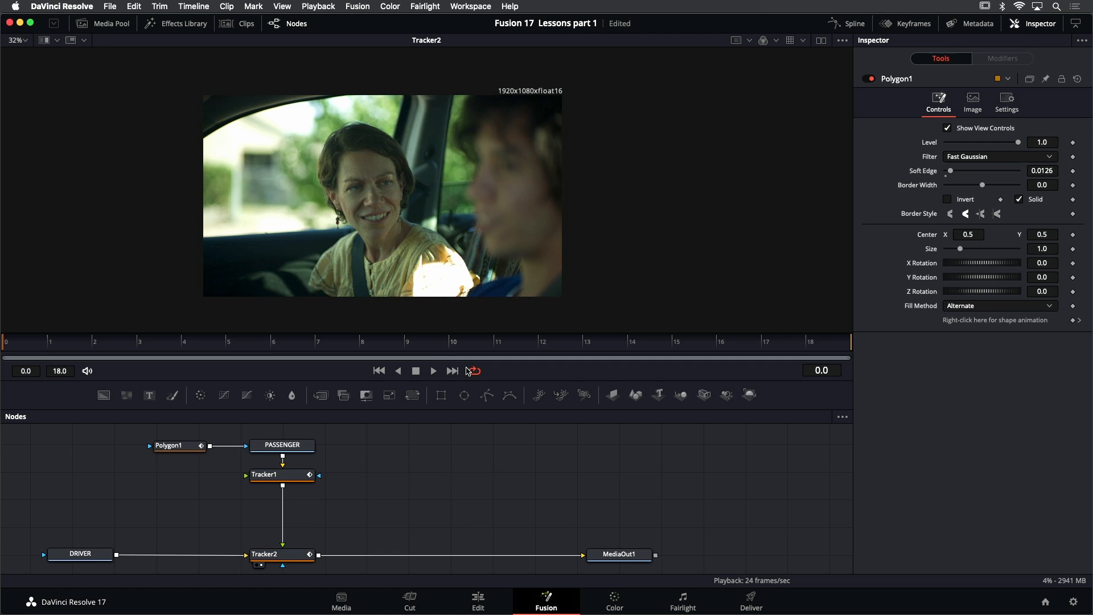
{"action": "left_click", "coordinate": [436, 372]}
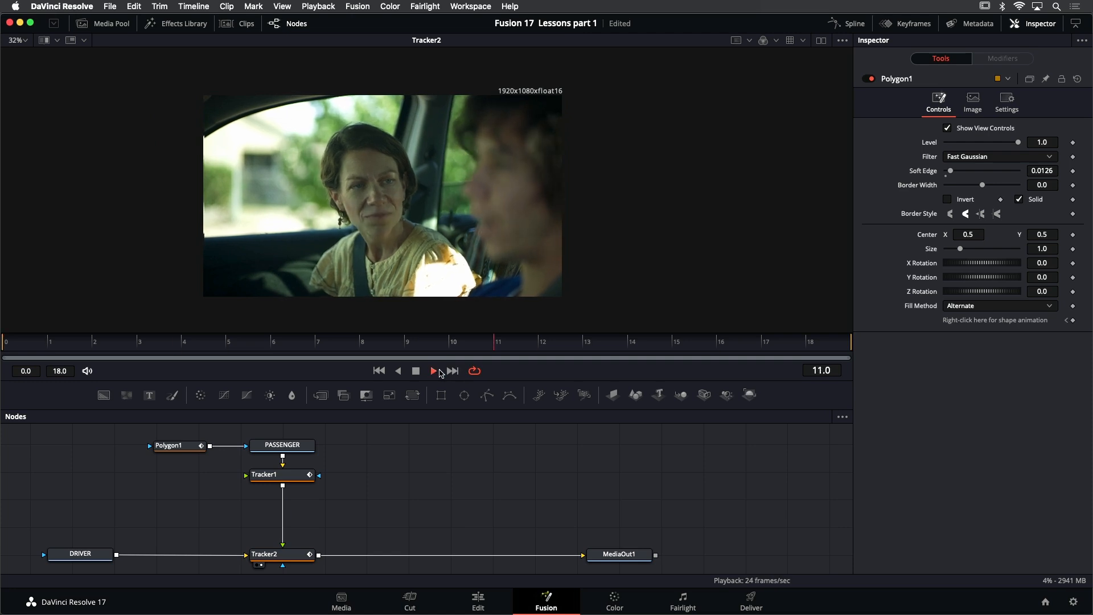
{"action": "scroll", "coordinate": [459, 291], "scroll_direction": "up", "scroll_amount": 1}
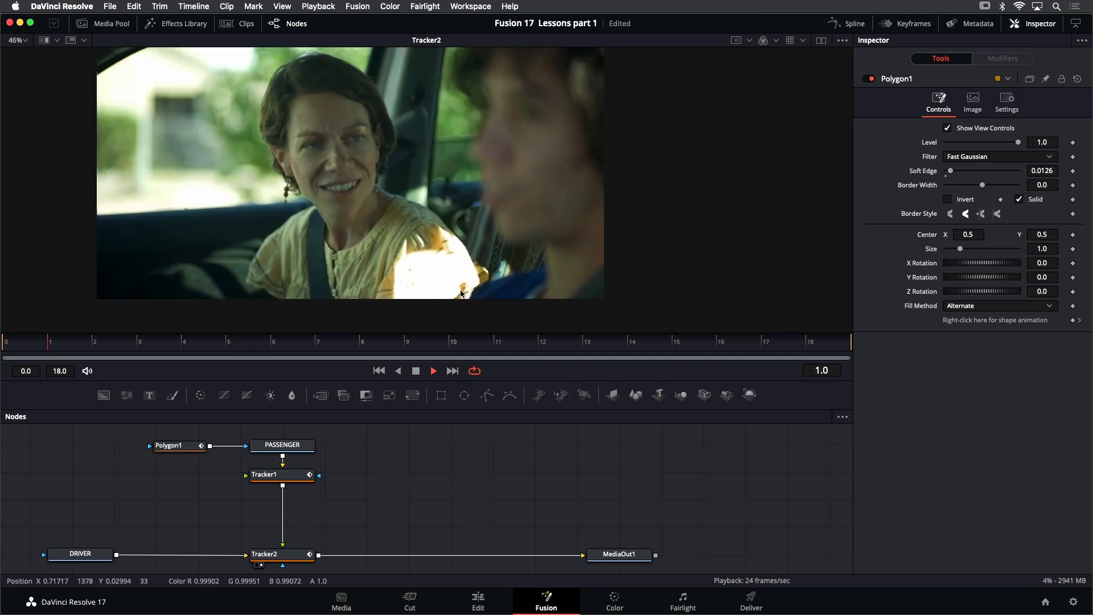
{"action": "scroll", "coordinate": [458, 291], "scroll_direction": "up", "scroll_amount": 1}
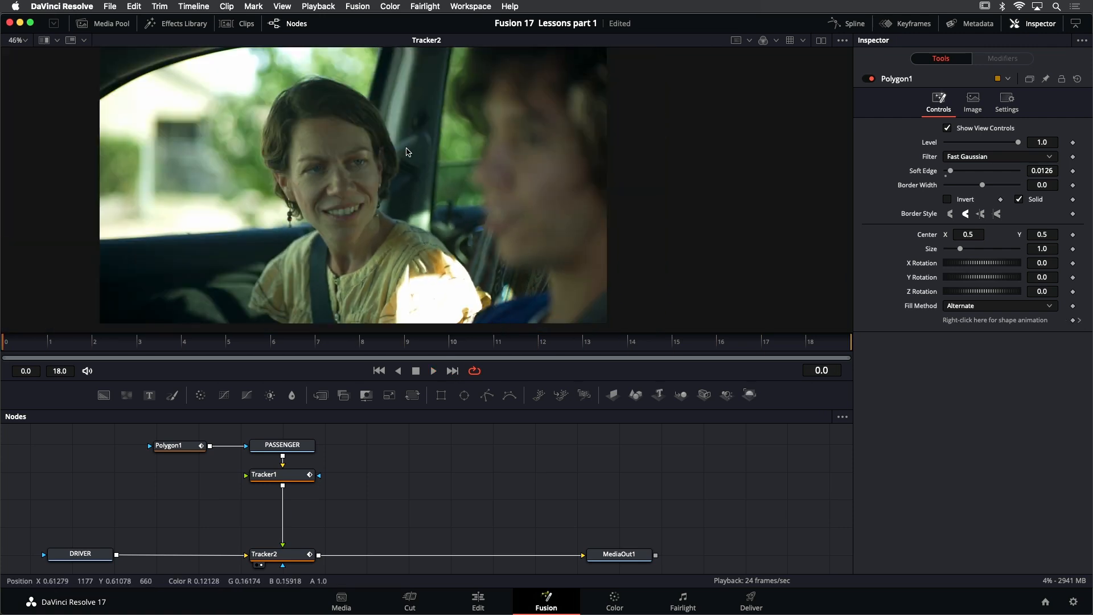
{"action": "scroll", "coordinate": [457, 254], "scroll_direction": "up", "scroll_amount": 2}
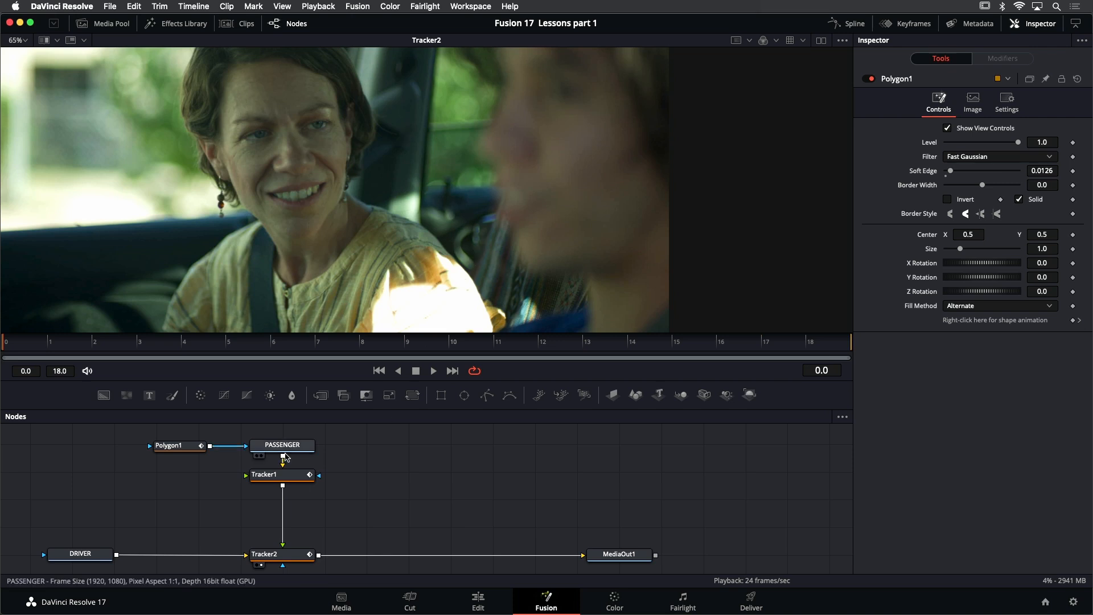
Refine Polygon1's edge points between the door pillar and the passenger's shoulder at frame 0, and save the project
{"action": "left_click", "coordinate": [188, 445]}
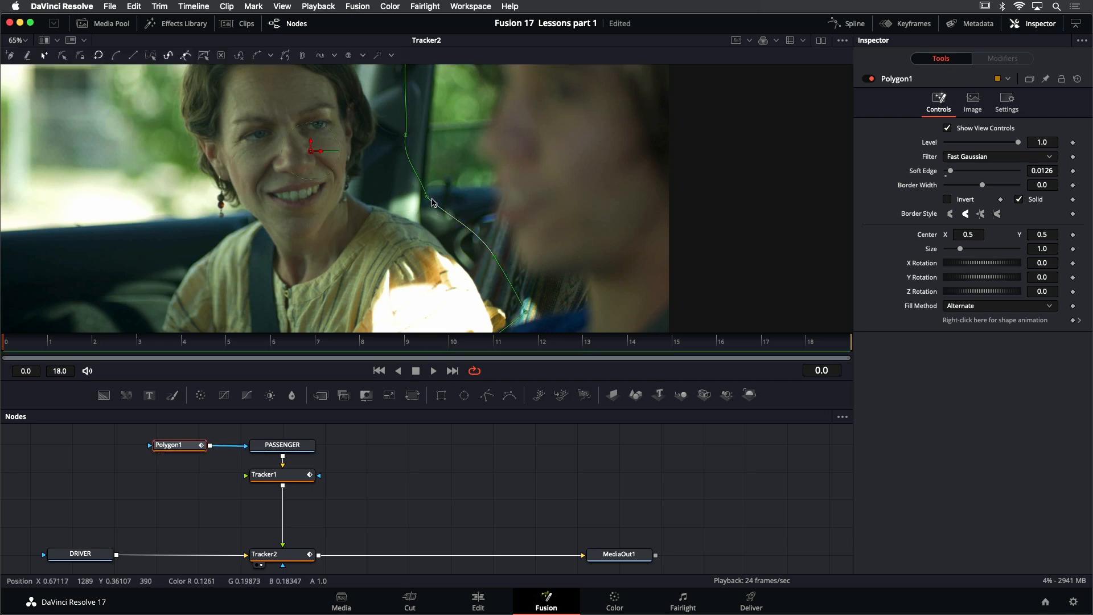
{"action": "left_click", "coordinate": [494, 258]}
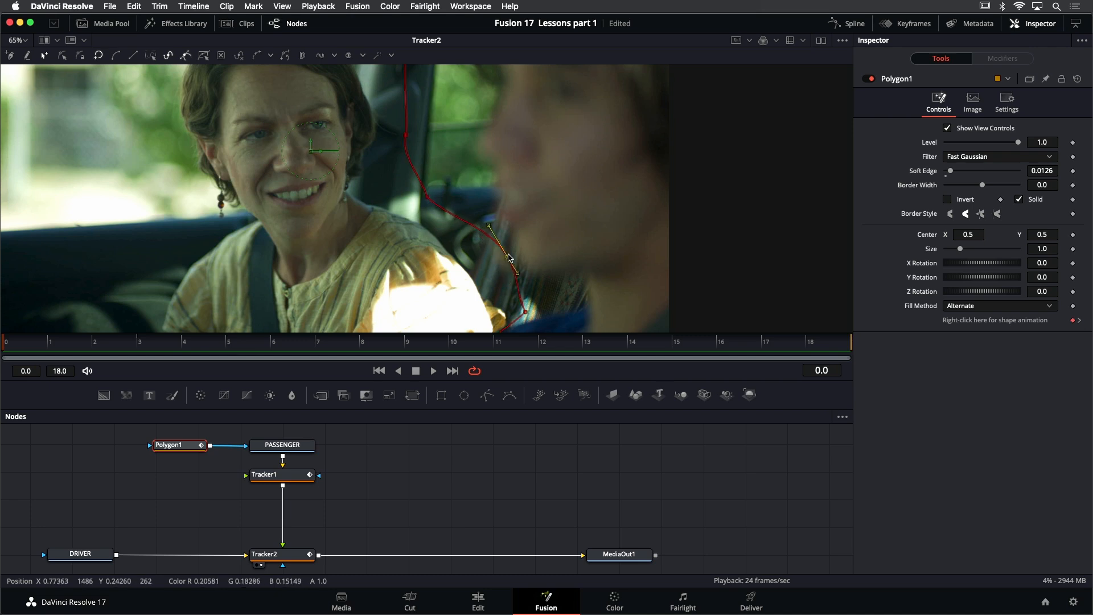
{"action": "mouse_move", "coordinate": [525, 312]}
{"action": "left_mouse_down"}
{"action": "mouse_move", "coordinate": [543, 296]}
{"action": "mouse_move", "coordinate": [515, 299]}
{"action": "mouse_move", "coordinate": [515, 312]}
{"action": "mouse_move", "coordinate": [534, 308]}
{"action": "left_mouse_up"}
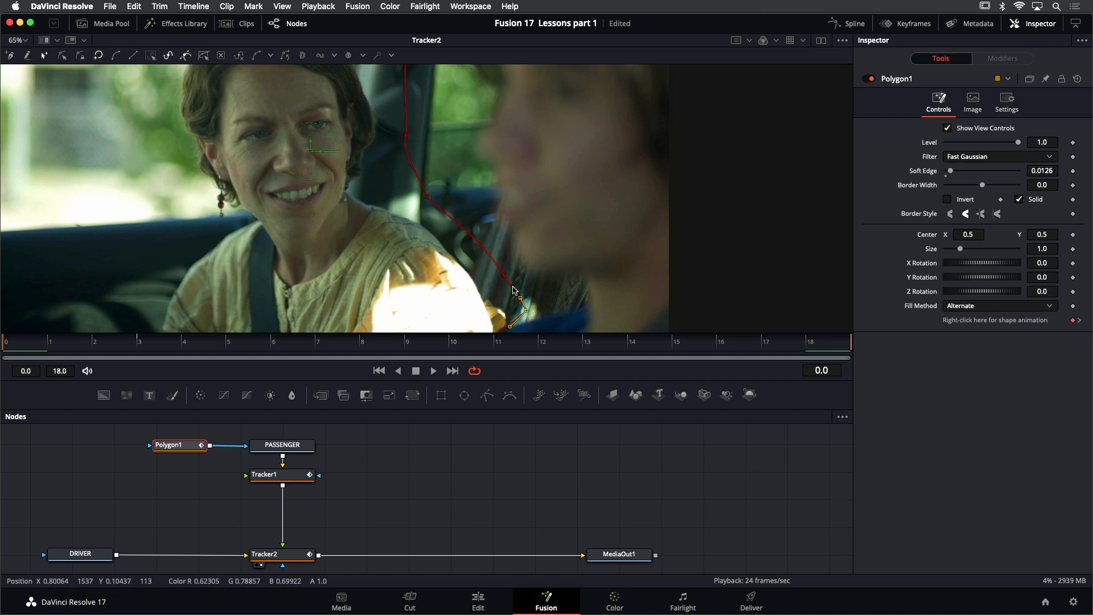
{"action": "left_click_drag", "start_coordinate": [427, 196], "coordinate": [442, 176]}
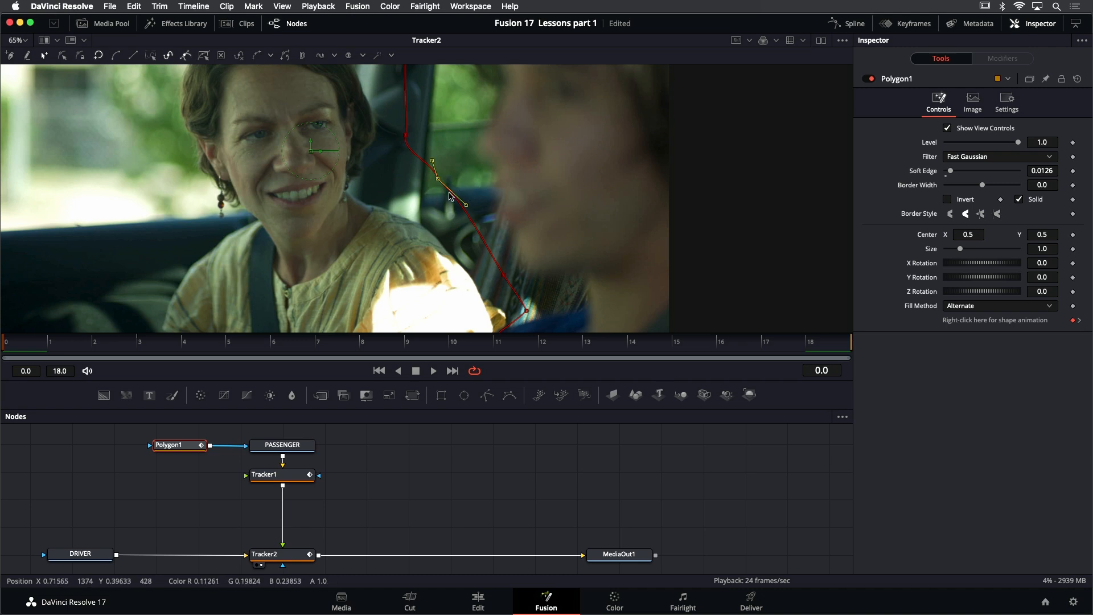
{"action": "left_click_drag", "start_coordinate": [438, 181], "coordinate": [419, 198]}
{"action": "scroll", "coordinate": [430, 139], "scroll_direction": "up", "scroll_amount": 3}
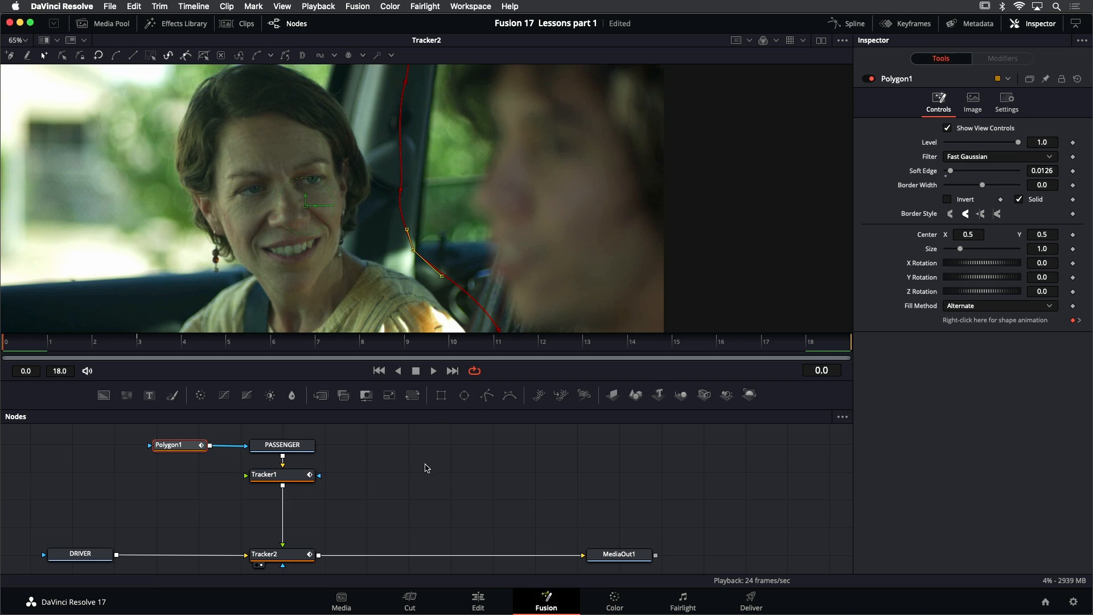
{"action": "key", "text": "super+s"}
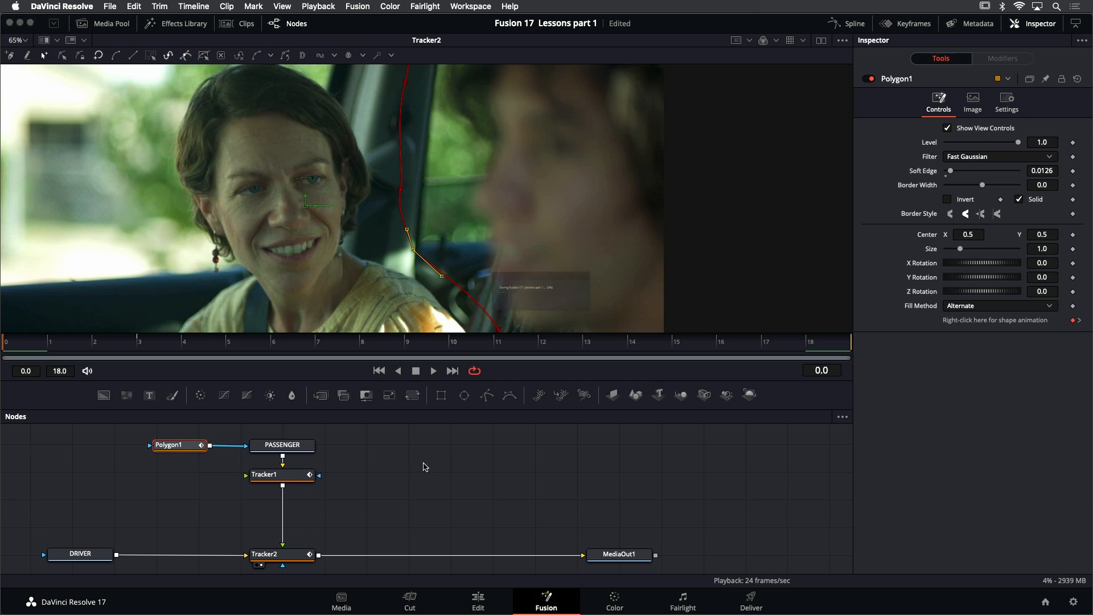
Add a Transform (Xf) node directly after Tracker1
{"action": "scroll", "coordinate": [375, 463], "scroll_direction": "left", "scroll_amount": 2}
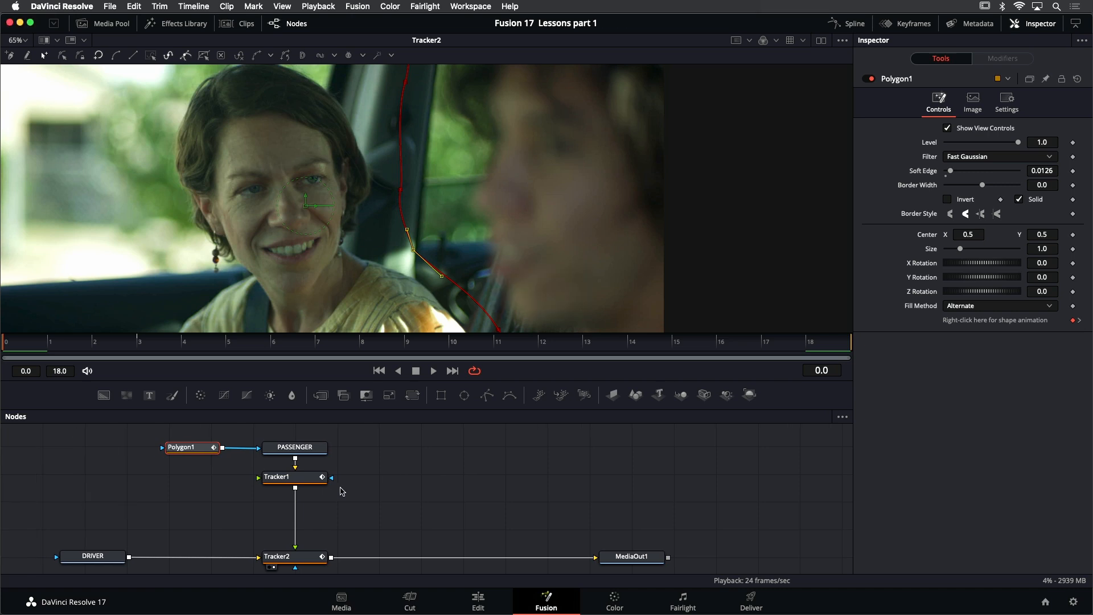
{"action": "left_click", "coordinate": [308, 482]}
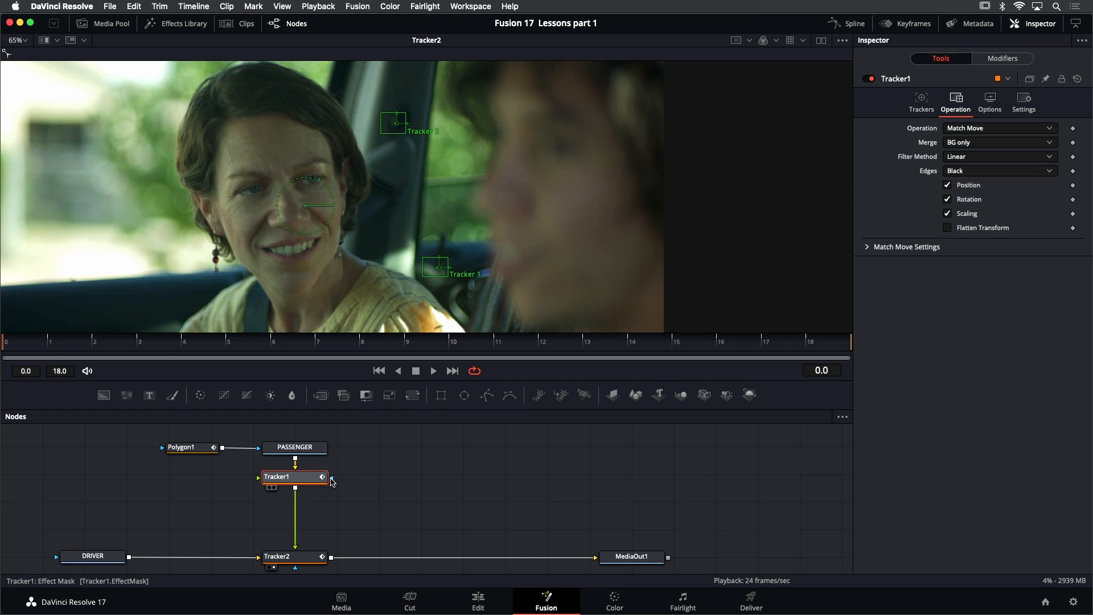
{"action": "key", "text": "shift+space"}
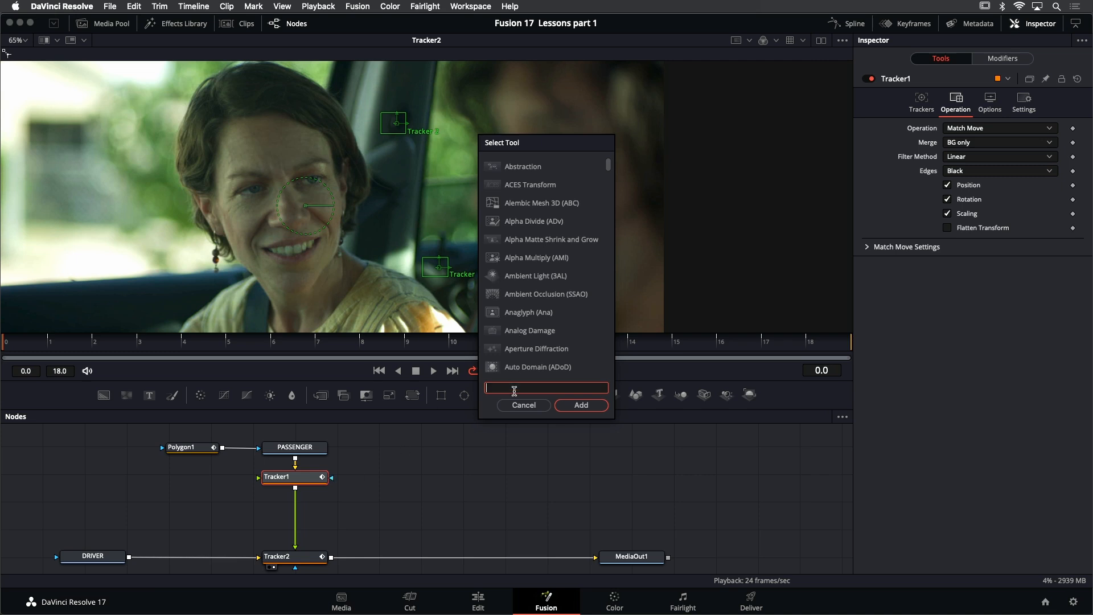
{"action": "type", "text": "trans"}
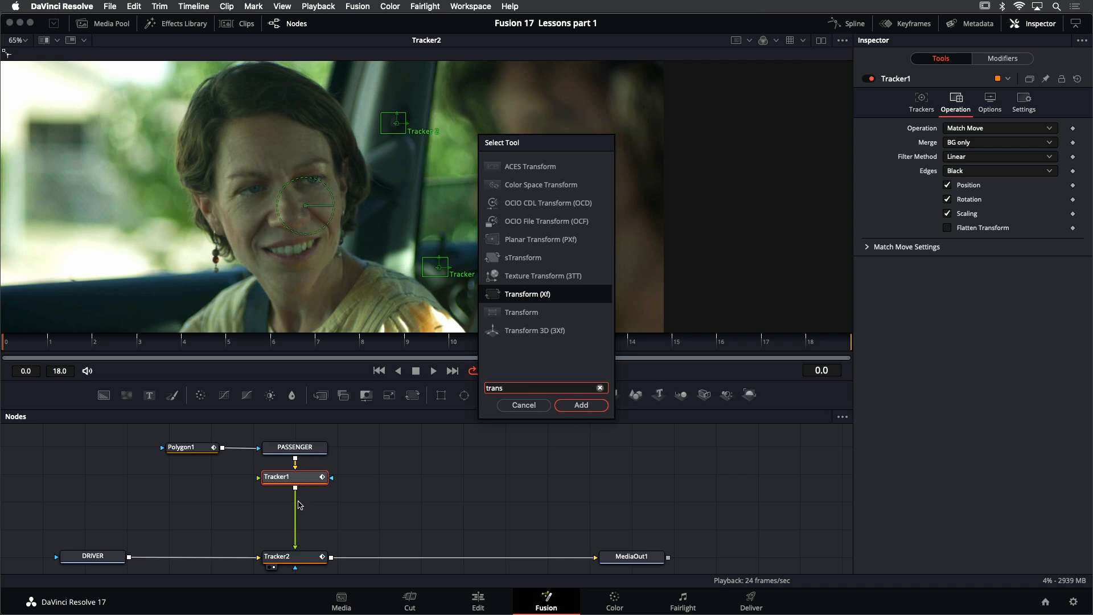
{"action": "left_click", "coordinate": [581, 405]}
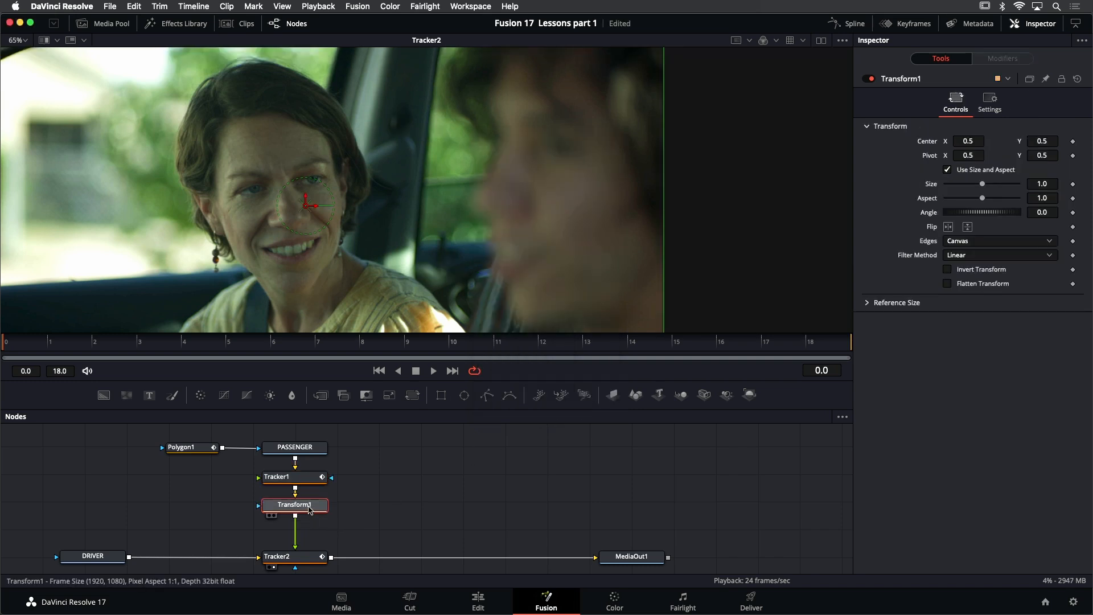
Fit the image, compare DRIVER in buffer A with Transform1 in buffer B using a split wipe, and move the divider onto the background behind the passenger
{"action": "mouse_move", "coordinate": [310, 509]}
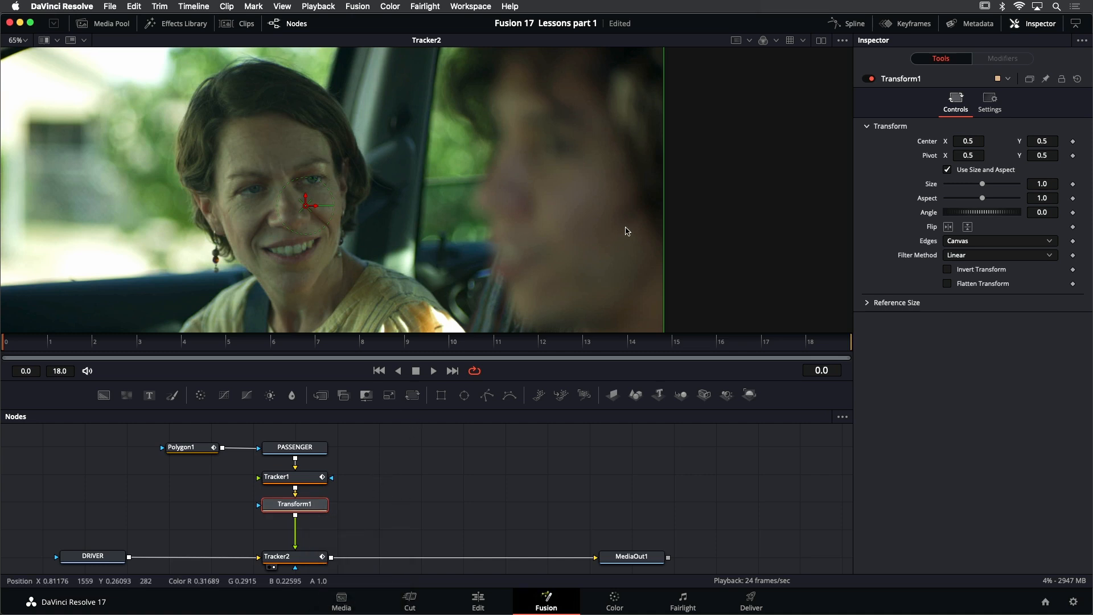
{"action": "left_click_drag", "start_coordinate": [550, 256], "coordinate": [633, 253]}
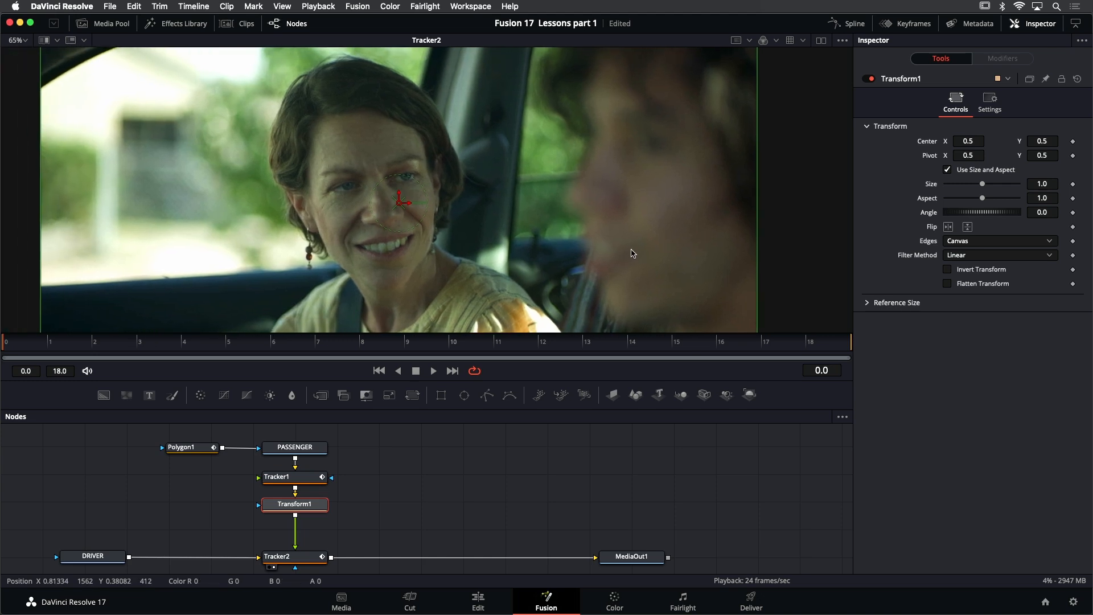
{"action": "key", "text": "super+f"}
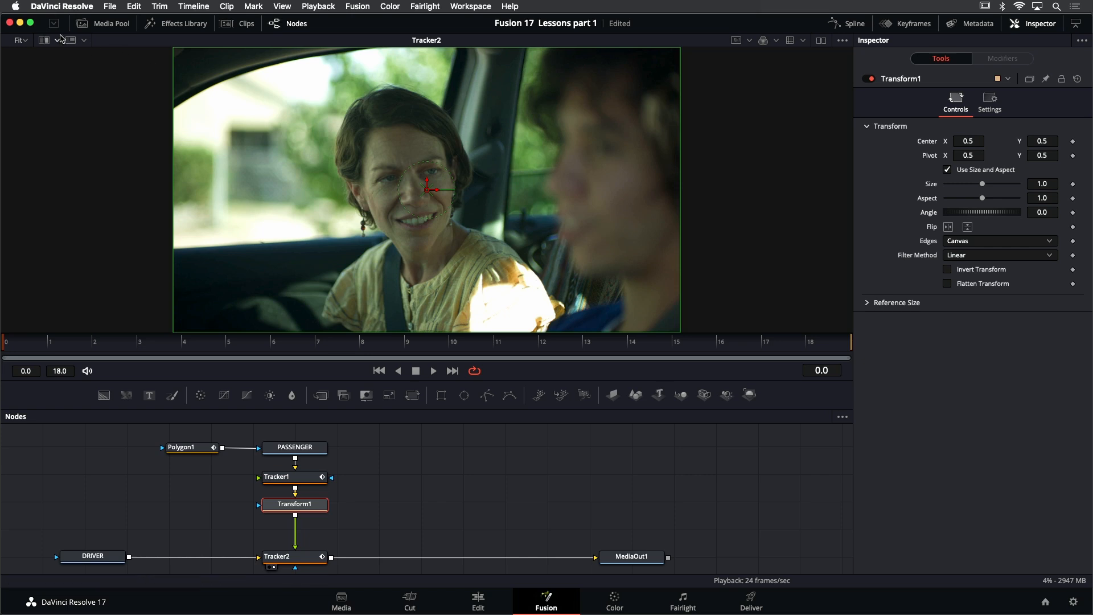
{"action": "left_click", "coordinate": [43, 41]}
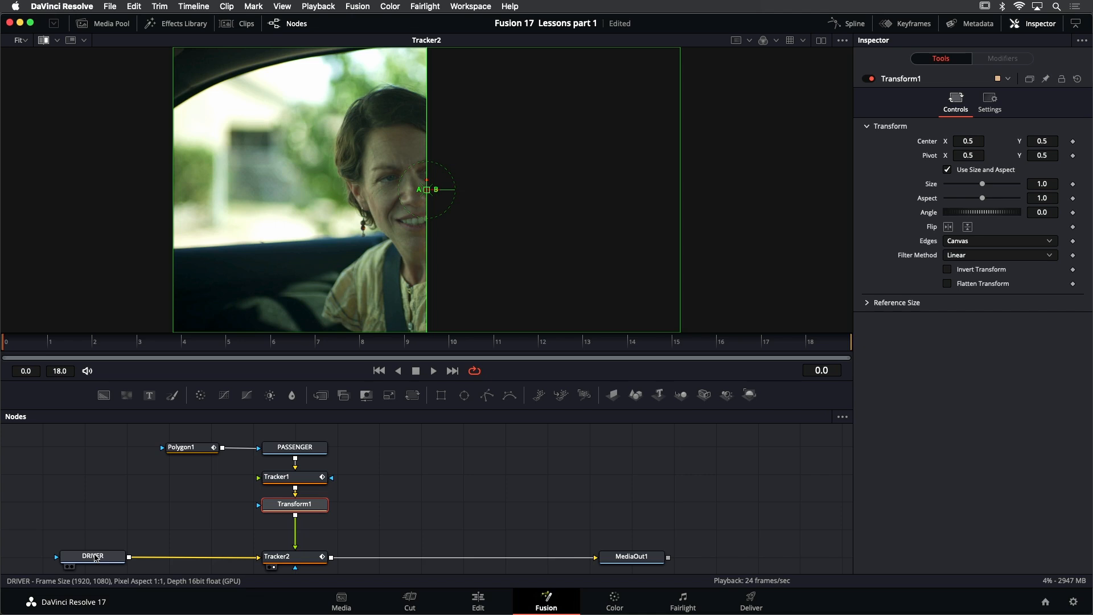
{"action": "left_click_drag", "start_coordinate": [95, 558], "coordinate": [237, 330]}
{"action": "left_click_drag", "start_coordinate": [274, 202], "coordinate": [274, 202]}
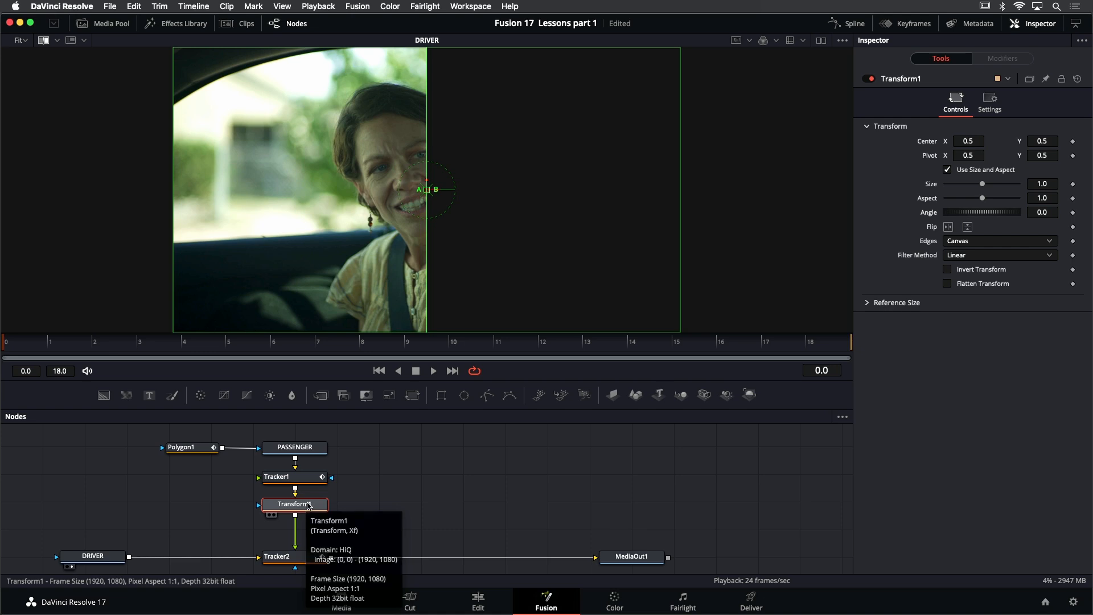
{"action": "left_click_drag", "start_coordinate": [309, 505], "coordinate": [547, 166]}
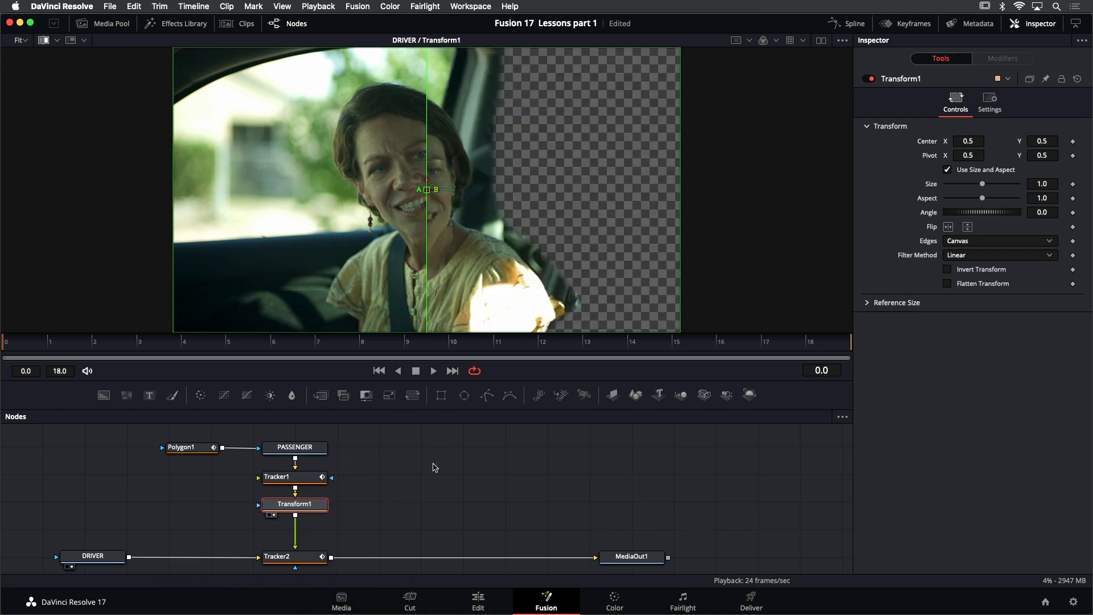
{"action": "left_click_drag", "start_coordinate": [427, 189], "coordinate": [294, 198]}
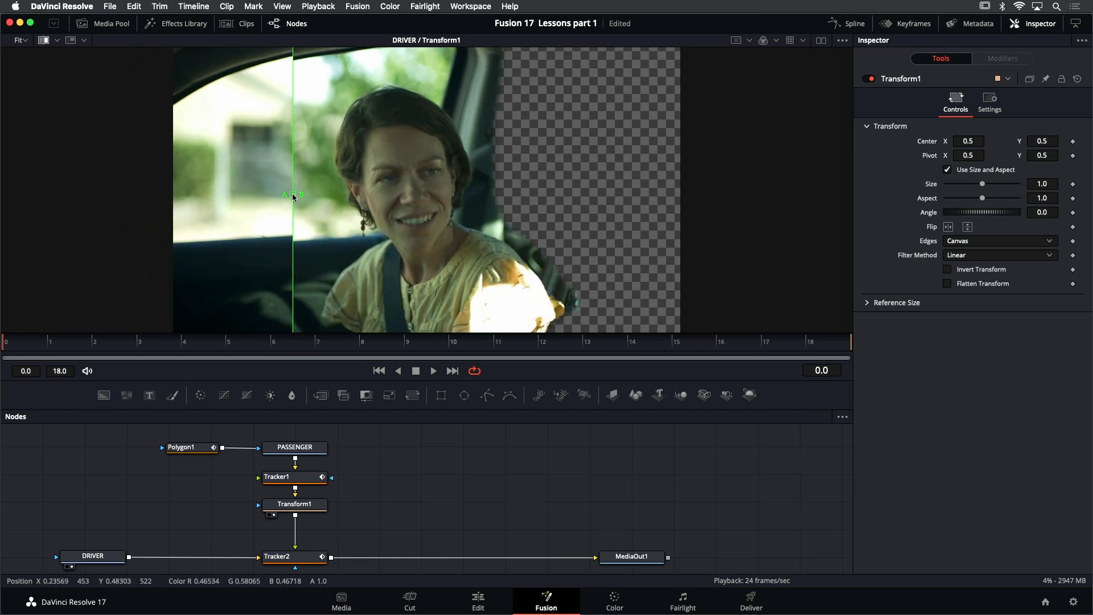
Raise the passenger in Transform1 to a Center Y of about 0.52 and wipe across the image to compare it with DRIVER
{"action": "left_click", "coordinate": [306, 505]}
{"action": "left_click_drag", "start_coordinate": [428, 183], "coordinate": [427, 179]}
{"action": "left_click_drag", "start_coordinate": [295, 195], "coordinate": [510, 176]}
{"action": "left_click_drag", "start_coordinate": [376, 180], "coordinate": [200, 185]}
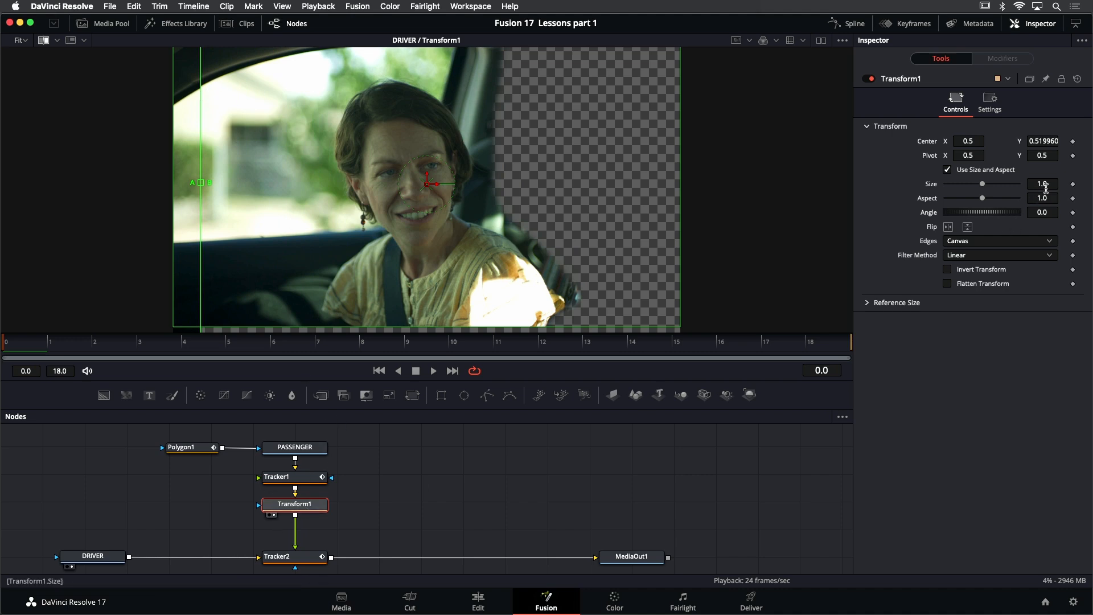
Set Transform1's Size to 0.993 and check the match by moving the wipe divider across the passenger's face
{"action": "left_click_drag", "start_coordinate": [1042, 184], "coordinate": [1038, 184]}
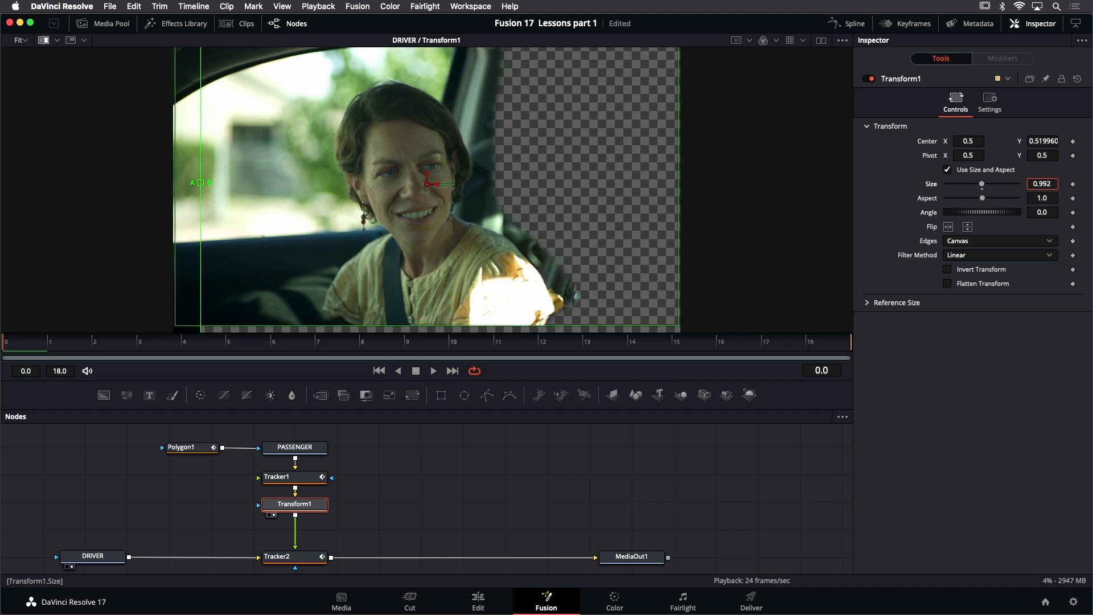
{"action": "left_click_drag", "start_coordinate": [1036, 184], "coordinate": [1039, 184]}
{"action": "mouse_move", "coordinate": [983, 187]}
{"action": "left_mouse_down"}
{"action": "mouse_move", "coordinate": [971, 188]}
{"action": "mouse_move", "coordinate": [989, 188]}
{"action": "left_mouse_up"}
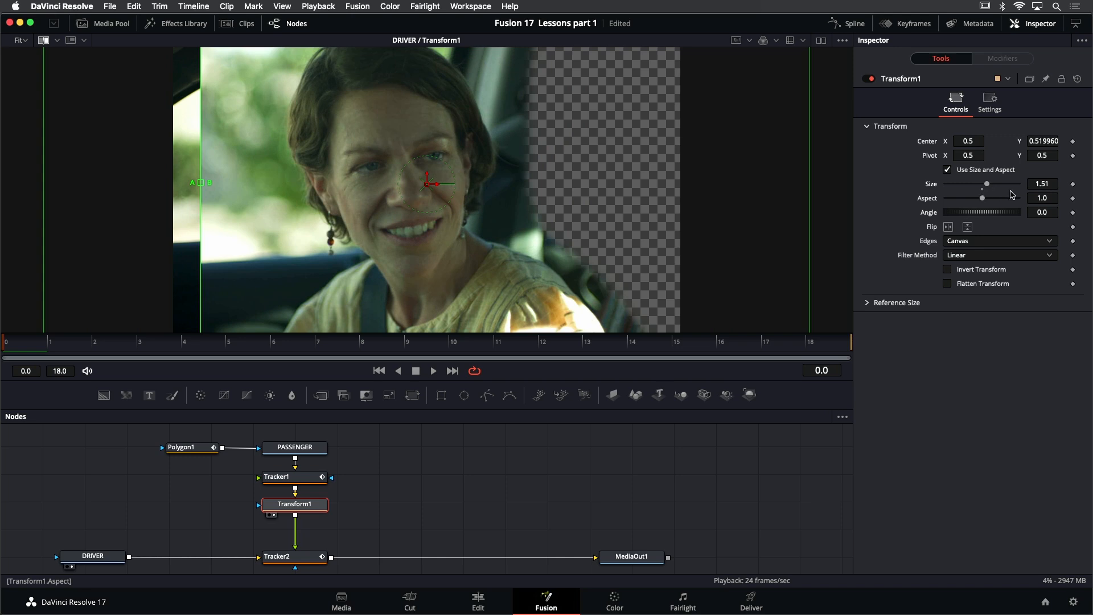
{"action": "left_click_drag", "start_coordinate": [1051, 182], "coordinate": [786, 182]}
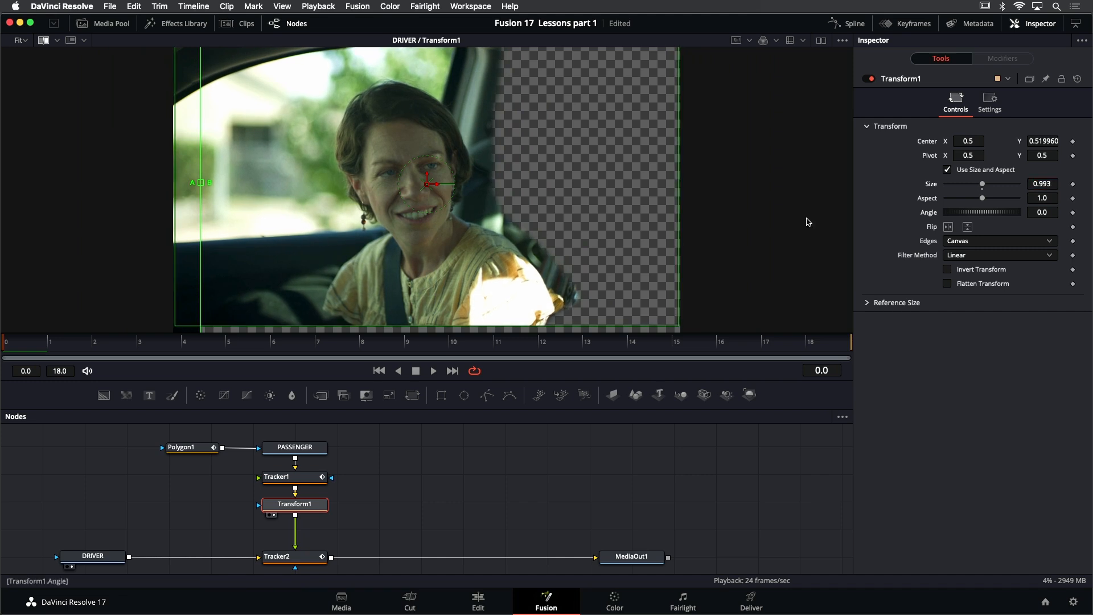
{"action": "left_click_drag", "start_coordinate": [201, 187], "coordinate": [437, 147]}
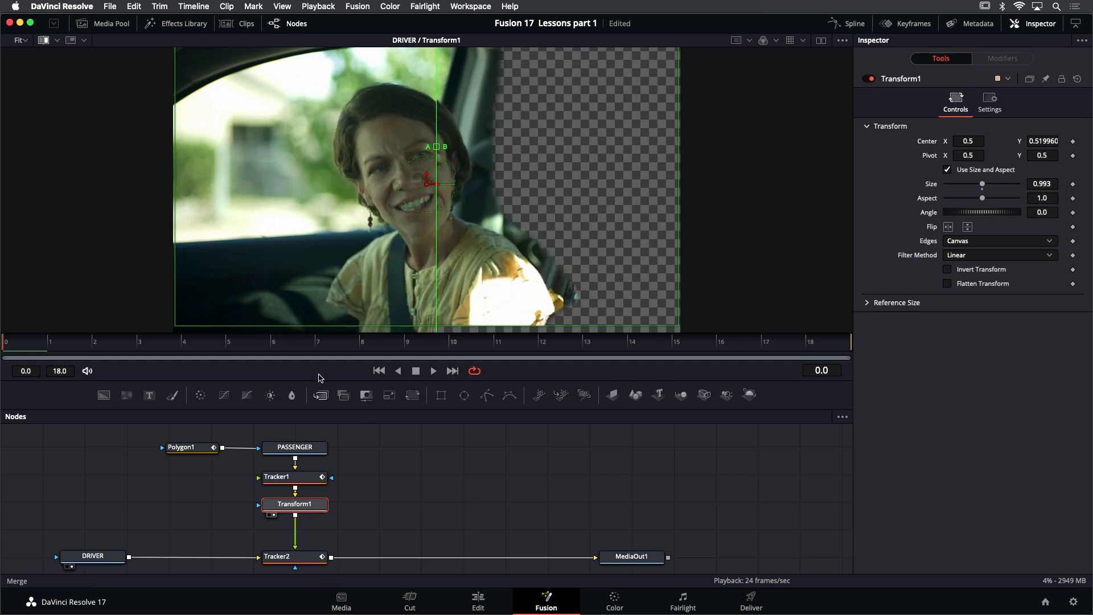
Turn off the split wipe and show Tracker2's composite fitted in the viewer without its tracker overlays
{"action": "left_click", "coordinate": [45, 40]}
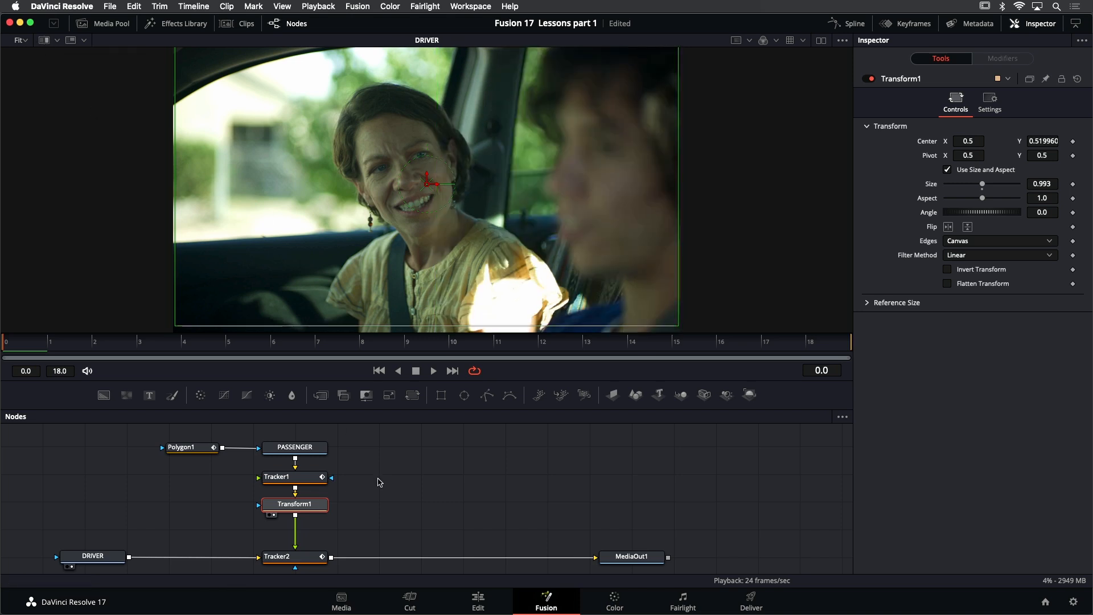
{"action": "scroll", "coordinate": [414, 315], "scroll_direction": "down", "scroll_amount": 2}
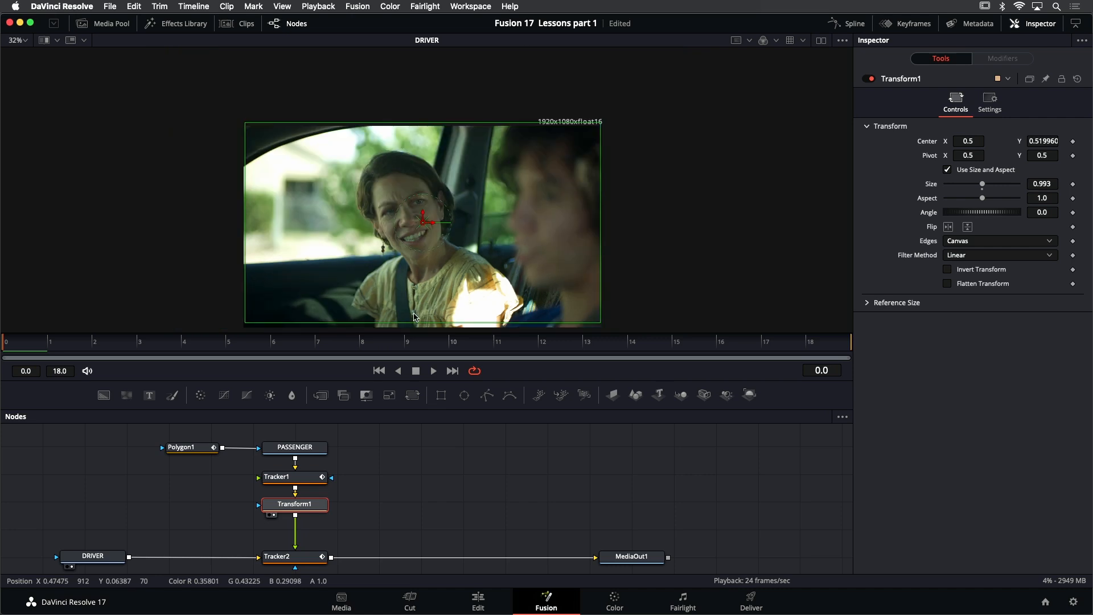
{"action": "left_click", "coordinate": [302, 561]}
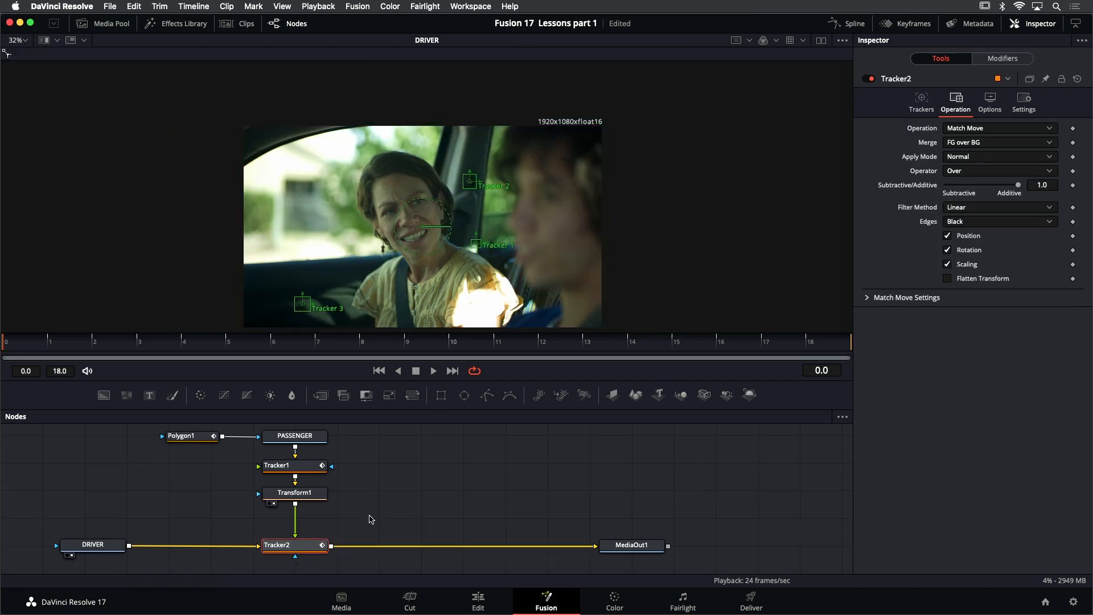
{"action": "key", "text": "1"}
{"action": "left_click", "coordinate": [434, 495]}
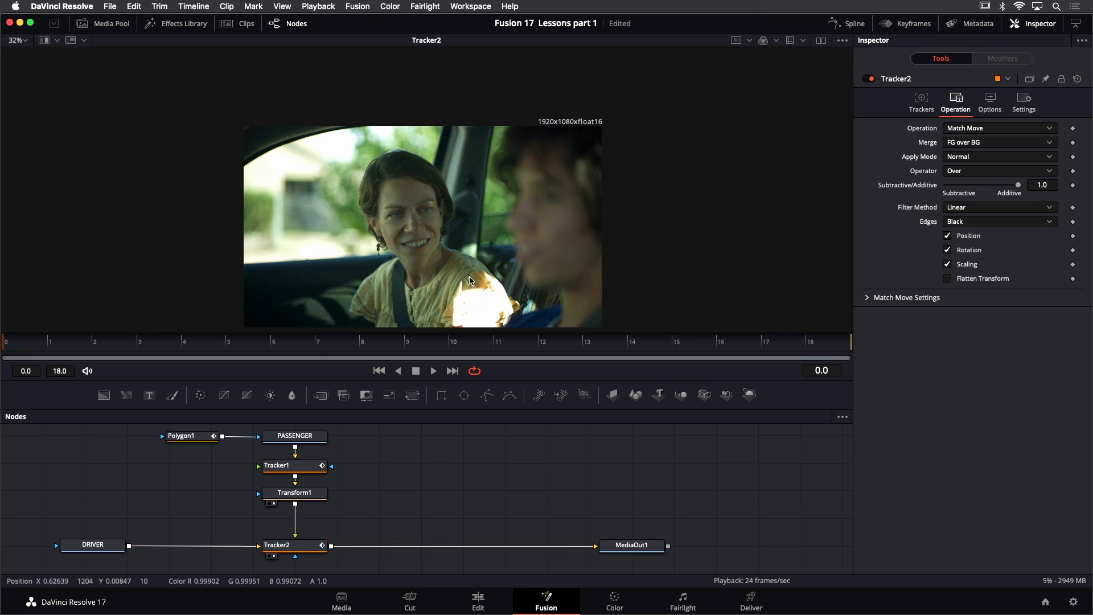
{"action": "key", "text": "ctrl+f"}
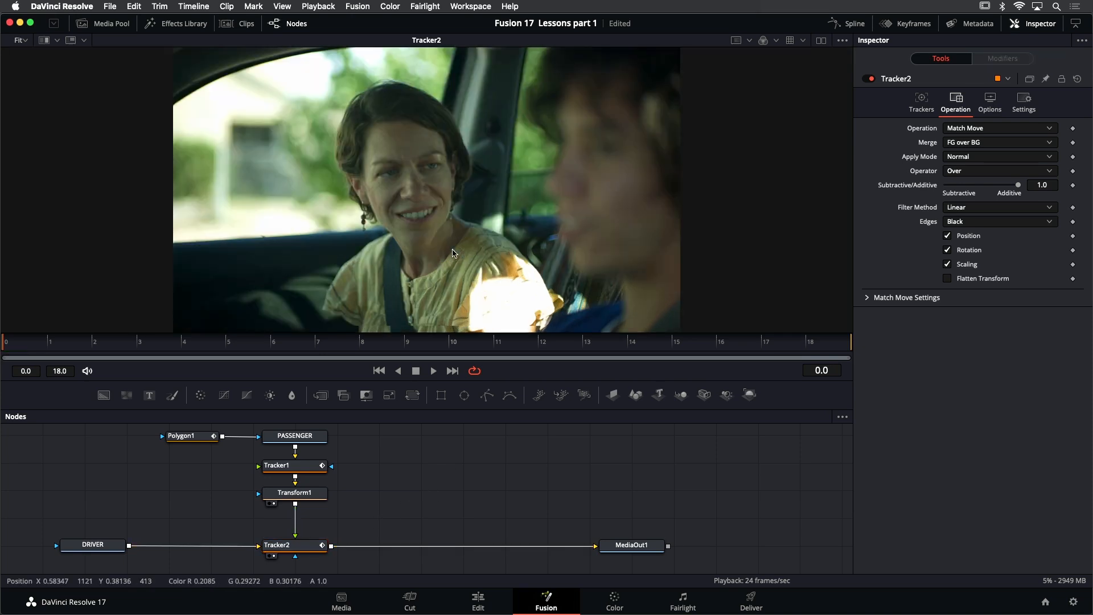
Play the composite to check the seam between passenger and driver, stopping at frame 2
{"action": "left_click", "coordinate": [434, 370]}
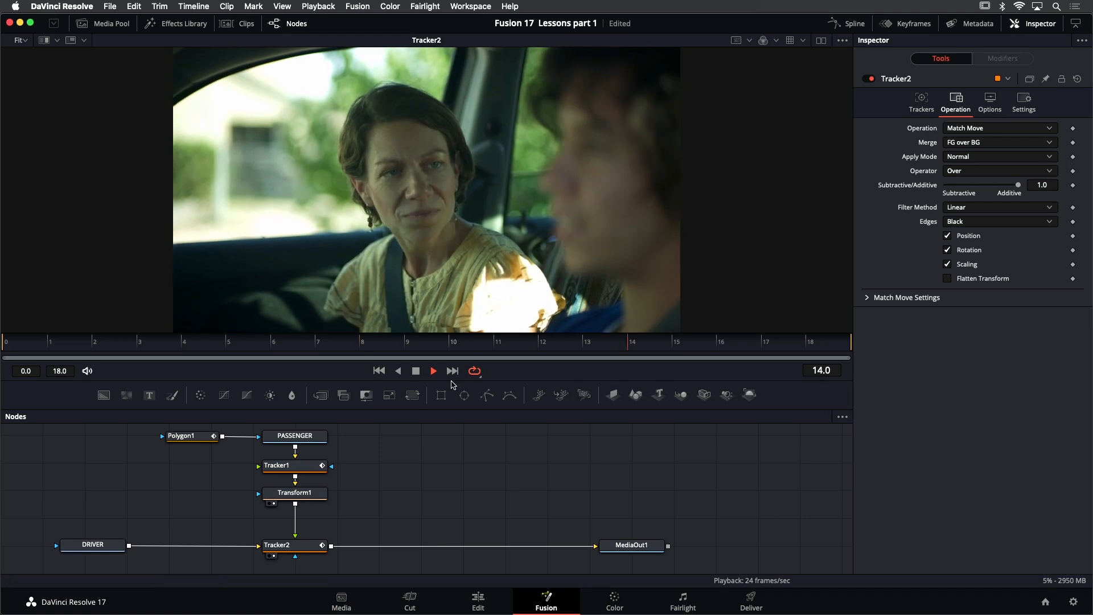
{"action": "left_click", "coordinate": [416, 372]}
{"action": "left_click", "coordinate": [417, 373]}
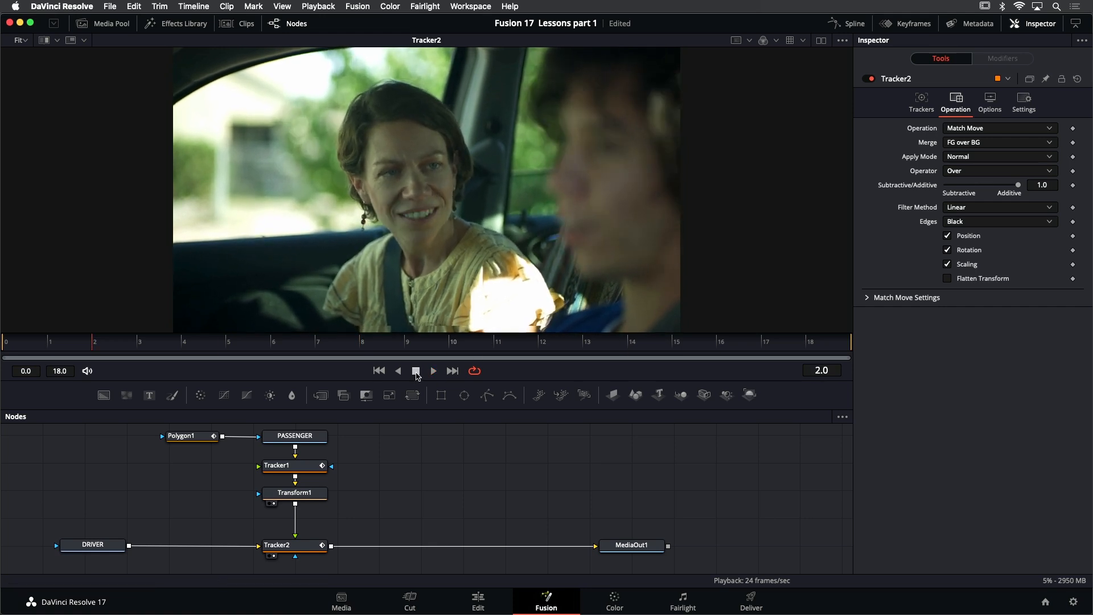
Move Polygon1's edge point beside the passenger's shoulder closer to her at frames 2 and 3, and deselect the mask
{"action": "scroll", "coordinate": [555, 279], "scroll_direction": "up", "scroll_amount": 5}
{"action": "left_click", "coordinate": [188, 436]}
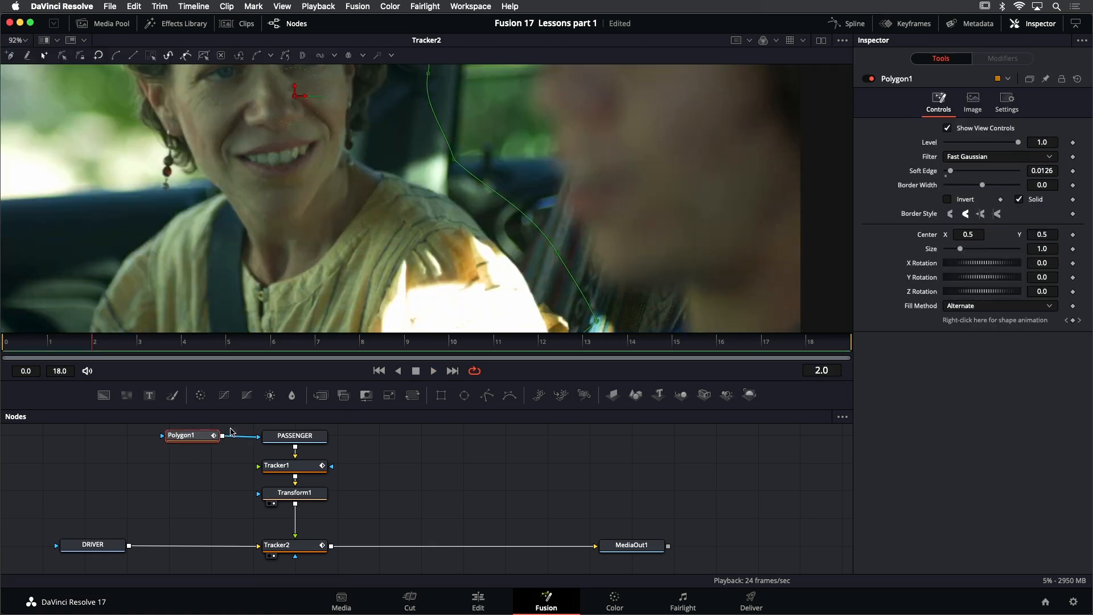
{"action": "left_click_drag", "start_coordinate": [557, 253], "coordinate": [549, 254]}
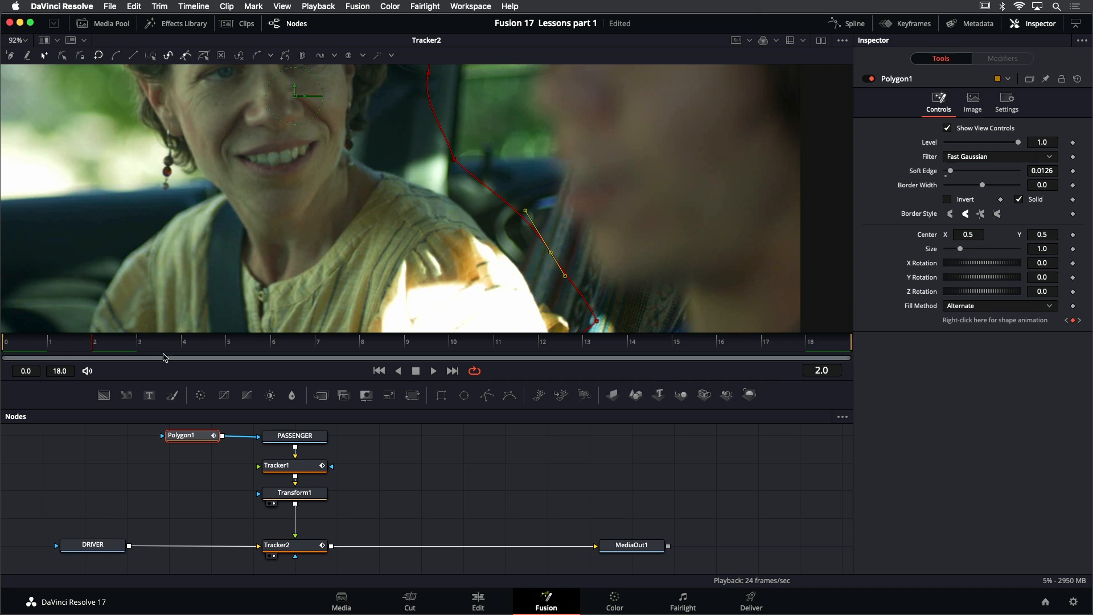
{"action": "key", "text": "Right"}
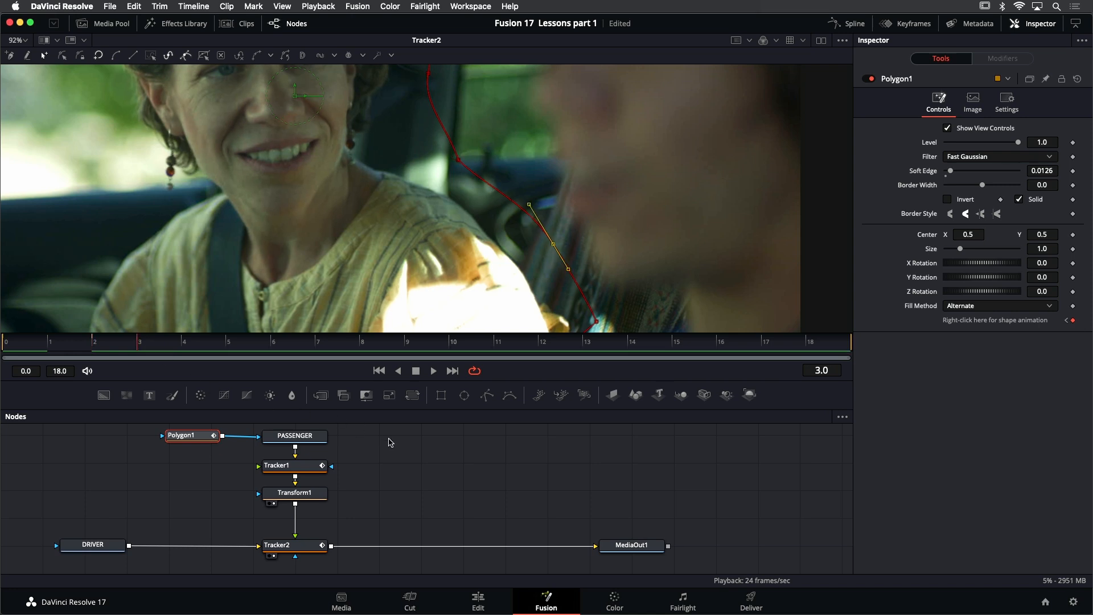
{"action": "key", "text": "Left"}
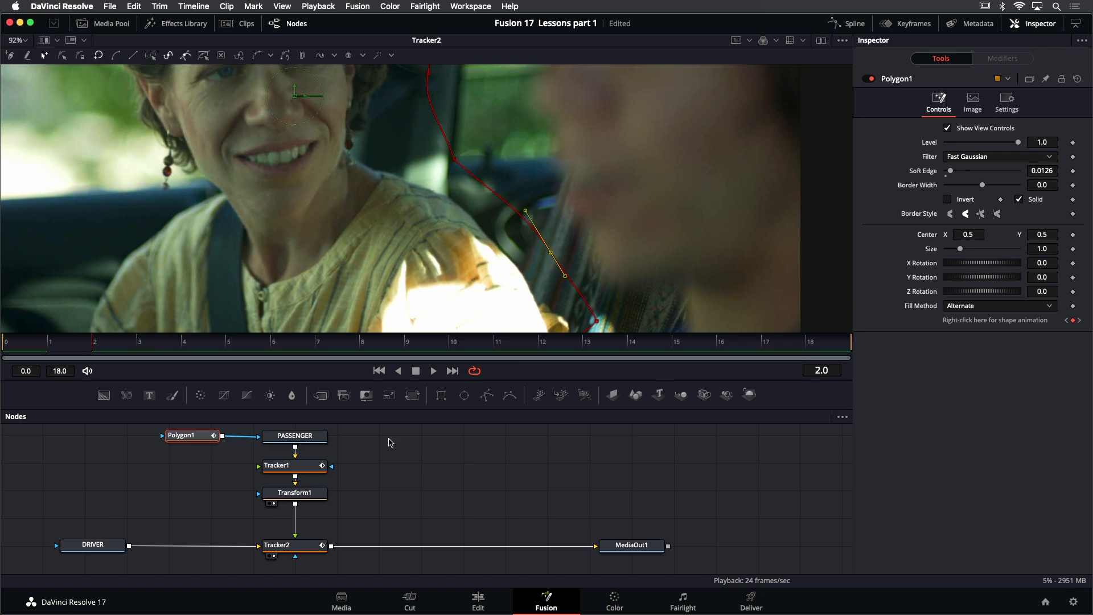
{"action": "left_click", "coordinate": [1074, 321]}
{"action": "left_click", "coordinate": [1080, 322]}
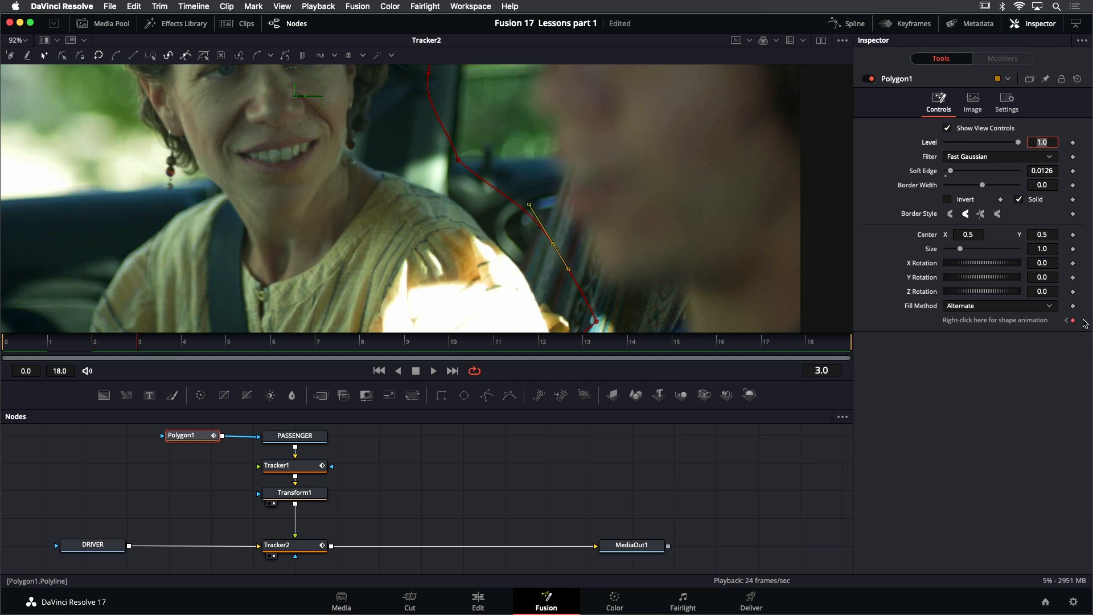
{"action": "left_click_drag", "start_coordinate": [554, 246], "coordinate": [537, 249]}
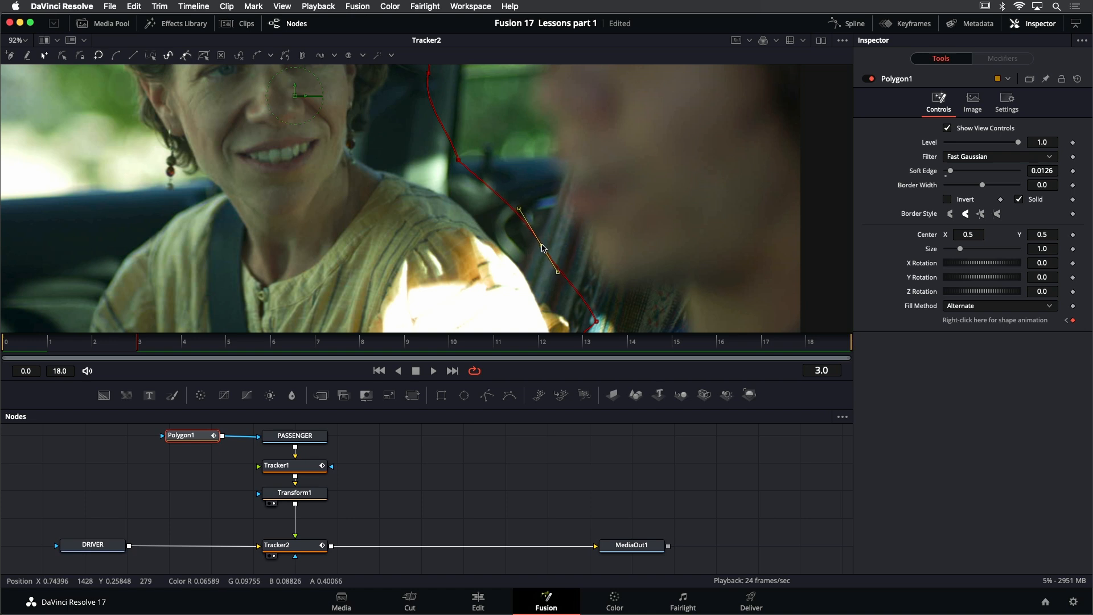
{"action": "left_click", "coordinate": [472, 440]}
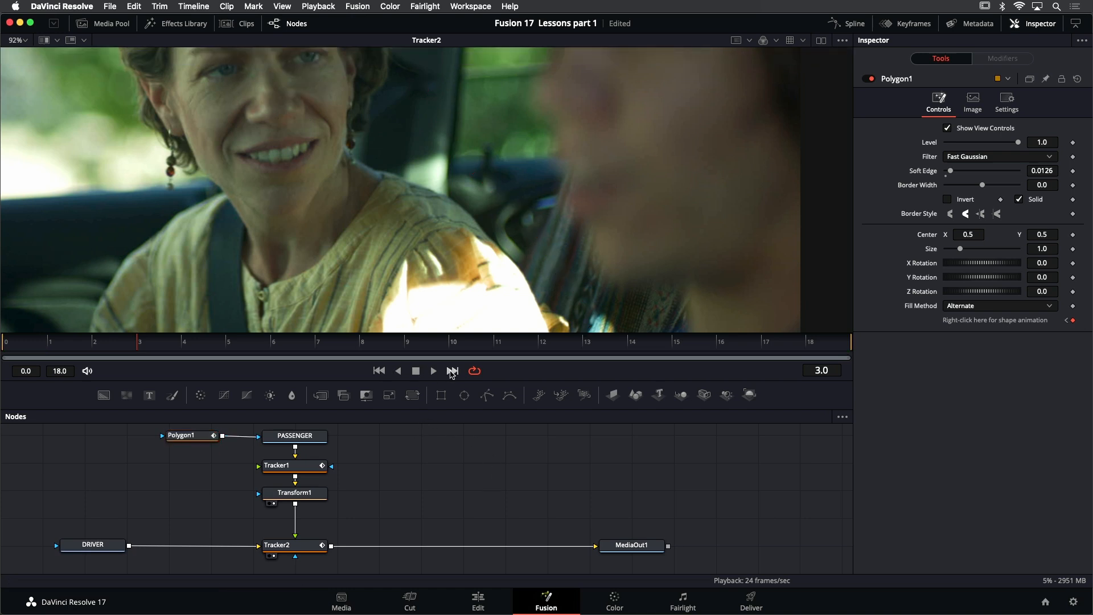
Play the composite and examine the corrected mask edge near the passenger's shoulder up close
{"action": "left_click", "coordinate": [435, 371]}
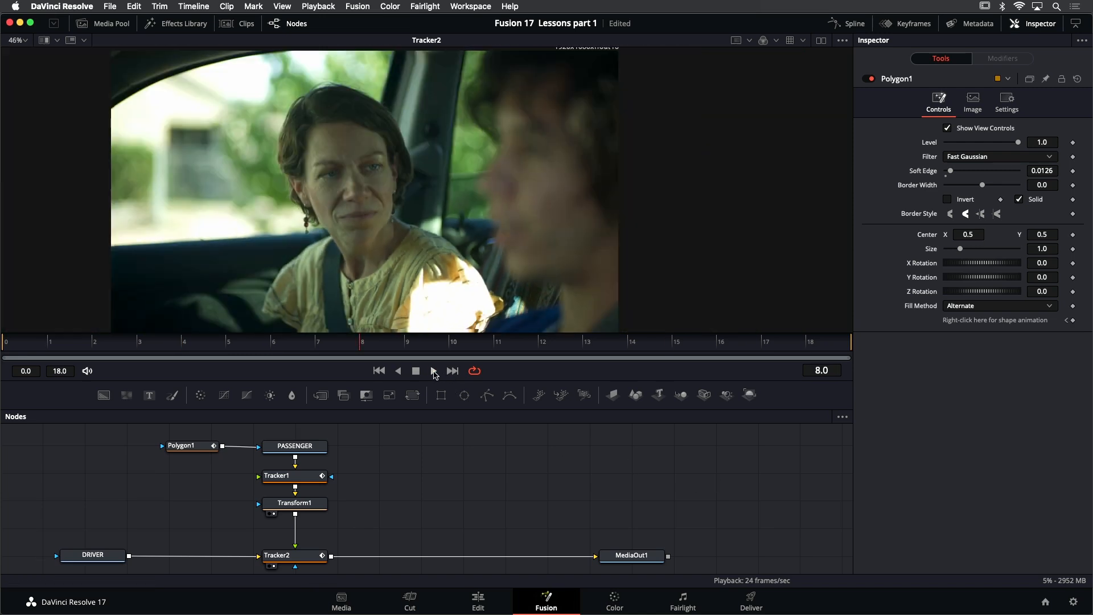
{"action": "left_click", "coordinate": [434, 371]}
{"action": "scroll", "coordinate": [535, 252], "scroll_direction": "down", "scroll_amount": 2}
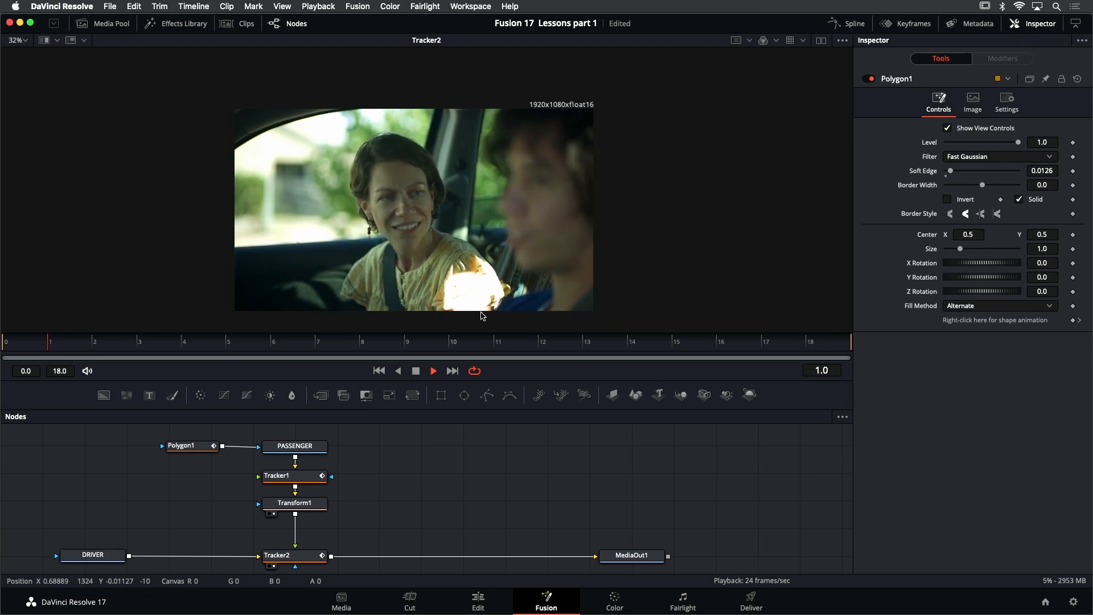
{"action": "scroll", "coordinate": [446, 319], "scroll_direction": "up", "scroll_amount": 3}
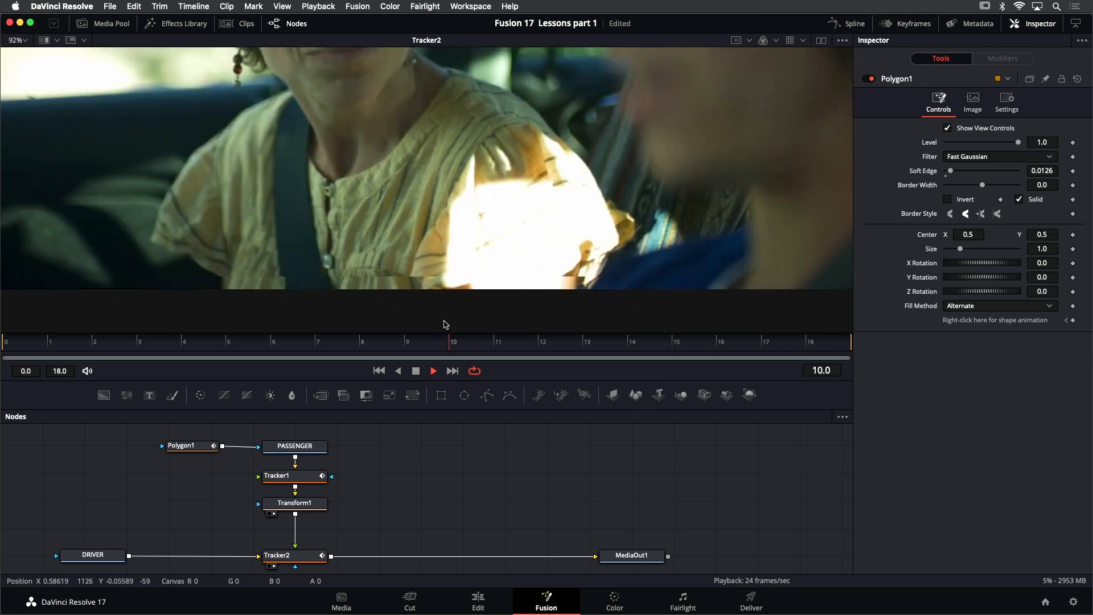
{"action": "scroll", "coordinate": [446, 325], "scroll_direction": "up", "scroll_amount": 1}
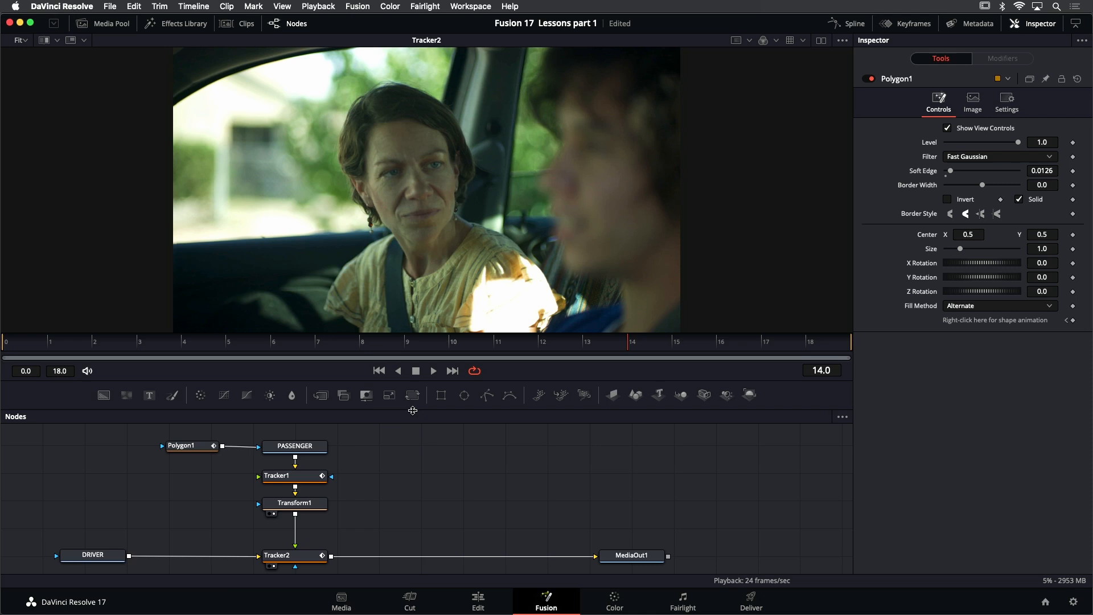
Add a Transform directly after Tracker2 and enlarge the whole composite to a Size of 1.056
{"action": "left_click_drag", "start_coordinate": [415, 398], "coordinate": [384, 559]}
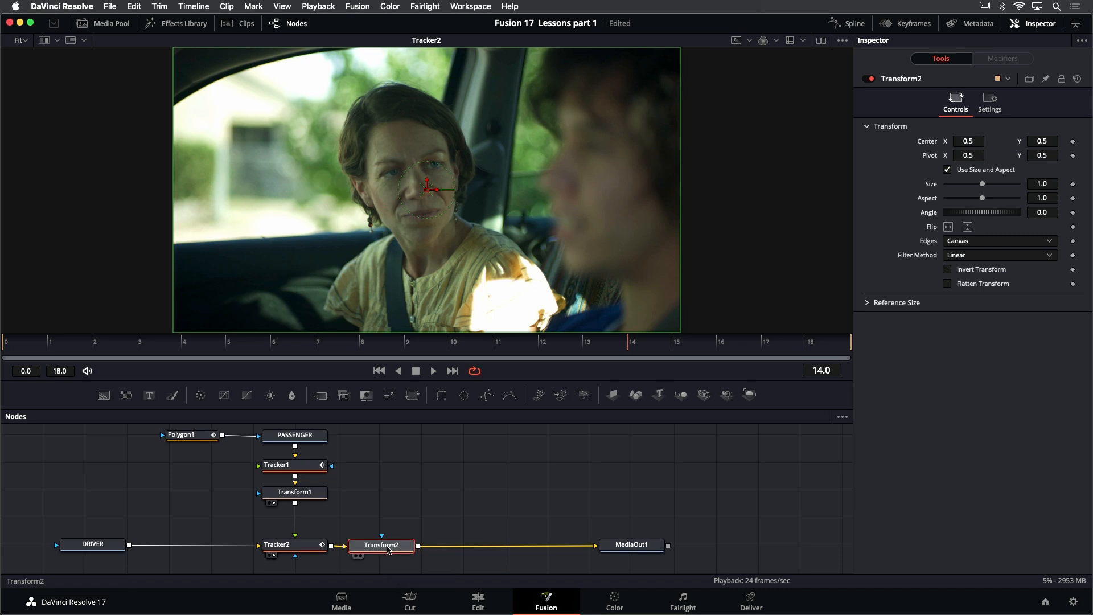
{"action": "left_click_drag", "start_coordinate": [387, 551], "coordinate": [498, 131]}
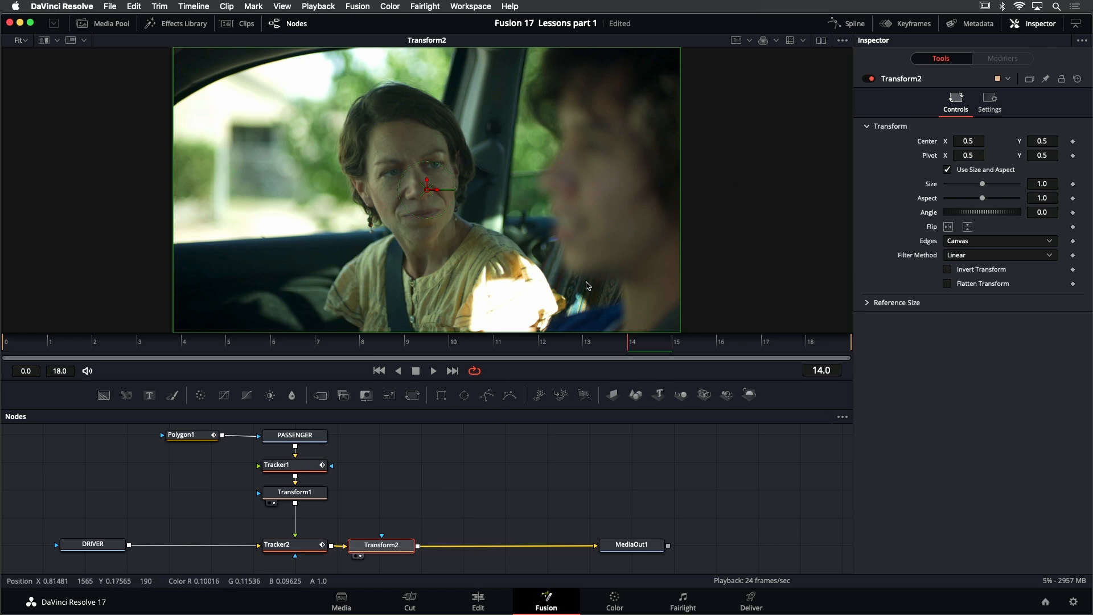
{"action": "scroll", "coordinate": [588, 286], "scroll_direction": "down", "scroll_amount": 3}
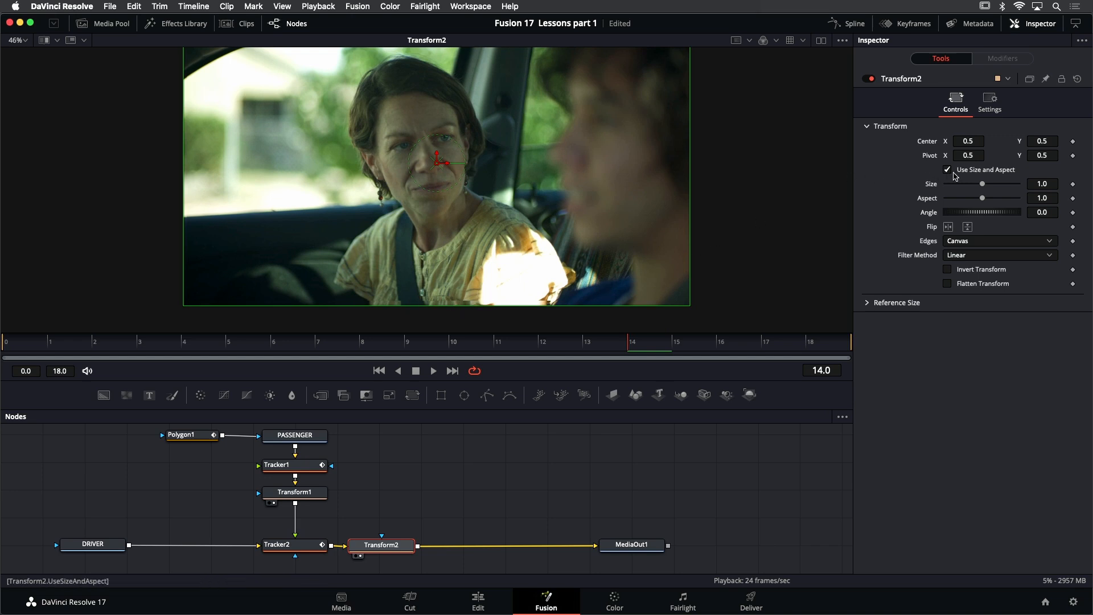
{"action": "left_click_drag", "start_coordinate": [1039, 181], "coordinate": [1071, 180]}
{"action": "left_click_drag", "start_coordinate": [608, 181], "coordinate": [610, 200]}
{"action": "key", "text": "super+f"}
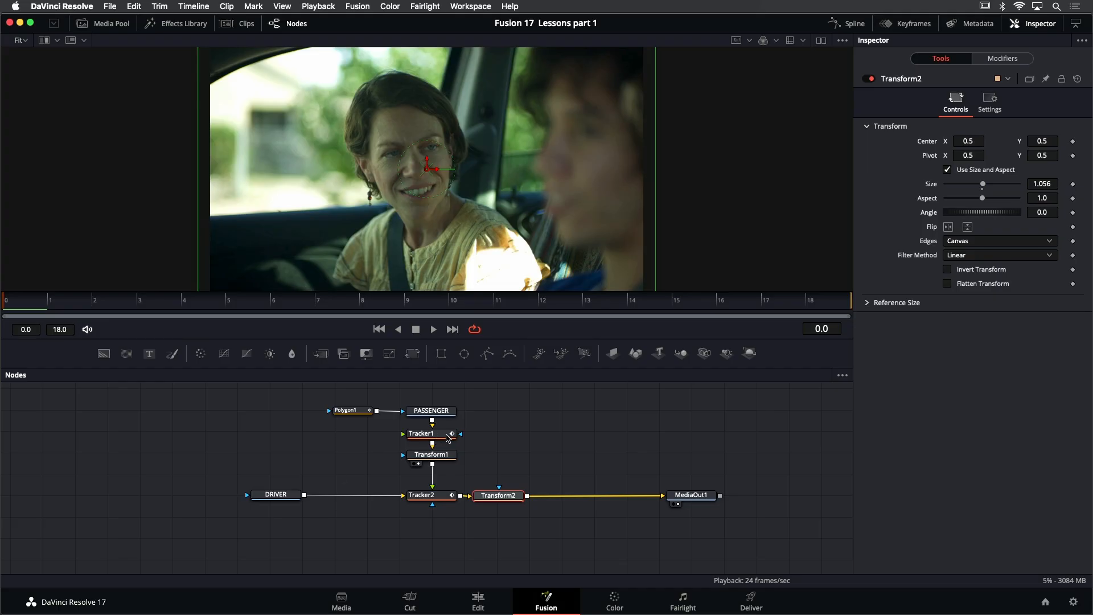
Review the finished node tree by viewing Tracker1, DRIVER and Tracker2 in turn, and inspecting the settings of Transform1 and Transform2
{"action": "left_click", "coordinate": [449, 438]}
{"action": "key", "text": "1"}
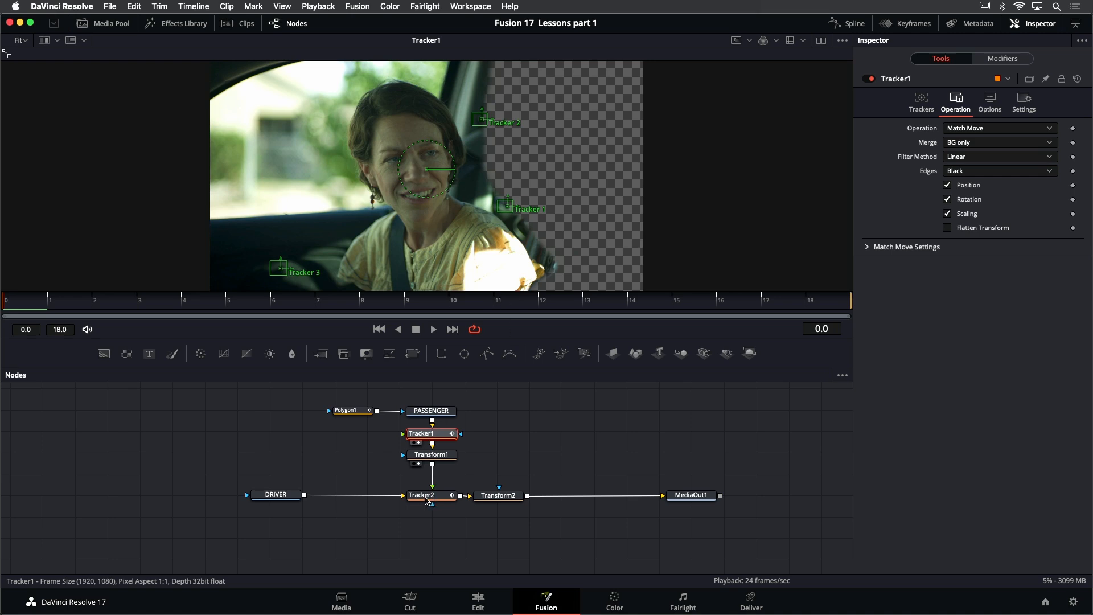
{"action": "left_click", "coordinate": [293, 498]}
{"action": "key", "text": "1"}
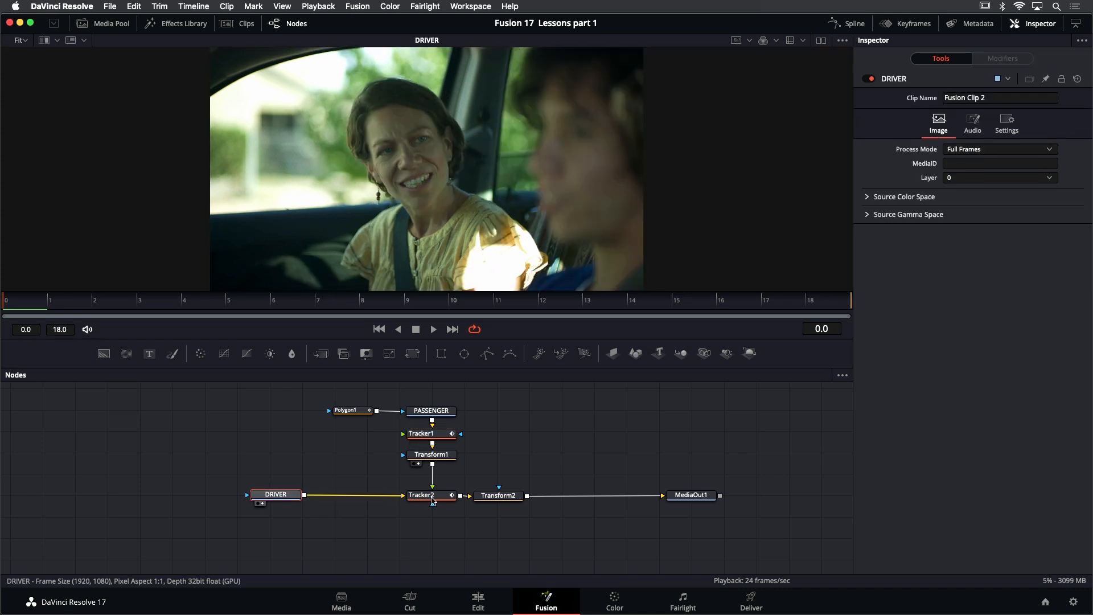
{"action": "left_click", "coordinate": [433, 496]}
{"action": "key", "text": "1"}
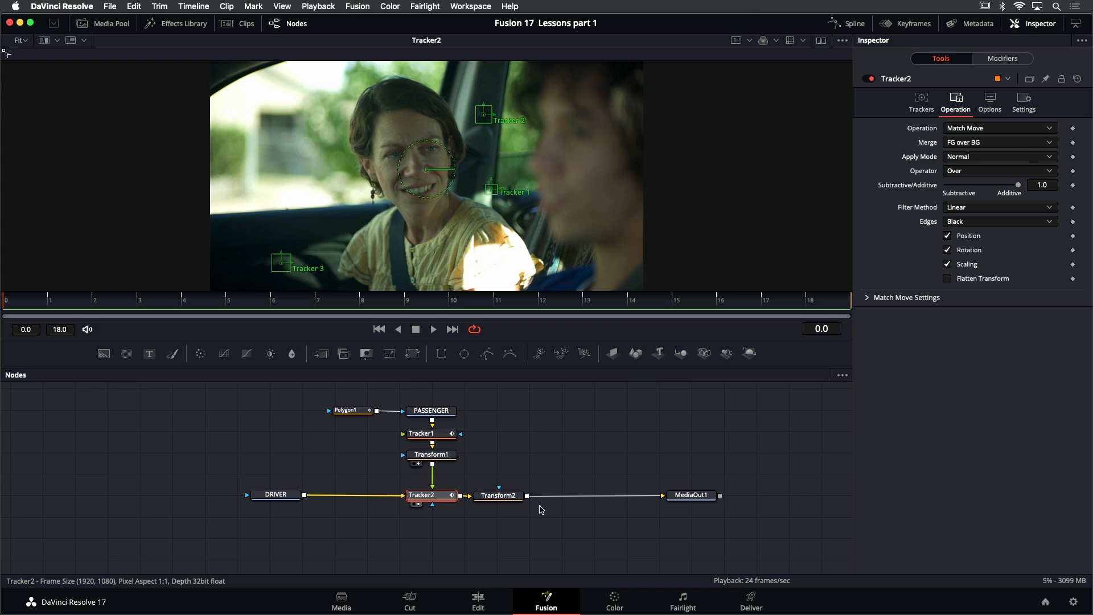
{"action": "left_click", "coordinate": [449, 457]}
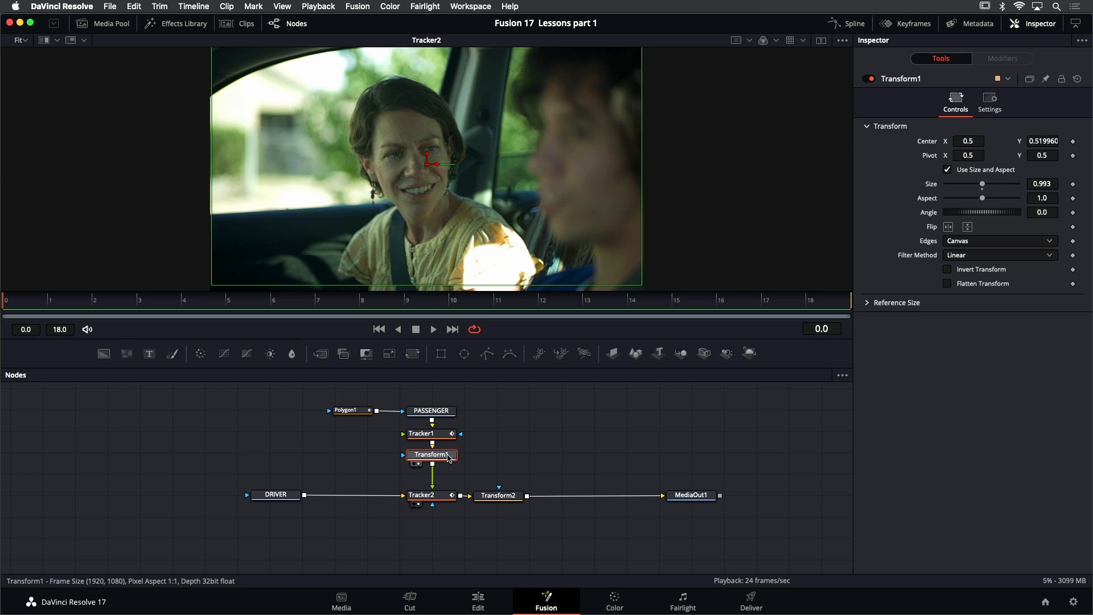
{"action": "left_click", "coordinate": [508, 500]}
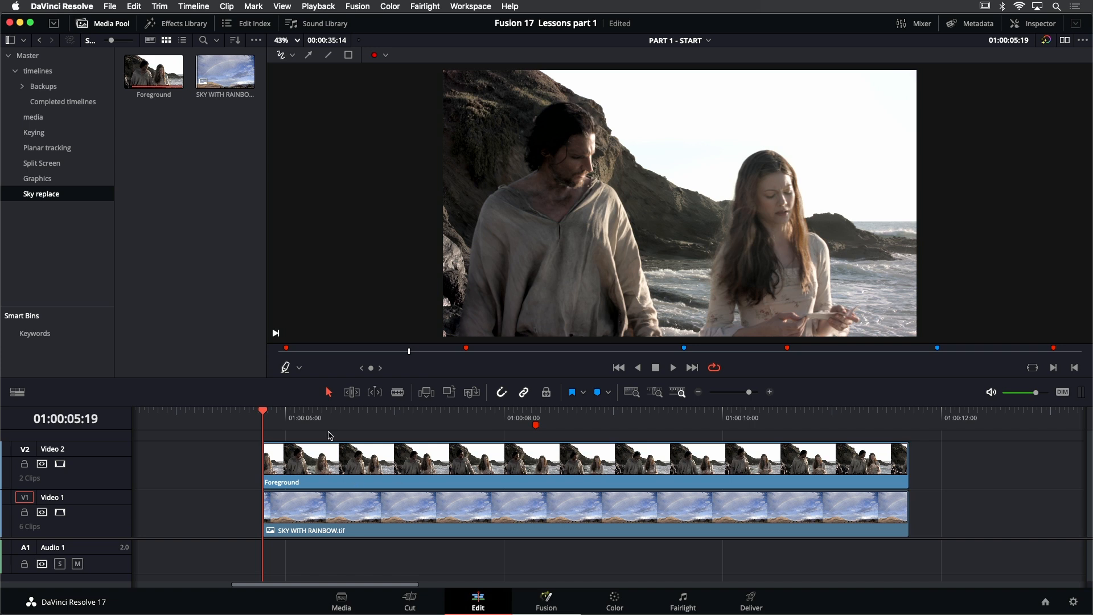
On the Edit page timeline, mark an in-to-out range from 01:00:05:19 to 01:00:11:16 around the Foreground clip and play it
{"action": "key", "text": "i"}
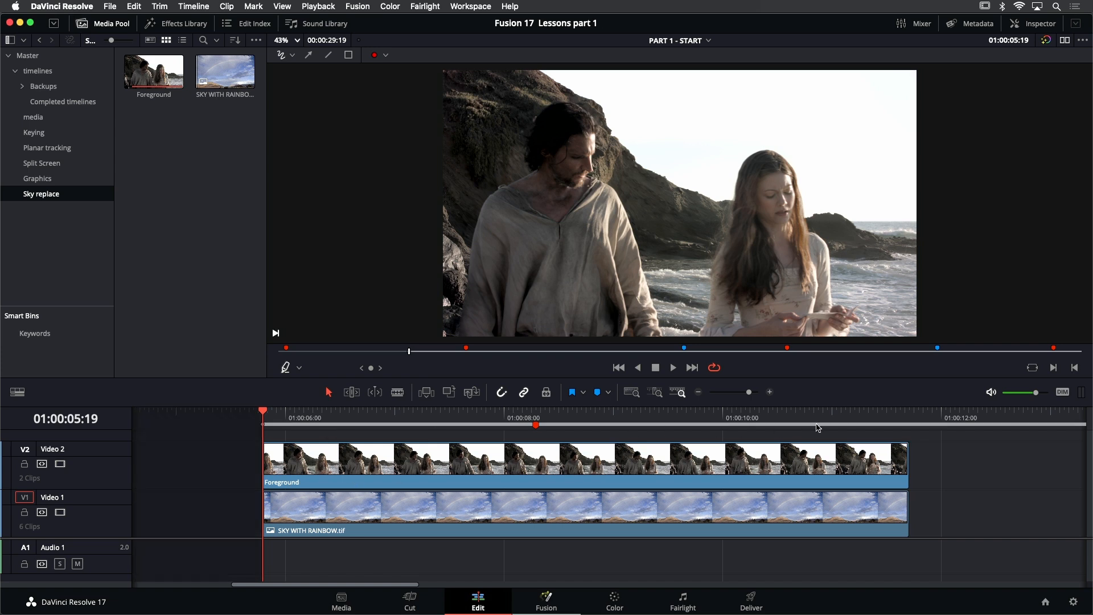
{"action": "left_click", "coordinate": [908, 413]}
{"action": "key", "text": "Left"}
{"action": "key", "text": "o"}
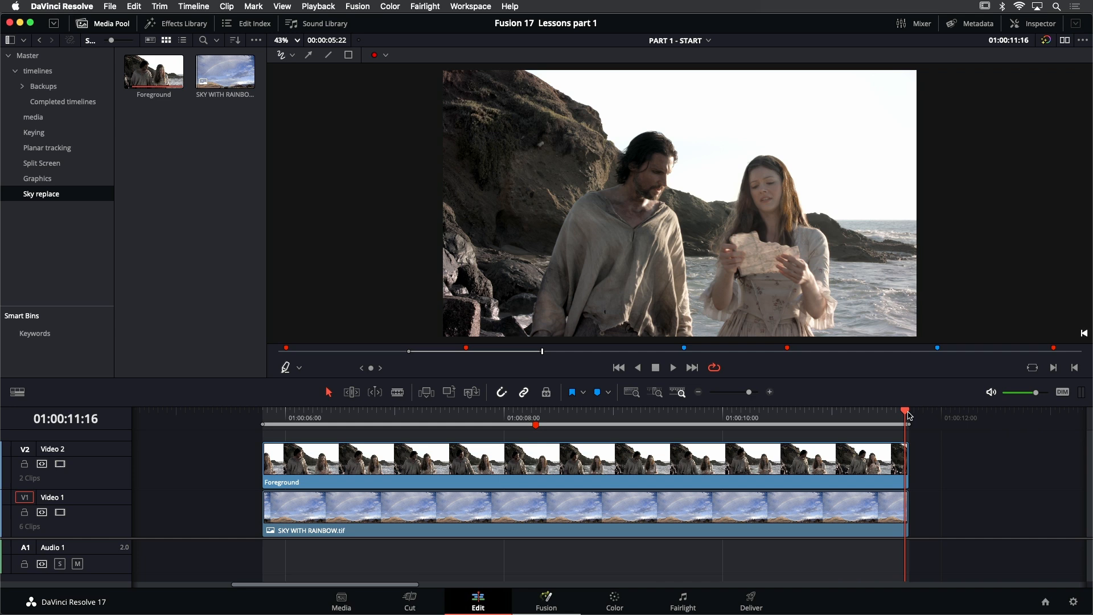
{"action": "key", "text": "space"}
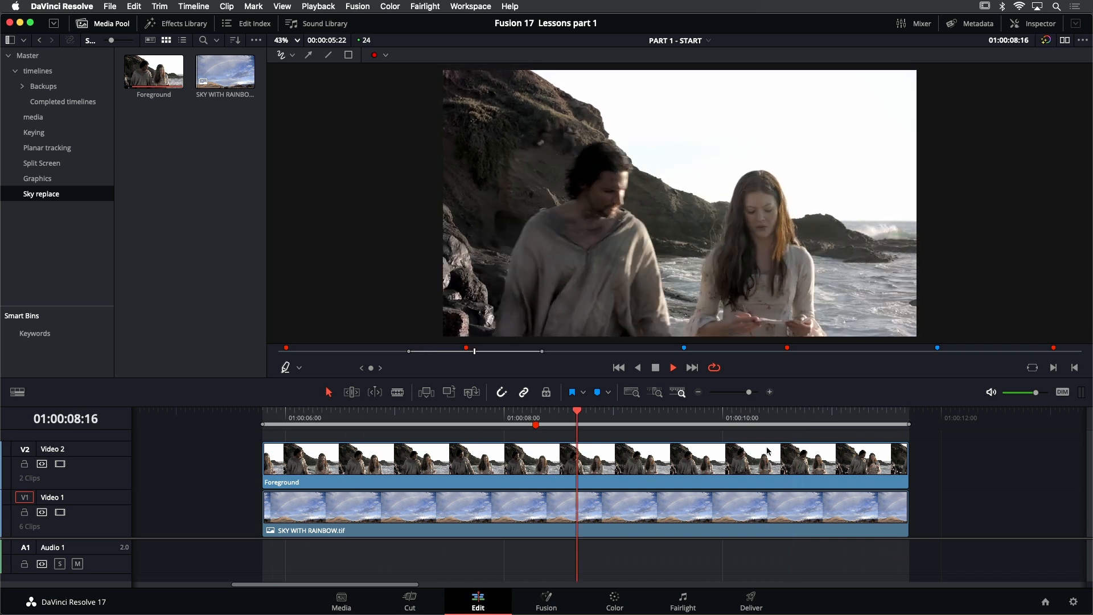
Disable the Foreground clip on Video 2 and enlarge the SKY WITH RAINBOW.tif clip beneath it to a Zoom of 1.430
{"action": "left_click", "coordinate": [587, 463]}
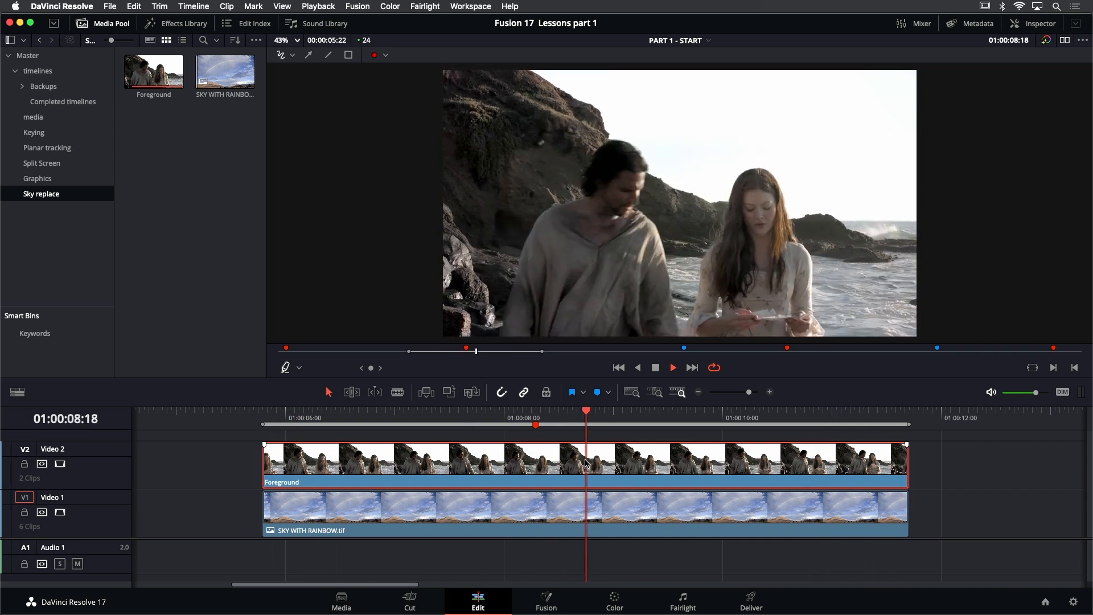
{"action": "key", "text": "d"}
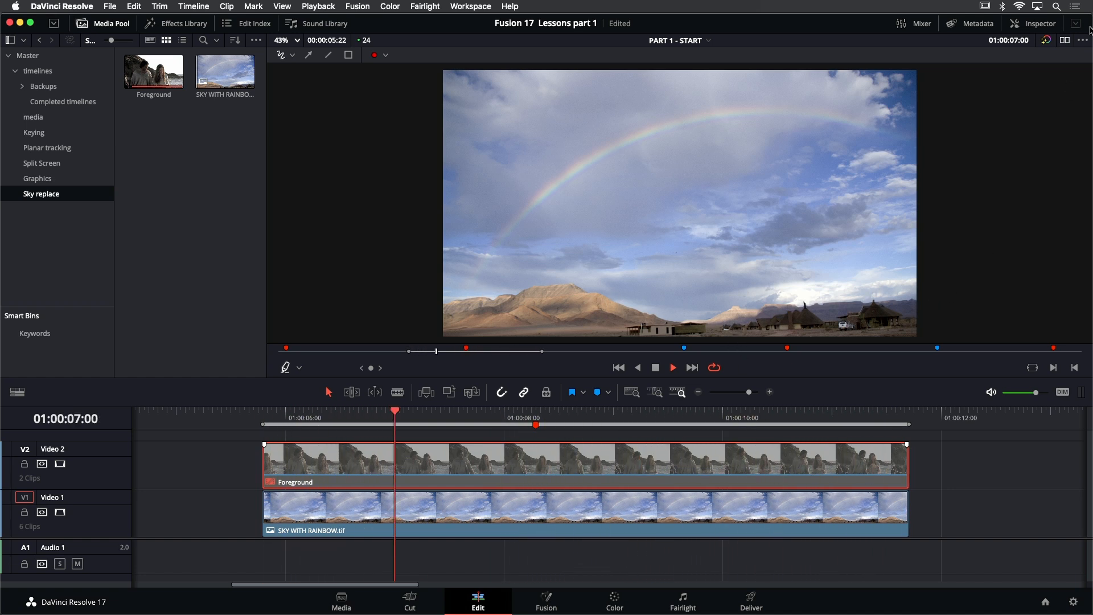
{"action": "left_click", "coordinate": [668, 521]}
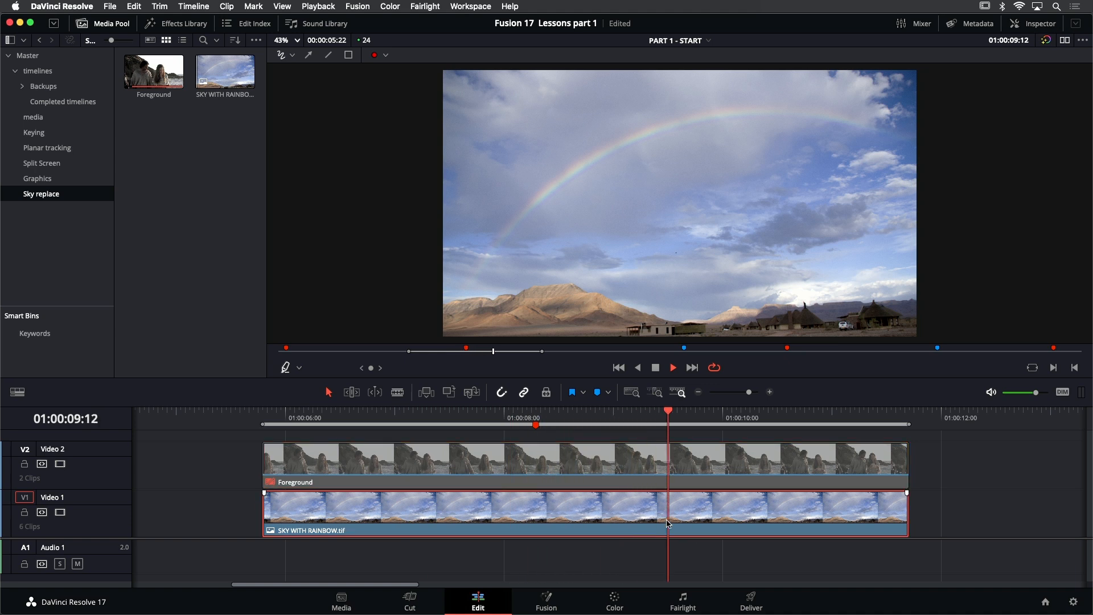
{"action": "left_click", "coordinate": [1034, 23]}
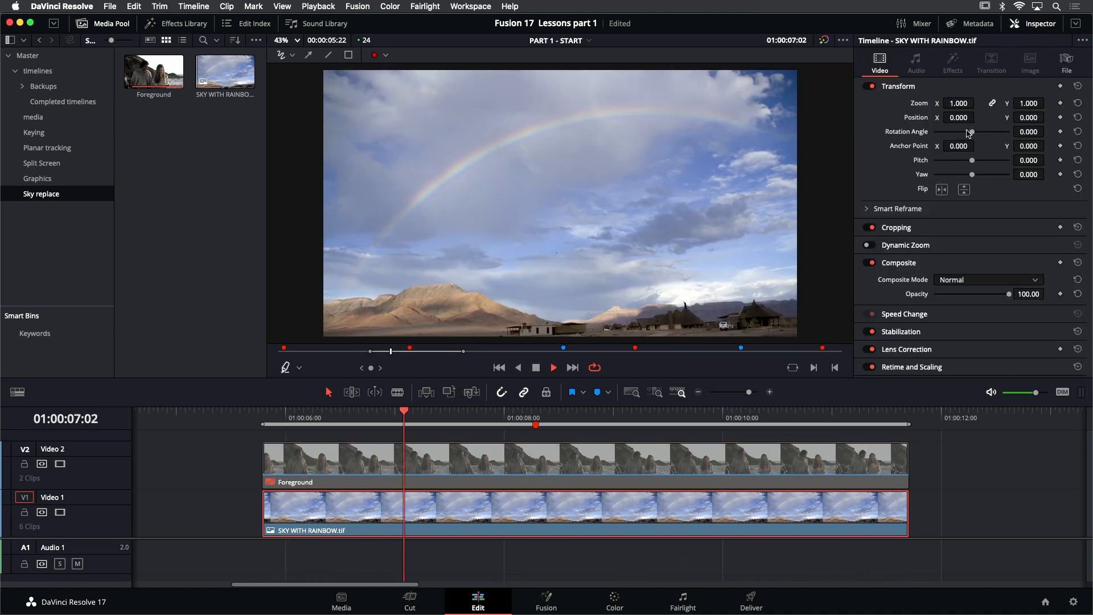
{"action": "left_click_drag", "start_coordinate": [959, 103], "coordinate": [971, 103]}
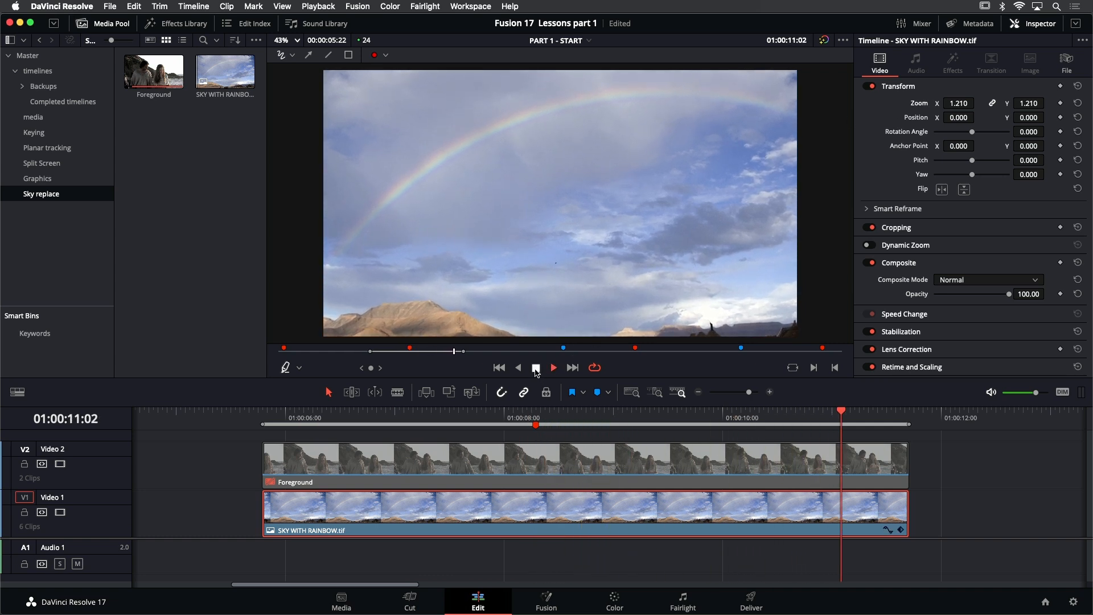
{"action": "left_click", "coordinate": [536, 367]}
{"action": "key", "text": "shift+5"}
{"action": "left_click_drag", "start_coordinate": [971, 103], "coordinate": [978, 102]}
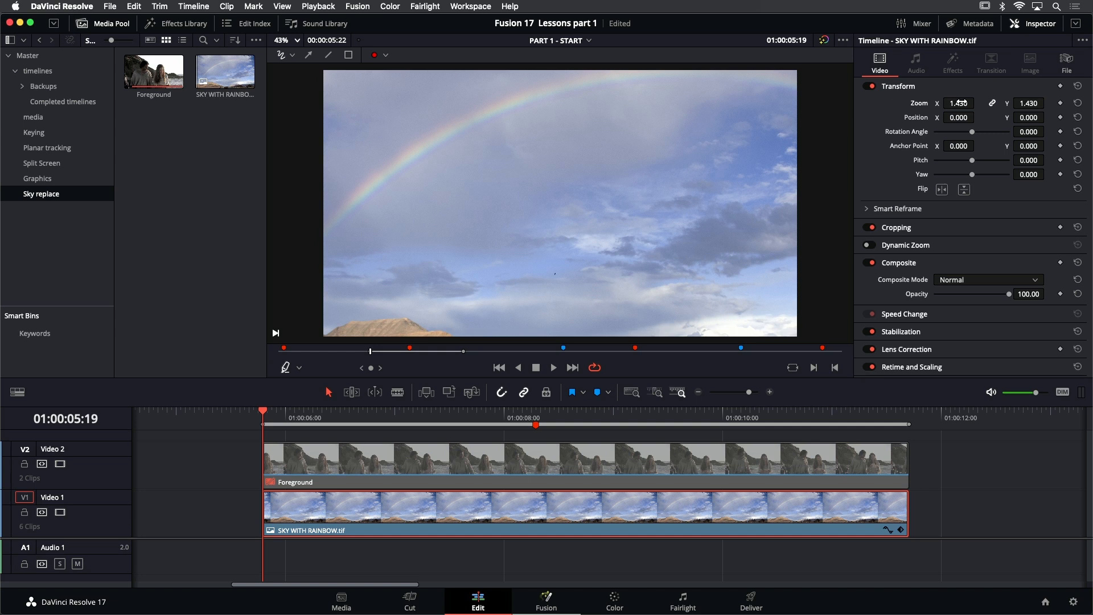
Examine the original SKY WITH RAINBOW.tif image and the Foreground clip in the source viewer, and check the Foreground clip's metadata
{"action": "double_click", "coordinate": [249, 84]}
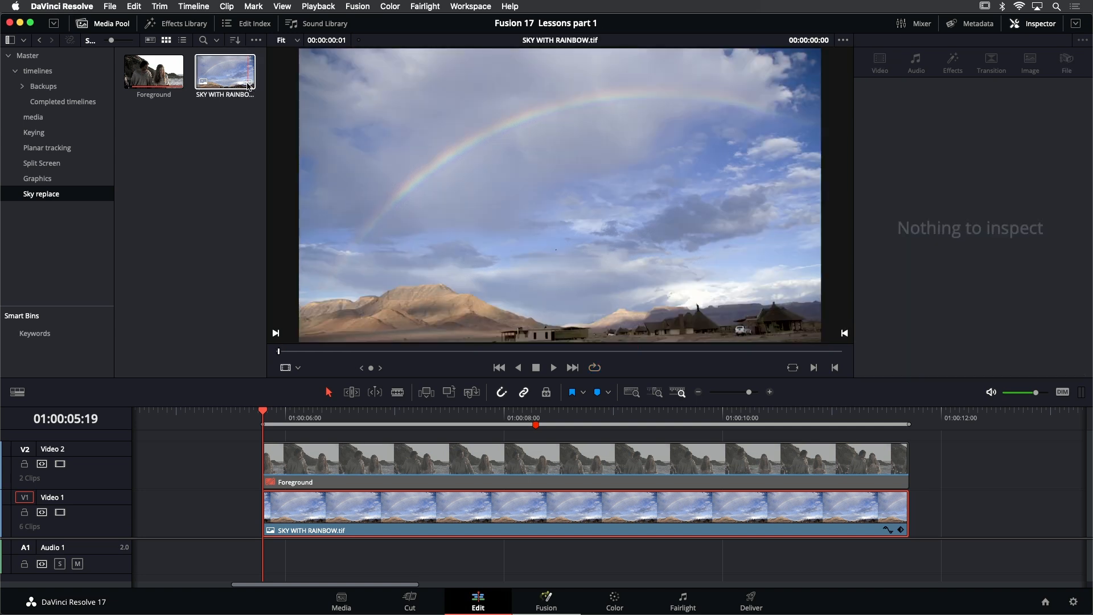
{"action": "mouse_move", "coordinate": [249, 85]}
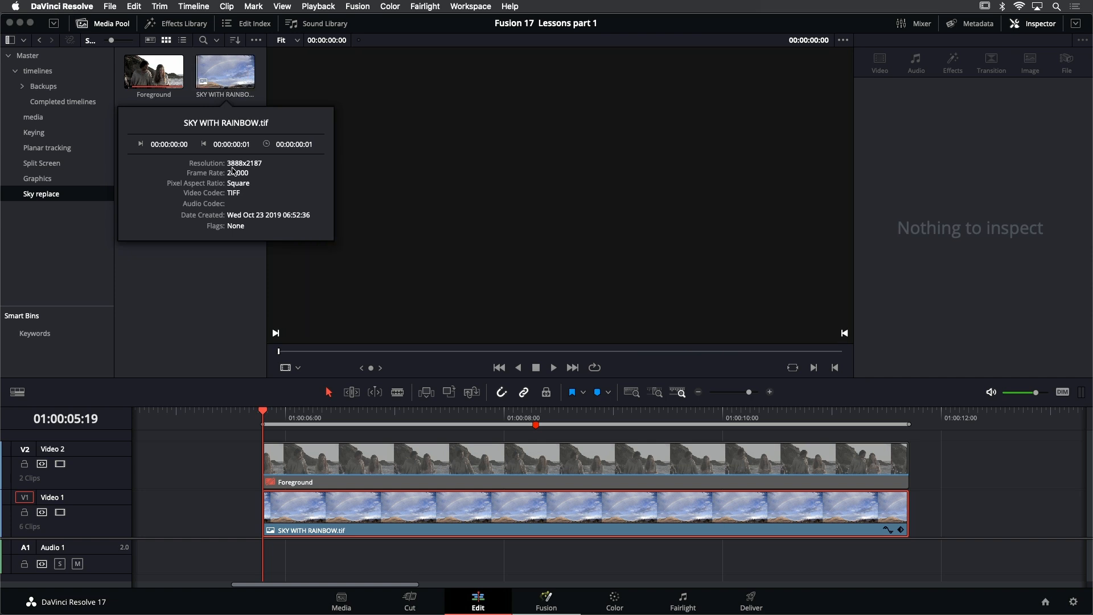
{"action": "left_click", "coordinate": [178, 84]}
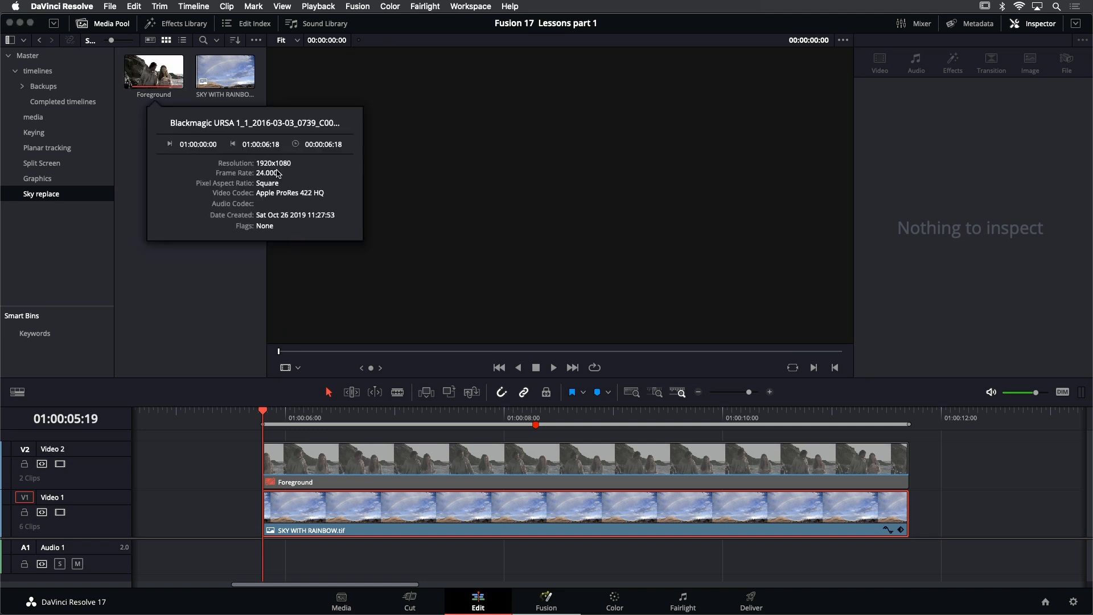
{"action": "left_click", "coordinate": [132, 166]}
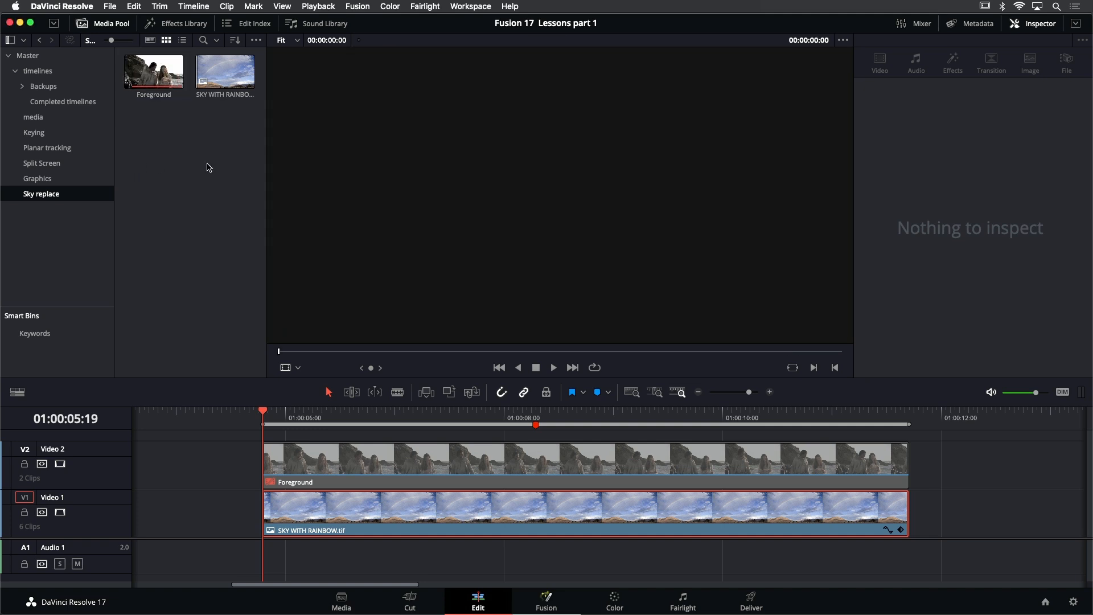
{"action": "left_click", "coordinate": [467, 437]}
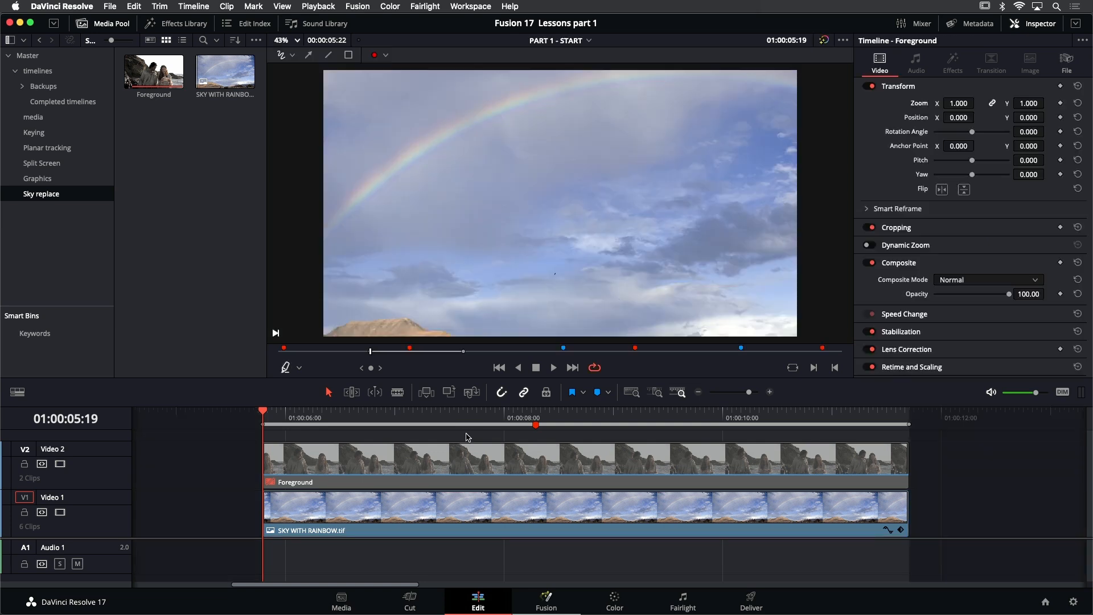
Re-enable the Foreground clip, combine it with the rainbow sky clip into a Fusion clip, and open that on the Fusion page
{"action": "left_click", "coordinate": [403, 465]}
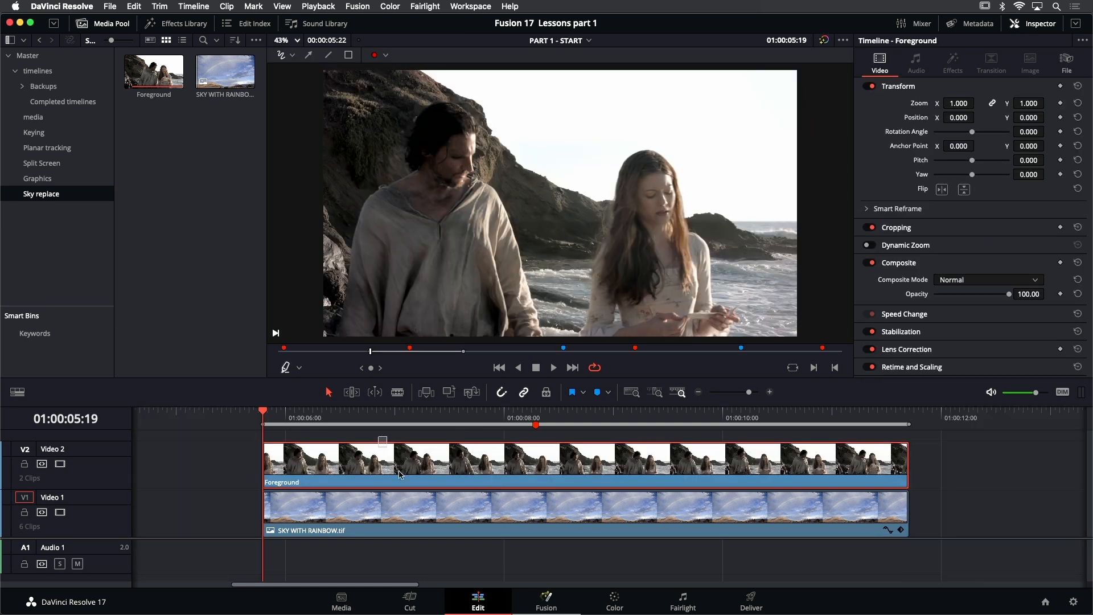
{"action": "left_click", "coordinate": [421, 507], "text": "super"}
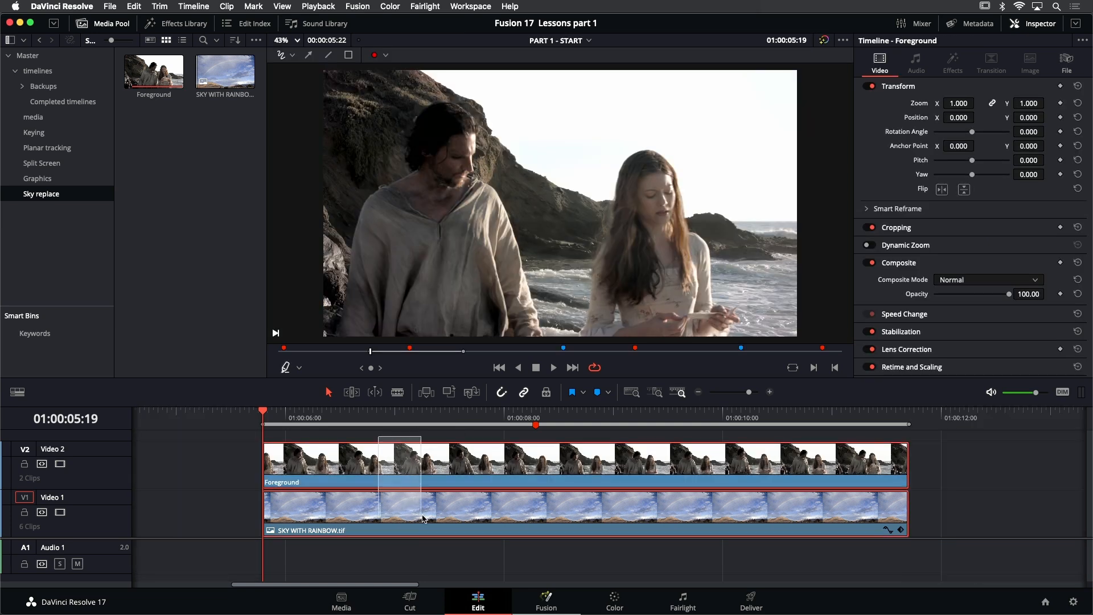
{"action": "right_click", "coordinate": [416, 466]}
{"action": "left_click", "coordinate": [479, 127]}
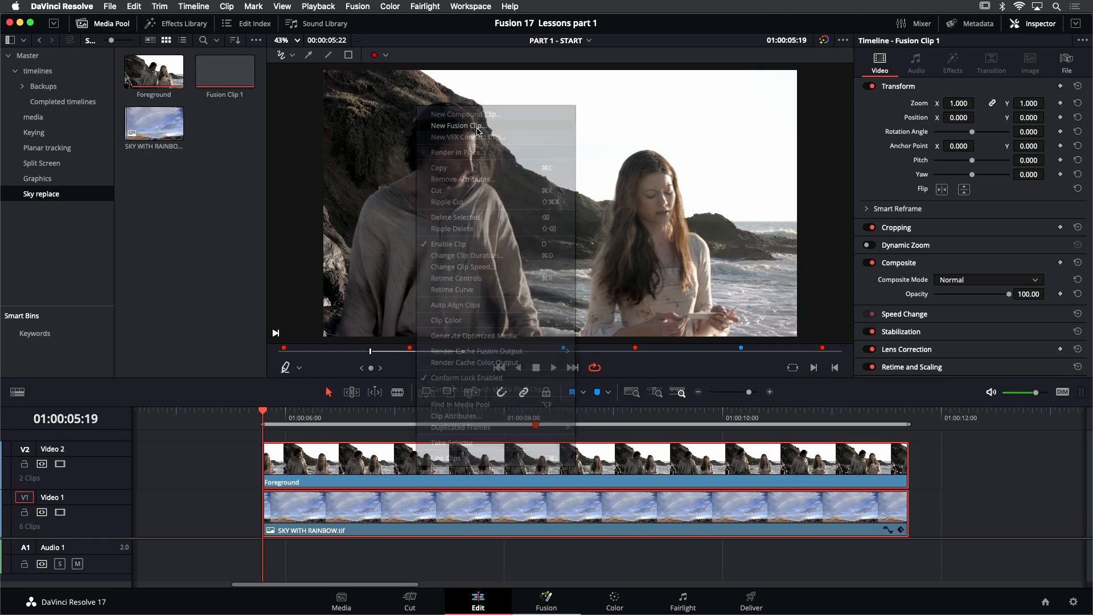
{"action": "left_click", "coordinate": [547, 598]}
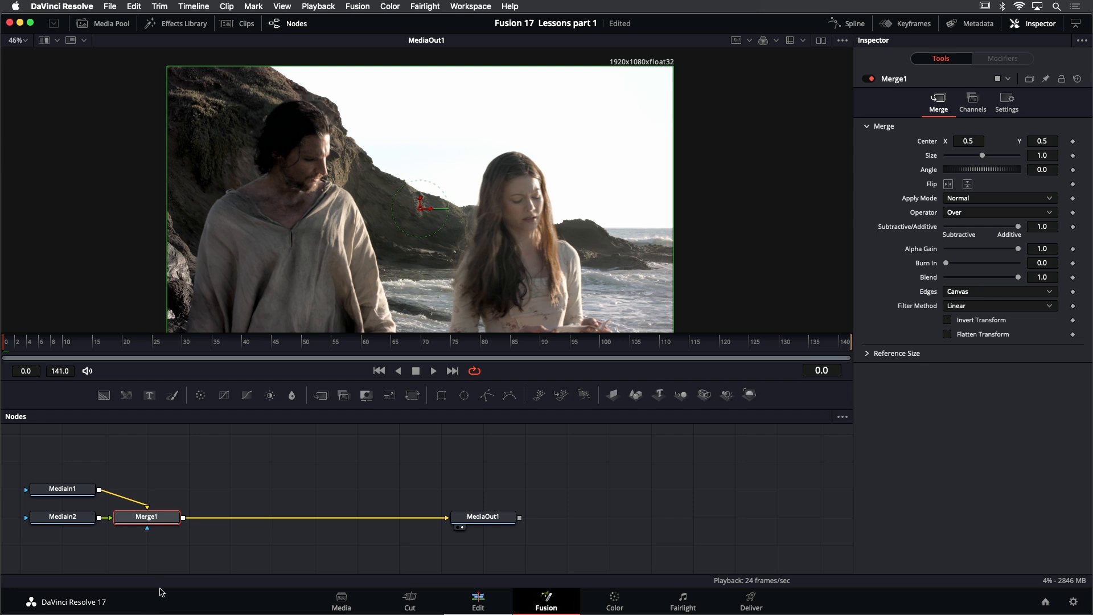
View the MediaIn2 foreground and MediaIn1 sky nodes in turn to examine the images feeding Merge1
{"action": "scroll", "coordinate": [216, 464], "scroll_direction": "left", "scroll_amount": 5}
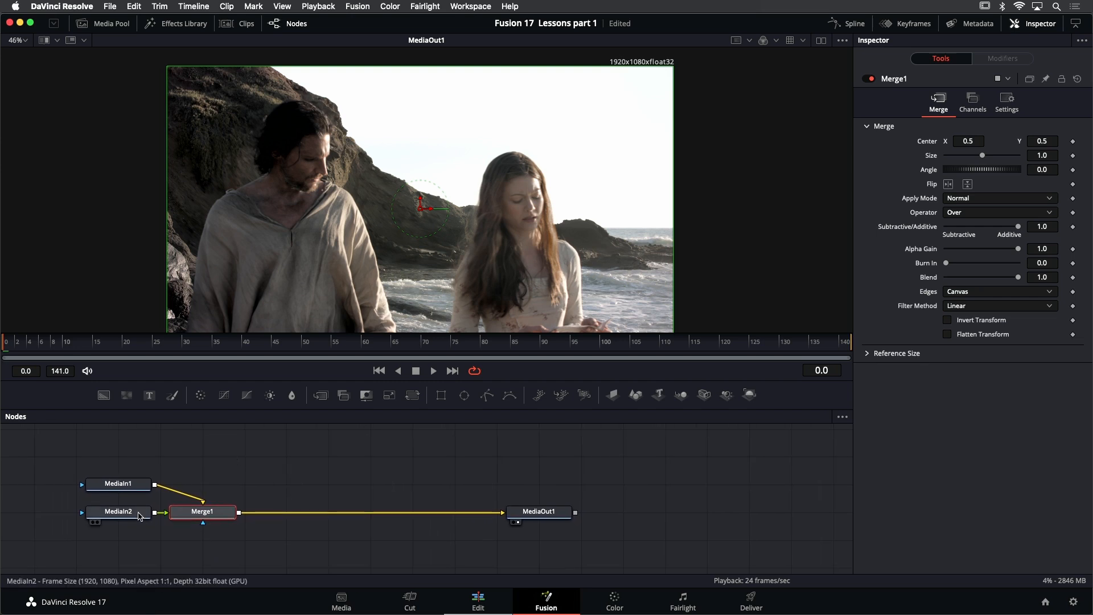
{"action": "left_click", "coordinate": [127, 517]}
{"action": "key", "text": "2"}
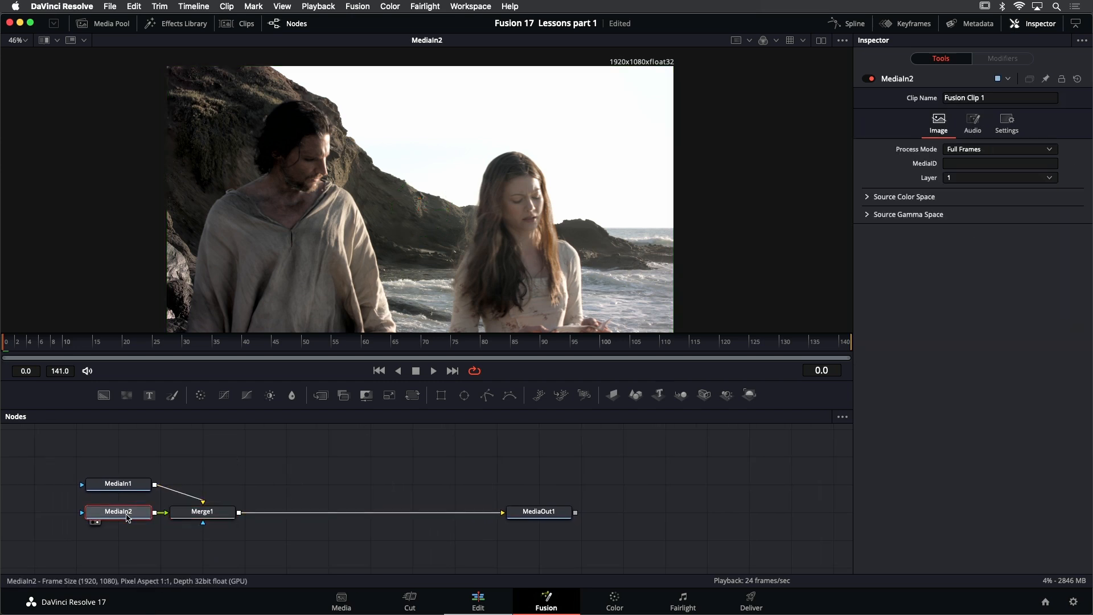
{"action": "left_click", "coordinate": [122, 484]}
{"action": "key", "text": "2"}
{"action": "scroll", "coordinate": [525, 84], "scroll_direction": "down", "scroll_amount": 2}
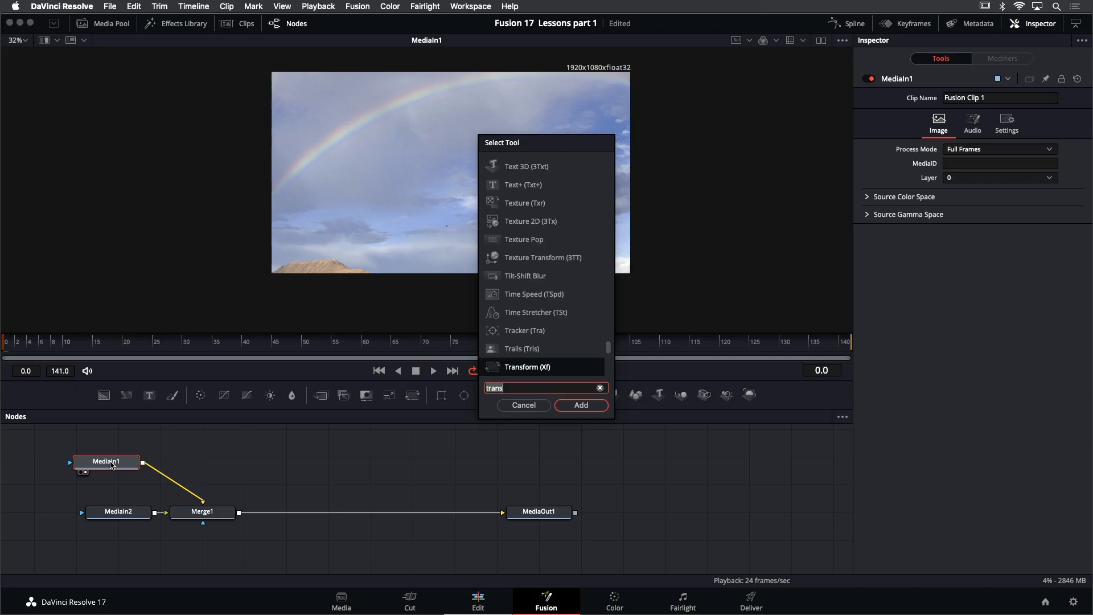
Try shrinking the sky with a Transform after MediaIn1 at a Size of 0.86, and remove the Transform
{"action": "key", "text": "BackSpace"}
{"action": "key", "text": "BackSpace"}
{"action": "type", "text": "q"}
{"action": "key", "text": "BackSpace"}
{"action": "type", "text": "ns"}
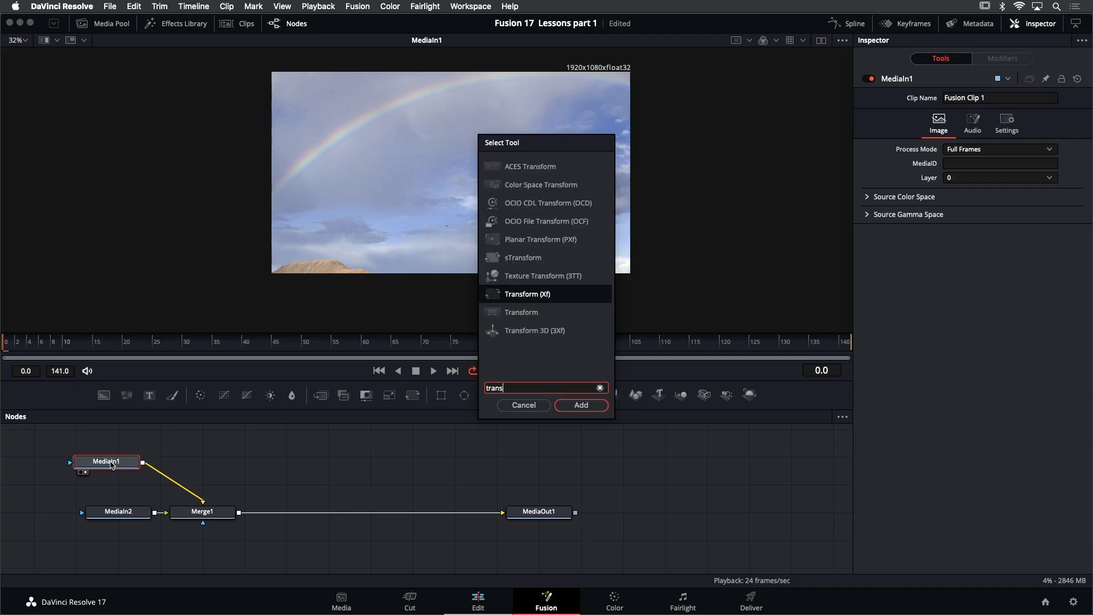
{"action": "key", "text": "Return"}
{"action": "right_click", "coordinate": [111, 463]}
{"action": "left_click_drag", "start_coordinate": [209, 463], "coordinate": [419, 179]}
{"action": "left_click", "coordinate": [207, 465]}
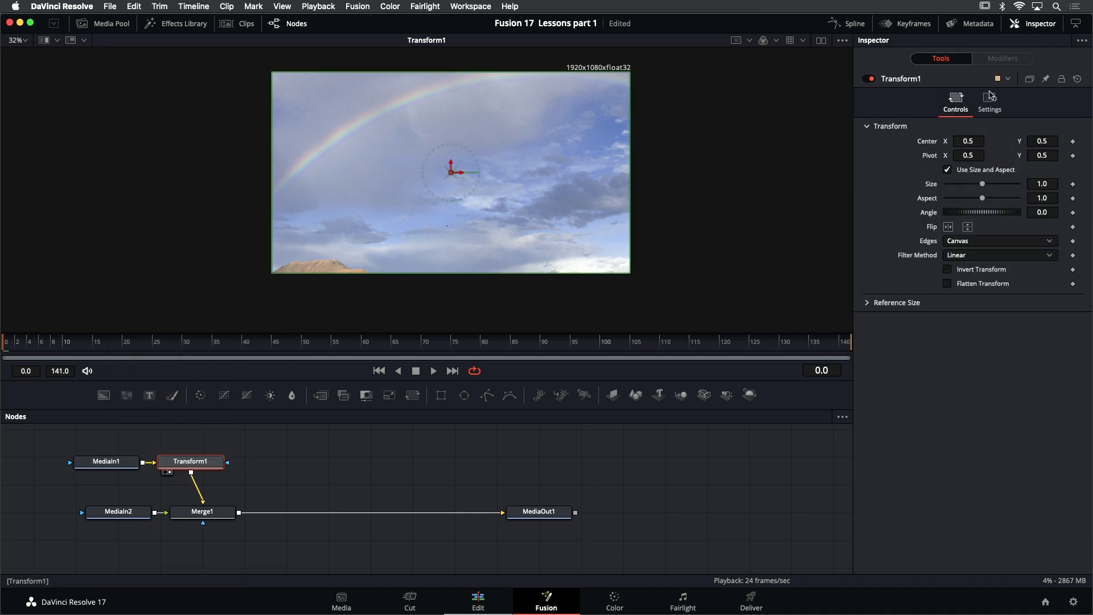
{"action": "left_click_drag", "start_coordinate": [983, 185], "coordinate": [977, 186]}
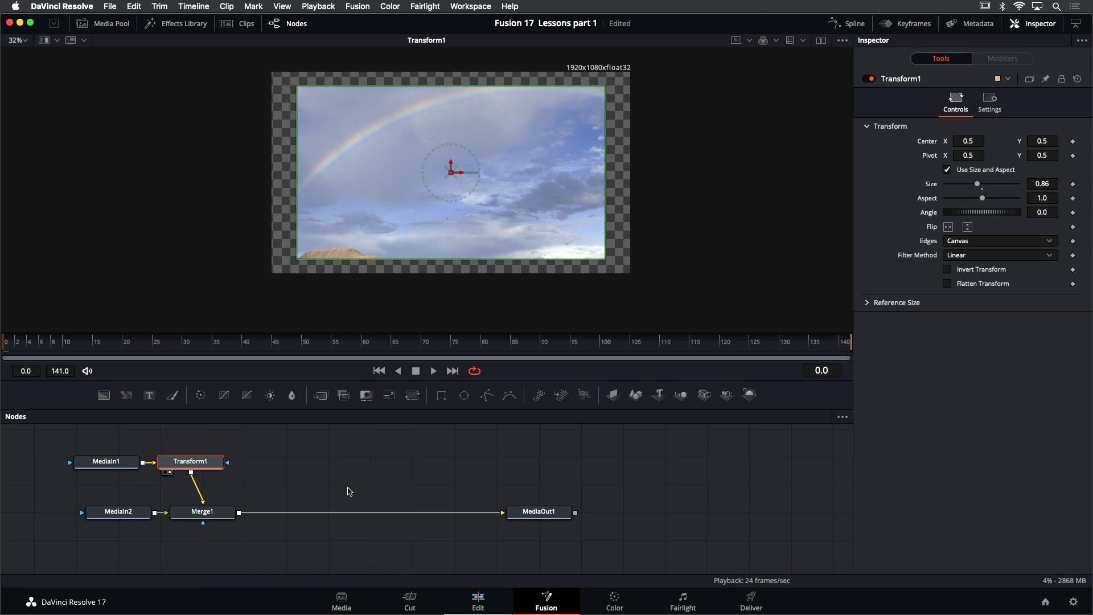
{"action": "key", "text": "Delete"}
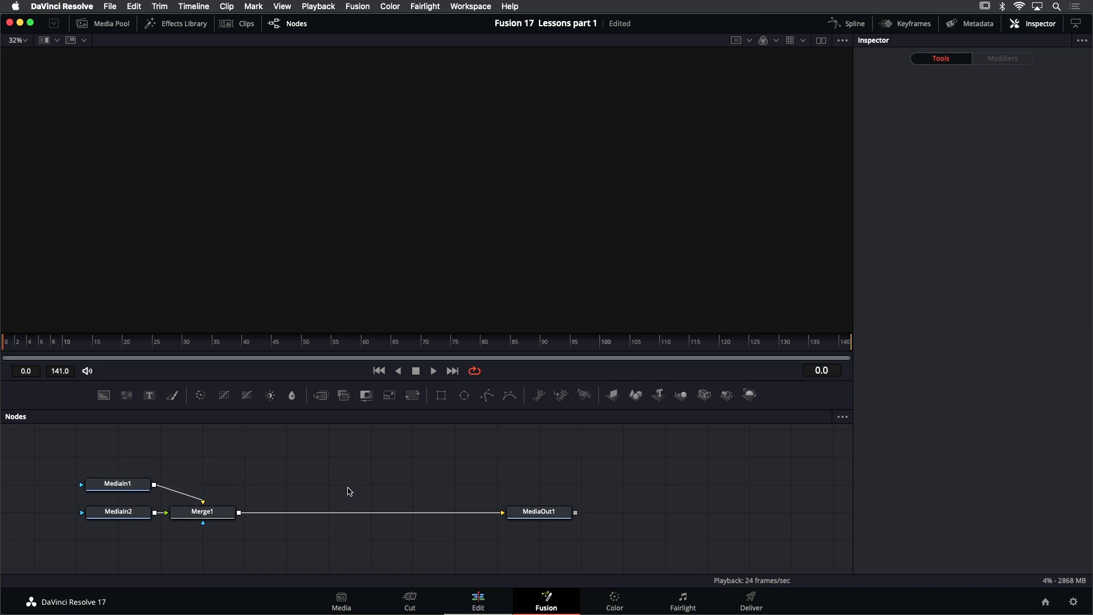
On the Edit page, restore the two separate clips, disable Foreground, save the project and open the sky clip alone in Fusion
{"action": "left_click", "coordinate": [478, 602]}
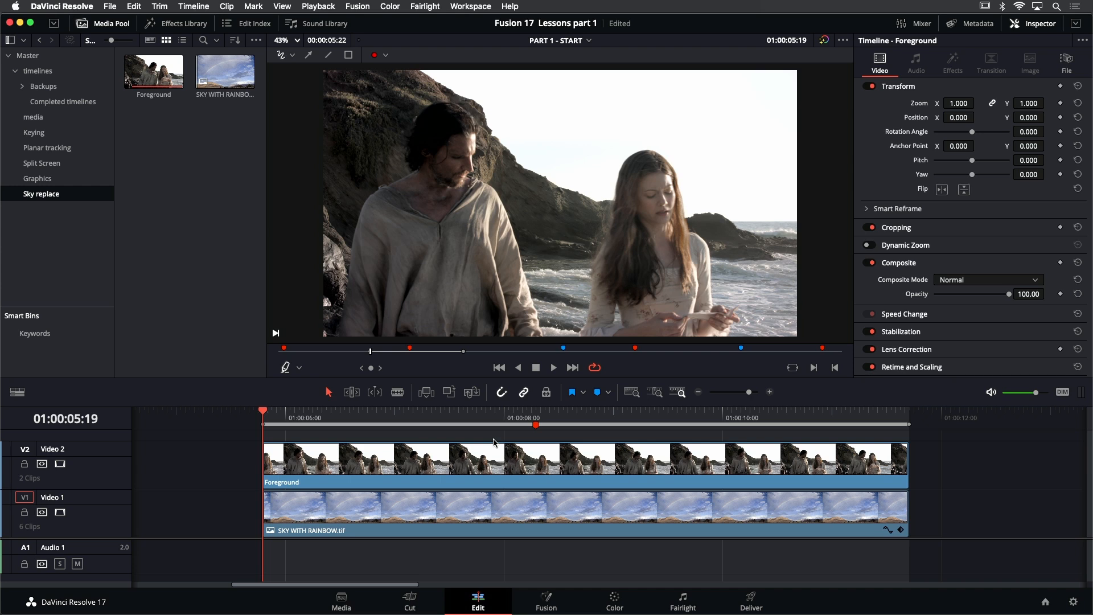
{"action": "left_click", "coordinate": [489, 471]}
{"action": "key", "text": "d"}
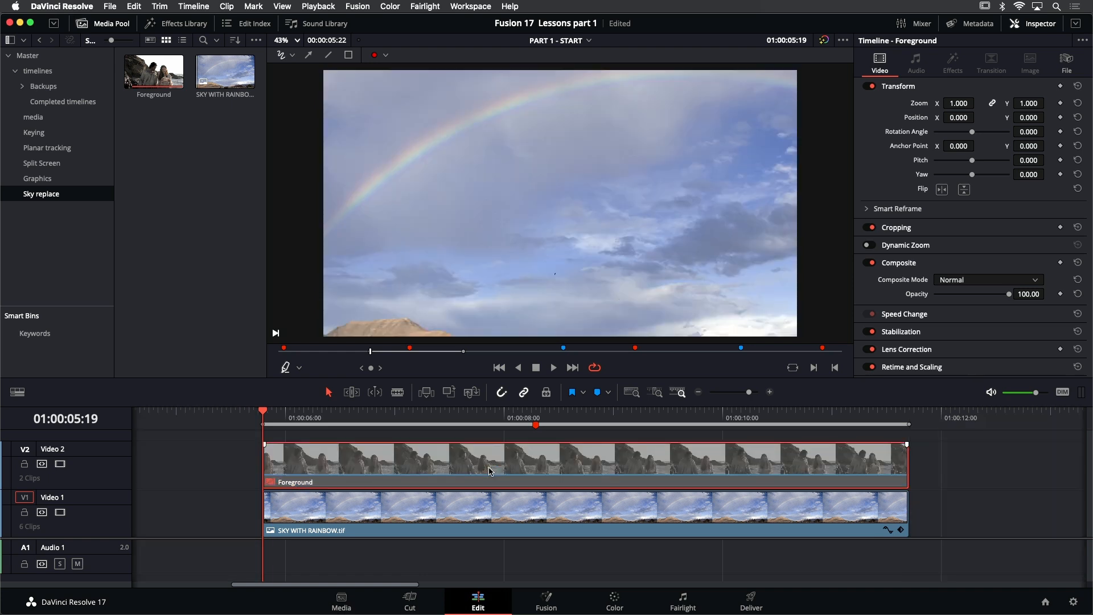
{"action": "key", "text": "super+s"}
{"action": "left_click", "coordinate": [545, 596]}
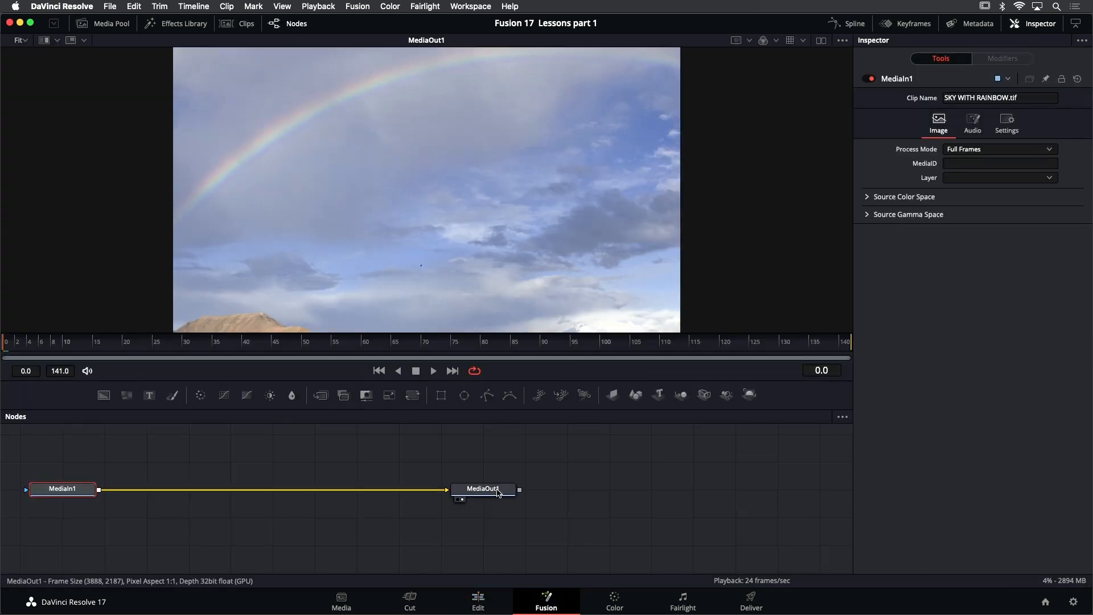
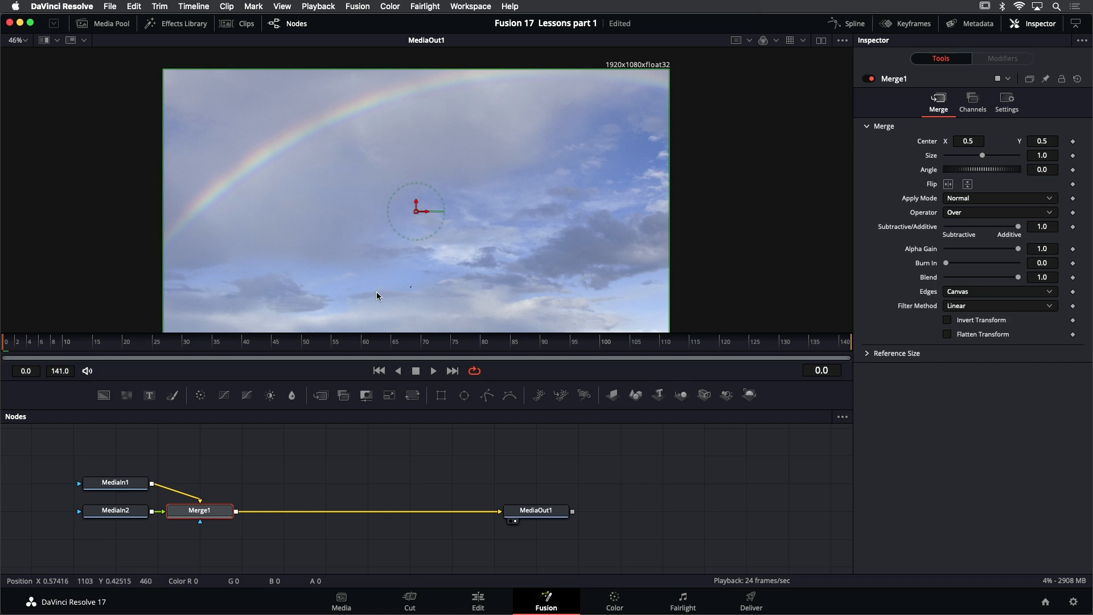
View the MediaIn1 sky node of the Fusion clip to examine its framing and frame size
{"action": "left_click", "coordinate": [118, 484]}
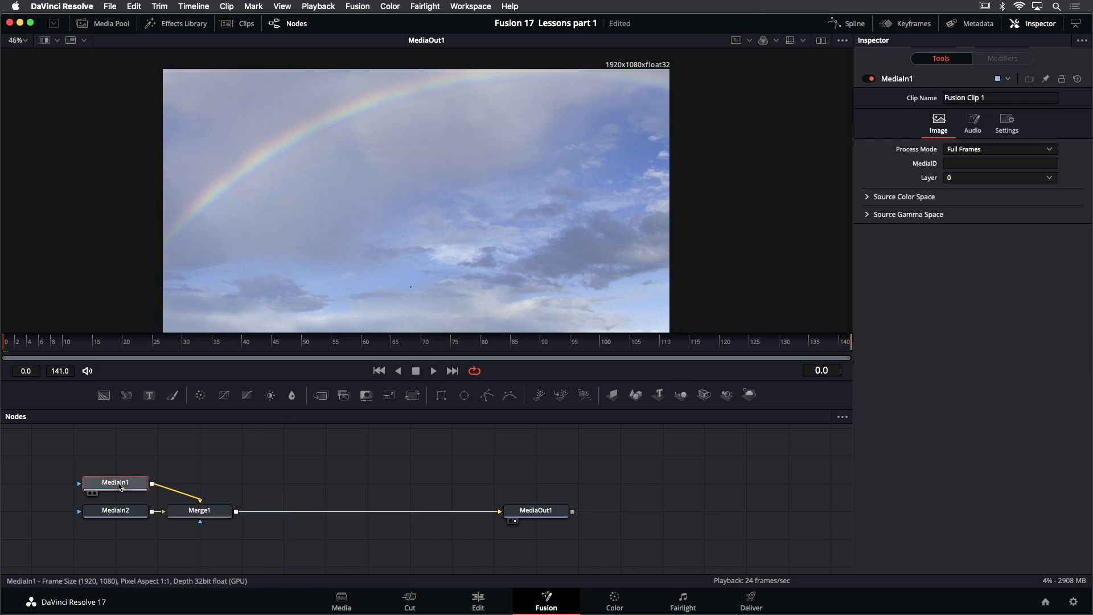
{"action": "key", "text": "1"}
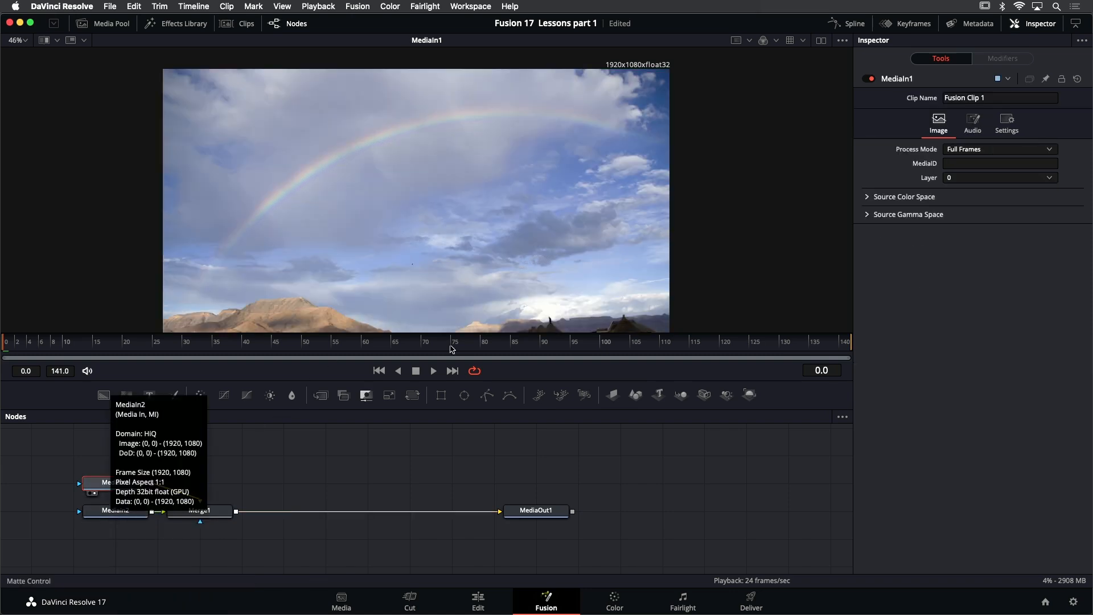
{"action": "left_click_drag", "start_coordinate": [569, 165], "coordinate": [578, 148]}
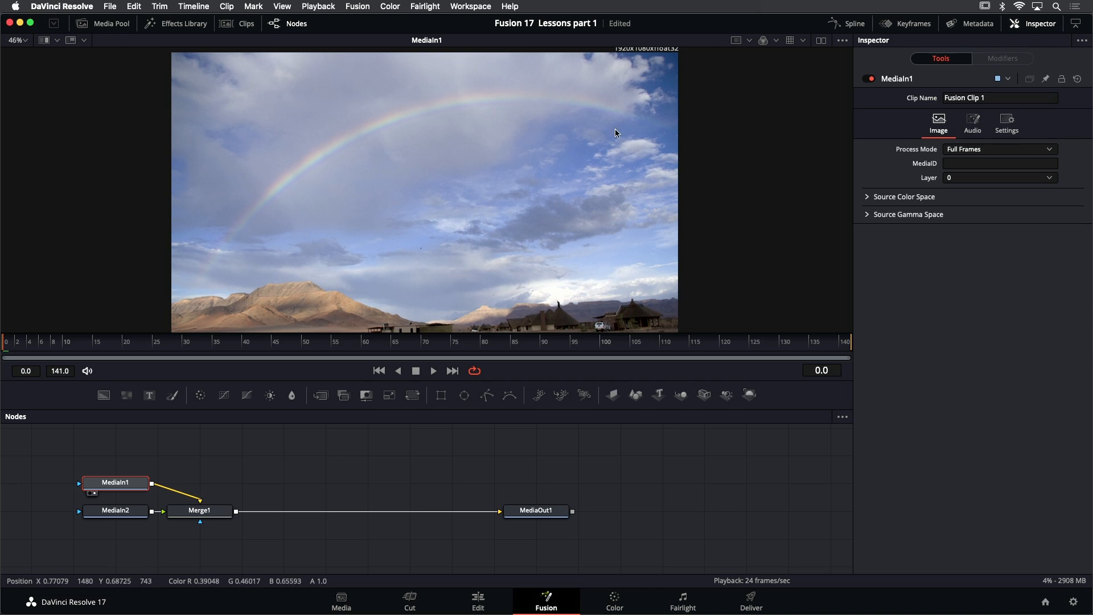
{"action": "left_click_drag", "start_coordinate": [648, 90], "coordinate": [648, 103]}
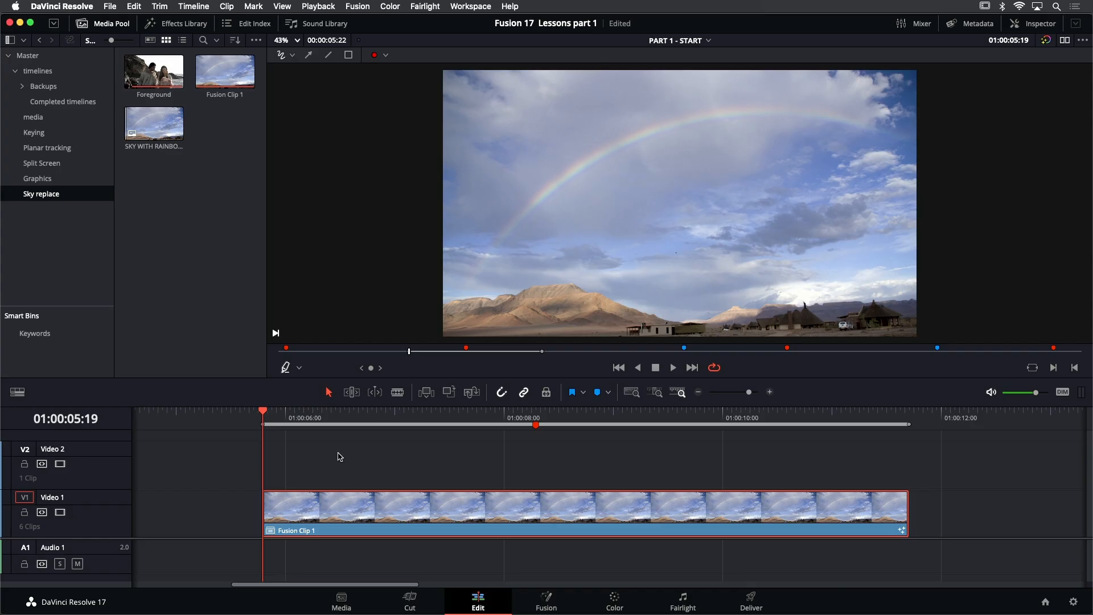
Open the SKY WITH RAINBOW.tif clip alone on the Fusion page and fit its full-resolution image in the viewer
{"action": "key", "text": "F12"}
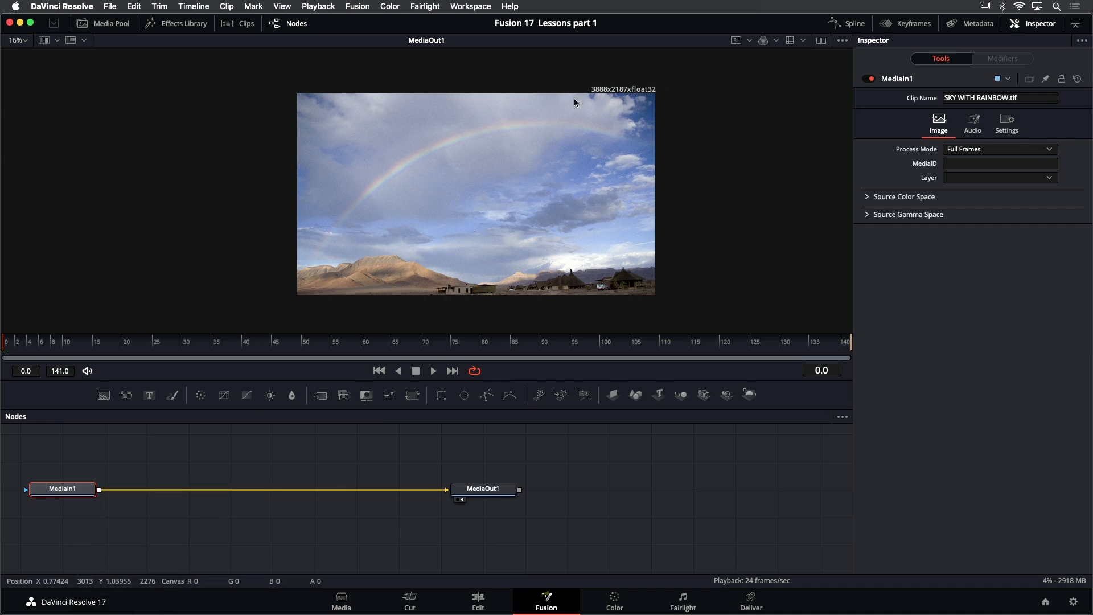
{"action": "scroll", "coordinate": [619, 87], "scroll_direction": "up", "scroll_amount": 1}
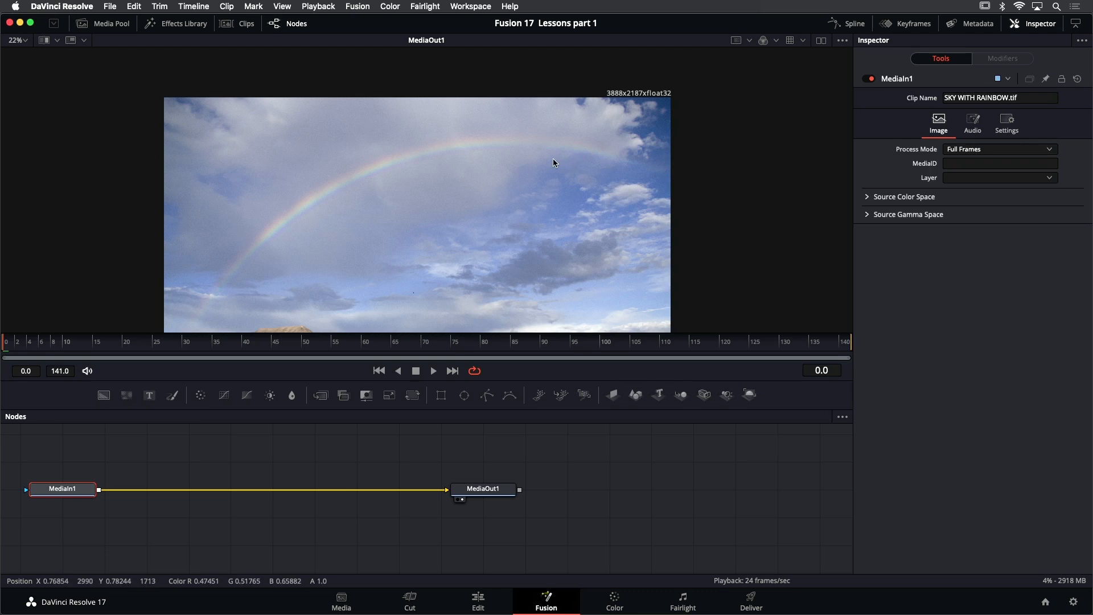
{"action": "key", "text": "super+f"}
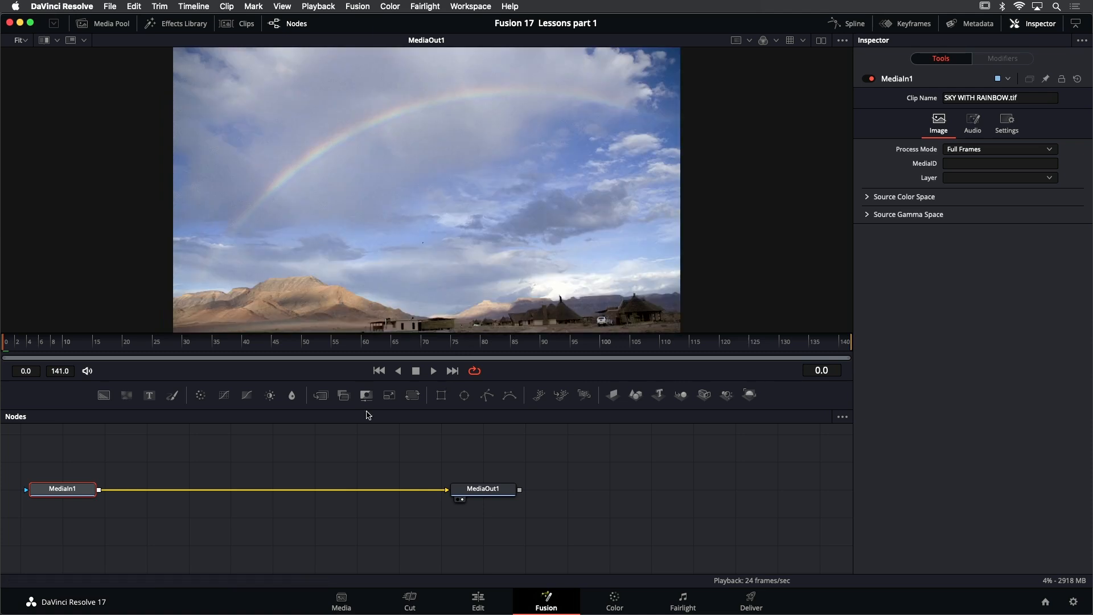
Add the Foreground clip from the Sky replace bin to the node graph above MediaIn1 and view it
{"action": "left_click_drag", "start_coordinate": [206, 461], "coordinate": [371, 478]}
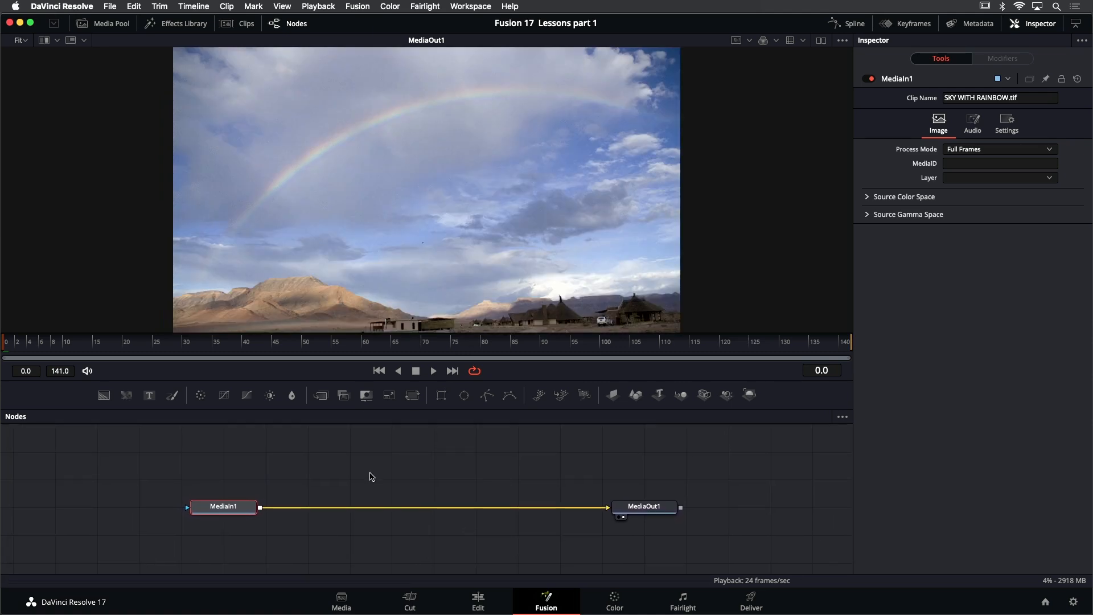
{"action": "left_click", "coordinate": [106, 25]}
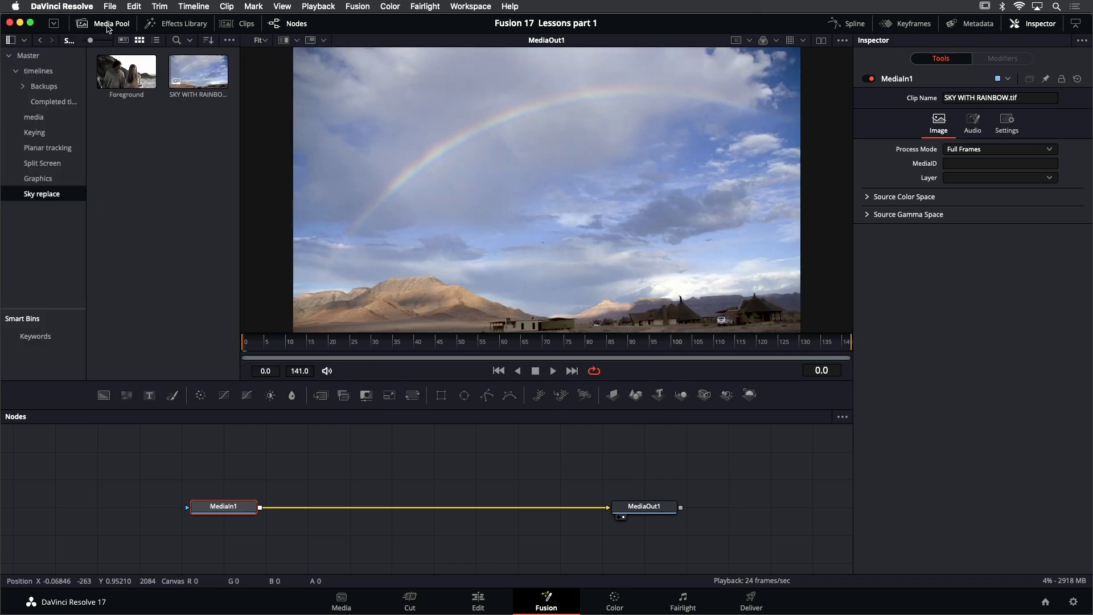
{"action": "left_click_drag", "start_coordinate": [129, 77], "coordinate": [369, 446]}
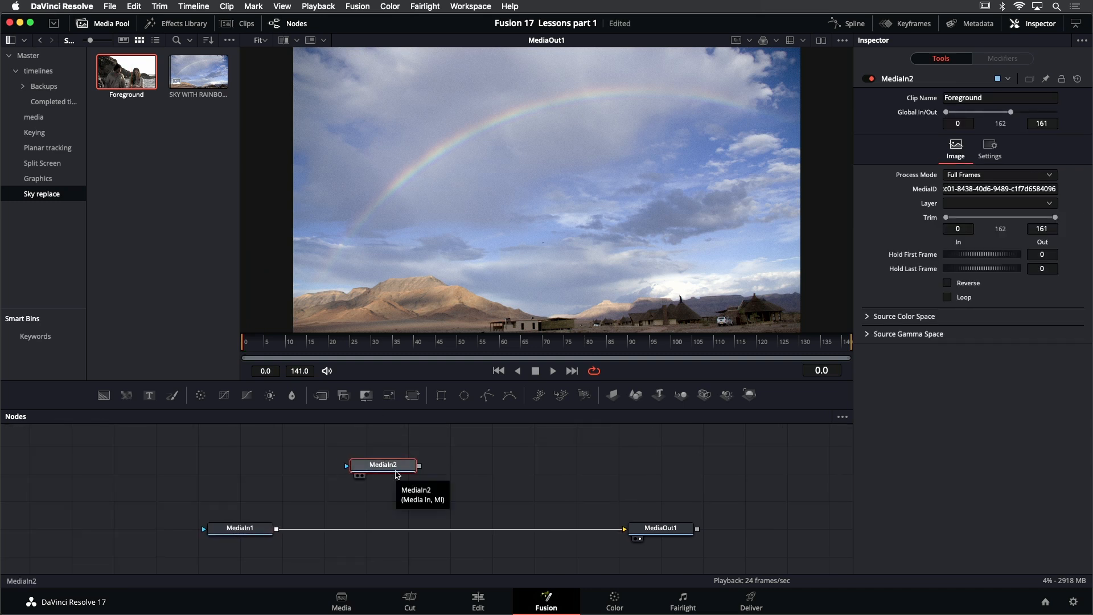
{"action": "key", "text": "2"}
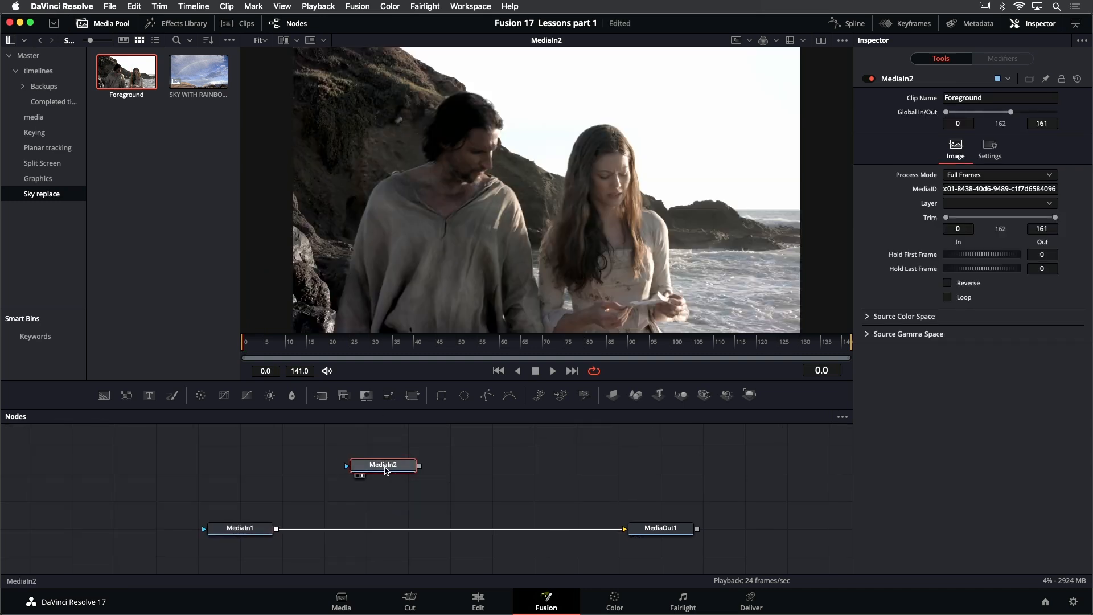
{"action": "scroll", "coordinate": [641, 197], "scroll_direction": "right", "scroll_amount": 2}
{"action": "scroll", "coordinate": [642, 197], "scroll_direction": "up", "scroll_amount": 2}
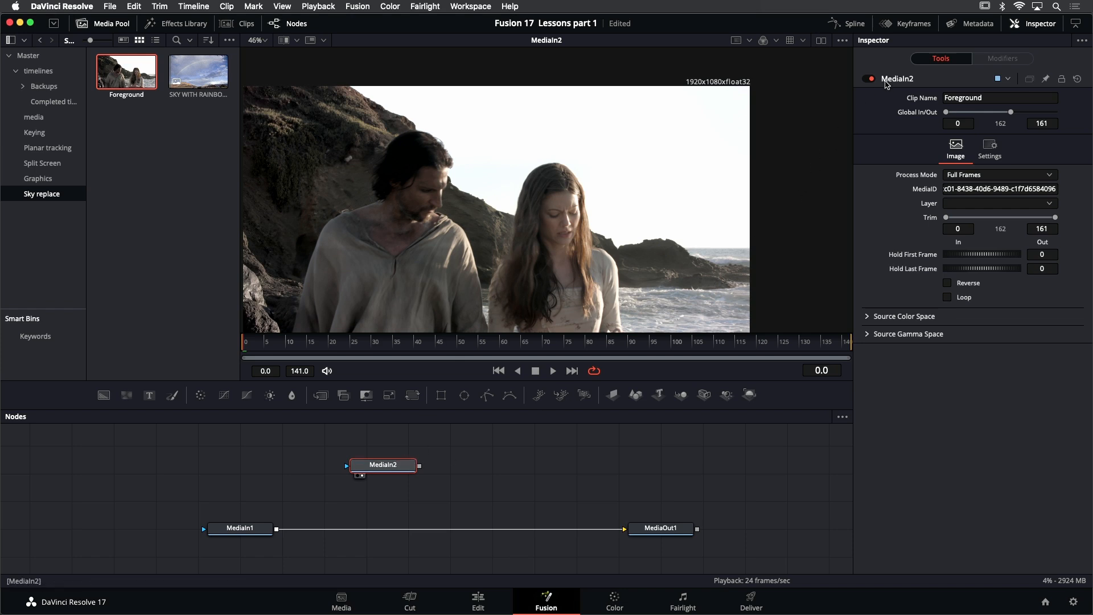
Rename the MediaIn2 node as FOREGROUND
{"action": "right_click", "coordinate": [899, 80]}
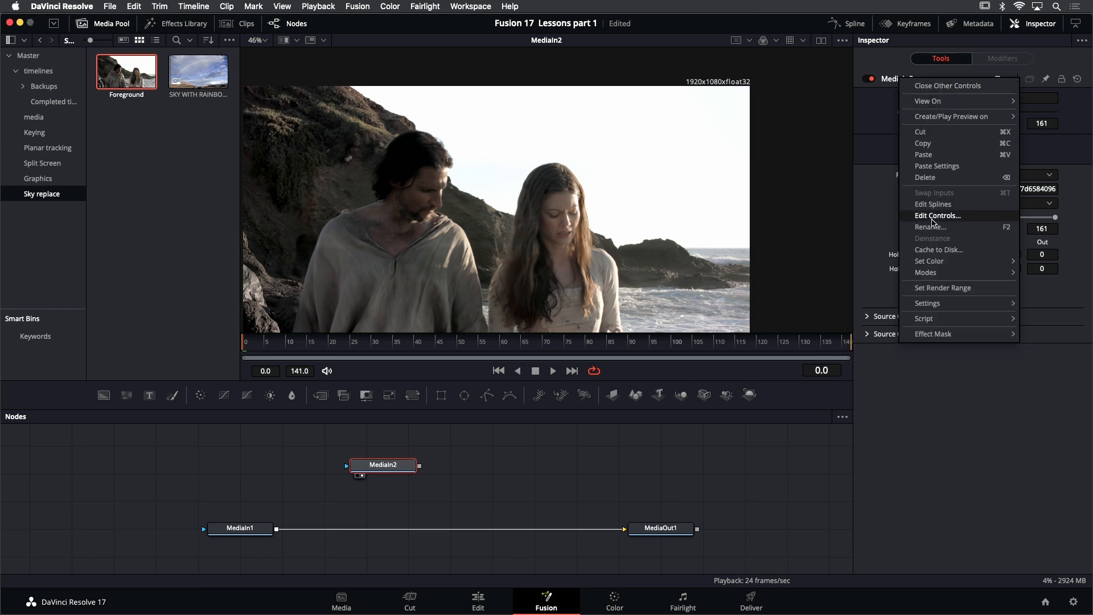
{"action": "left_click", "coordinate": [939, 228]}
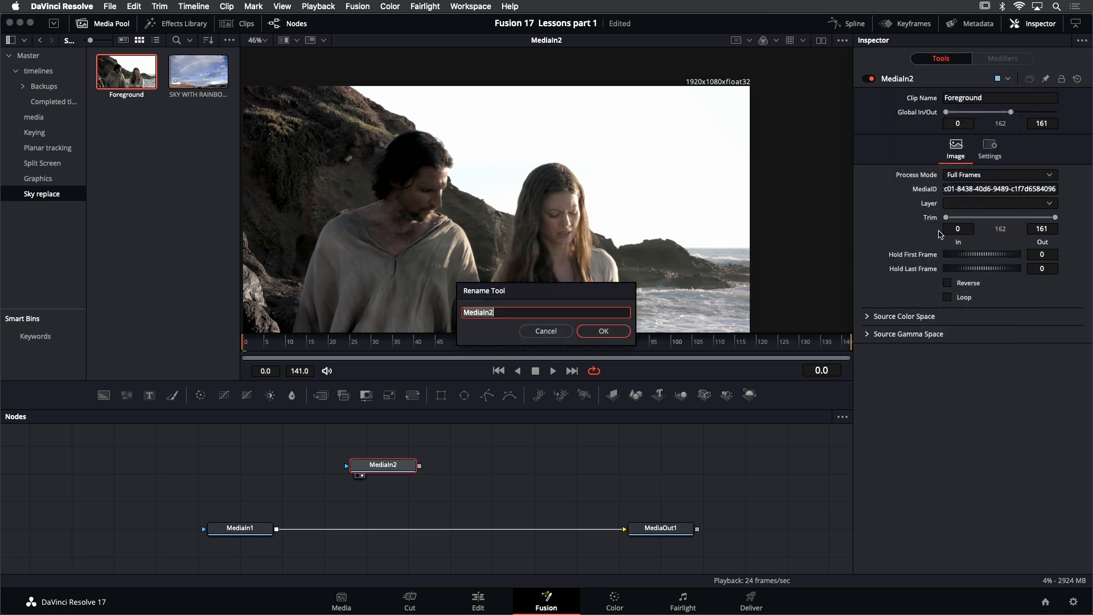
{"action": "type", "text": "FOREGROUND"}
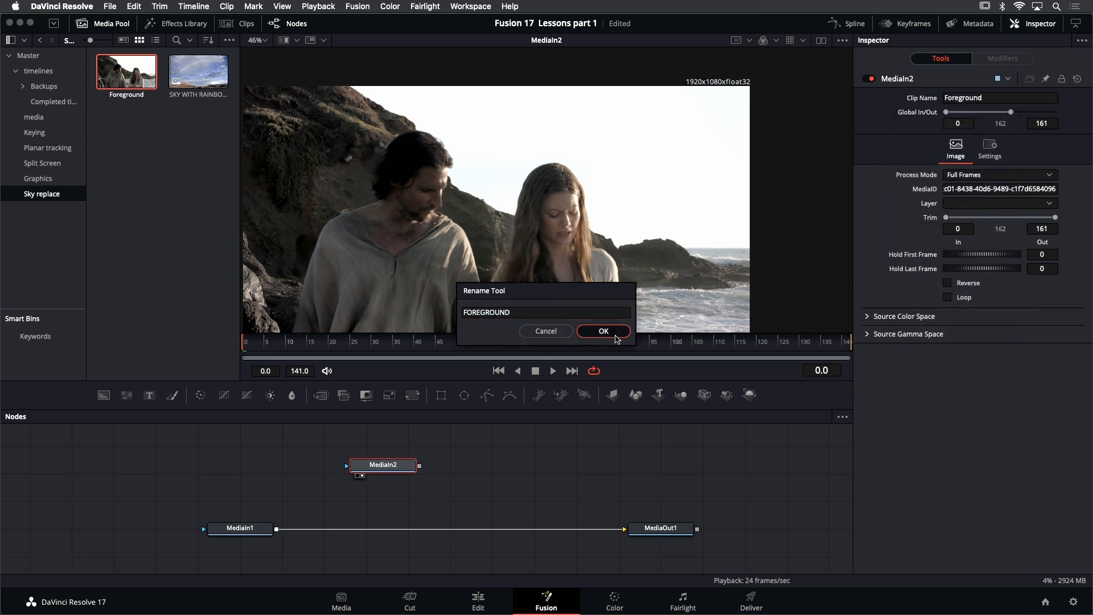
{"action": "left_click", "coordinate": [605, 332]}
View the MediaIn1 node, rename it as SKY, hide the media pool and fit the image in the viewer
{"action": "left_click", "coordinate": [246, 530]}
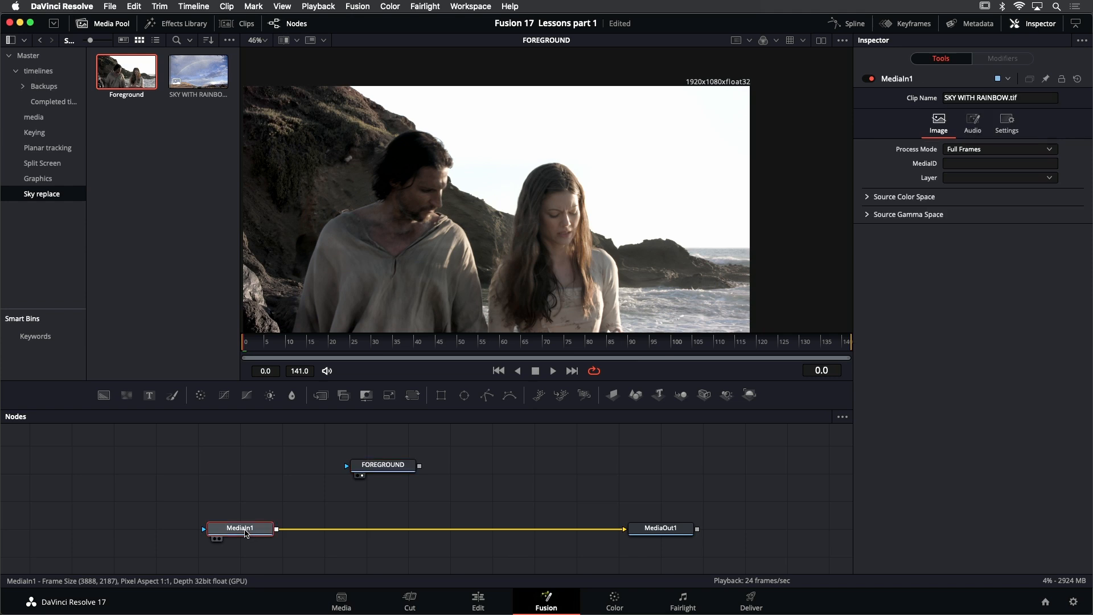
{"action": "key", "text": "1"}
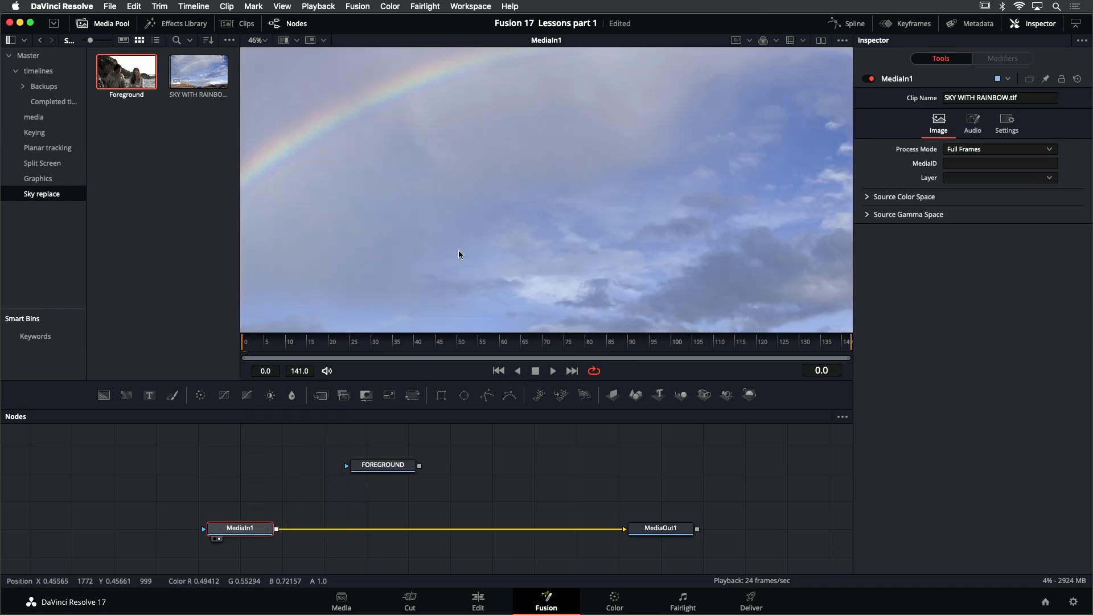
{"action": "right_click", "coordinate": [908, 81]}
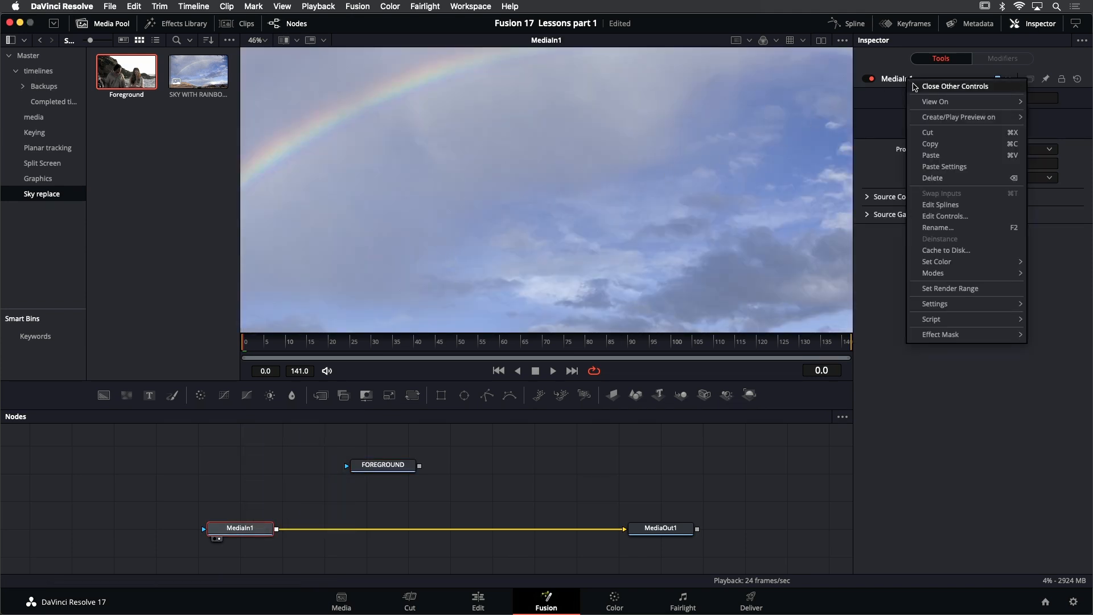
{"action": "left_click", "coordinate": [950, 228]}
{"action": "type", "text": "SKY"}
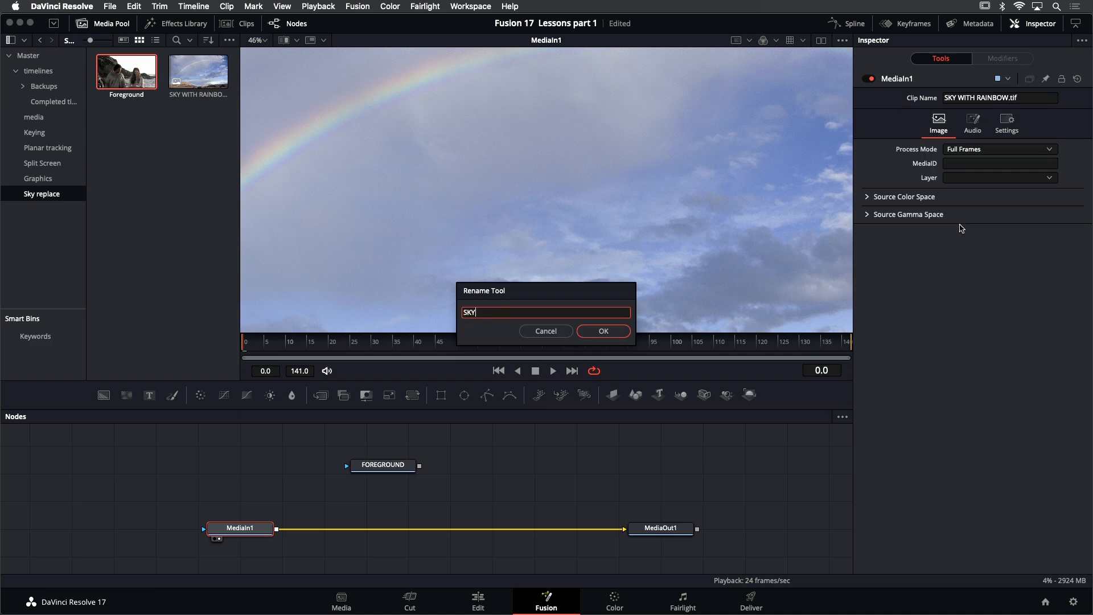
{"action": "key", "text": "Return"}
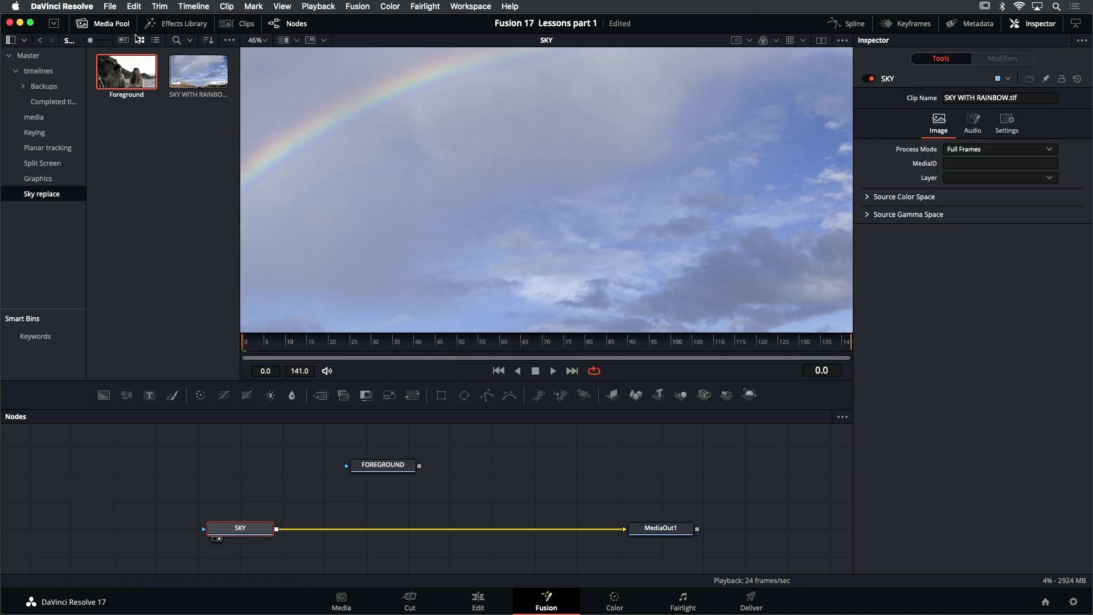
{"action": "left_click", "coordinate": [104, 24]}
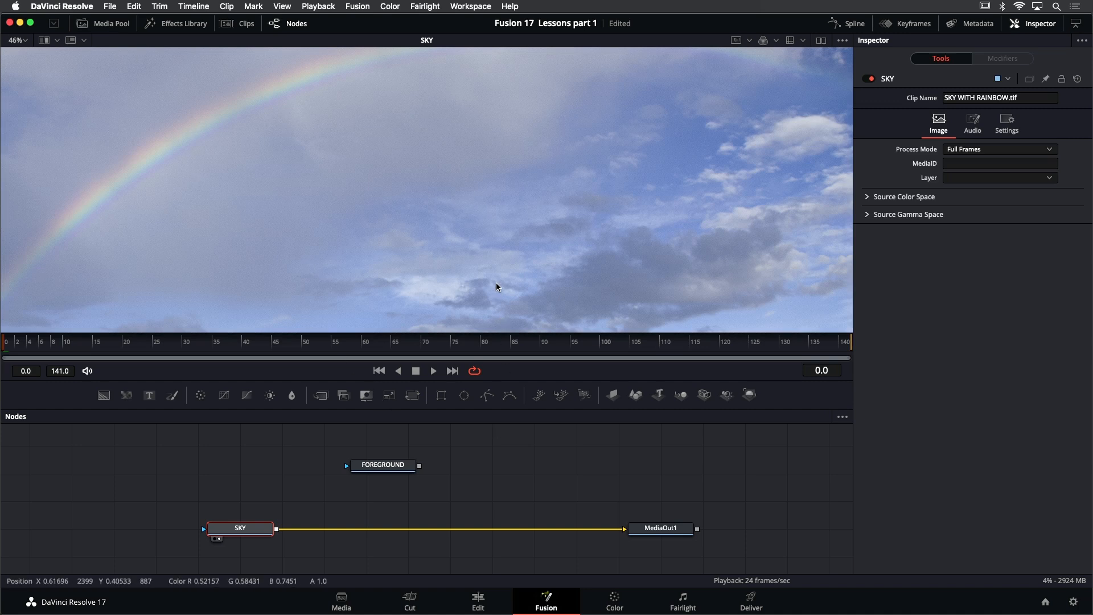
{"action": "key", "text": "super+f"}
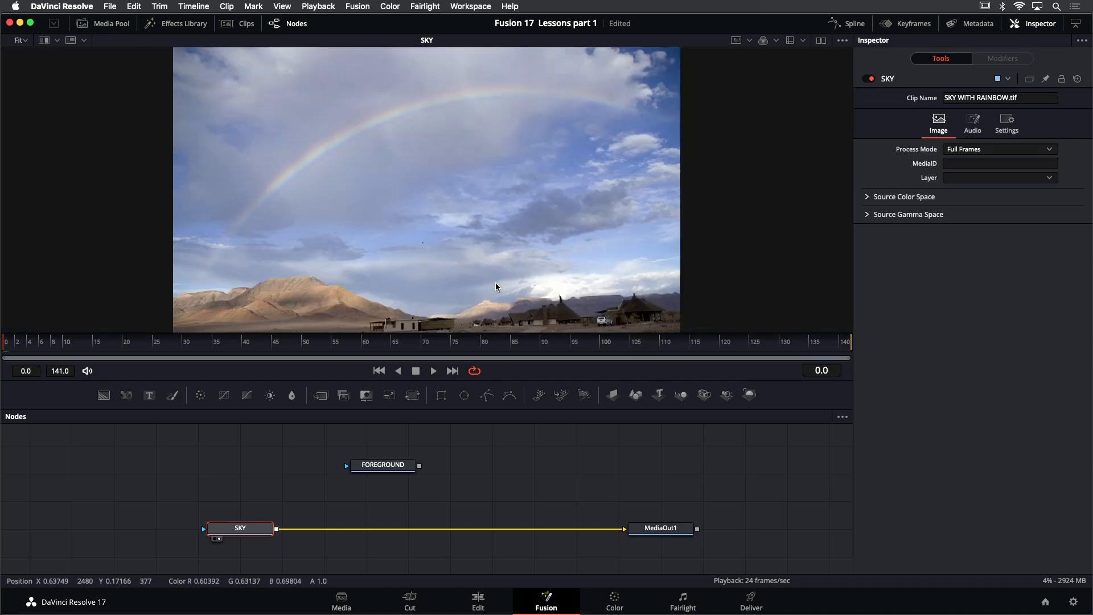
Merge FOREGROUND over SKY by joining their outputs, and view the resulting Merge node
{"action": "left_click", "coordinate": [411, 493]}
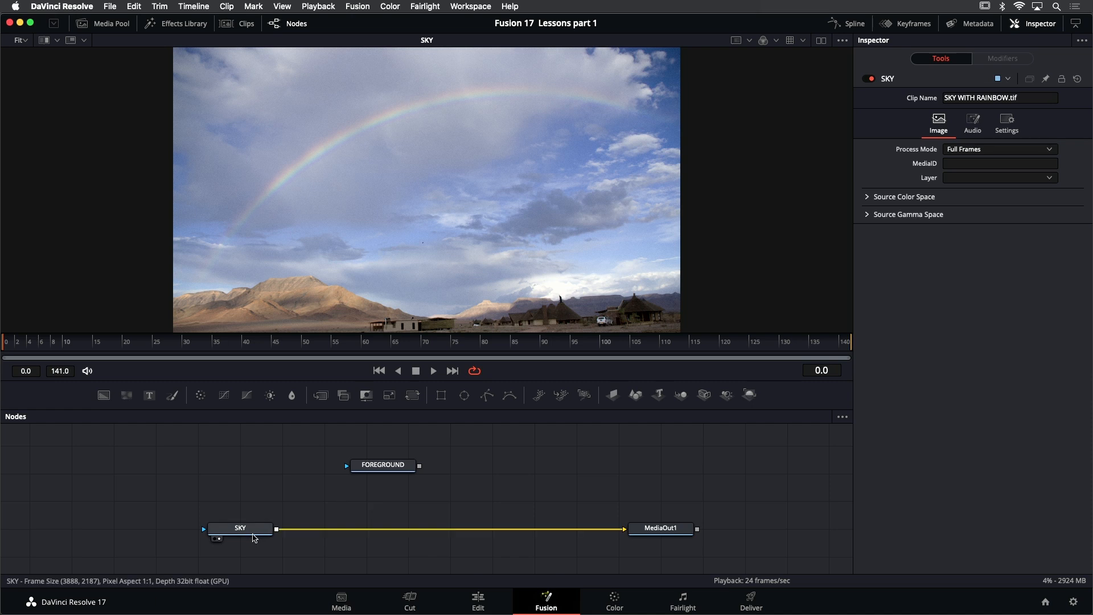
{"action": "mouse_move", "coordinate": [254, 533]}
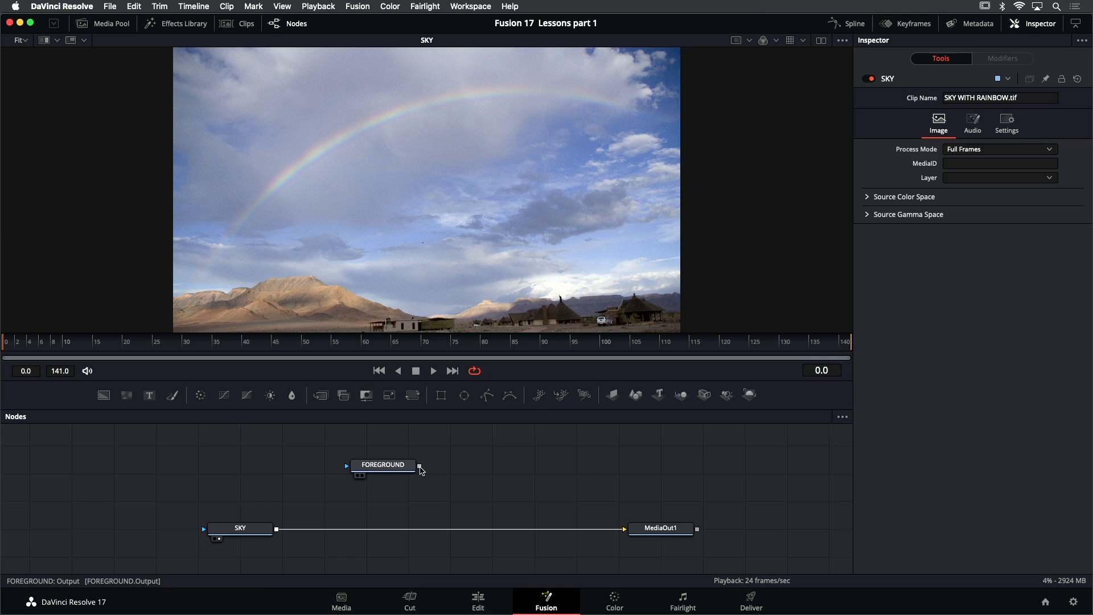
{"action": "left_click_drag", "start_coordinate": [420, 467], "coordinate": [278, 532]}
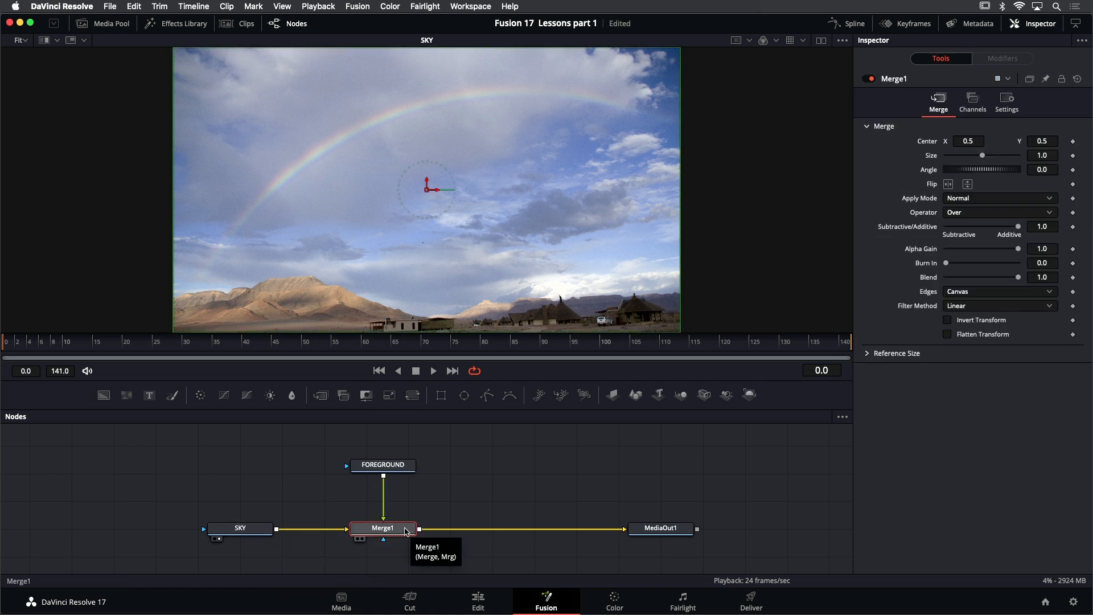
{"action": "key", "text": "1"}
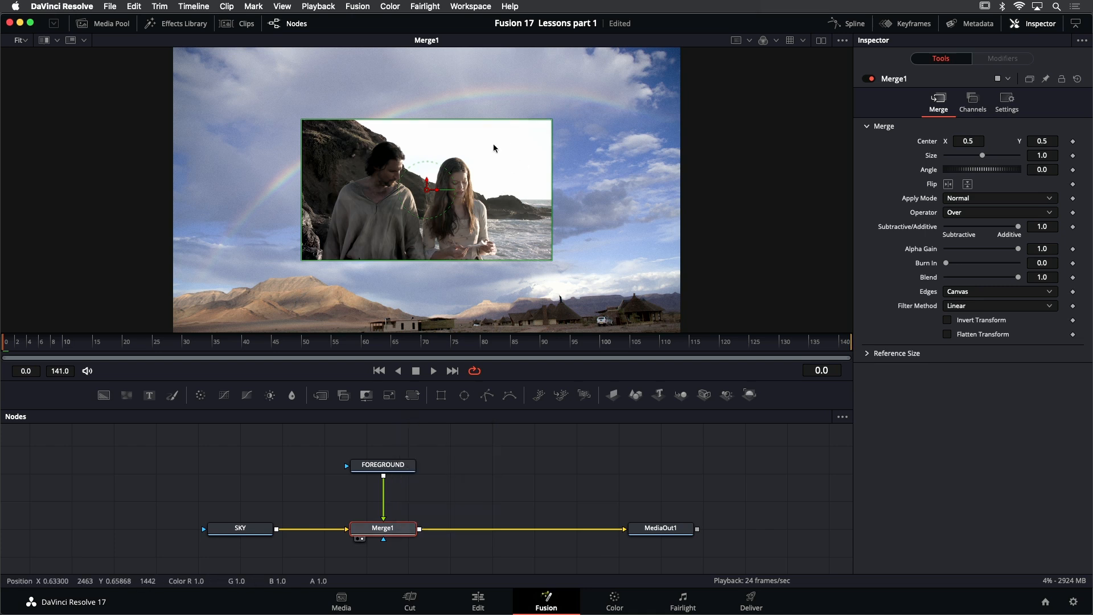
{"action": "left_click_drag", "start_coordinate": [578, 134], "coordinate": [562, 167]}
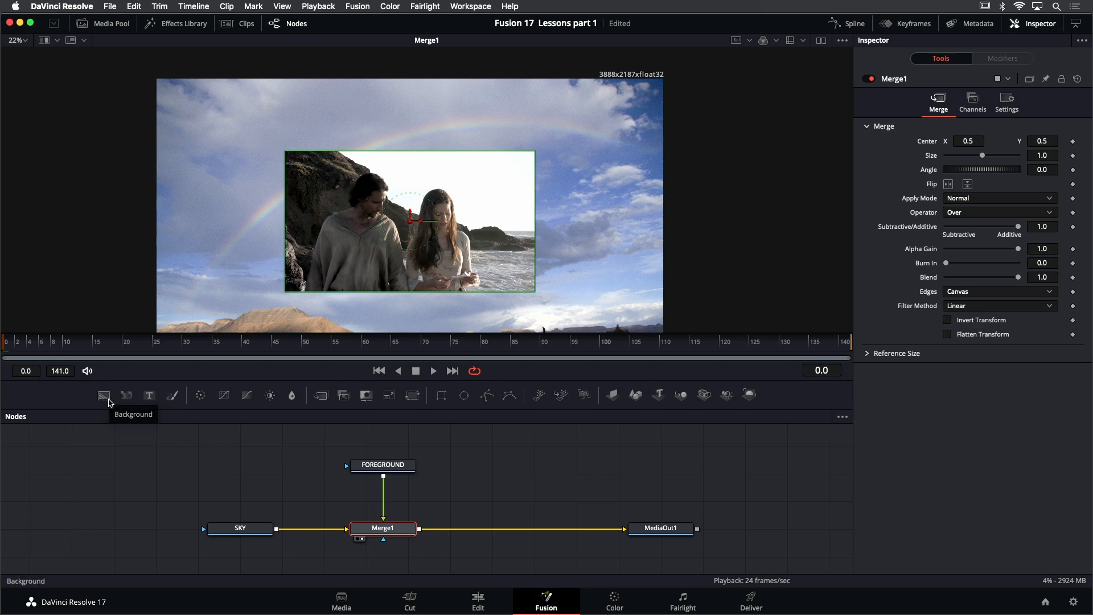
Add and view a Background node before SKY, with Auto Resolution off, Width 1920 and Height 1080
{"action": "left_click_drag", "start_coordinate": [110, 399], "coordinate": [99, 528]}
{"action": "key", "text": "1"}
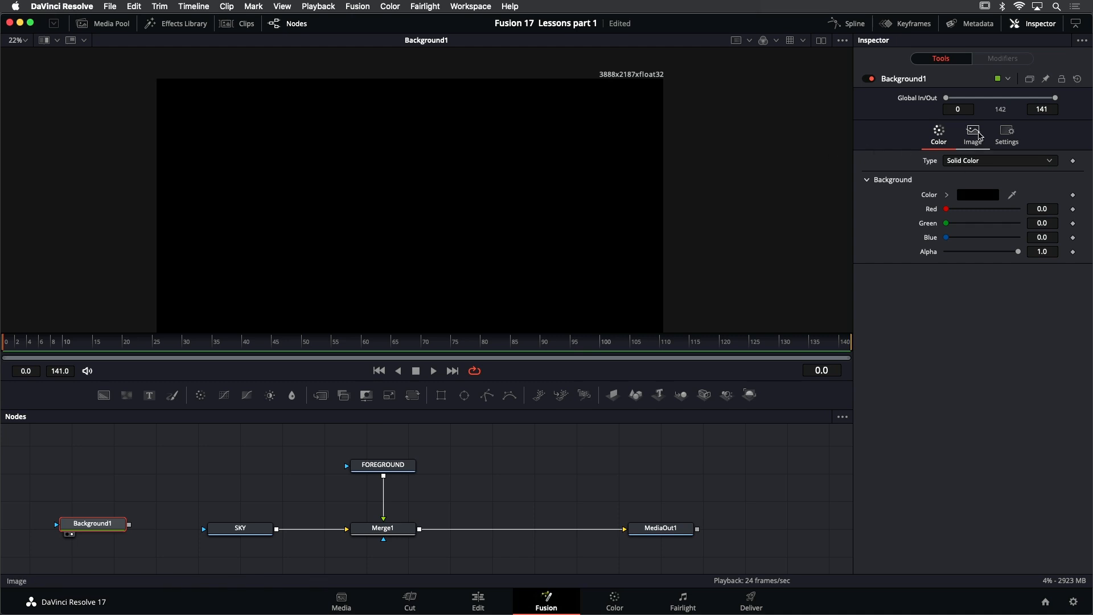
{"action": "left_click", "coordinate": [976, 135]}
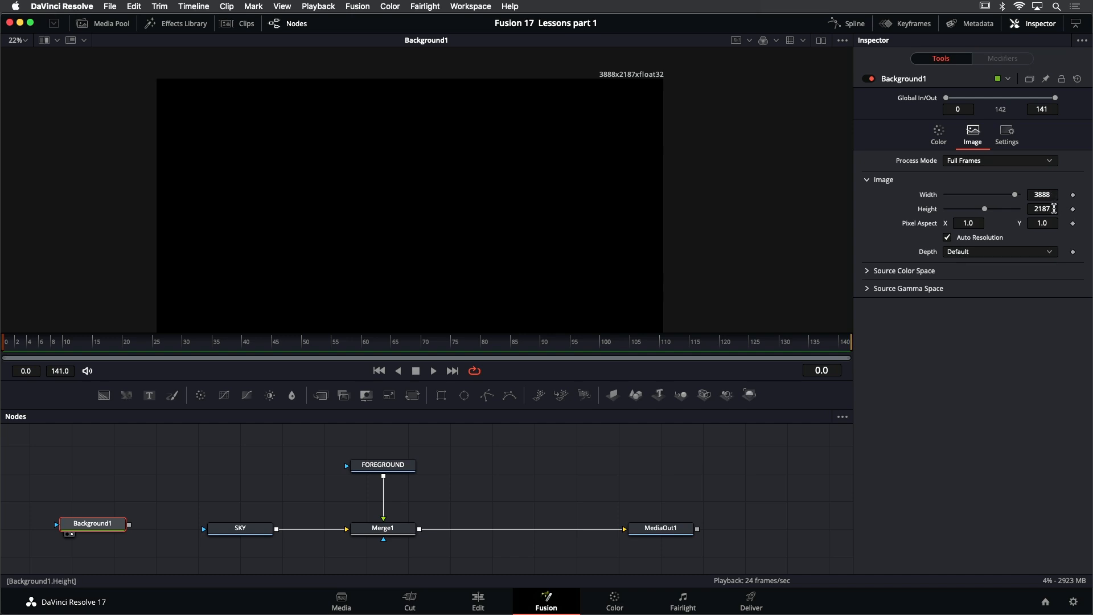
{"action": "left_click", "coordinate": [968, 242]}
{"action": "left_click", "coordinate": [1053, 195]}
{"action": "type", "text": "1920"}
{"action": "key", "text": "Tab"}
{"action": "type", "text": "1080"}
{"action": "key", "text": "Return"}
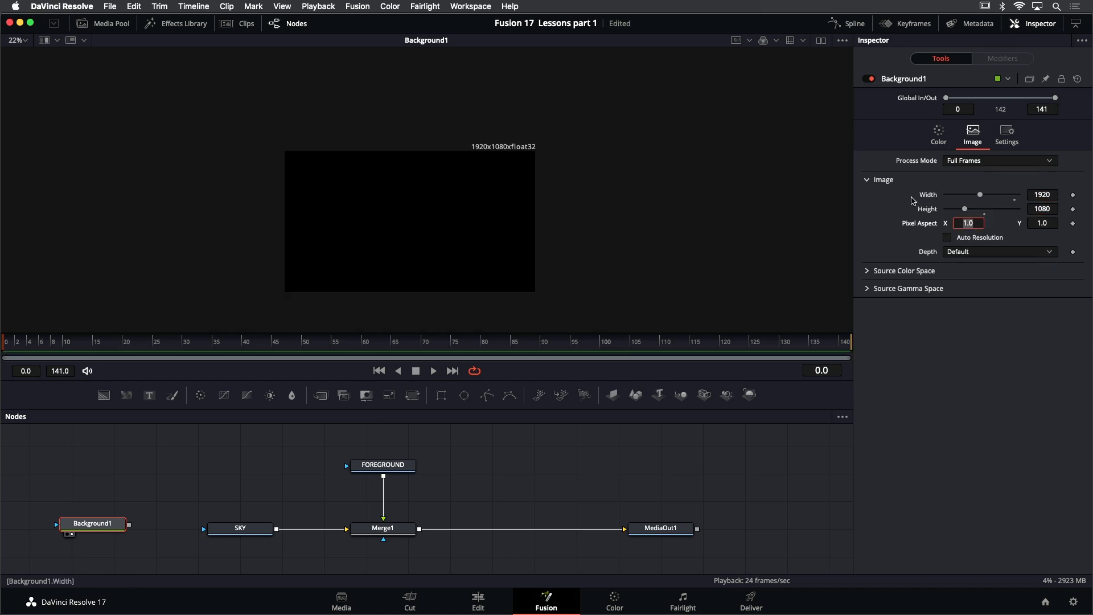
{"action": "left_click_drag", "start_coordinate": [512, 178], "coordinate": [610, 112]}
{"action": "scroll", "coordinate": [530, 161], "scroll_direction": "up", "scroll_amount": 2}
{"action": "scroll", "coordinate": [611, 112], "scroll_direction": "down", "scroll_amount": 1}
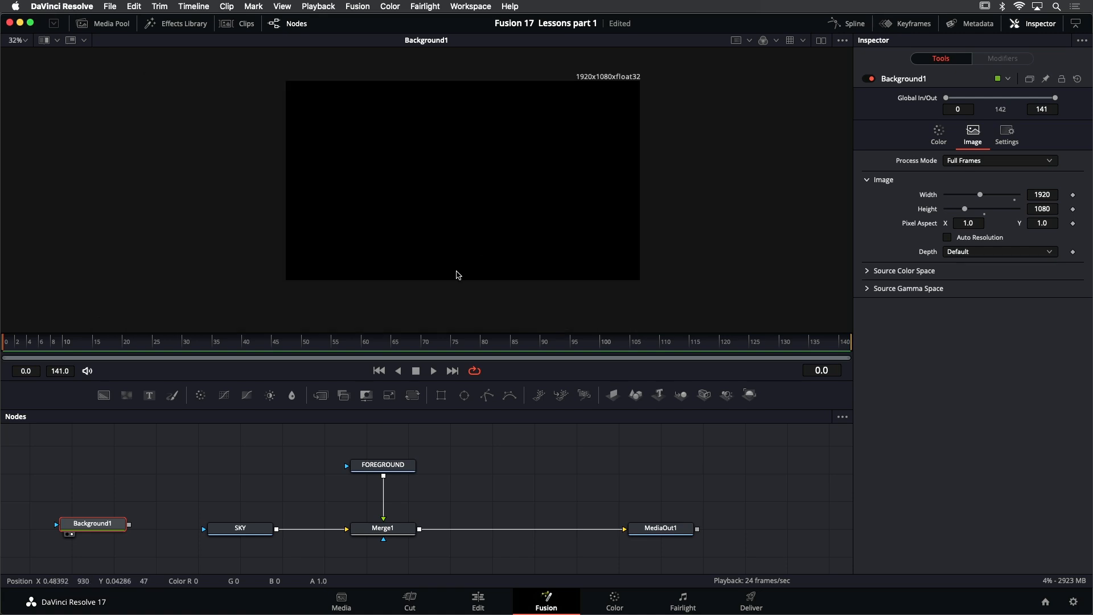
Move the SKY node up above the Merge row and add a new Merge node beneath it
{"action": "left_click_drag", "start_coordinate": [233, 531], "coordinate": [232, 467]}
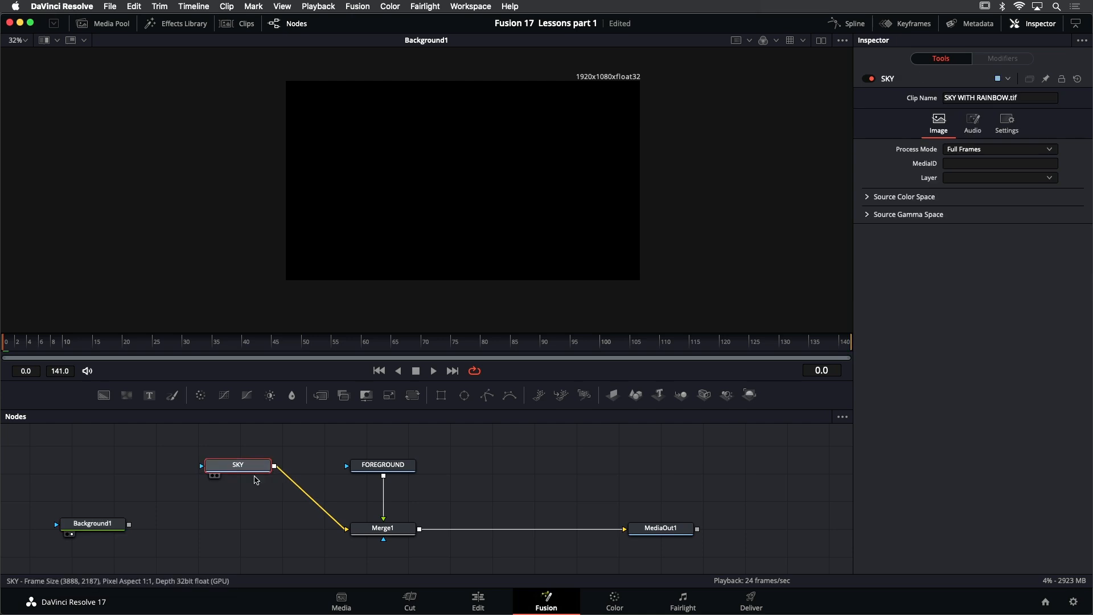
{"action": "left_click", "coordinate": [239, 531]}
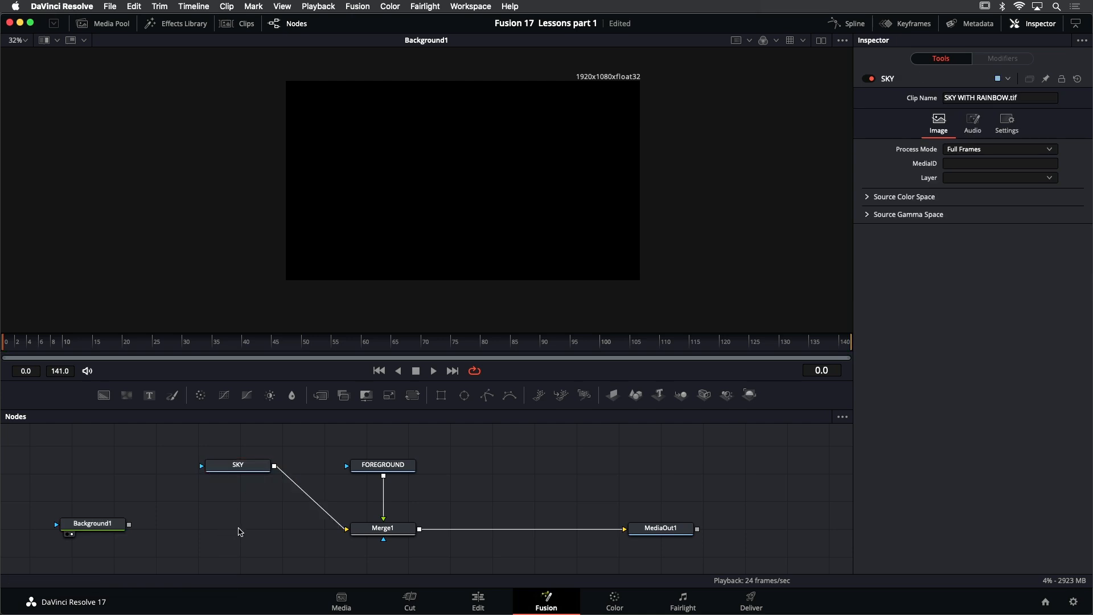
{"action": "key", "text": "shift+space"}
{"action": "type", "text": "trans"}
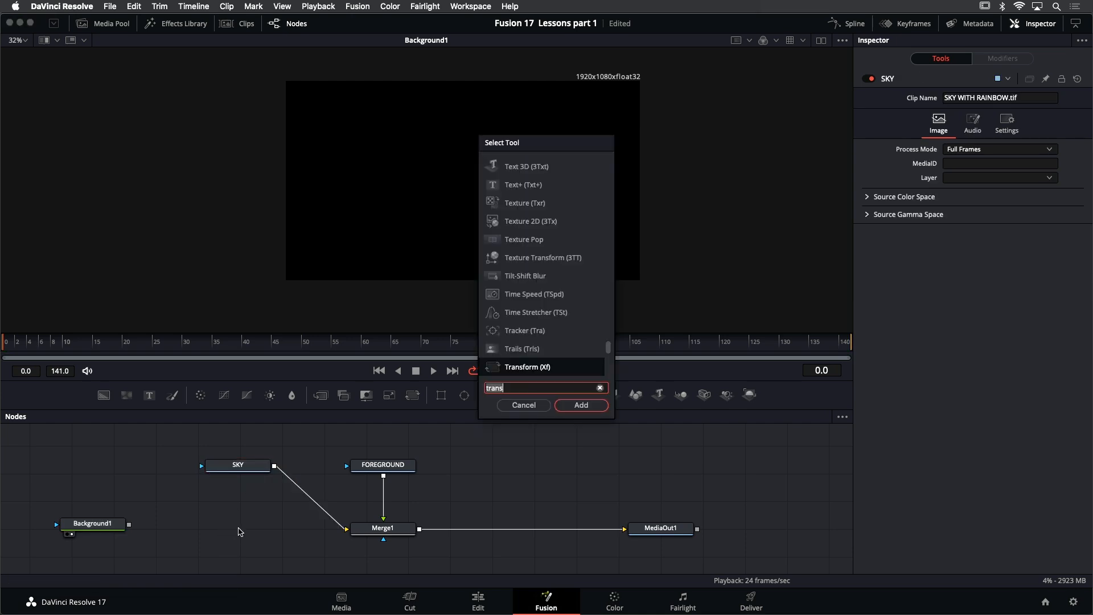
{"action": "key", "text": "BackSpace"}
{"action": "key", "text": "BackSpace"}
{"action": "key", "text": "BackSpace"}
{"action": "key", "text": "BackSpace"}
{"action": "key", "text": "BackSpace"}
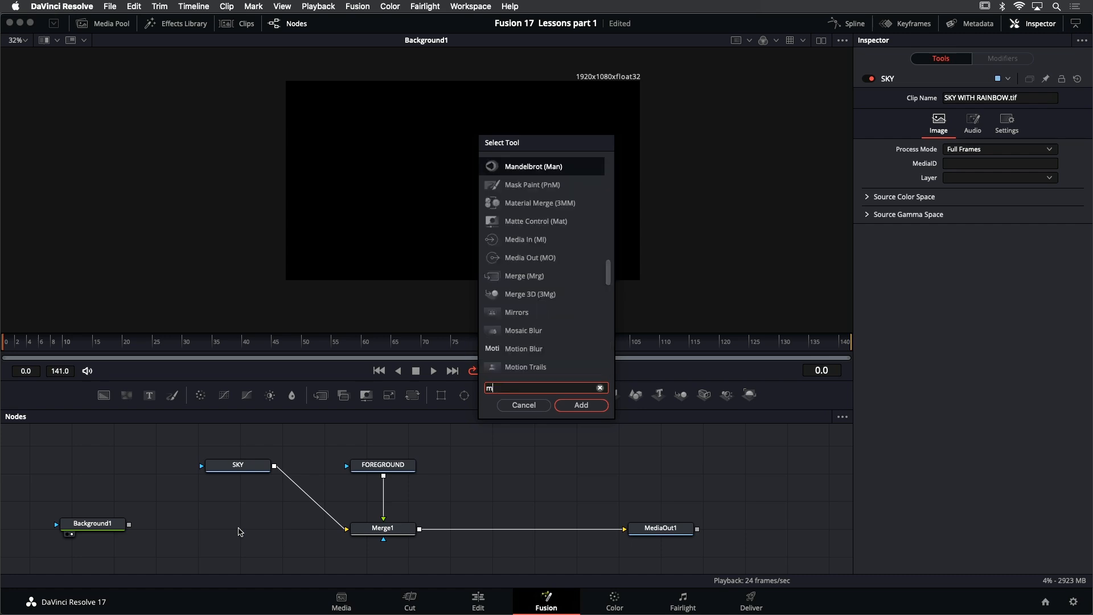
{"action": "type", "text": "merge"}
{"action": "key", "text": "Return"}
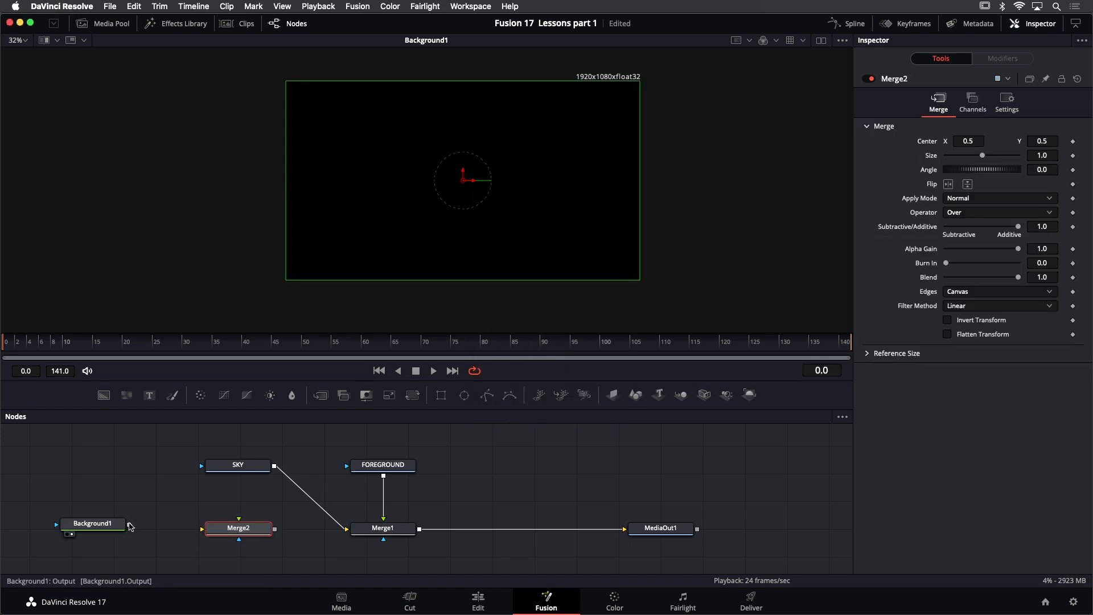
Feed Background1 into Merge2 as the background and SKY as its foreground, and view Merge2
{"action": "left_click_drag", "start_coordinate": [130, 525], "coordinate": [203, 531]}
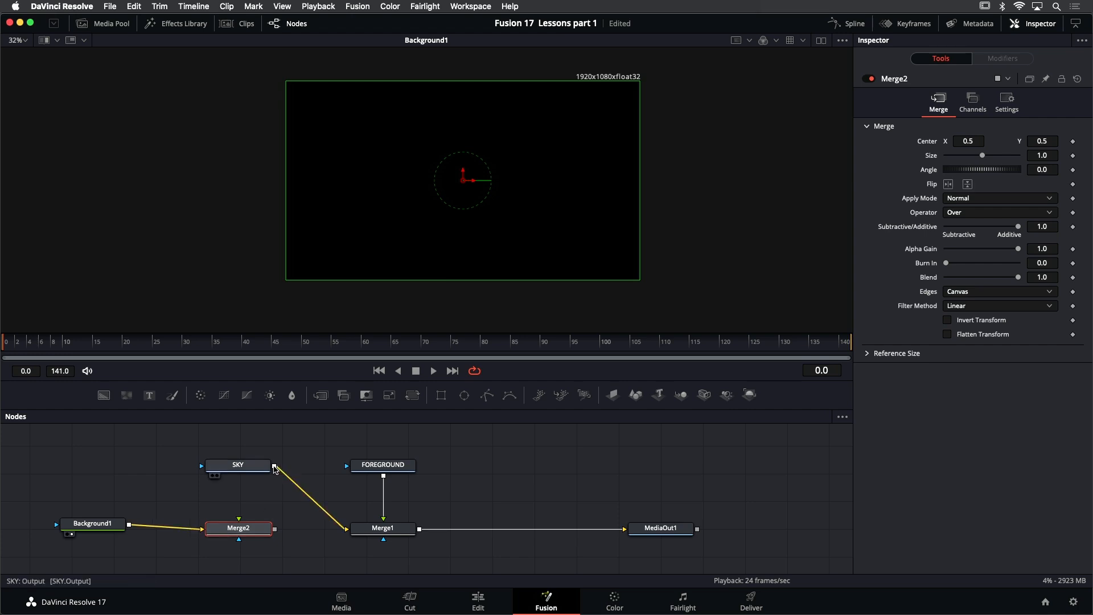
{"action": "left_click_drag", "start_coordinate": [274, 467], "coordinate": [512, 250]}
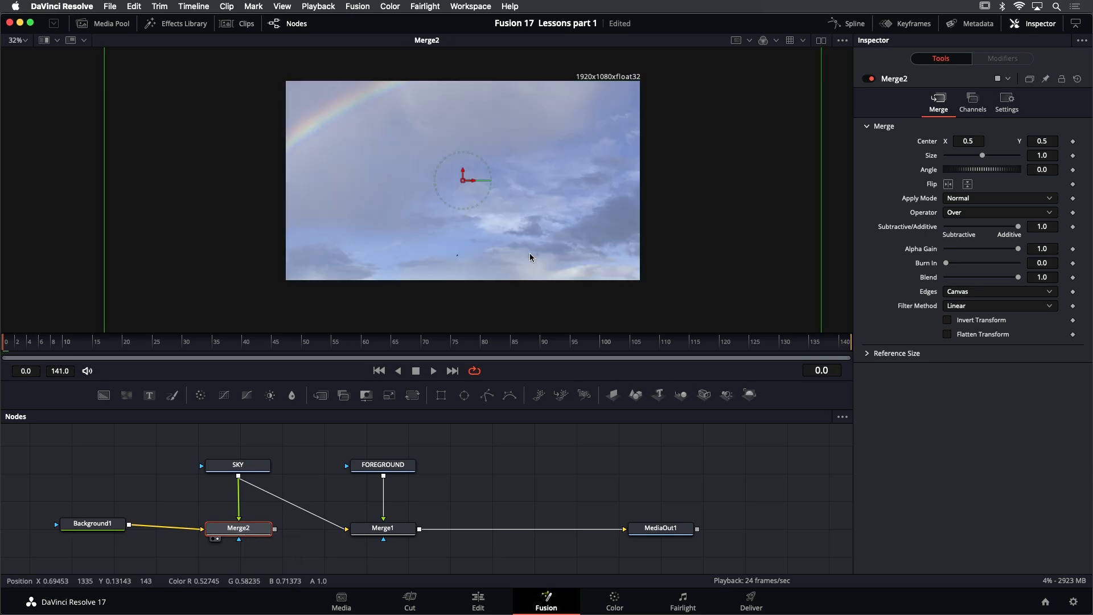
Try repositioning the oversized sky within the 1920 x 1080 frame, and undo the move
{"action": "scroll", "coordinate": [522, 248], "scroll_direction": "down", "scroll_amount": 2}
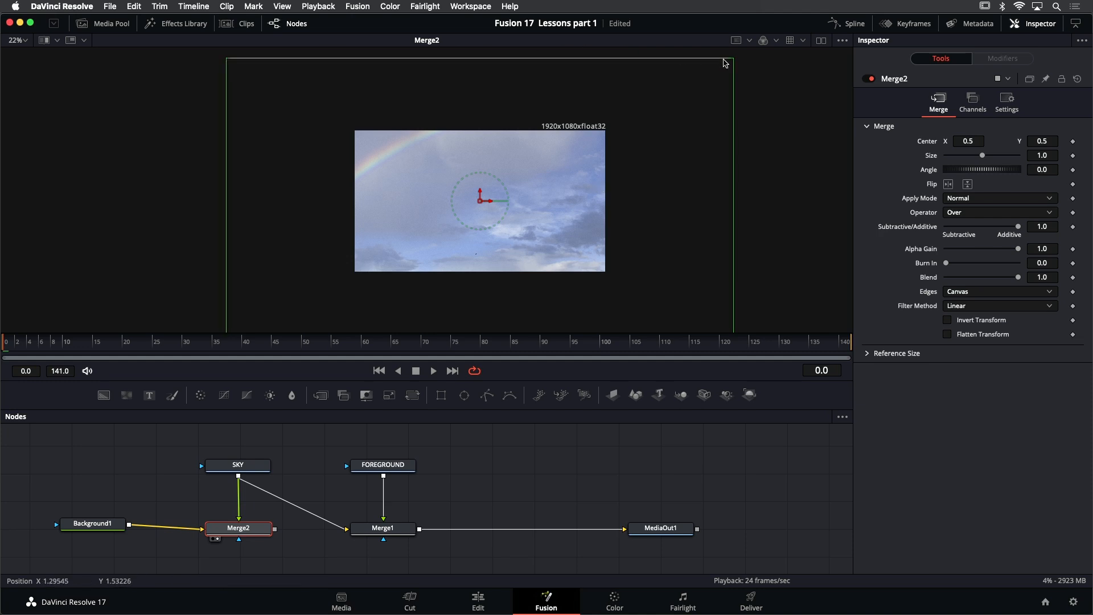
{"action": "scroll", "coordinate": [723, 193], "scroll_direction": "down", "scroll_amount": 1}
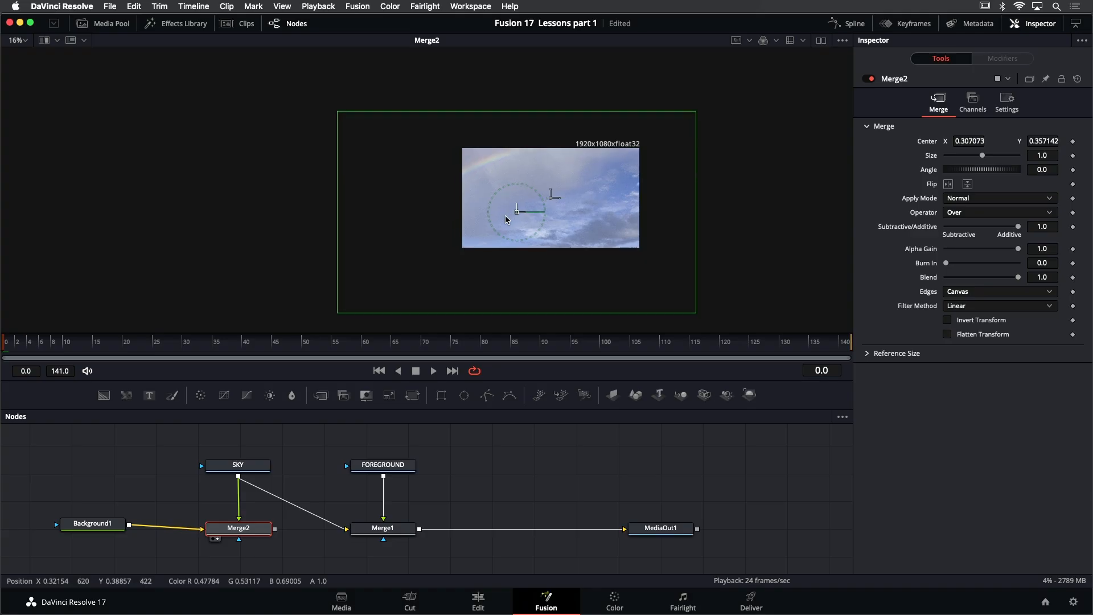
{"action": "left_click_drag", "start_coordinate": [505, 215], "coordinate": [545, 165]}
{"action": "key", "text": "super+z"}
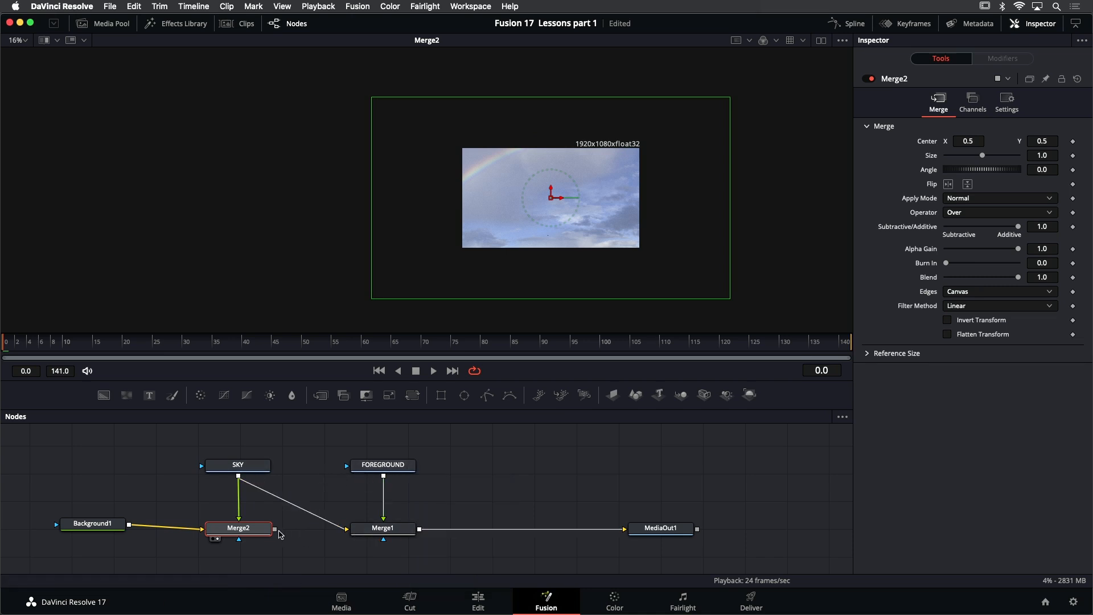
Connect Merge2's output to the background input of Merge1 in place of SKY, and view Merge1
{"action": "left_click_drag", "start_coordinate": [275, 529], "coordinate": [349, 531]}
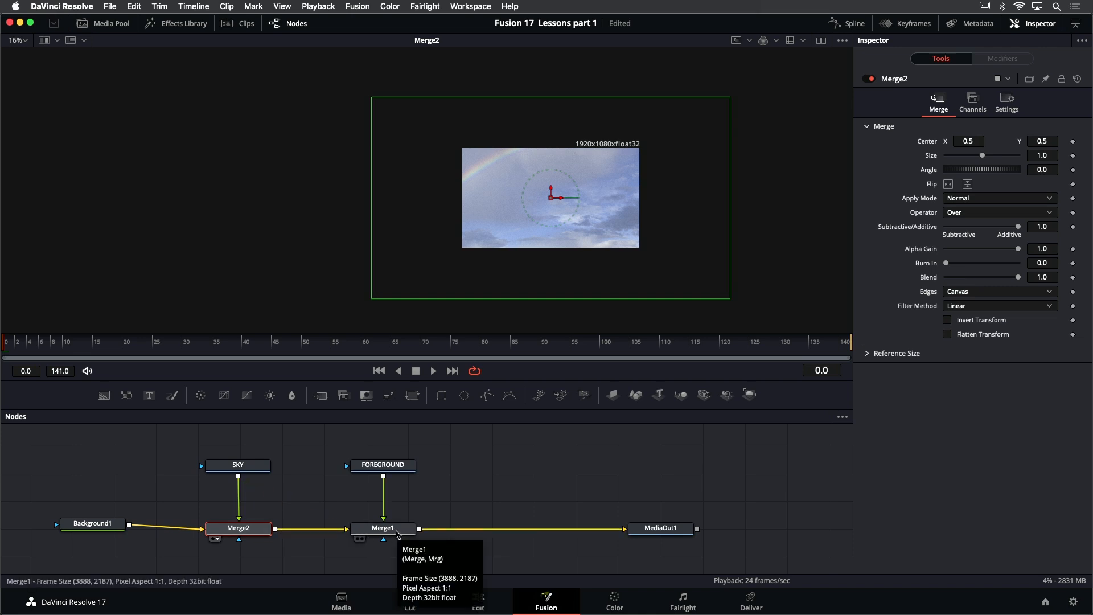
{"action": "left_click", "coordinate": [397, 534]}
{"action": "key", "text": "2"}
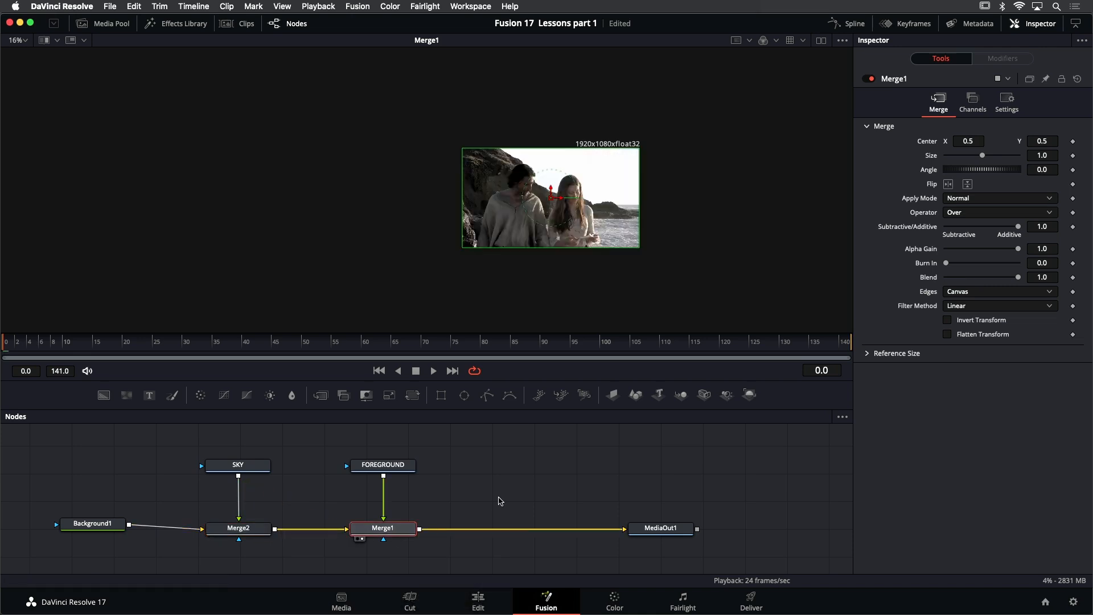
{"action": "scroll", "coordinate": [598, 185], "scroll_direction": "up", "scroll_amount": 2}
{"action": "scroll", "coordinate": [598, 189], "scroll_direction": "up", "scroll_amount": 2}
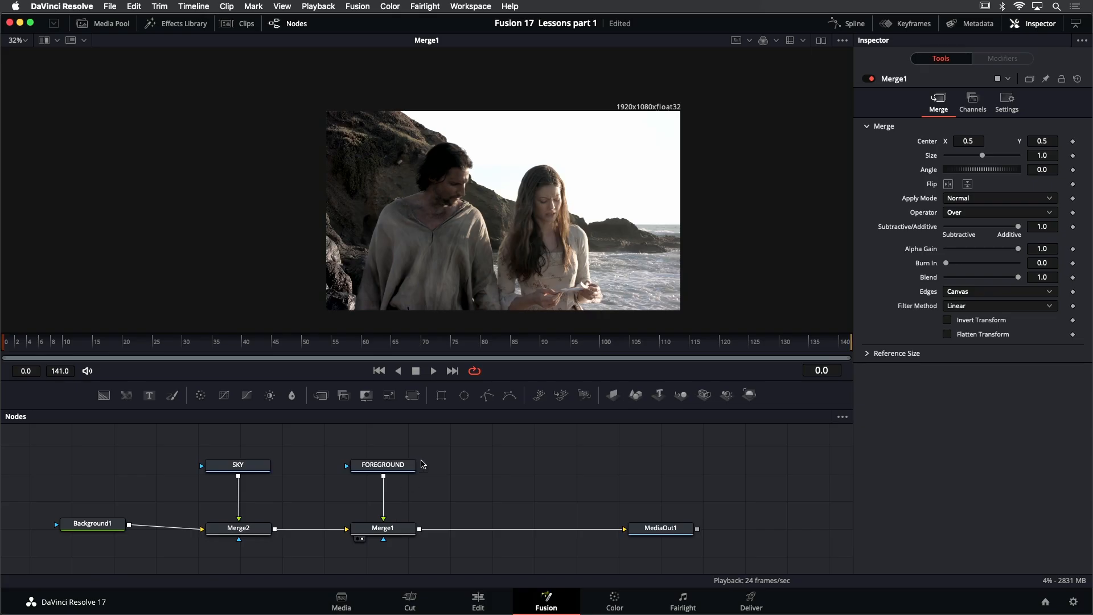
Move FOREGROUND up and insert a Luma Keyer from the Matte tools between it and Merge1
{"action": "left_click_drag", "start_coordinate": [421, 463], "coordinate": [428, 437]}
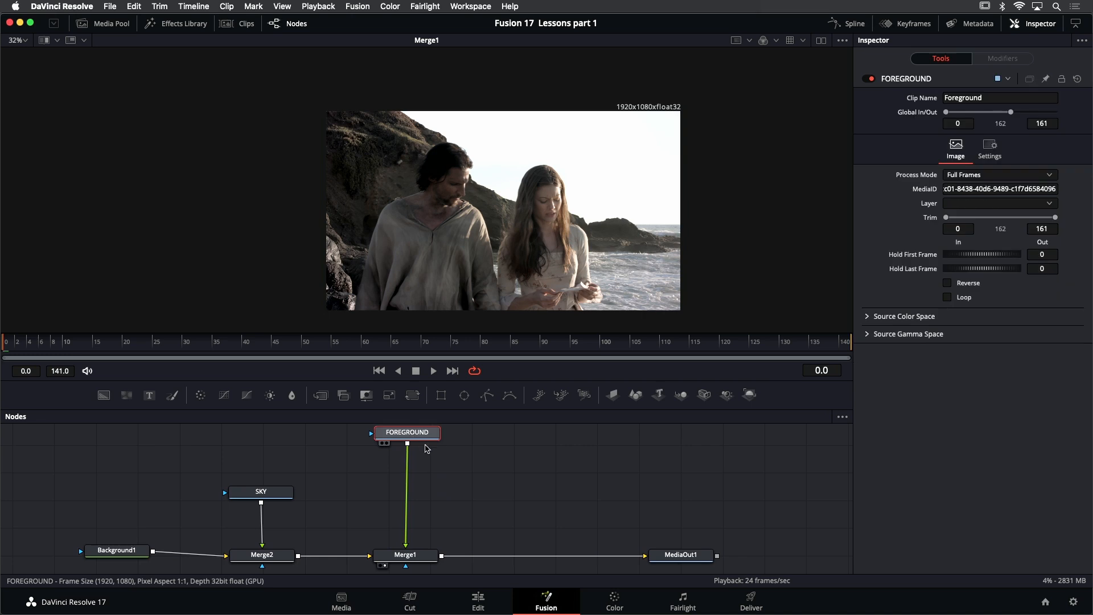
{"action": "left_click", "coordinate": [181, 29]}
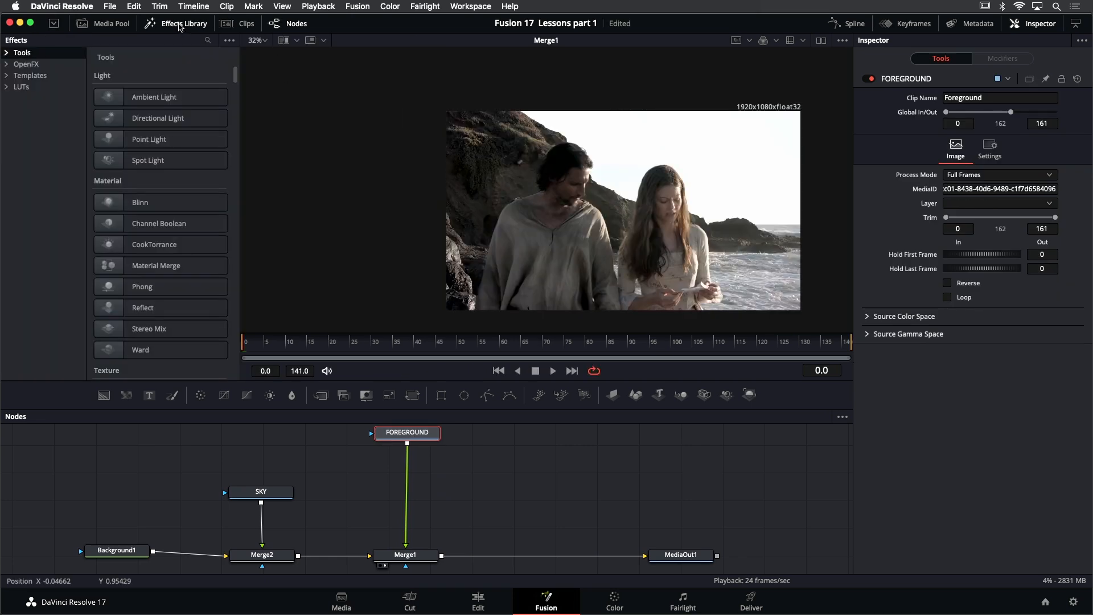
{"action": "left_click", "coordinate": [5, 53]}
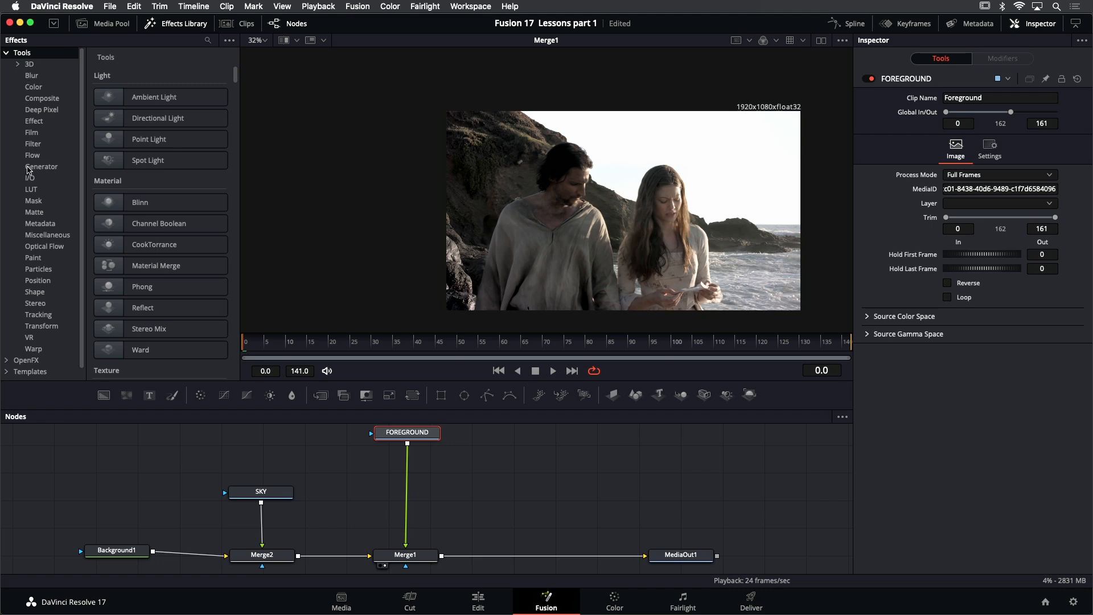
{"action": "left_click", "coordinate": [34, 212]}
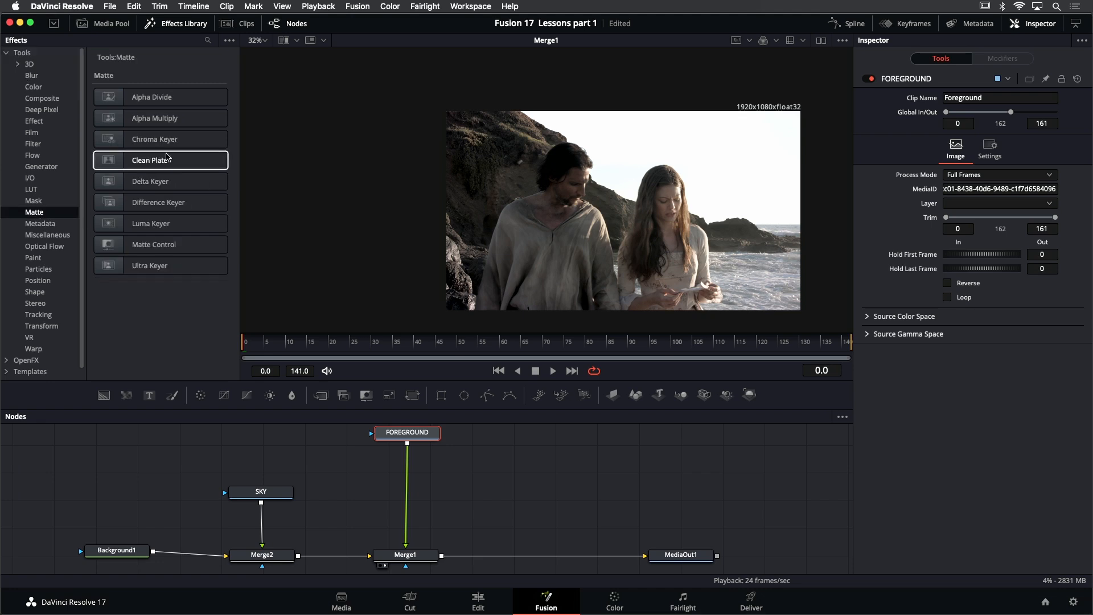
{"action": "left_click", "coordinate": [167, 230]}
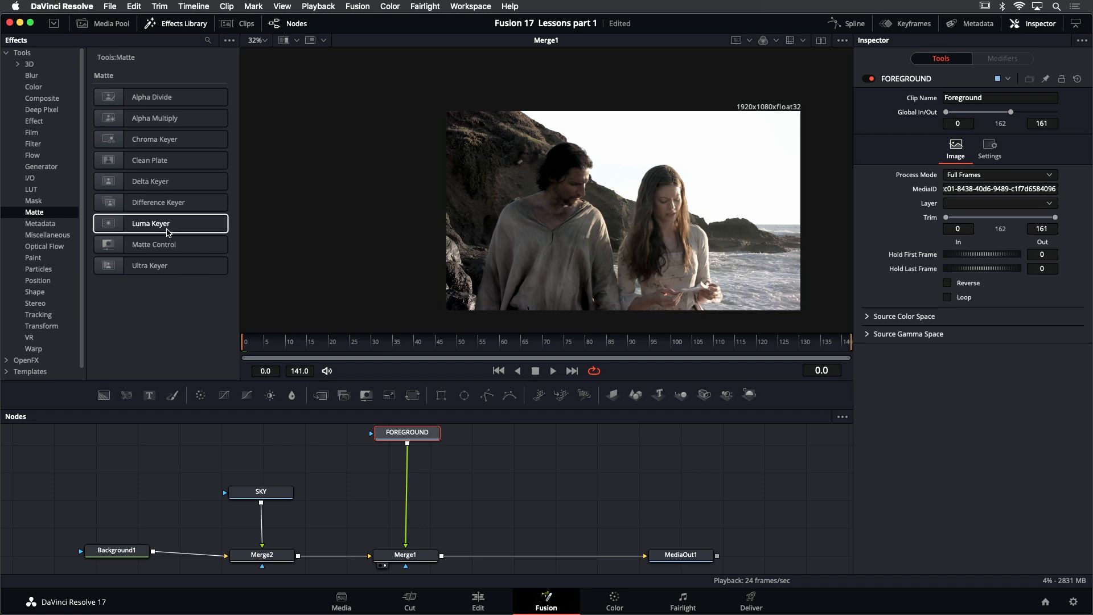
{"action": "left_click_drag", "start_coordinate": [168, 232], "coordinate": [411, 471]}
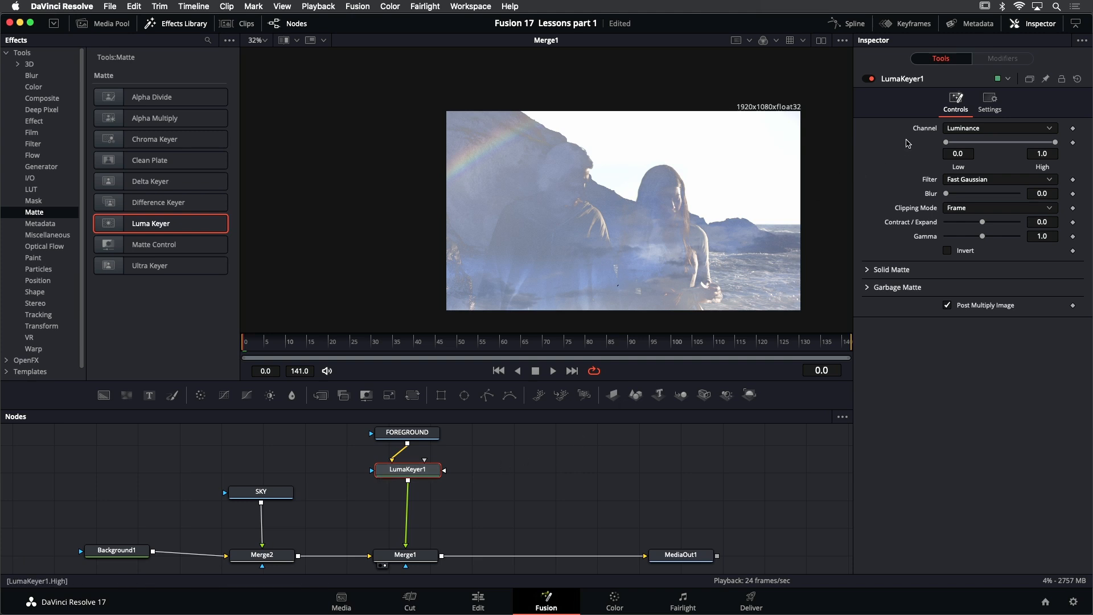
{"action": "left_click", "coordinate": [1012, 132]}
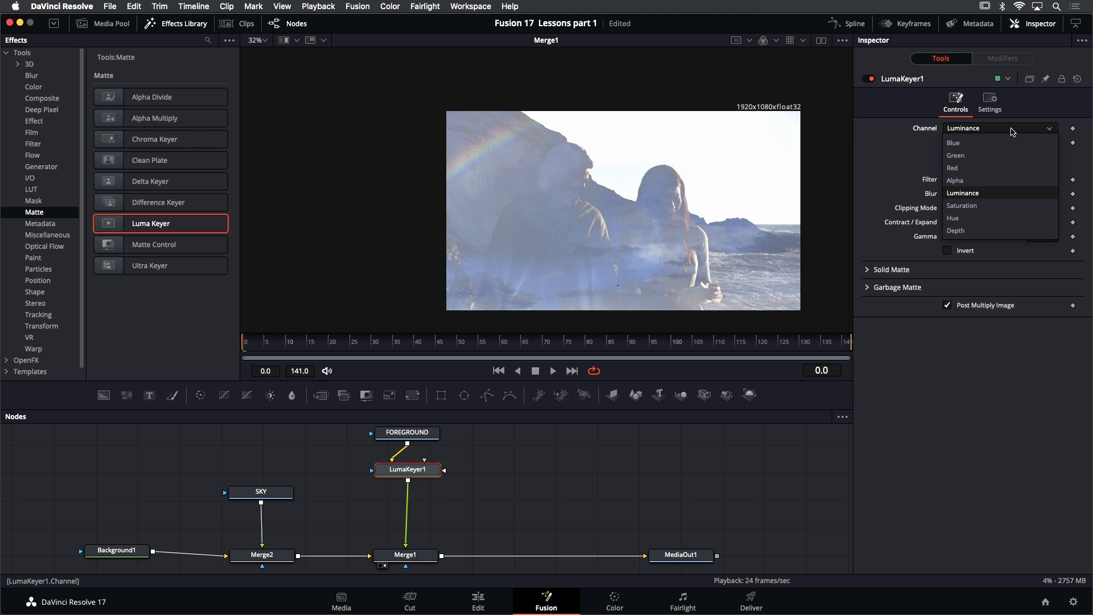
{"action": "left_click", "coordinate": [905, 124]}
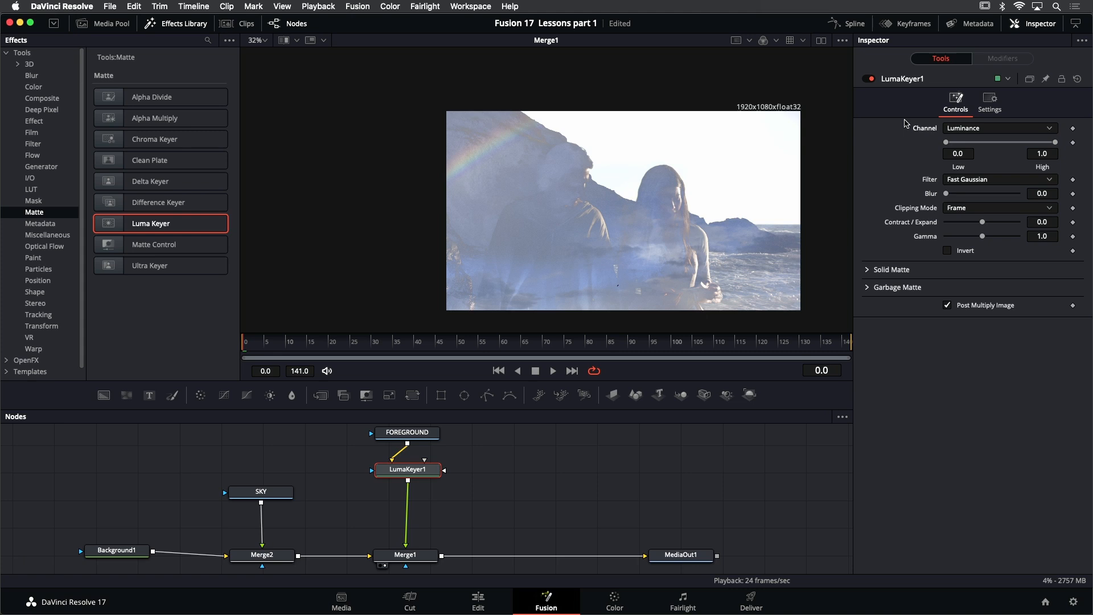
Switch the viewer to the Alpha channel and view the LumaKeyer1 node
{"action": "left_click_drag", "start_coordinate": [722, 182], "coordinate": [650, 163]}
{"action": "scroll", "coordinate": [652, 158], "scroll_direction": "up", "scroll_amount": 1}
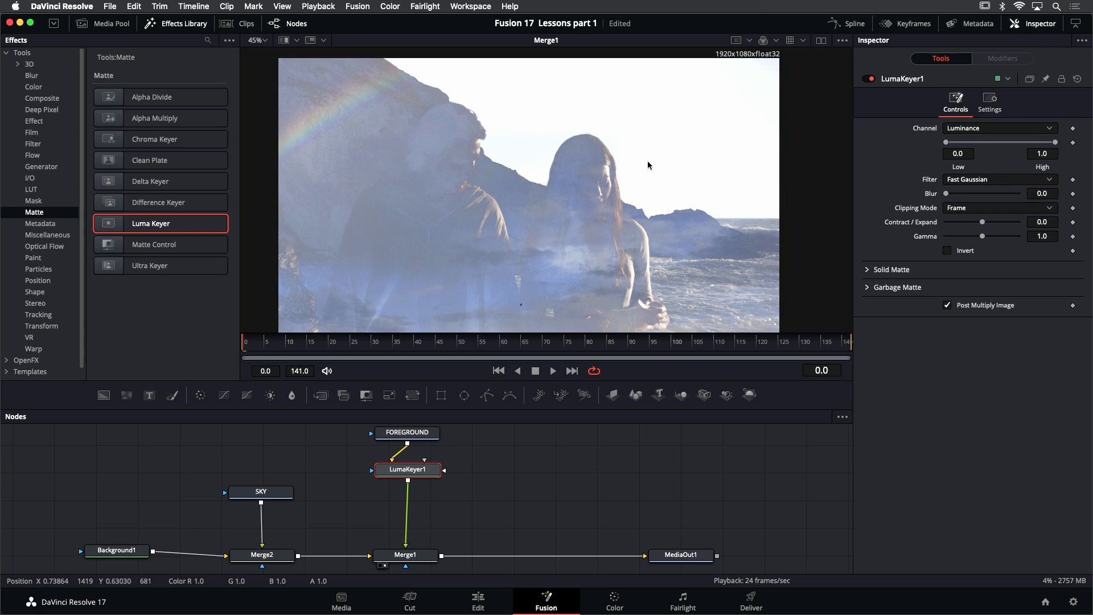
{"action": "left_click", "coordinate": [776, 41]}
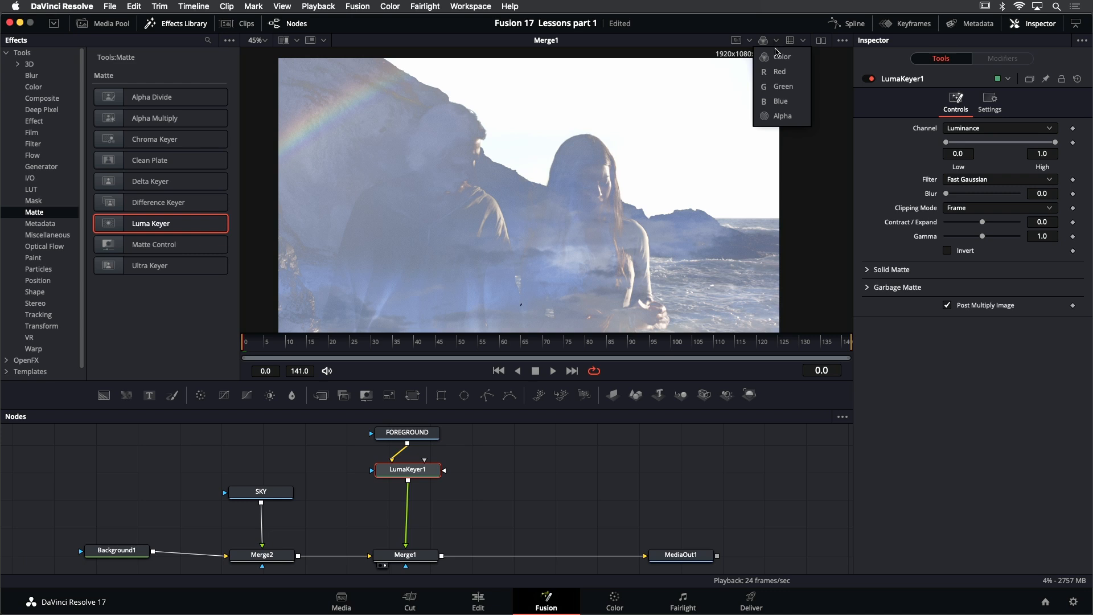
{"action": "left_click", "coordinate": [779, 116]}
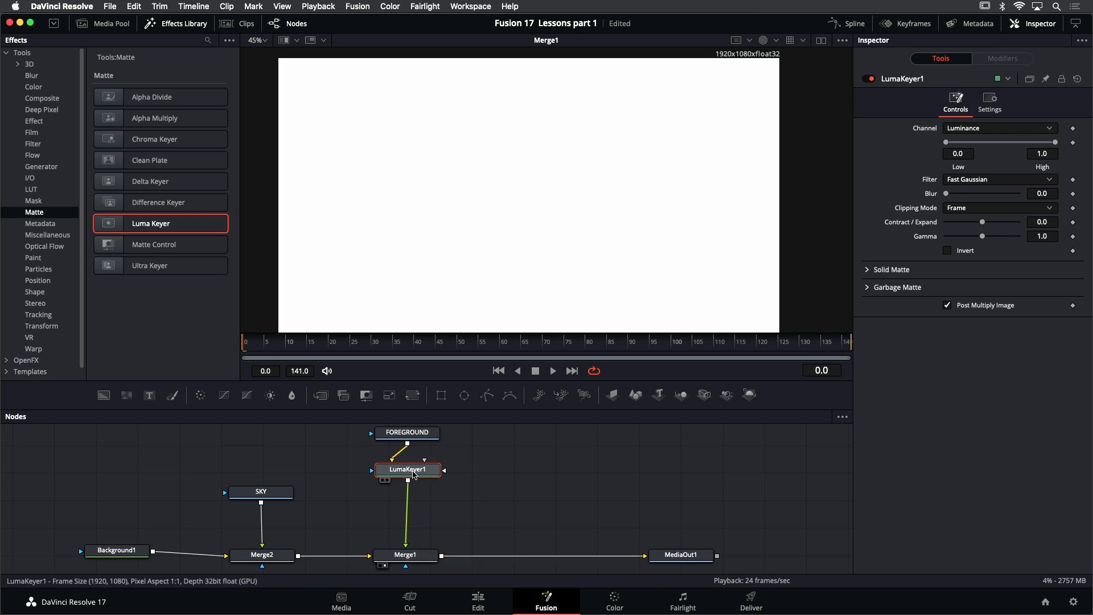
{"action": "mouse_move", "coordinate": [413, 473]}
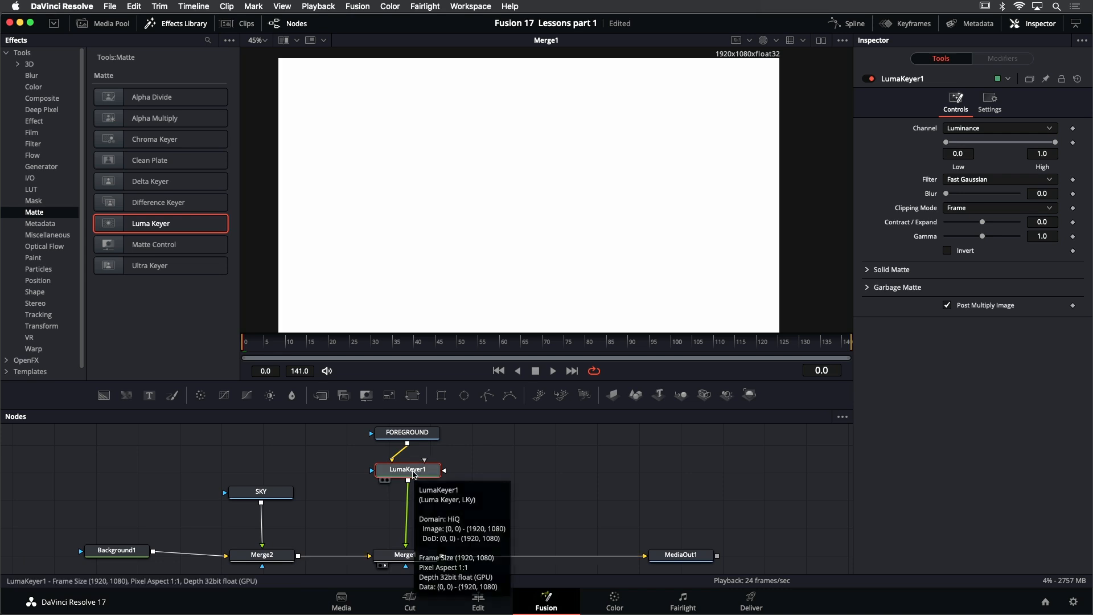
{"action": "key", "text": "1"}
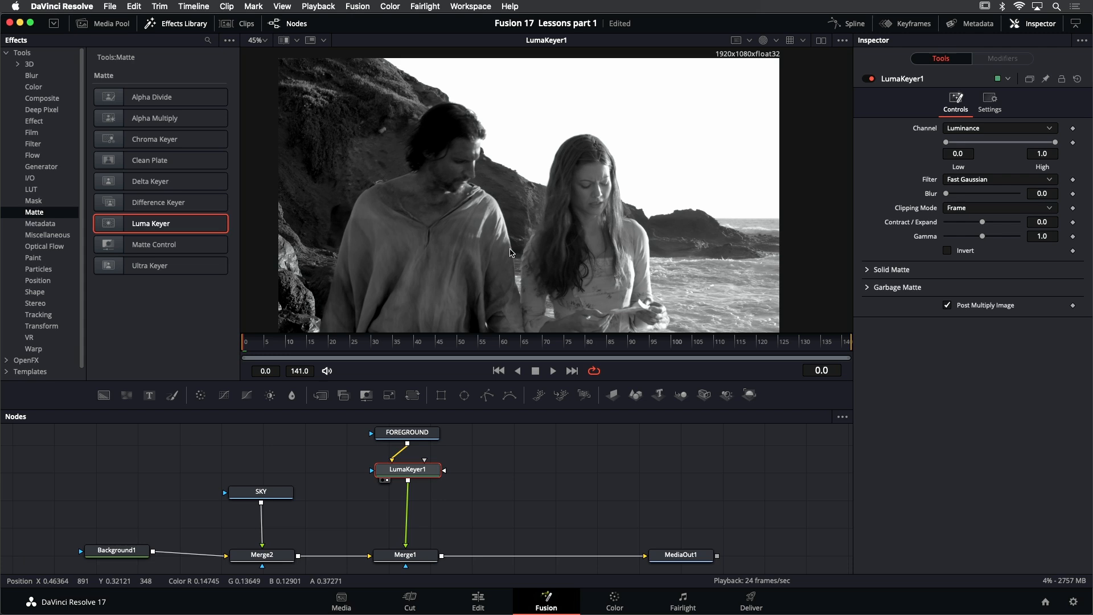
Set the luma key's range to Low 0.75 and High 0.9, with the effects library hidden
{"action": "left_click", "coordinate": [172, 26]}
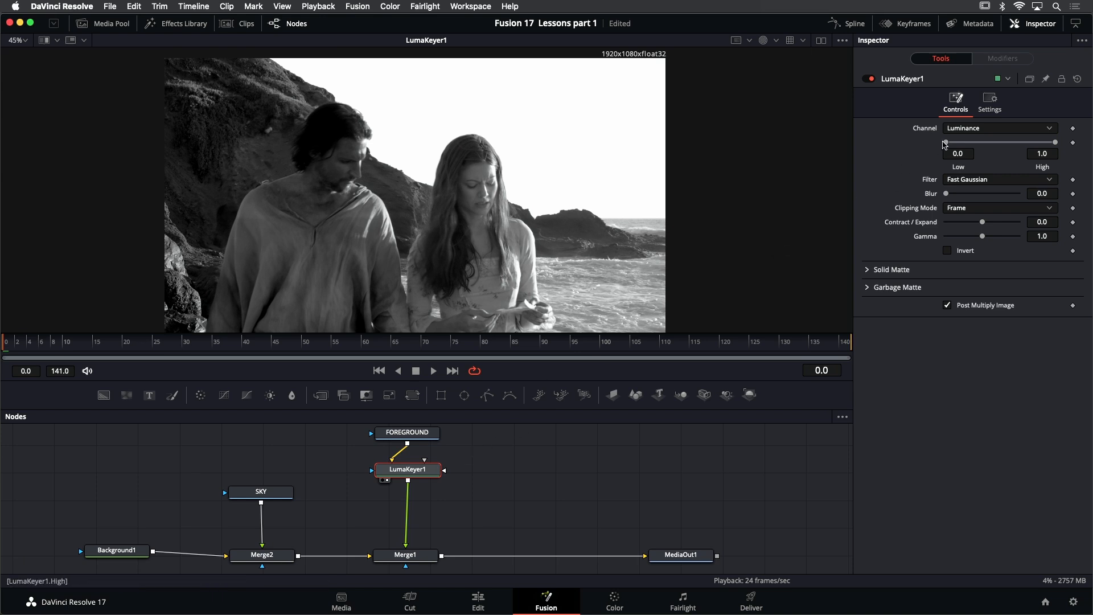
{"action": "left_click_drag", "start_coordinate": [948, 145], "coordinate": [1051, 146]}
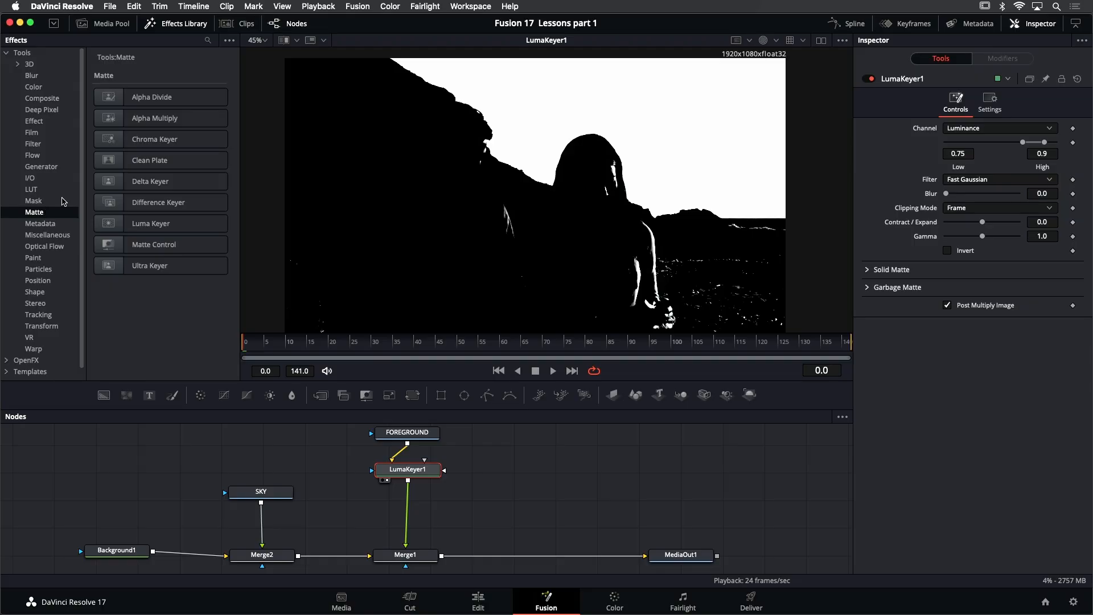
Insert an Erode / Dilate filter between LumaKeyer1 and Merge1, and view it
{"action": "left_click", "coordinate": [168, 23]}
{"action": "left_click", "coordinate": [178, 26]}
{"action": "left_click", "coordinate": [33, 145]}
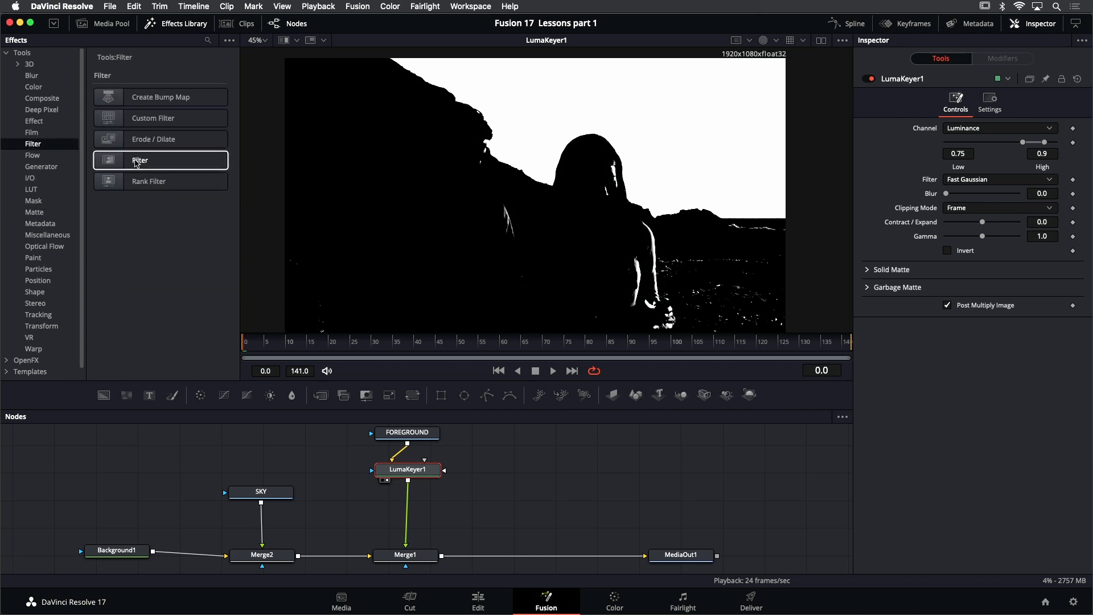
{"action": "left_click_drag", "start_coordinate": [152, 139], "coordinate": [410, 505]}
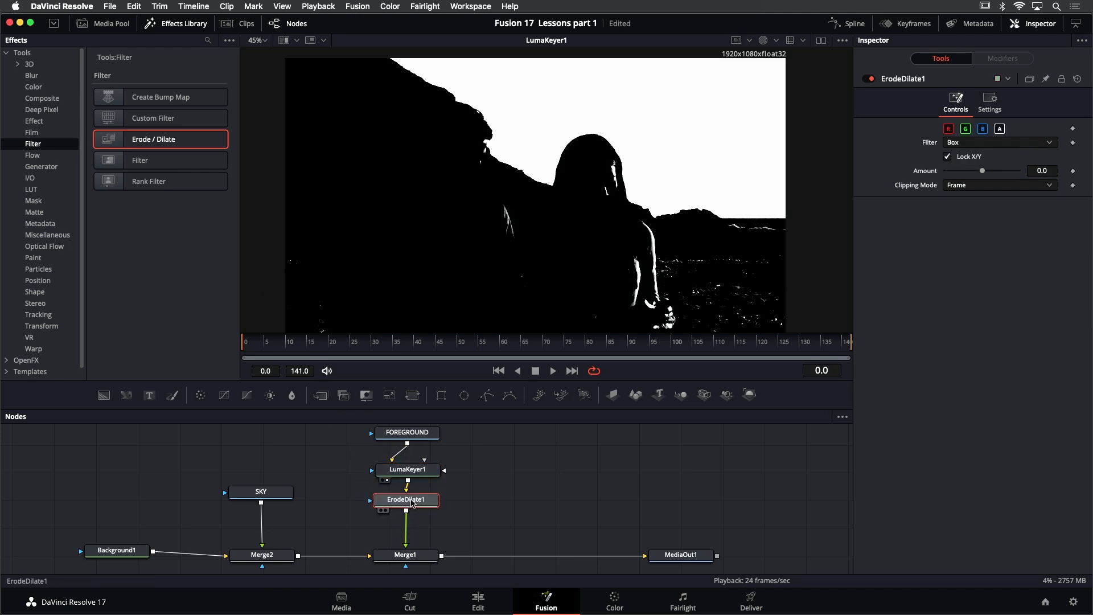
{"action": "key", "text": "1"}
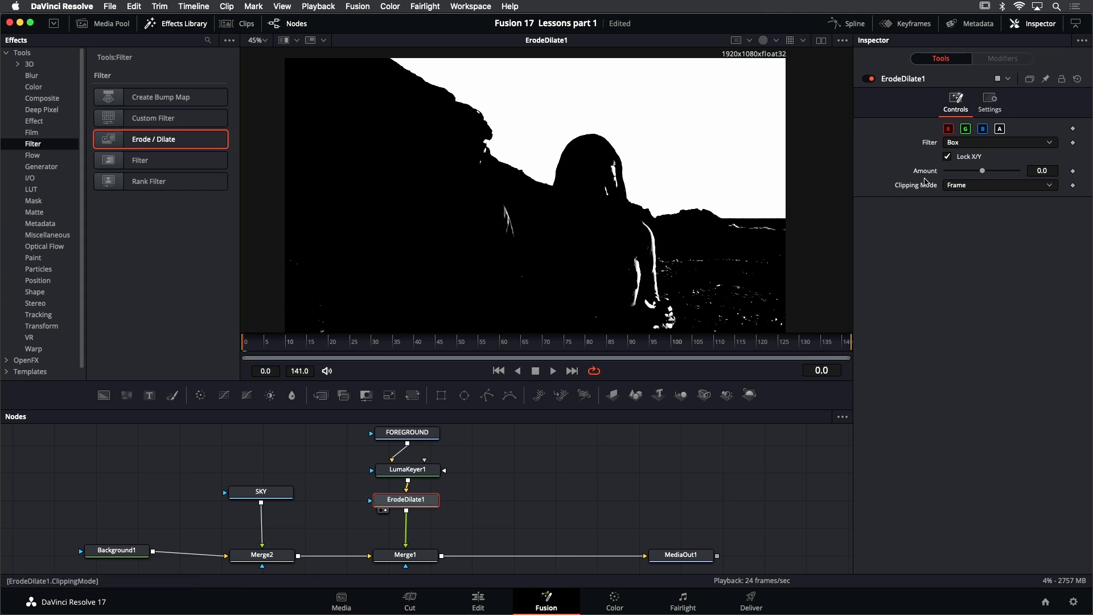
Set the Erode / Dilate Amount to -0.005 to remove the stray white specks from the matte
{"action": "left_click_drag", "start_coordinate": [982, 172], "coordinate": [969, 175]}
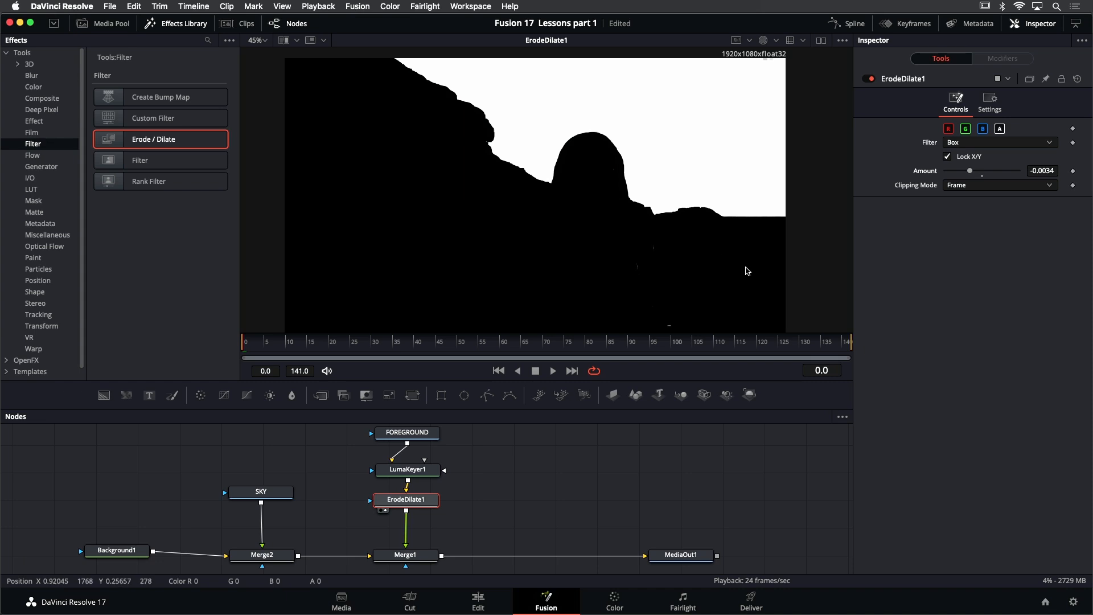
{"action": "left_click_drag", "start_coordinate": [970, 171], "coordinate": [964, 172]}
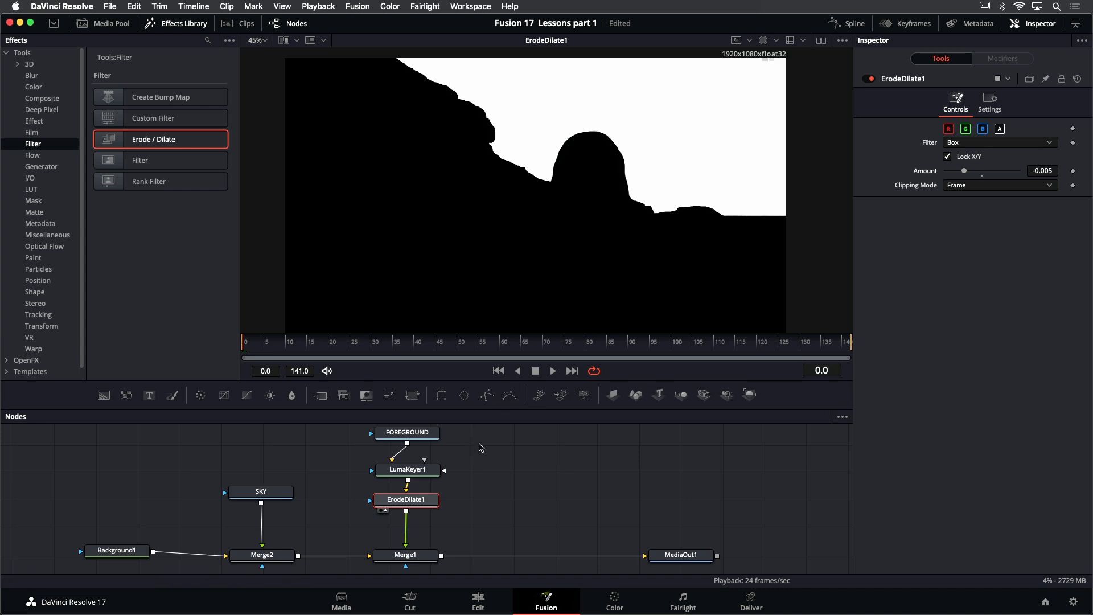
{"action": "scroll", "coordinate": [445, 571], "scroll_direction": "down", "scroll_amount": 2}
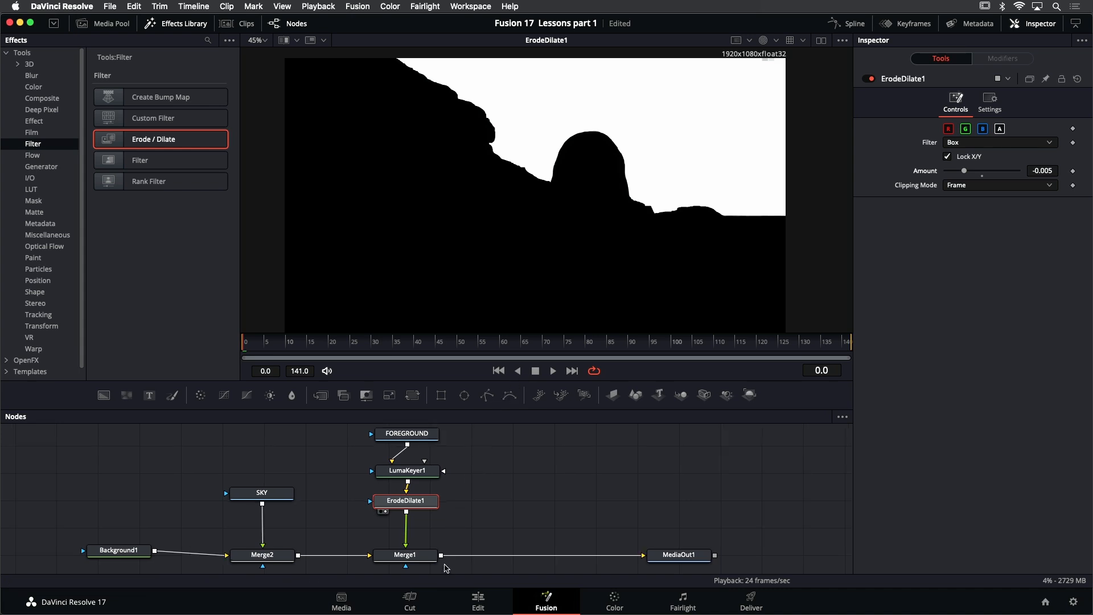
{"action": "left_click_drag", "start_coordinate": [467, 468], "coordinate": [463, 491]}
{"action": "scroll", "coordinate": [464, 495], "scroll_direction": "down", "scroll_amount": 1}
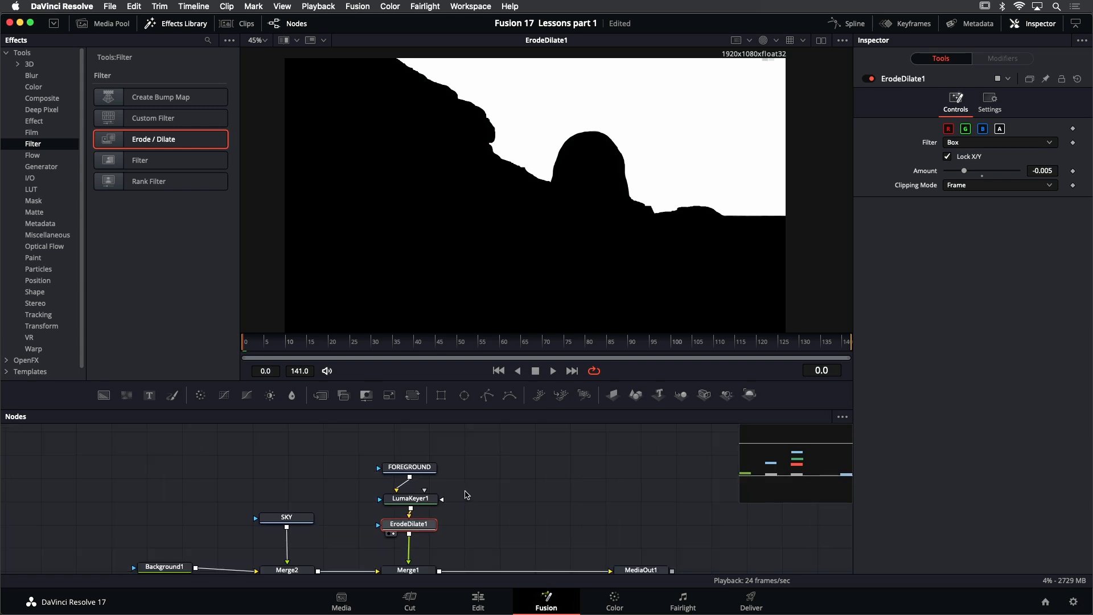
Move FOREGROUND, LumaKeyer1 and ErodeDilate1 up, and insert a second Erode / Dilate filter between ErodeDilate1 and Merge1
{"action": "scroll", "coordinate": [464, 495], "scroll_direction": "down", "scroll_amount": 1}
{"action": "left_click_drag", "start_coordinate": [465, 539], "coordinate": [377, 437]}
{"action": "left_click_drag", "start_coordinate": [409, 499], "coordinate": [409, 478]}
{"action": "scroll", "coordinate": [455, 480], "scroll_direction": "up", "scroll_amount": 1}
{"action": "left_click", "coordinate": [488, 481]}
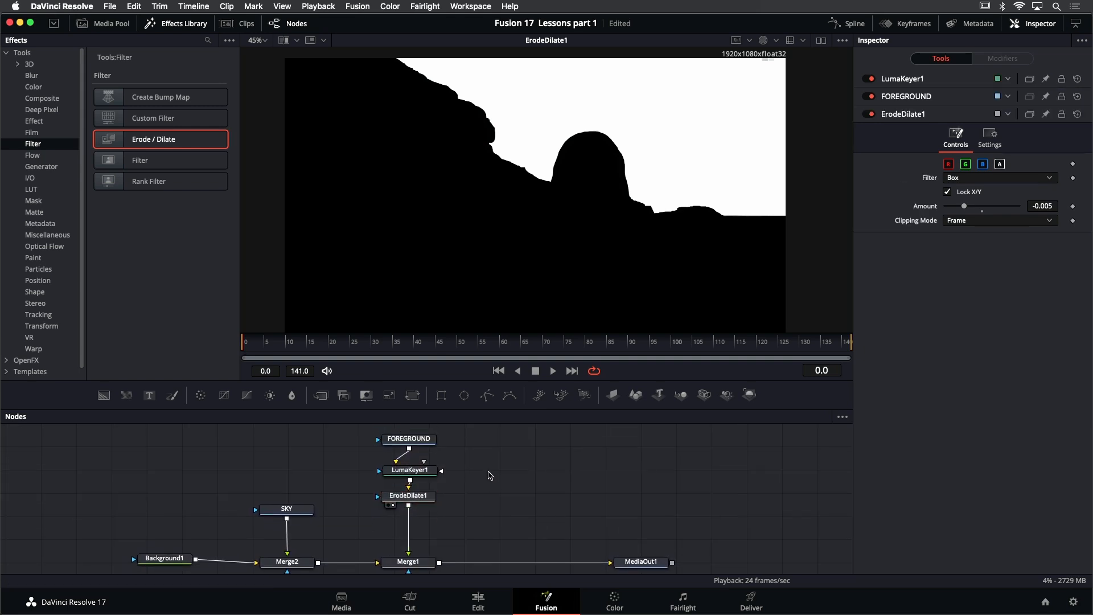
{"action": "left_click_drag", "start_coordinate": [195, 161], "coordinate": [419, 527]}
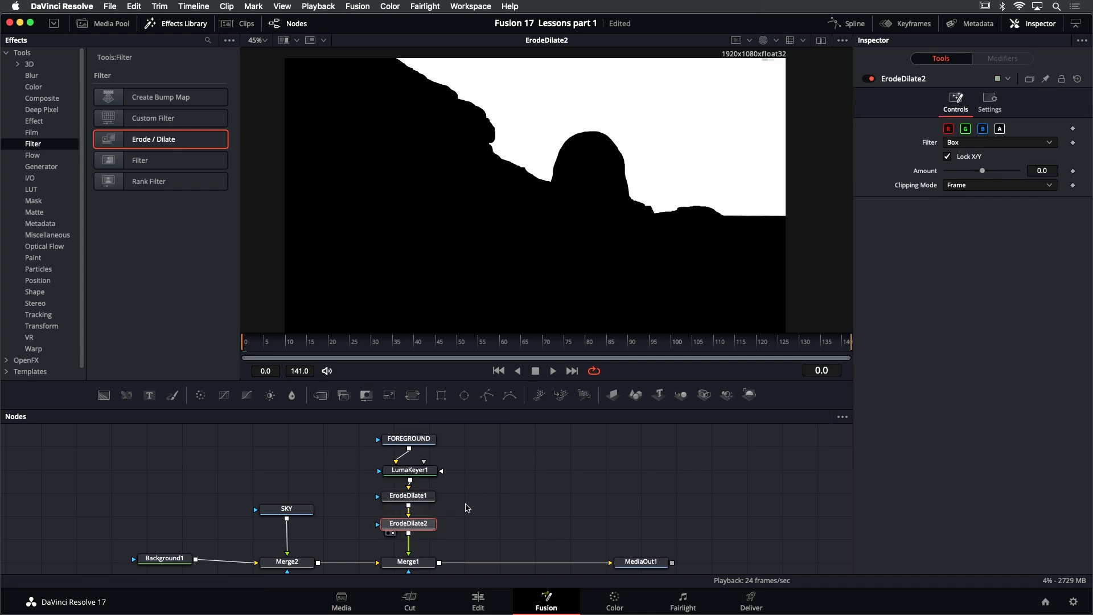
Set the second Erode / Dilate node's Amount to 0.0081 to regrow the matte edge, and return the viewer to Color
{"action": "left_click_drag", "start_coordinate": [983, 173], "coordinate": [980, 174]}
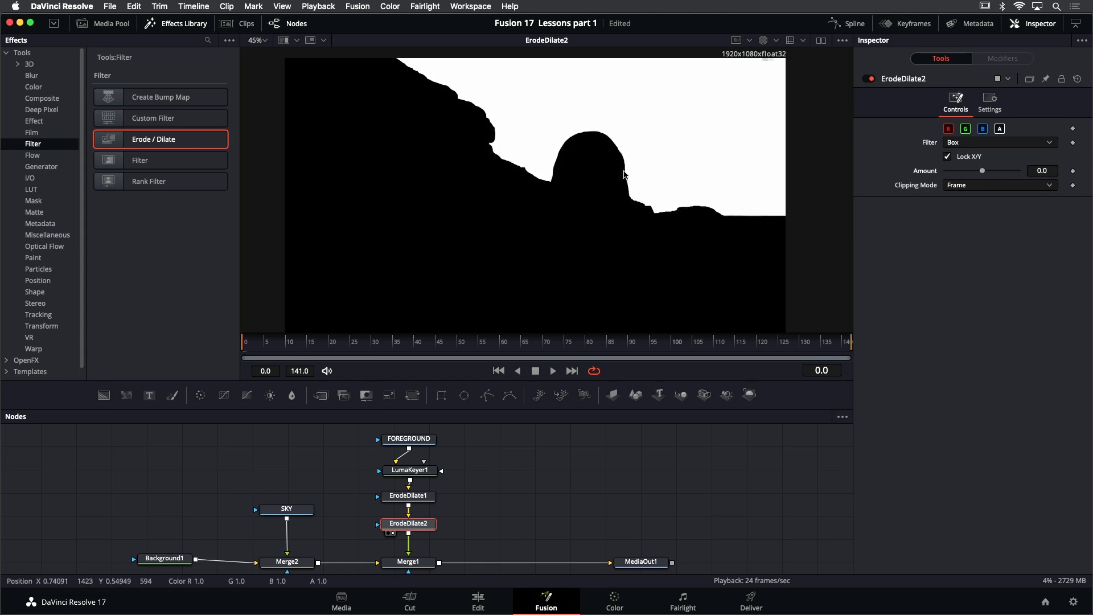
{"action": "scroll", "coordinate": [637, 205], "scroll_direction": "up", "scroll_amount": 5}
{"action": "scroll", "coordinate": [642, 202], "scroll_direction": "up", "scroll_amount": 2}
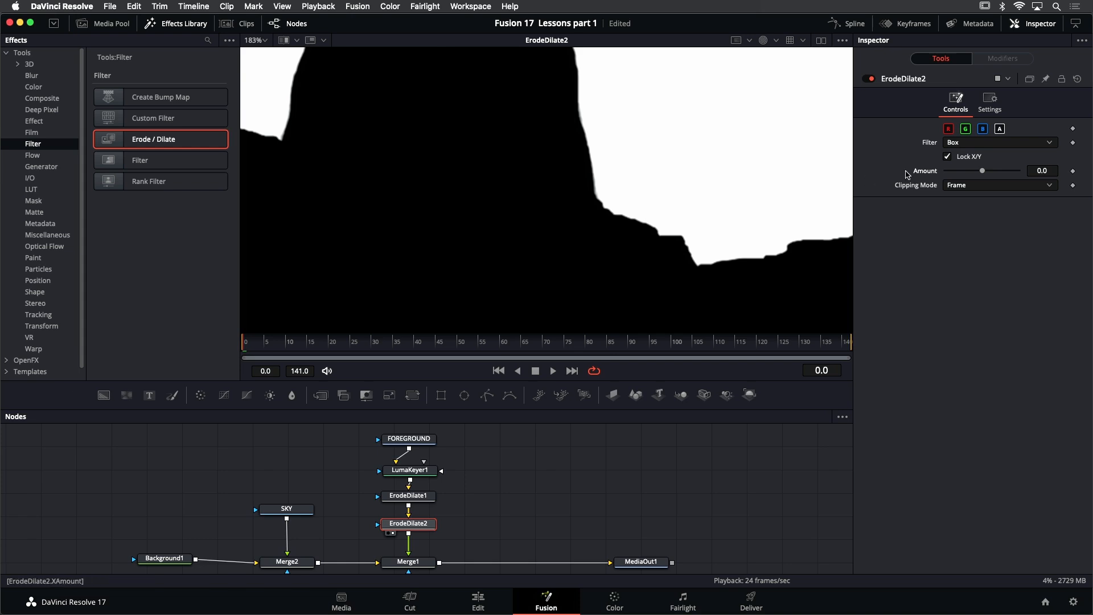
{"action": "left_click_drag", "start_coordinate": [984, 174], "coordinate": [1013, 170]}
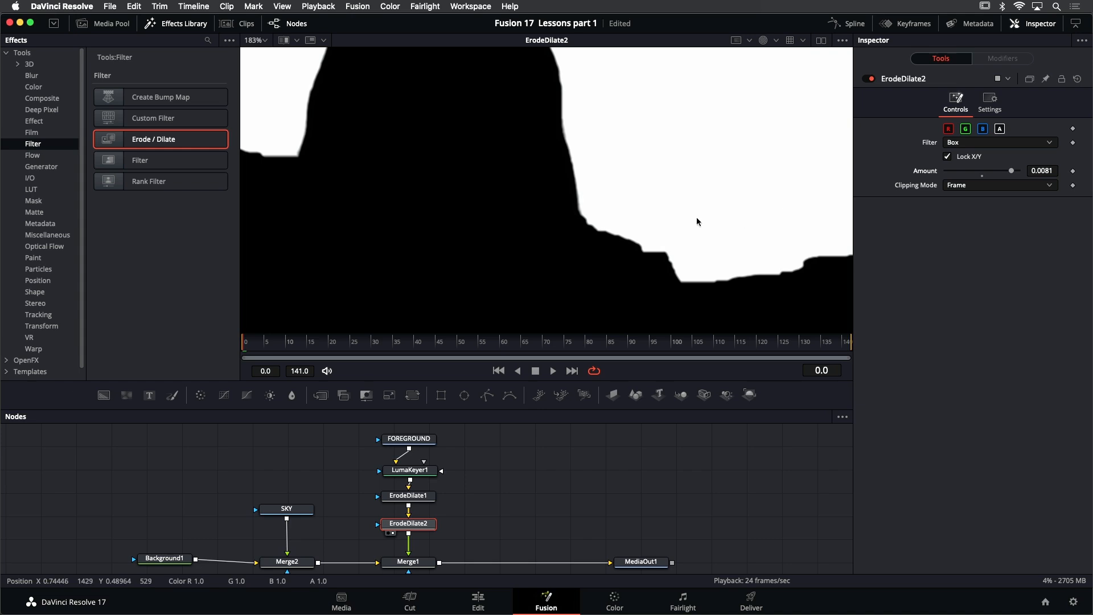
{"action": "scroll", "coordinate": [696, 217], "scroll_direction": "down", "scroll_amount": 2}
{"action": "scroll", "coordinate": [769, 80], "scroll_direction": "down", "scroll_amount": 2}
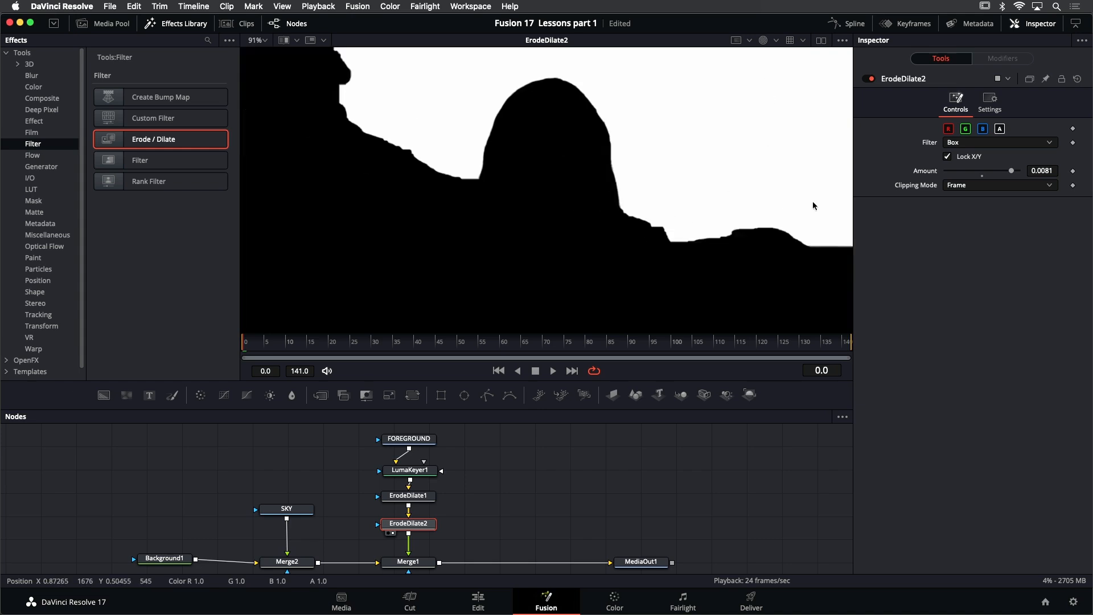
{"action": "left_click", "coordinate": [763, 41]}
{"action": "scroll", "coordinate": [711, 148], "scroll_direction": "down", "scroll_amount": 3}
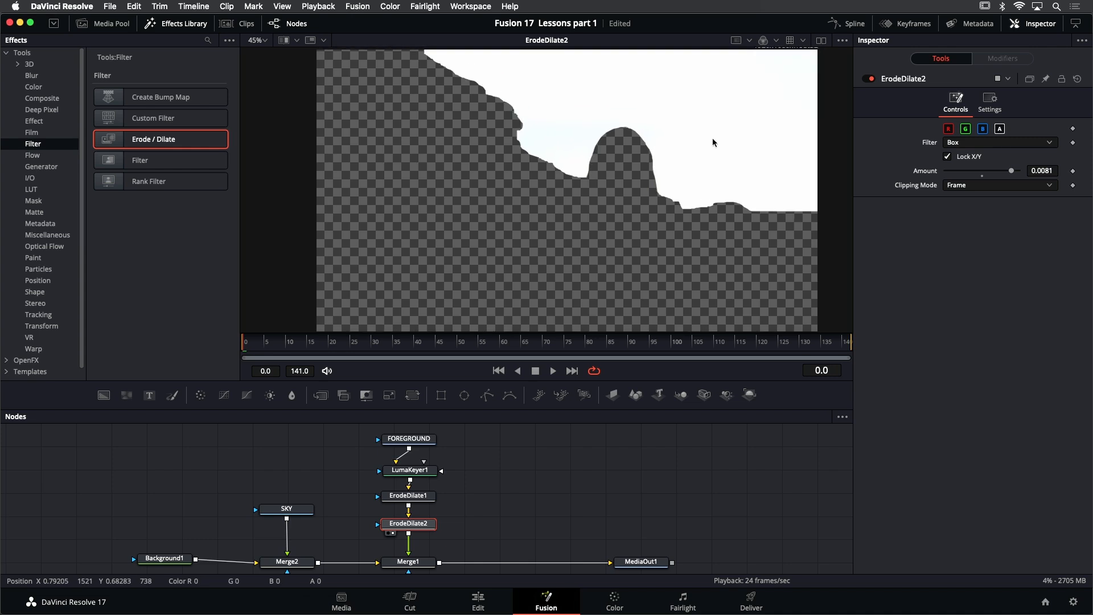
{"action": "scroll", "coordinate": [711, 140], "scroll_direction": "down", "scroll_amount": 1}
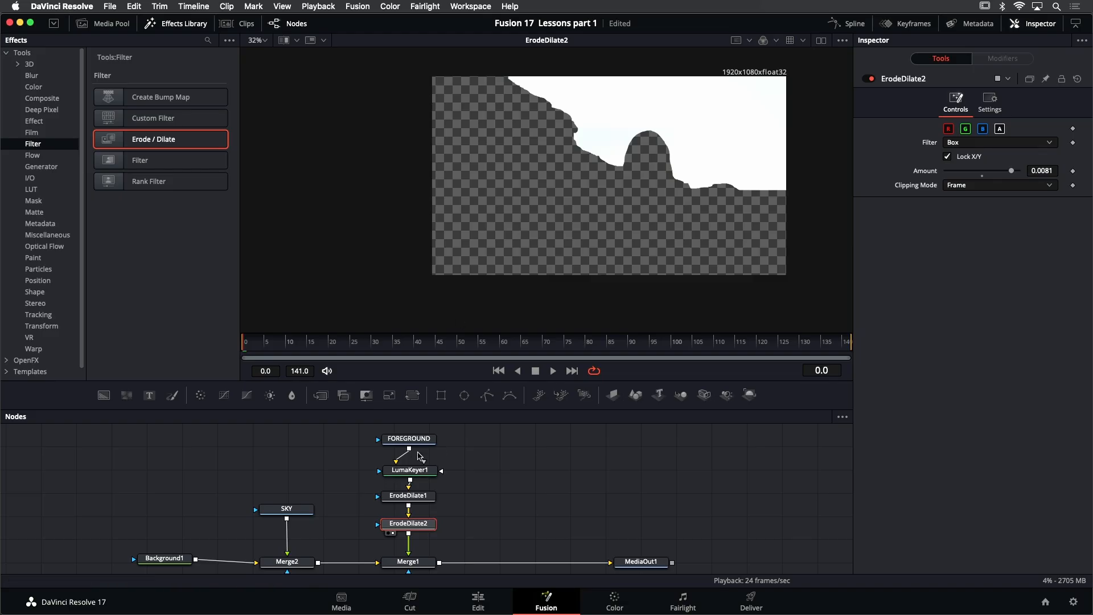
Move LumaKeyer1 and both Erode / Dilate nodes beside FOREGROUND, and add an unconnected Matte Control node below FOREGROUND
{"action": "left_click_drag", "start_coordinate": [351, 463], "coordinate": [439, 545]}
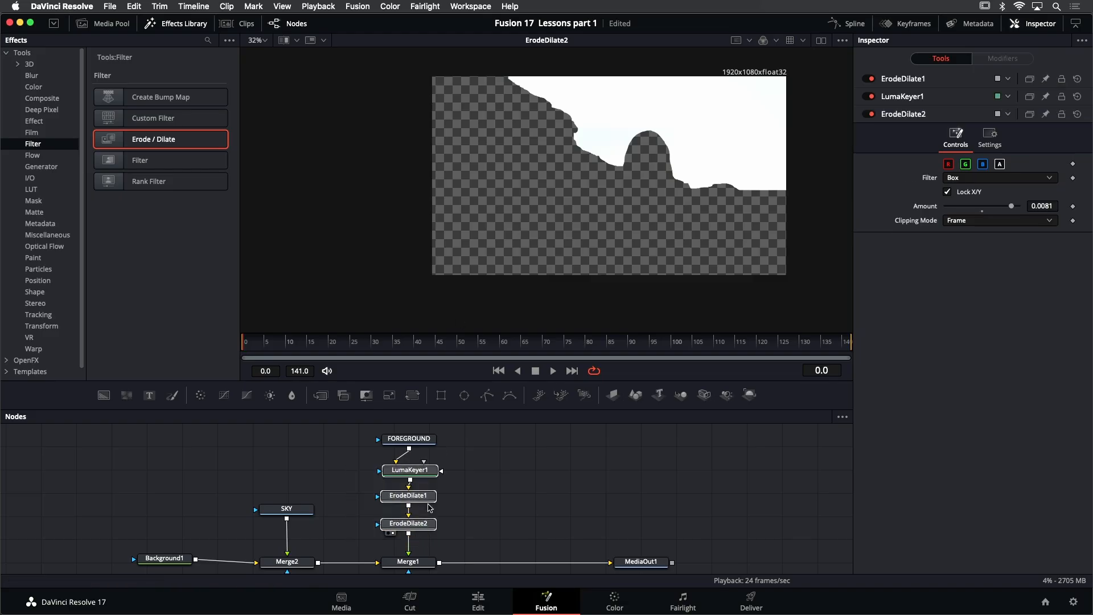
{"action": "left_click_drag", "start_coordinate": [424, 470], "coordinate": [529, 438]}
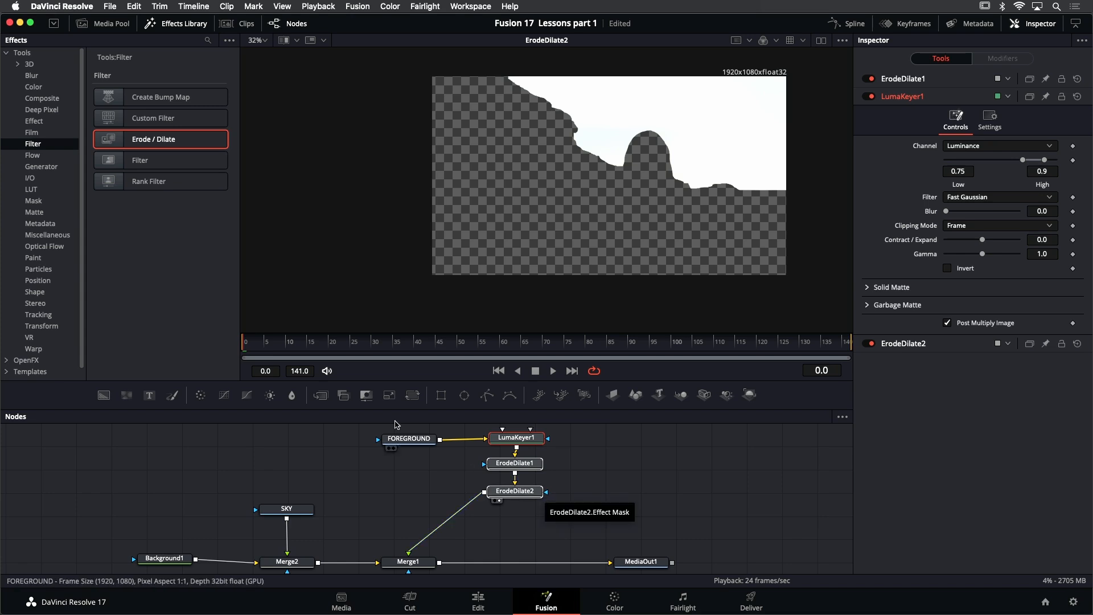
{"action": "left_click", "coordinate": [33, 155]}
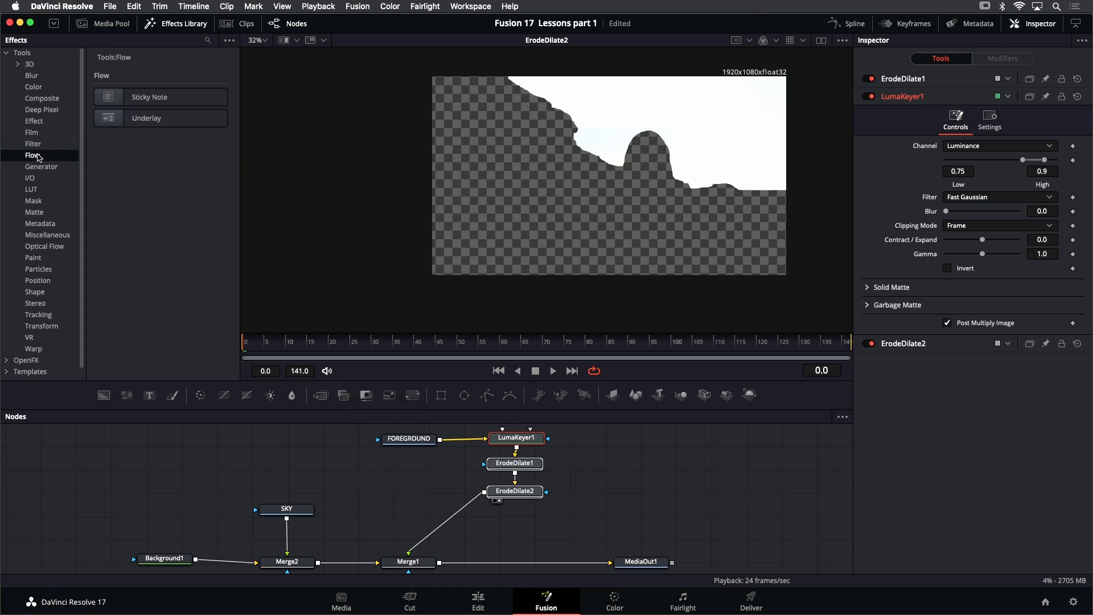
{"action": "left_click", "coordinate": [34, 201]}
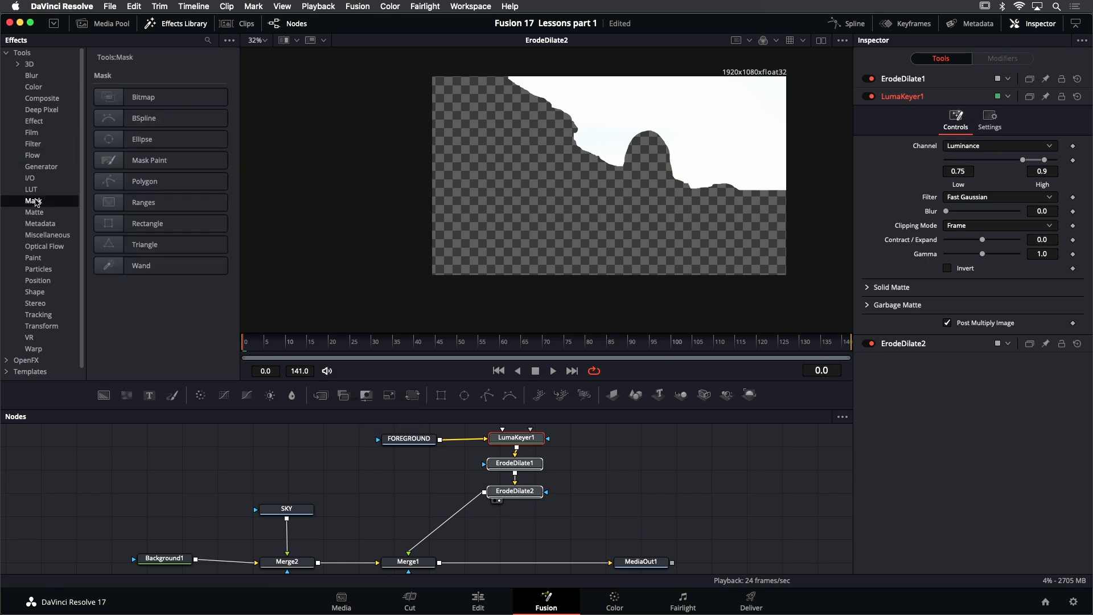
{"action": "left_click", "coordinate": [34, 212]}
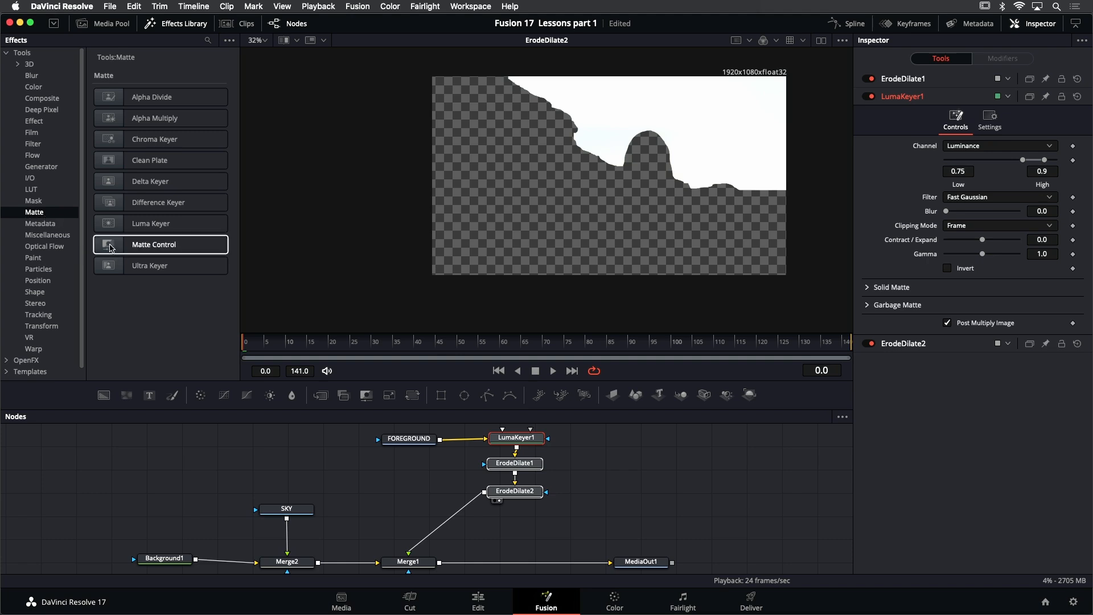
{"action": "left_click_drag", "start_coordinate": [153, 244], "coordinate": [414, 480]}
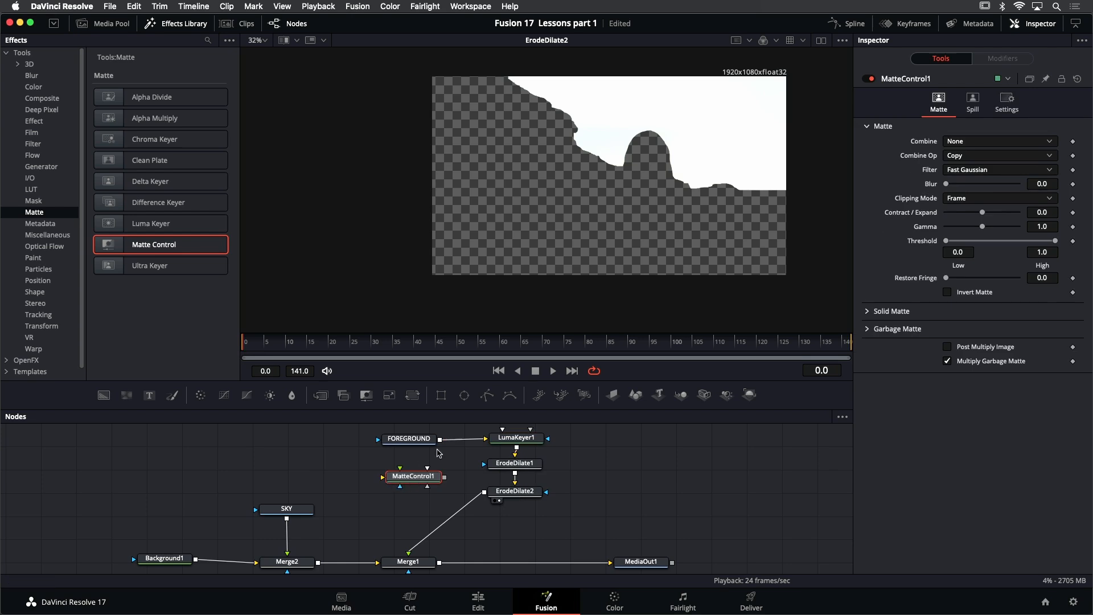
Connect FOREGROUND to MatteControl1's background input and ErodeDilate2 to its foreground input, then view MatteControl1
{"action": "left_click_drag", "start_coordinate": [439, 441], "coordinate": [383, 479]}
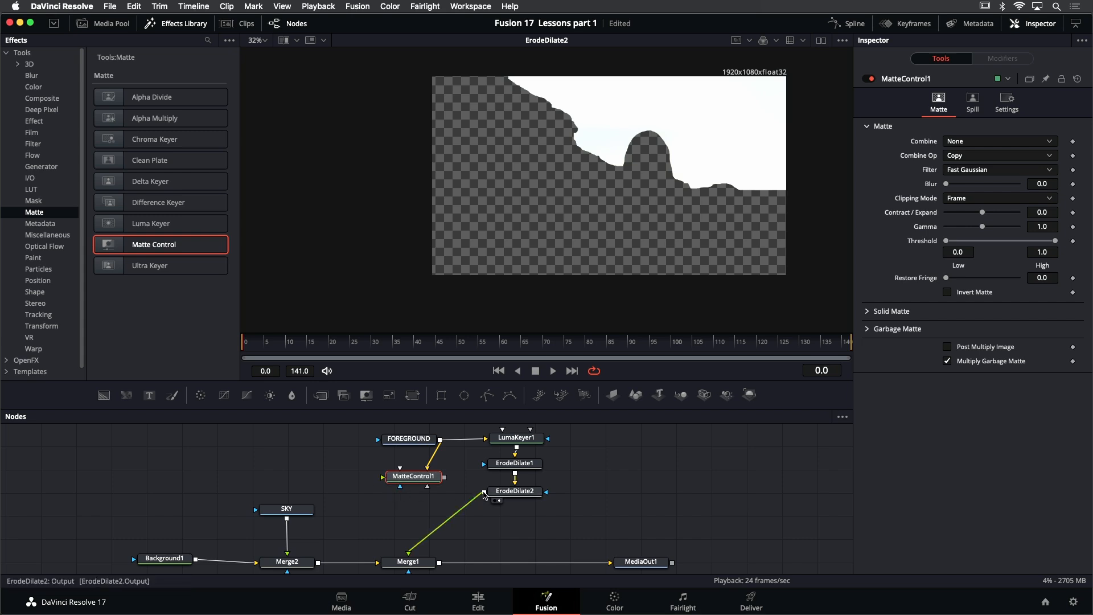
{"action": "mouse_move", "coordinate": [484, 494]}
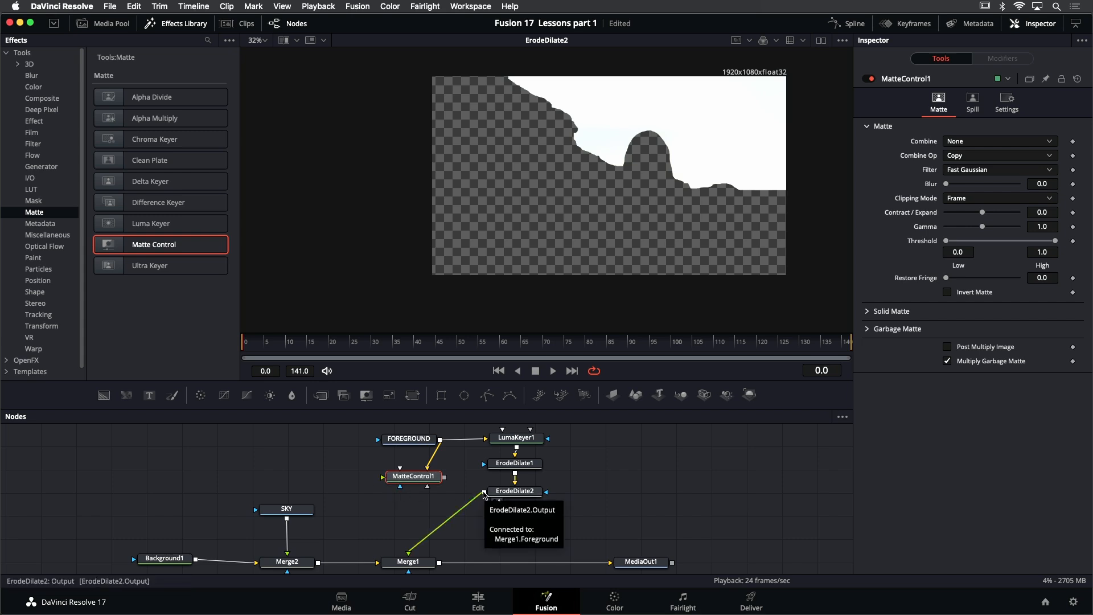
{"action": "left_click_drag", "start_coordinate": [484, 493], "coordinate": [383, 482]}
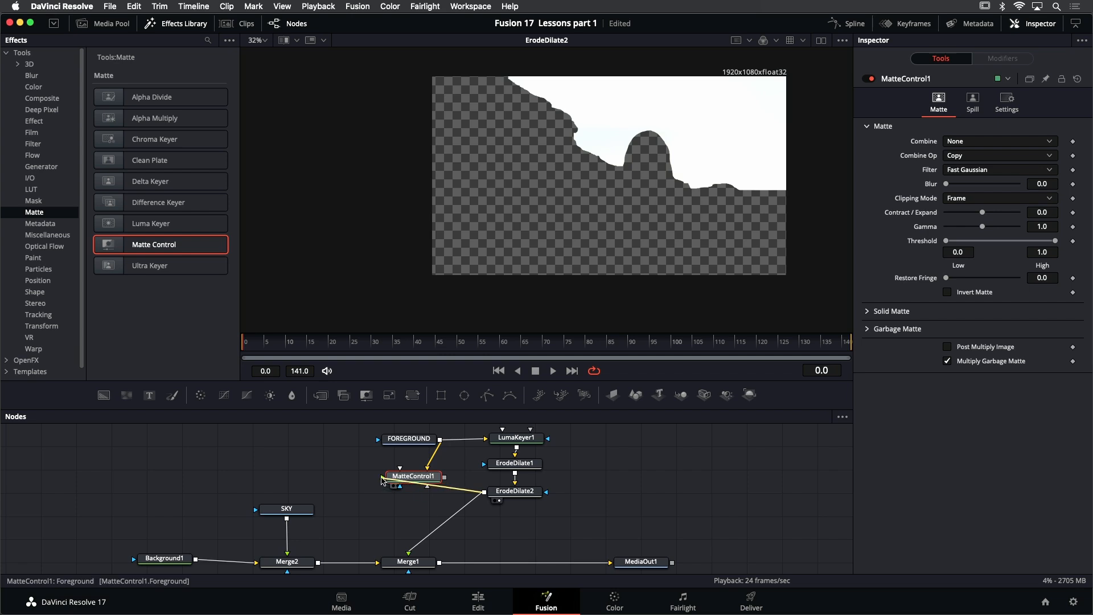
{"action": "left_click_drag", "start_coordinate": [383, 481], "coordinate": [405, 481]}
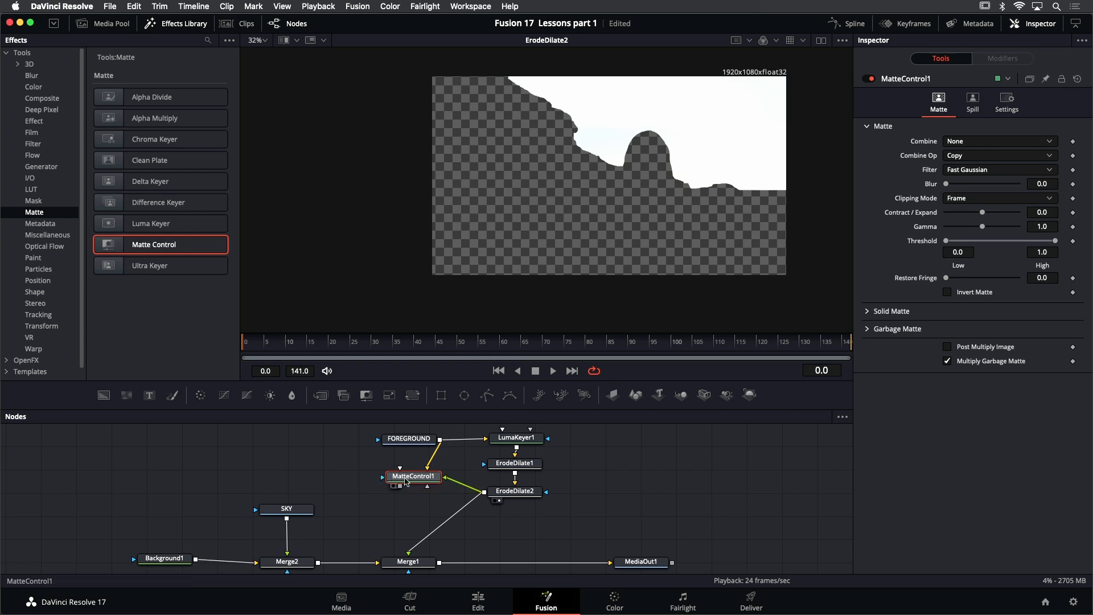
{"action": "key", "text": "1"}
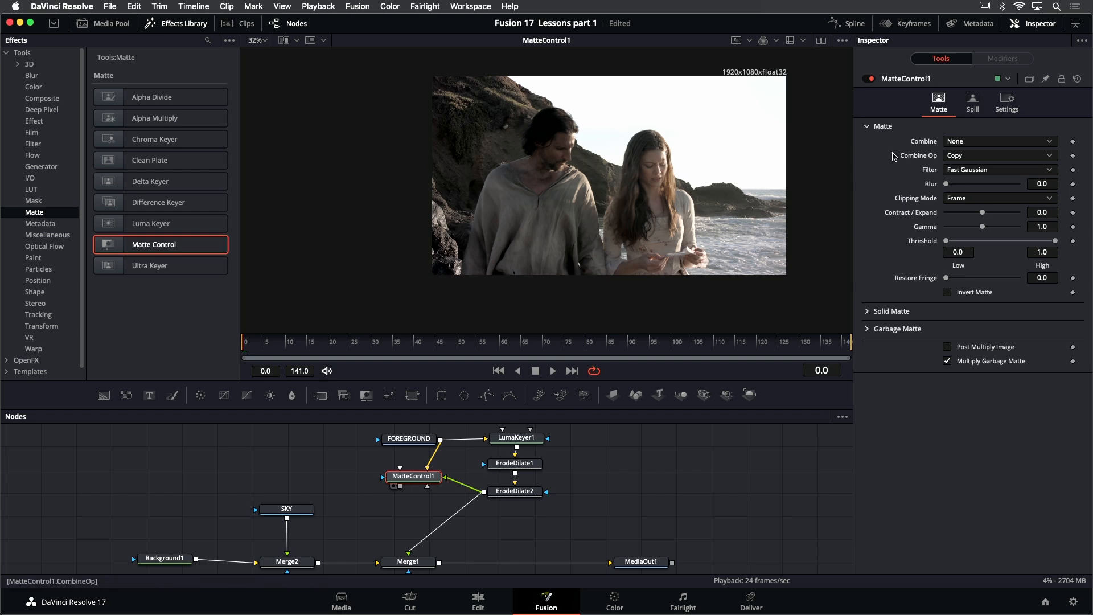
Set MatteControl1's Combine option to Combine Alpha, and check the result in the Alpha channel before returning to Color
{"action": "left_click", "coordinate": [982, 143]}
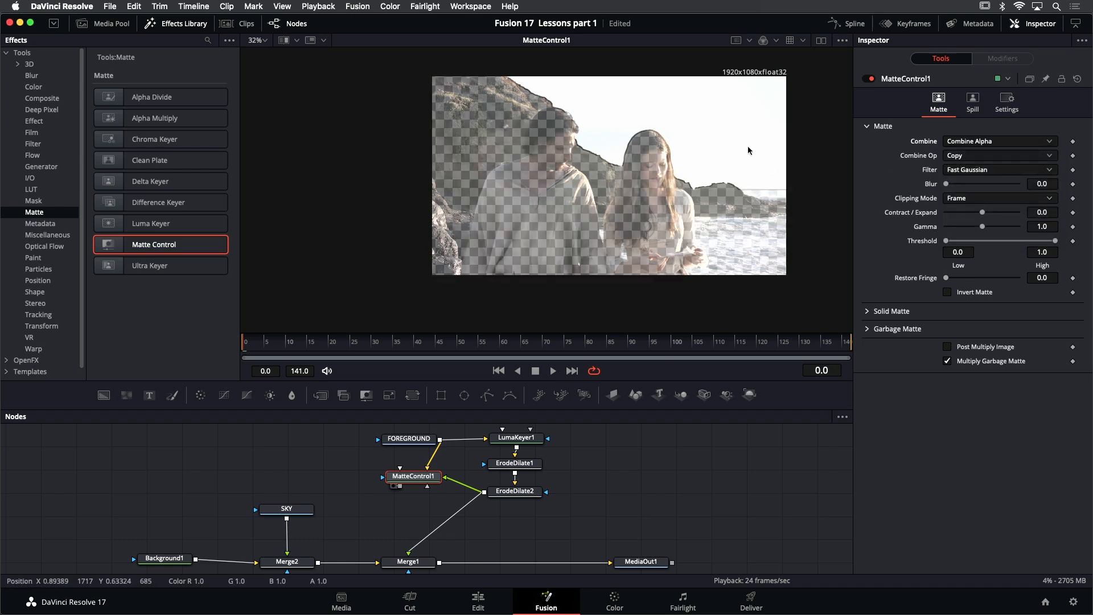
{"action": "left_click", "coordinate": [776, 42]}
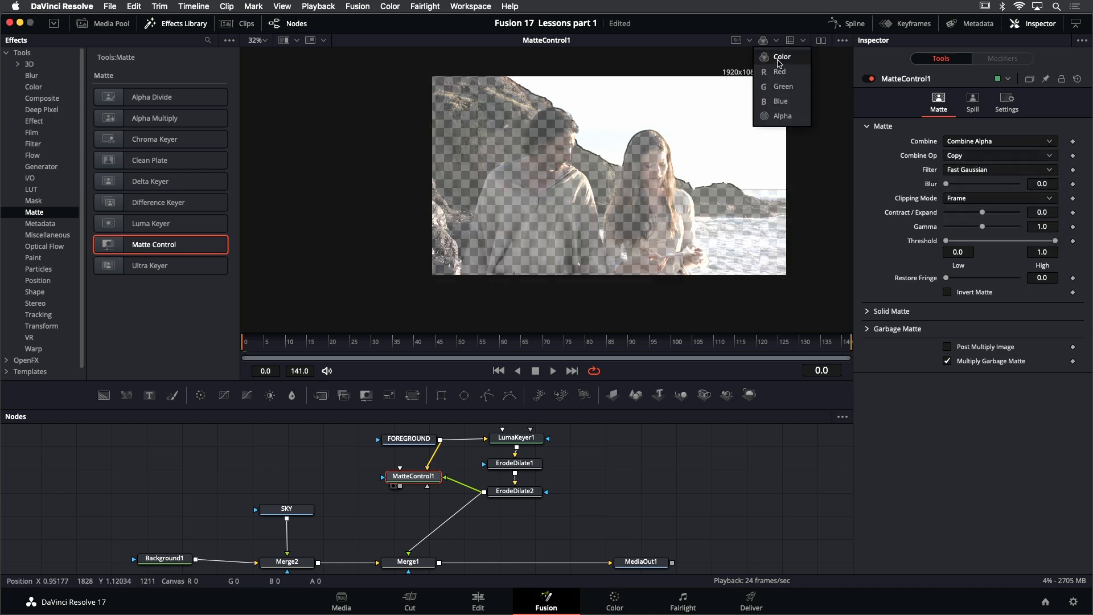
{"action": "left_click", "coordinate": [782, 117]}
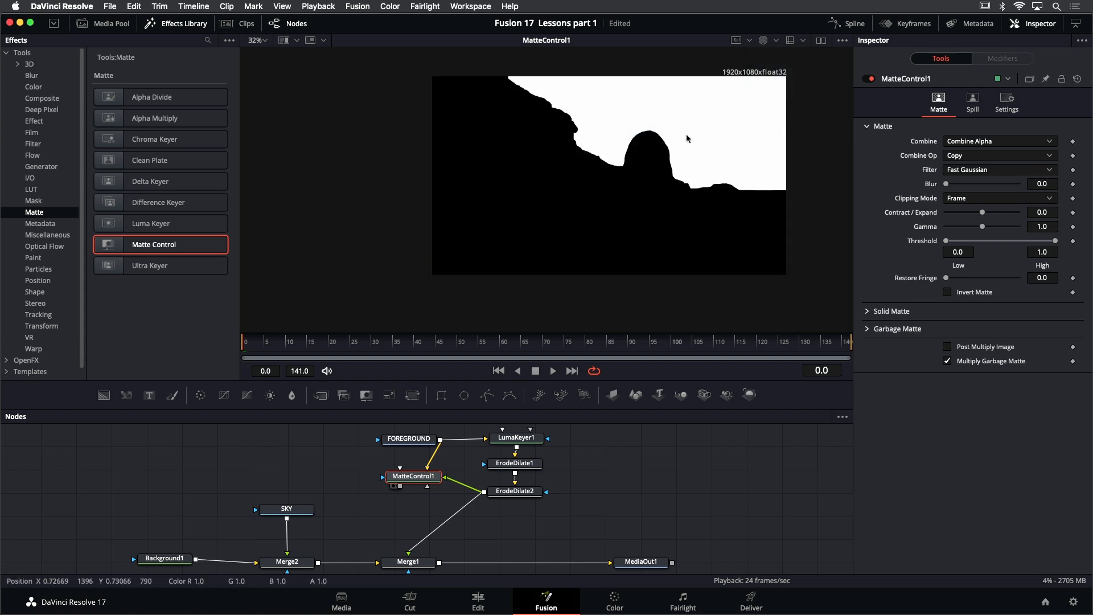
{"action": "left_click", "coordinate": [764, 42]}
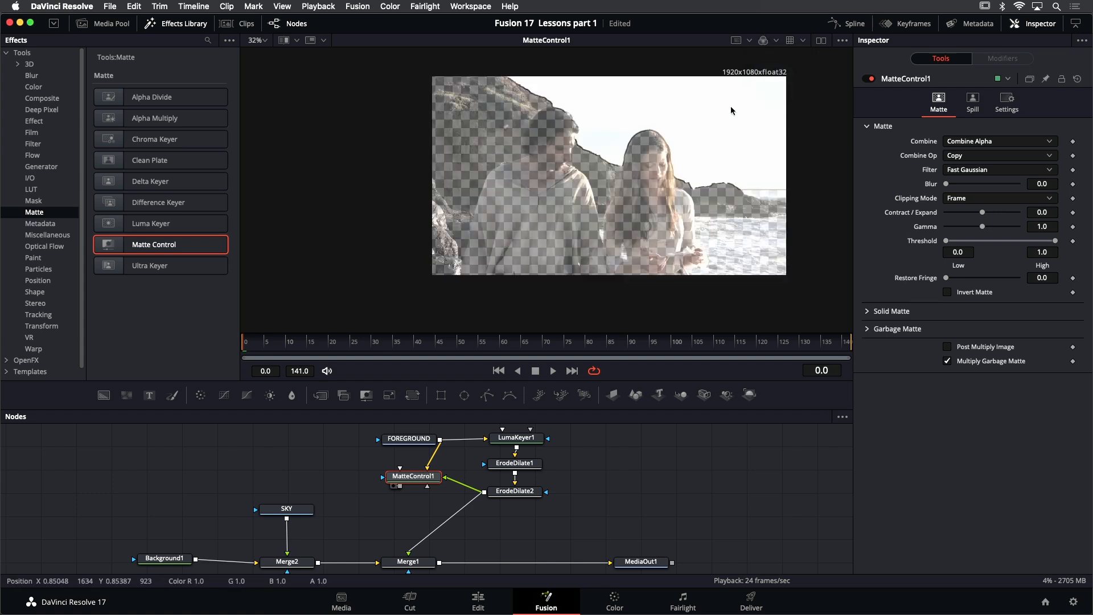
{"action": "scroll", "coordinate": [713, 138], "scroll_direction": "up", "scroll_amount": 1}
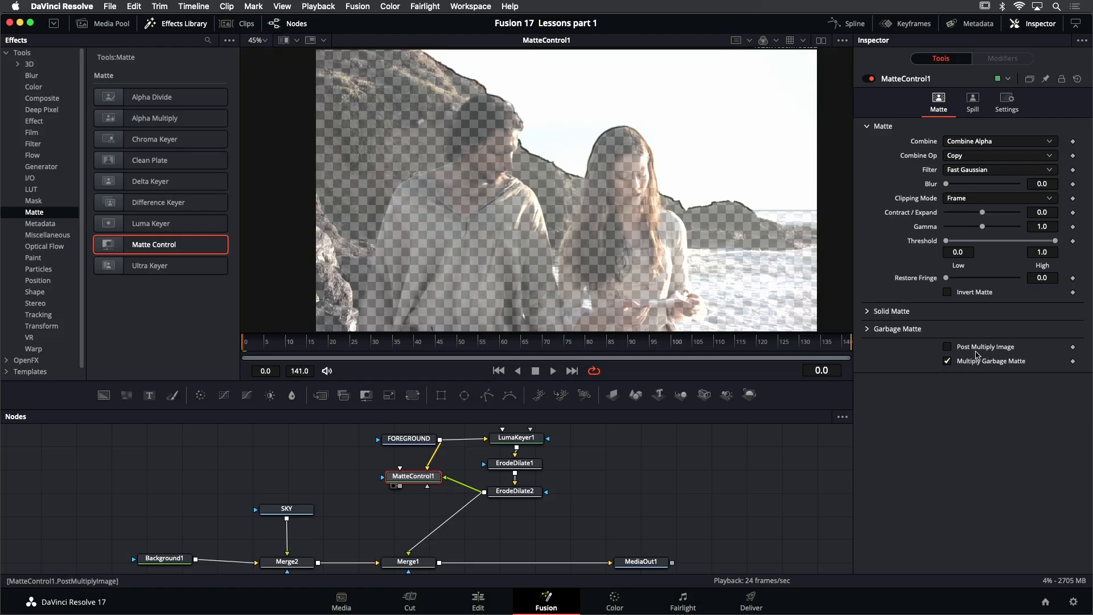
Enable Post Multiply Image and Invert Matte on MatteControl1 so the sky is cut out, and inspect the hair edges
{"action": "left_click", "coordinate": [948, 347]}
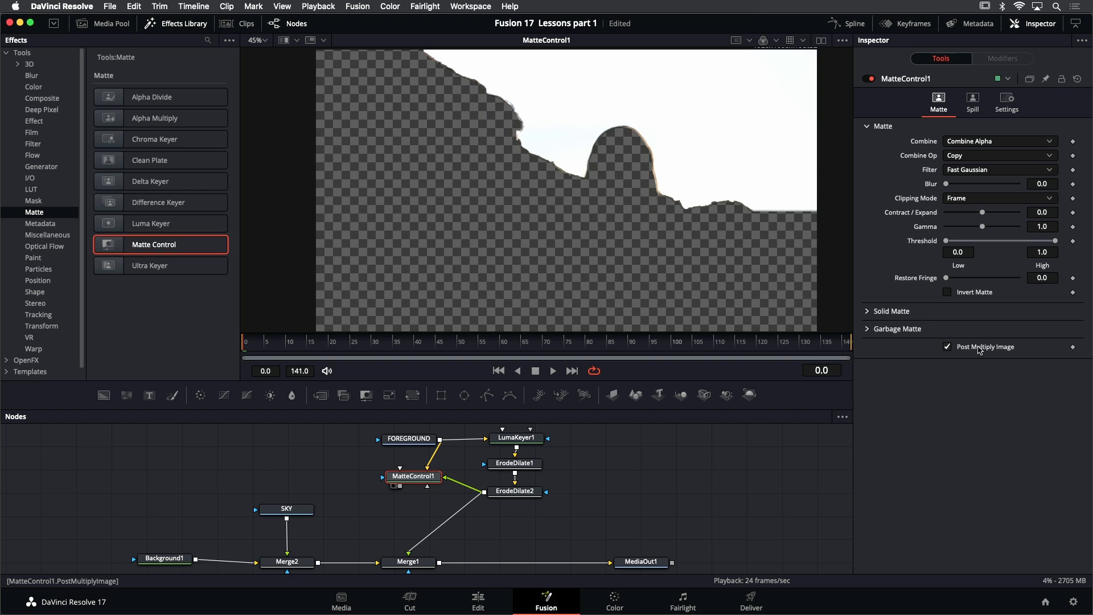
{"action": "left_click", "coordinate": [966, 296]}
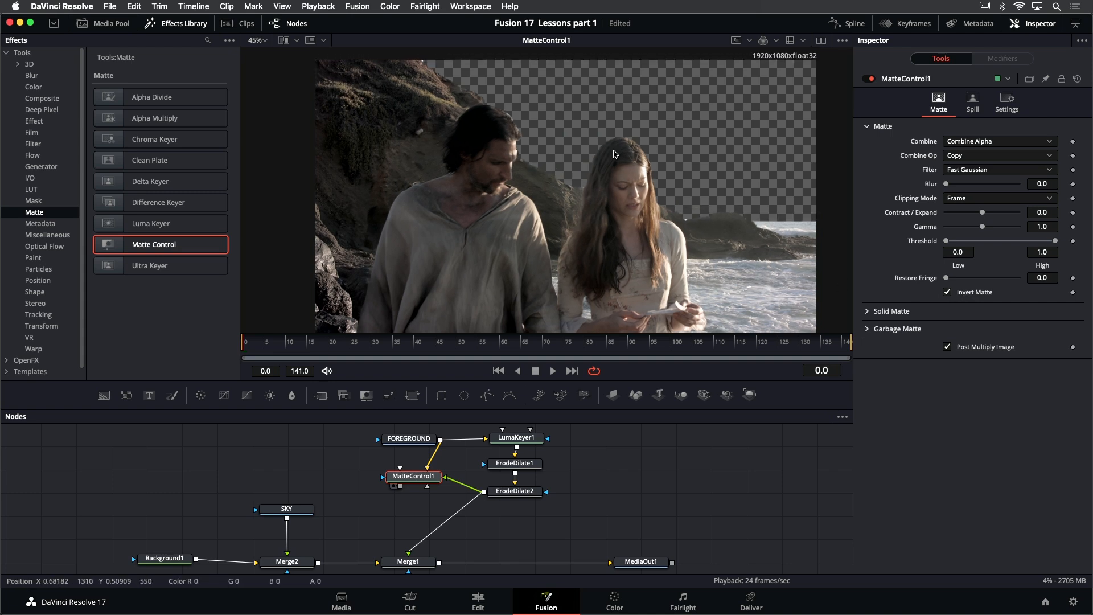
{"action": "scroll", "coordinate": [609, 155], "scroll_direction": "up", "scroll_amount": 5}
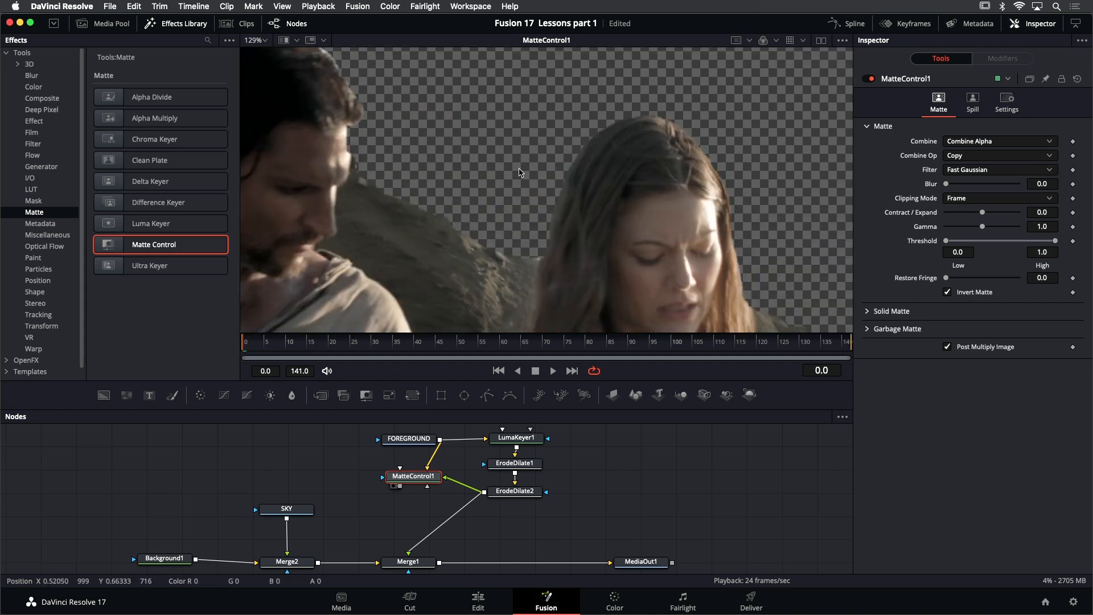
{"action": "scroll", "coordinate": [429, 219], "scroll_direction": "down", "scroll_amount": 2}
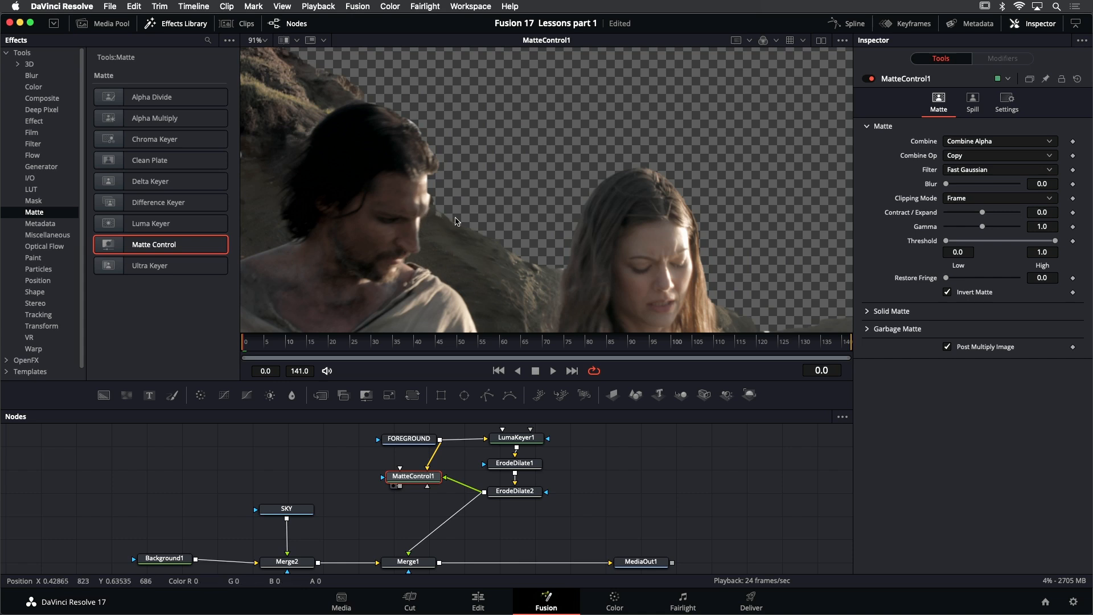
Set LumaKeyer1's Blur to 2.52 to soften the matte edges, and hide the effects library
{"action": "left_click", "coordinate": [531, 440]}
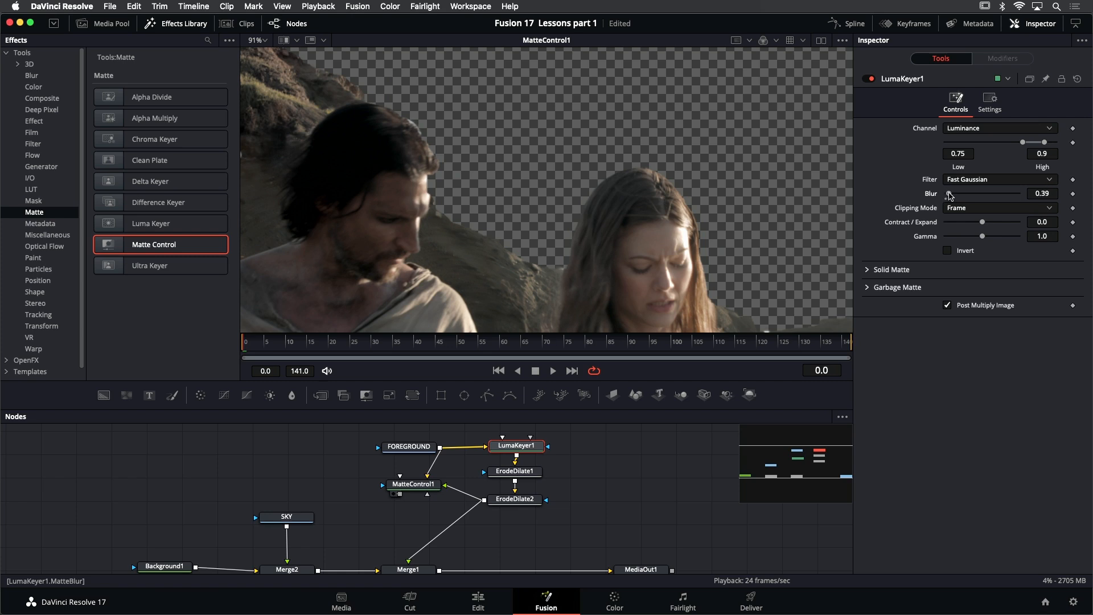
{"action": "left_click_drag", "start_coordinate": [956, 196], "coordinate": [962, 195]}
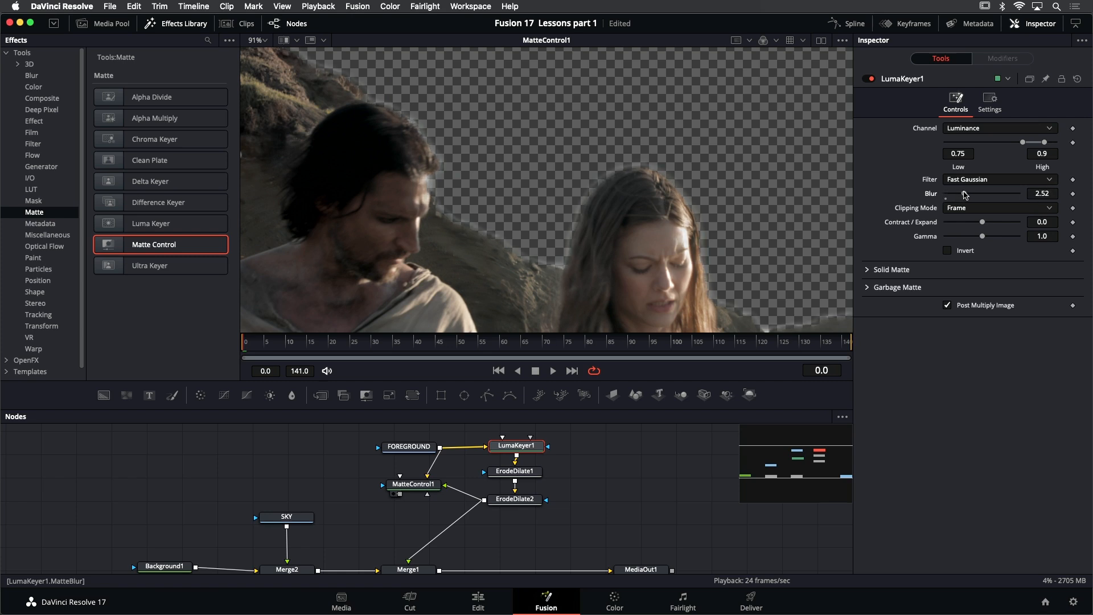
{"action": "left_click_drag", "start_coordinate": [629, 202], "coordinate": [545, 141]}
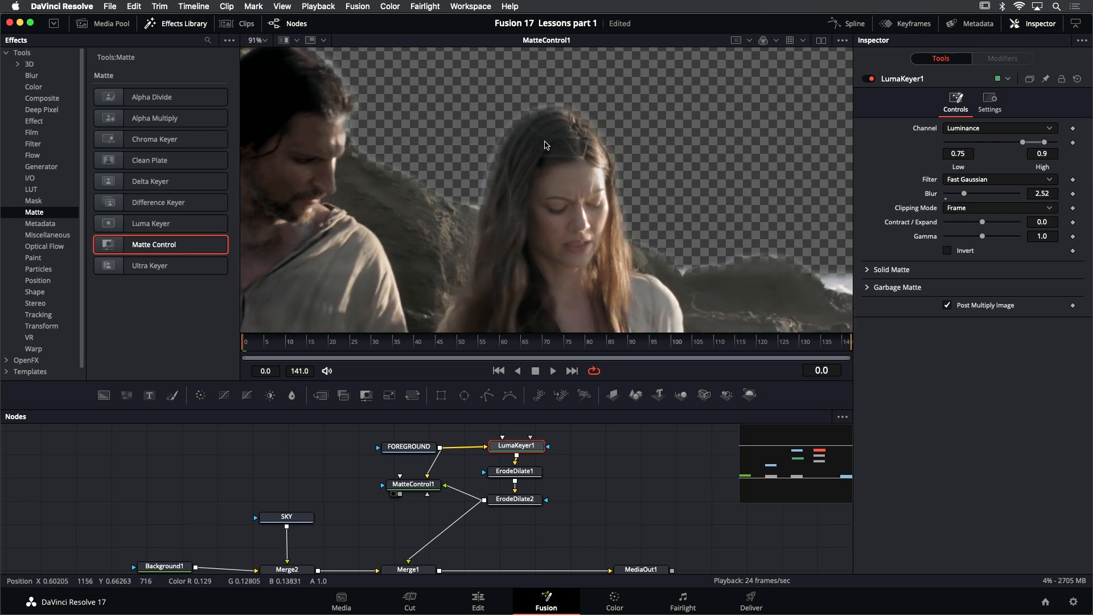
{"action": "scroll", "coordinate": [618, 196], "scroll_direction": "down", "scroll_amount": 2}
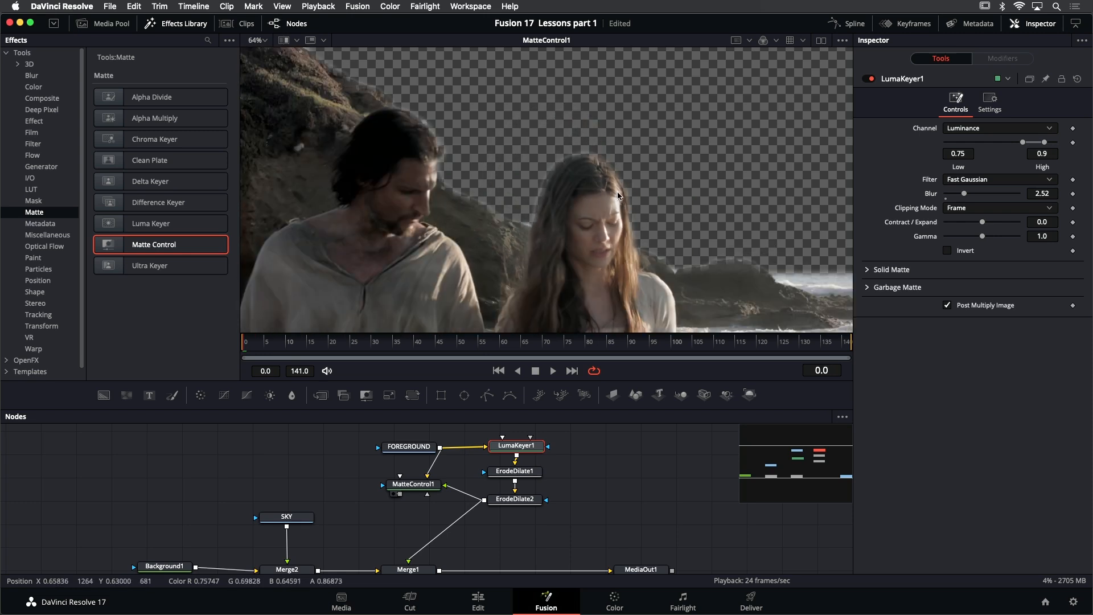
{"action": "left_click_drag", "start_coordinate": [619, 222], "coordinate": [630, 193]}
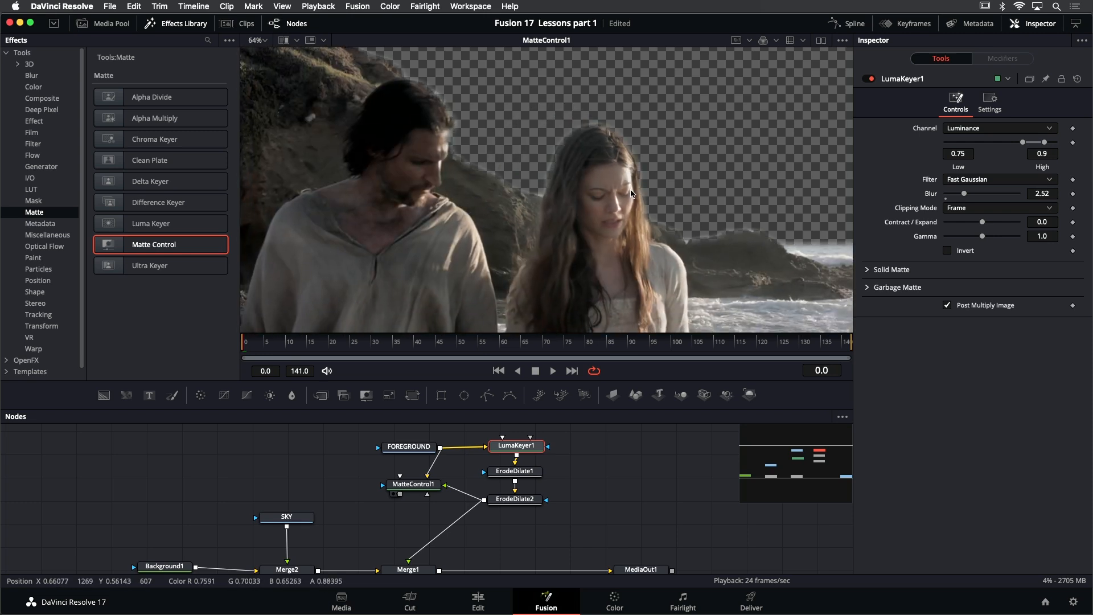
{"action": "key", "text": "ctrl+f"}
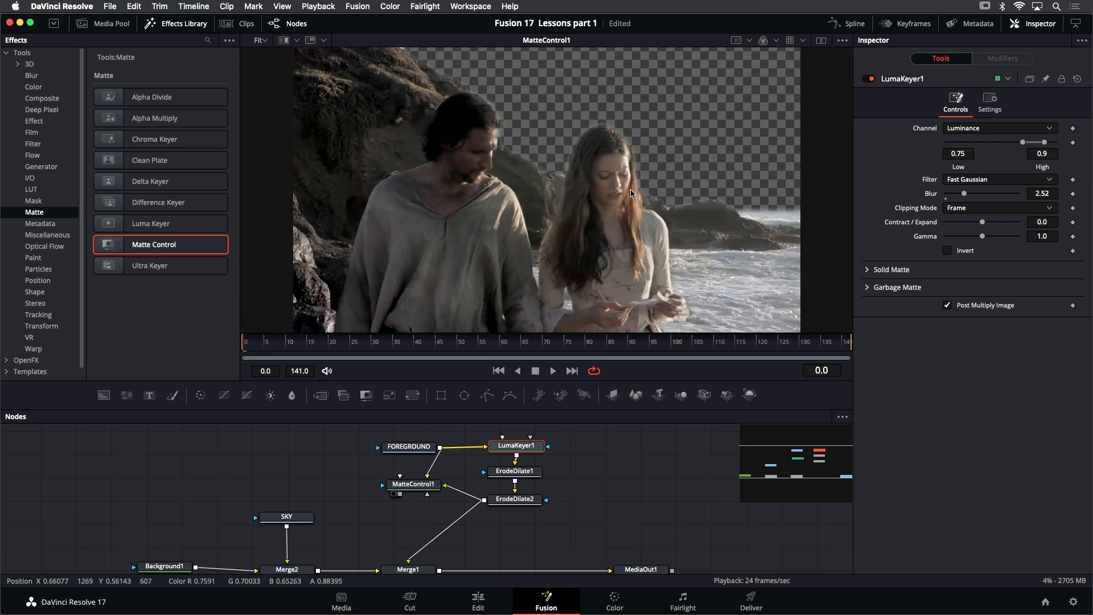
{"action": "left_click", "coordinate": [187, 26]}
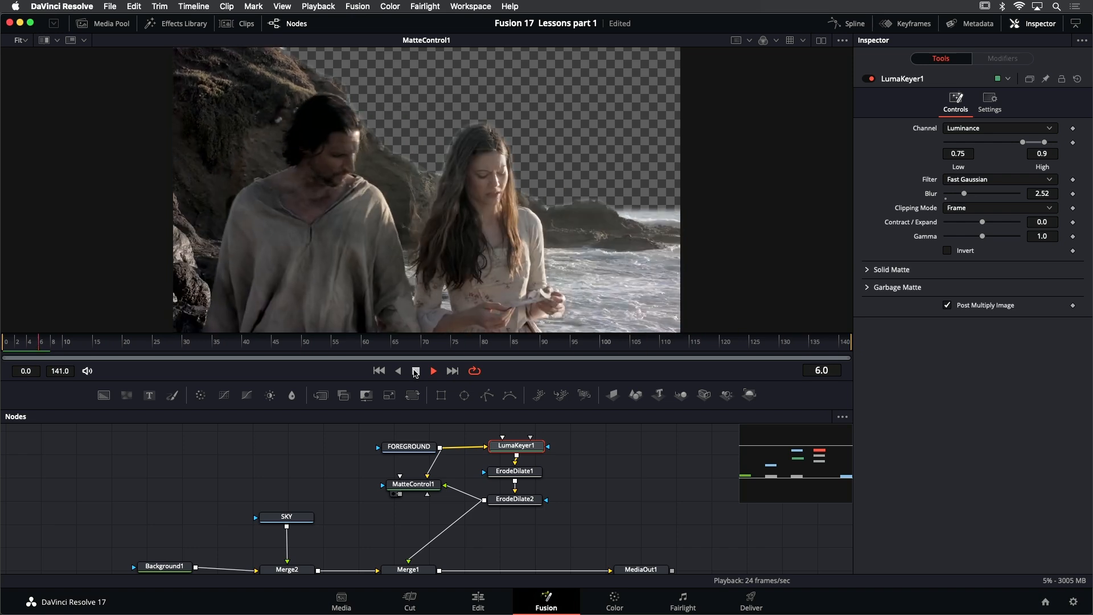
View ErodeDilate2, play it to check the matte for holes in the foreground, and return to the first frame
{"action": "left_click", "coordinate": [416, 371]}
{"action": "left_click", "coordinate": [533, 501]}
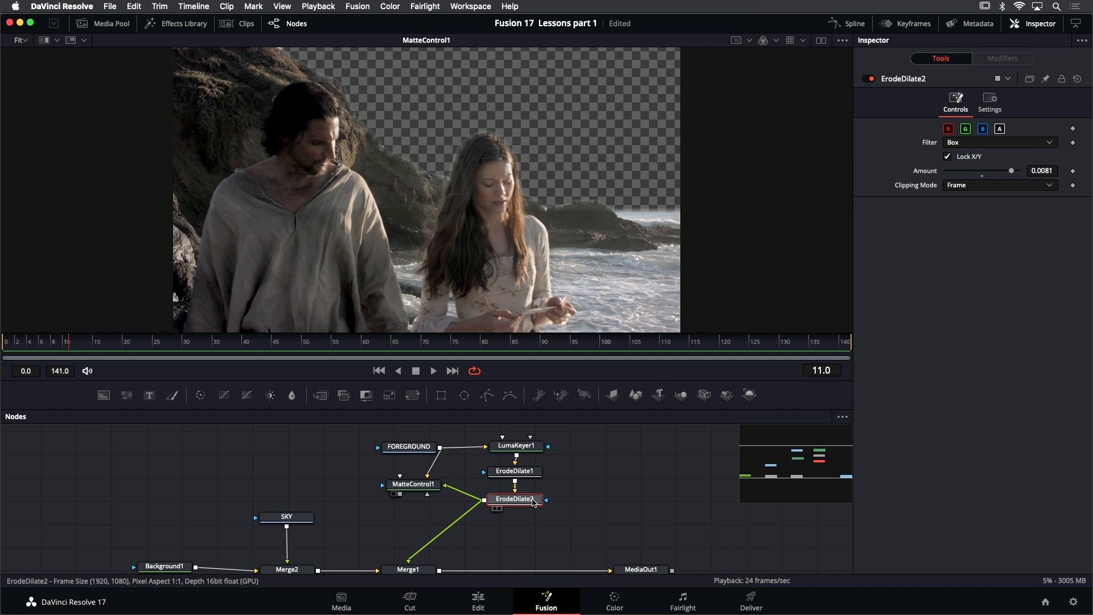
{"action": "key", "text": "1"}
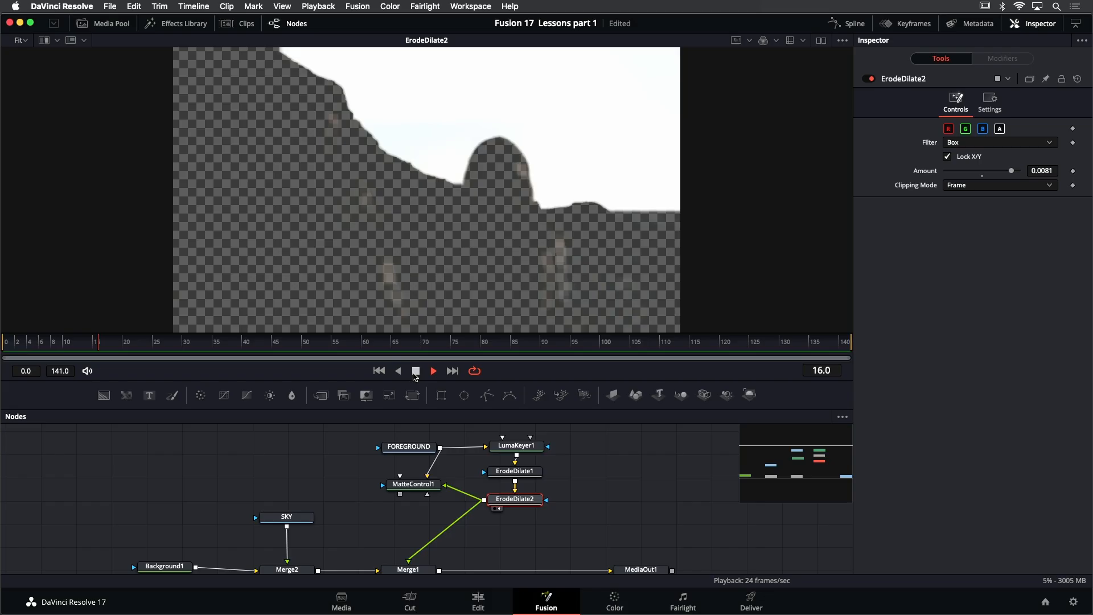
{"action": "left_click", "coordinate": [415, 372]}
{"action": "left_click", "coordinate": [379, 371]}
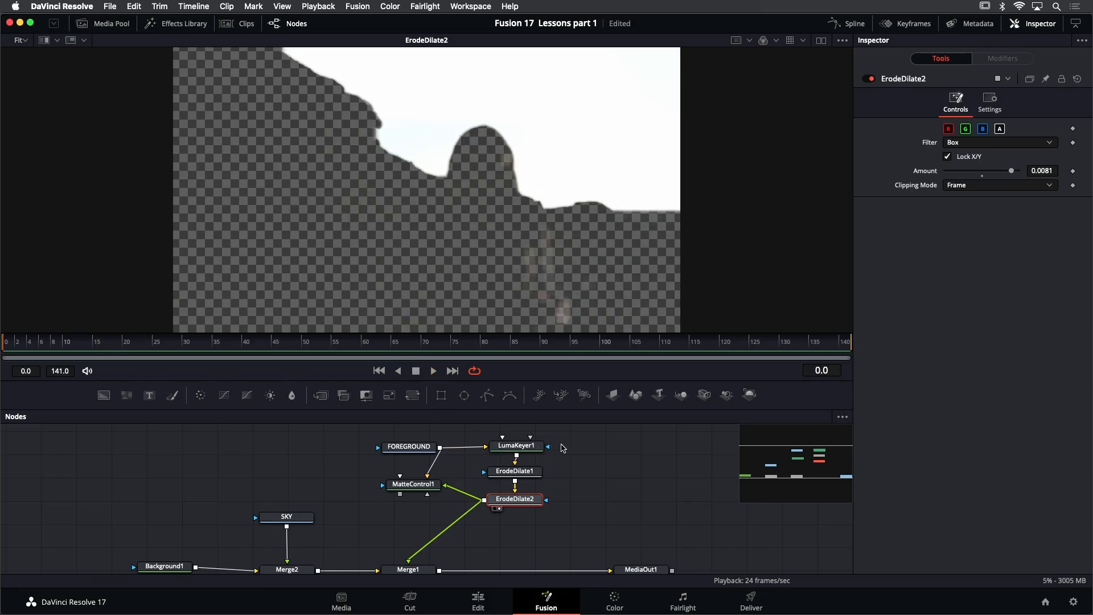
Add an unconnected Polygon node above LumaKeyer1 in the node graph
{"action": "left_click_drag", "start_coordinate": [562, 447], "coordinate": [561, 483]}
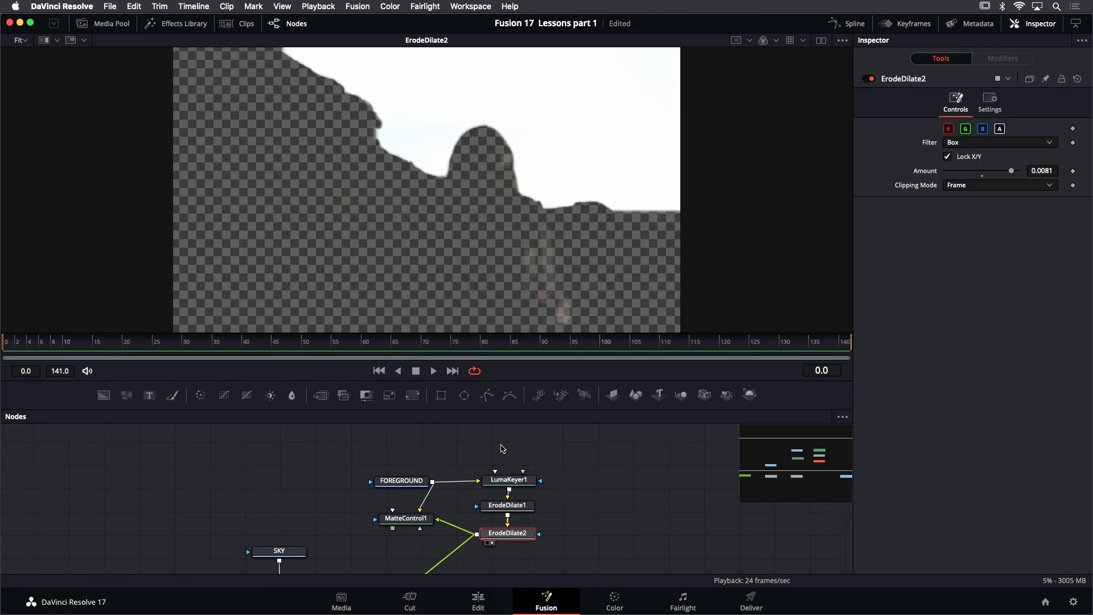
{"action": "left_click", "coordinate": [502, 446]}
{"action": "key", "text": "shift+space"}
{"action": "type", "text": "merge"}
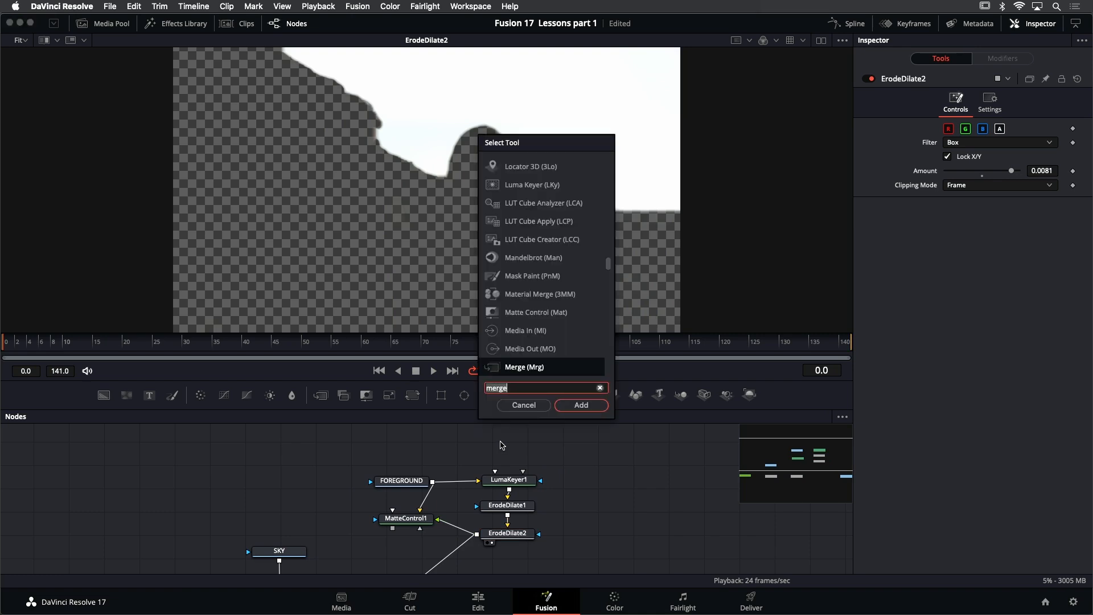
{"action": "key", "text": "BackSpace"}
{"action": "key", "text": "BackSpace"}
{"action": "key", "text": "BackSpace"}
{"action": "key", "text": "BackSpace"}
{"action": "key", "text": "BackSpace"}
{"action": "type", "text": "poly"}
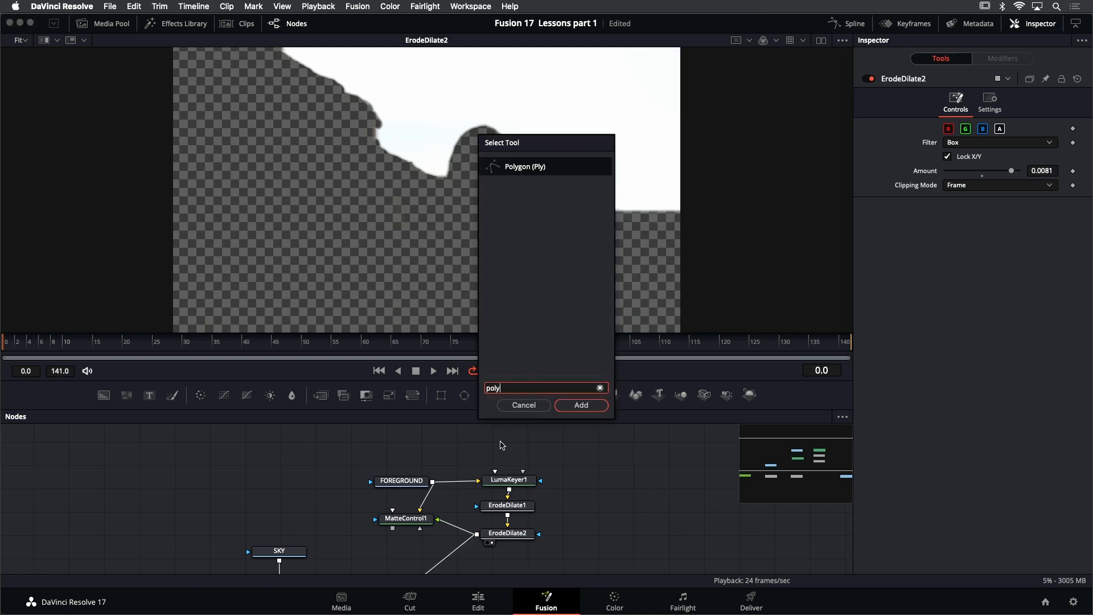
{"action": "key", "text": "Return"}
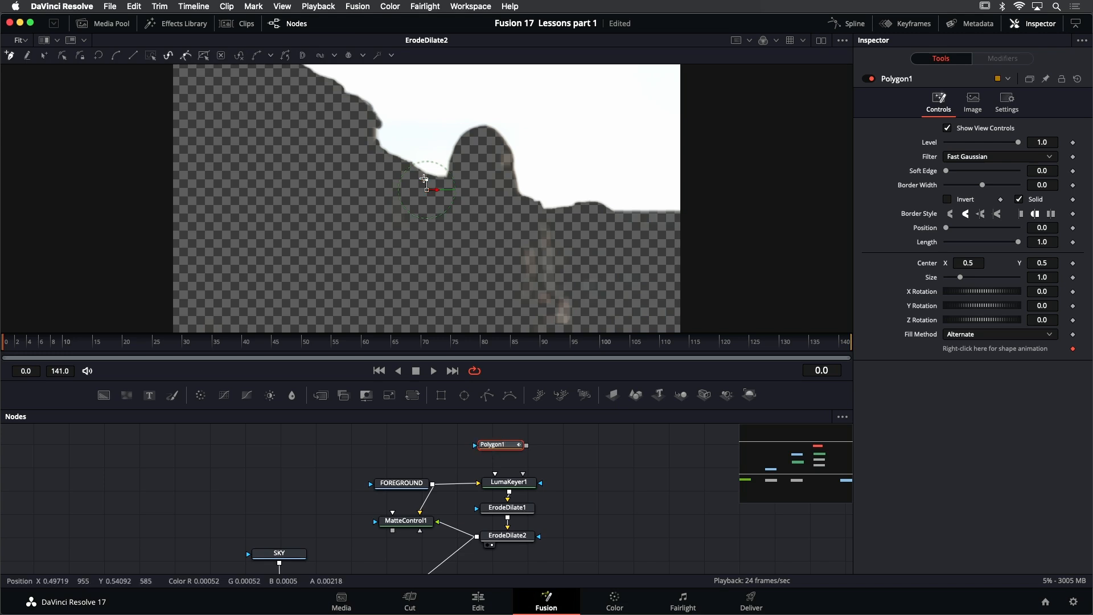
Draw a closed polygon around the foreground below the sky edge, following the cliff and horizon and extending outside the frame
{"action": "left_click_drag", "start_coordinate": [363, 138], "coordinate": [365, 159]}
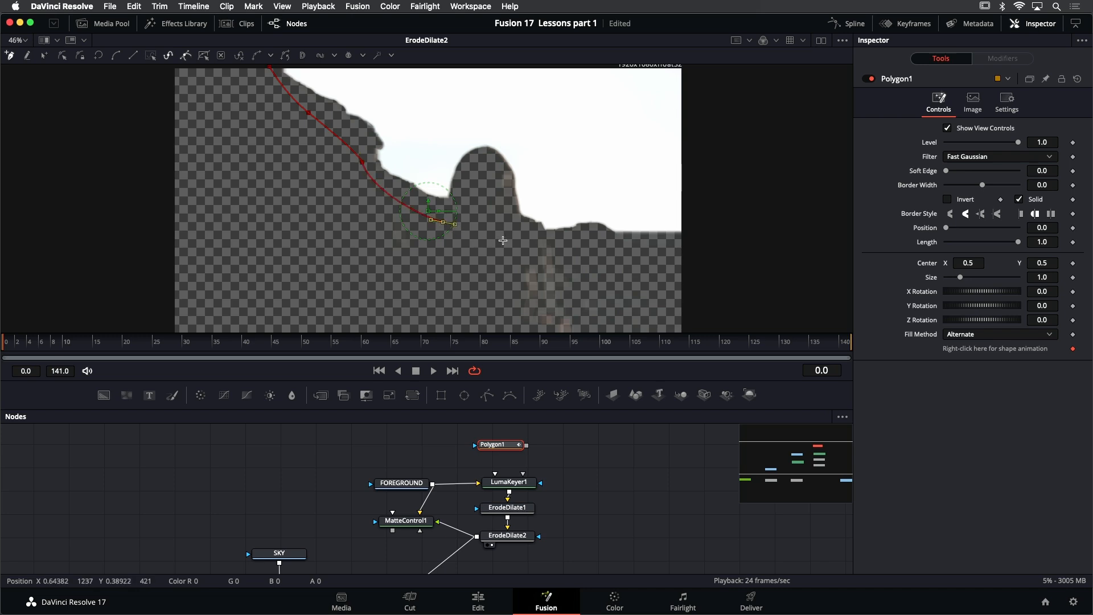
{"action": "left_click", "coordinate": [567, 246]}
{"action": "left_click_drag", "start_coordinate": [684, 243], "coordinate": [733, 261]}
{"action": "scroll", "coordinate": [729, 227], "scroll_direction": "down", "scroll_amount": 5}
{"action": "scroll", "coordinate": [729, 227], "scroll_direction": "right", "scroll_amount": 2}
{"action": "left_click_drag", "start_coordinate": [558, 307], "coordinate": [466, 308]}
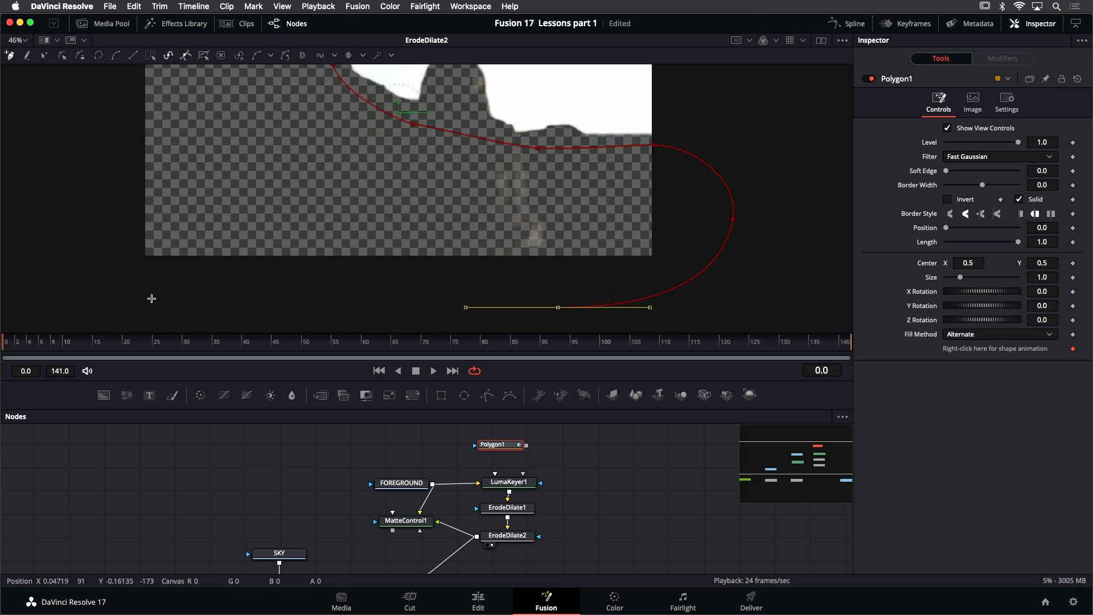
{"action": "left_click_drag", "start_coordinate": [126, 293], "coordinate": [98, 278]}
{"action": "scroll", "coordinate": [141, 176], "scroll_direction": "up", "scroll_amount": 5}
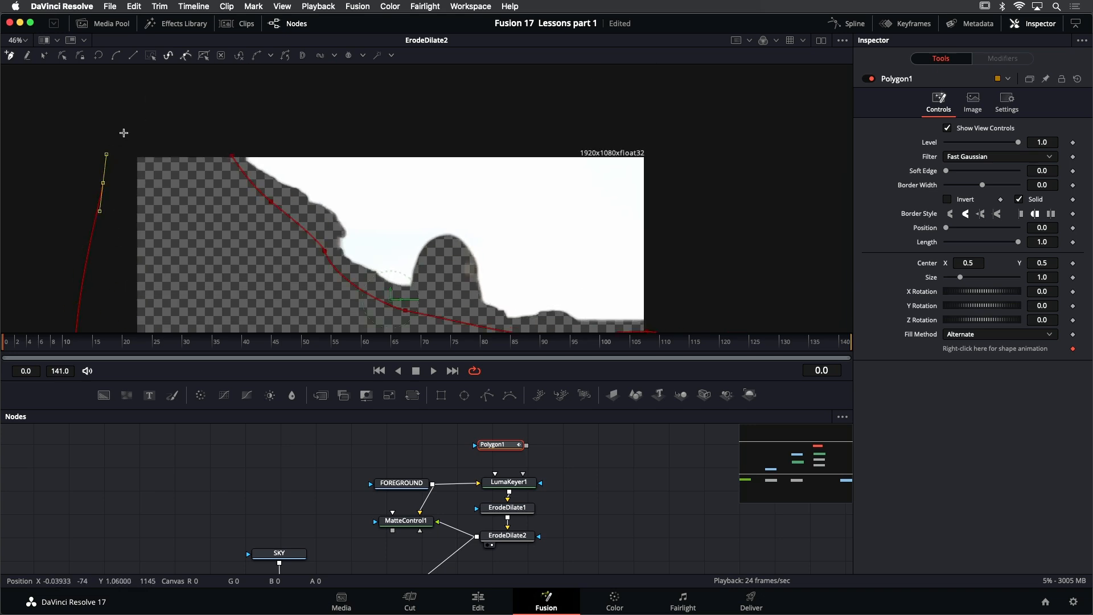
{"action": "left_click", "coordinate": [234, 158]}
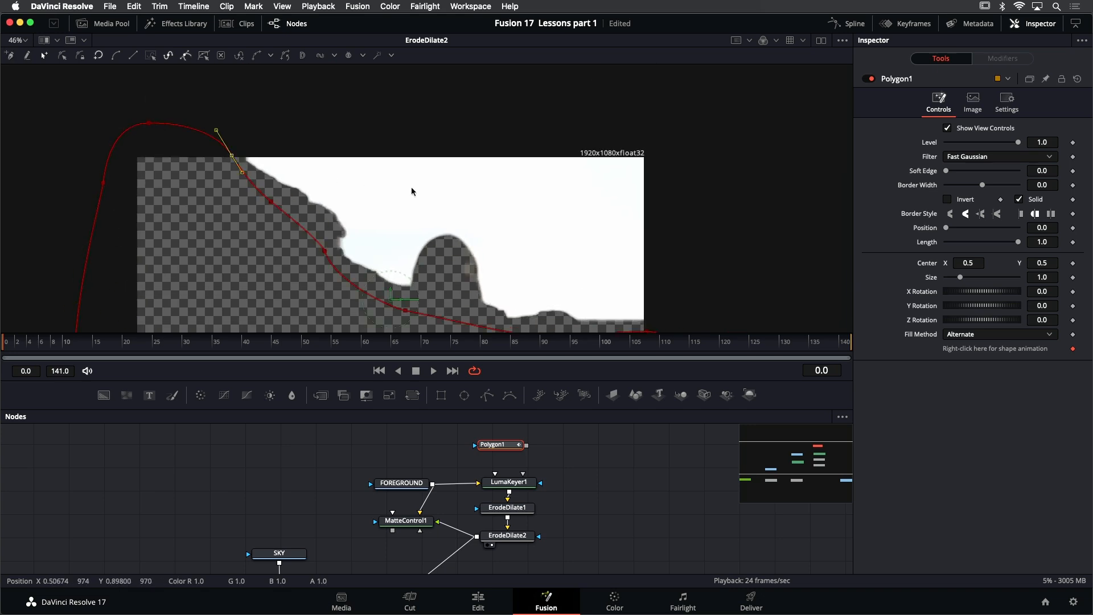
Set Polygon1's Soft Edge to 0.0126 and view the mask
{"action": "scroll", "coordinate": [325, 118], "scroll_direction": "down", "scroll_amount": 5}
{"action": "scroll", "coordinate": [324, 117], "scroll_direction": "right", "scroll_amount": 2}
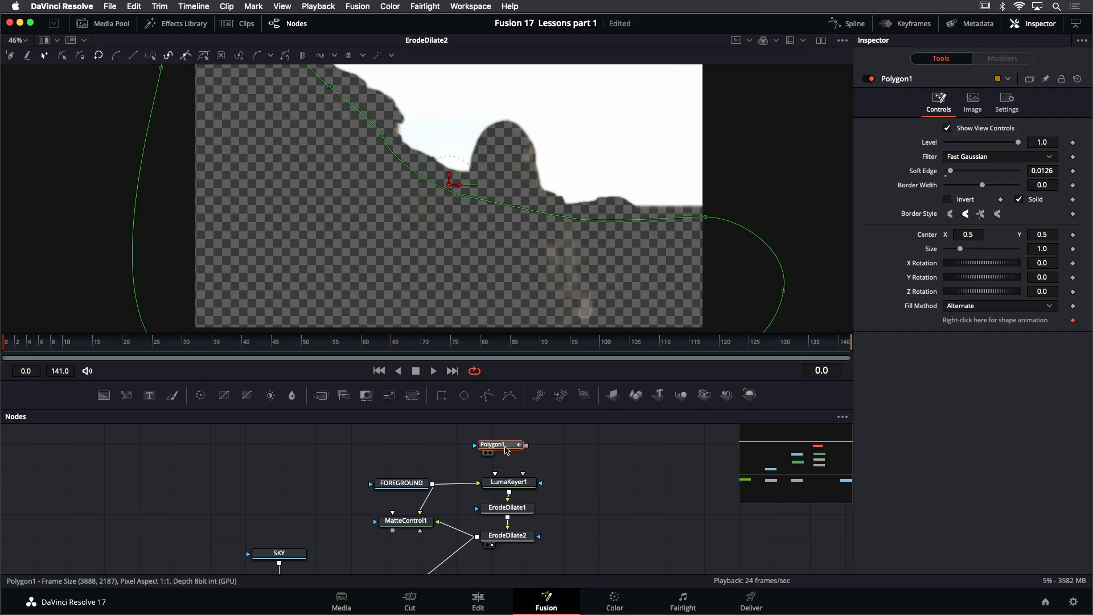
{"action": "scroll", "coordinate": [502, 272], "scroll_direction": "down", "scroll_amount": 2}
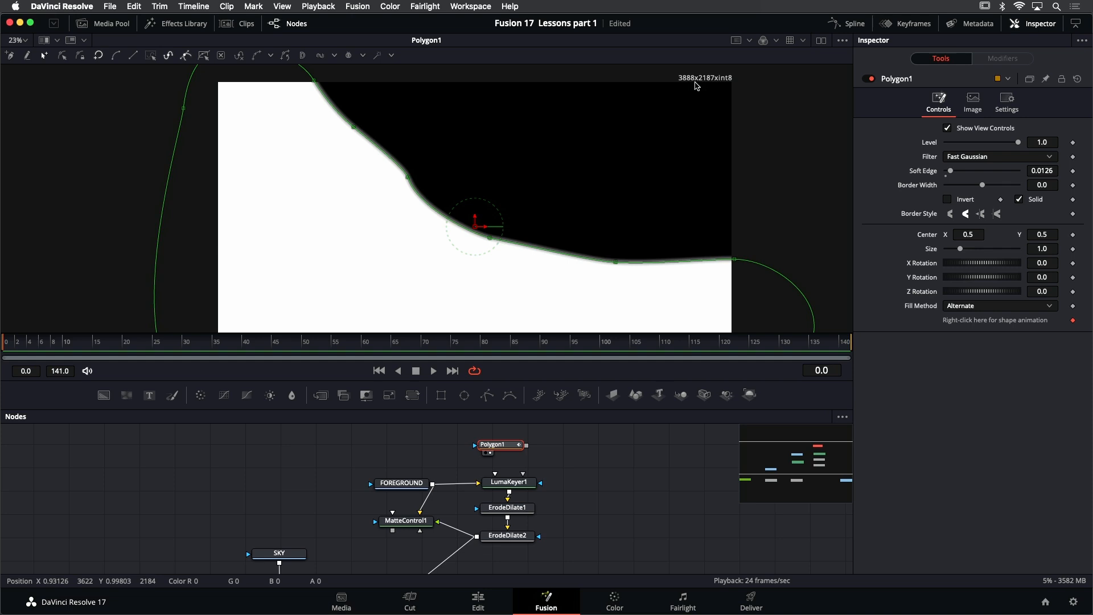
Set Polygon1's Output Size to Custom, disable Use Frame Format Settings, and make it 1920 wide by 1080 high
{"action": "left_click", "coordinate": [979, 103]}
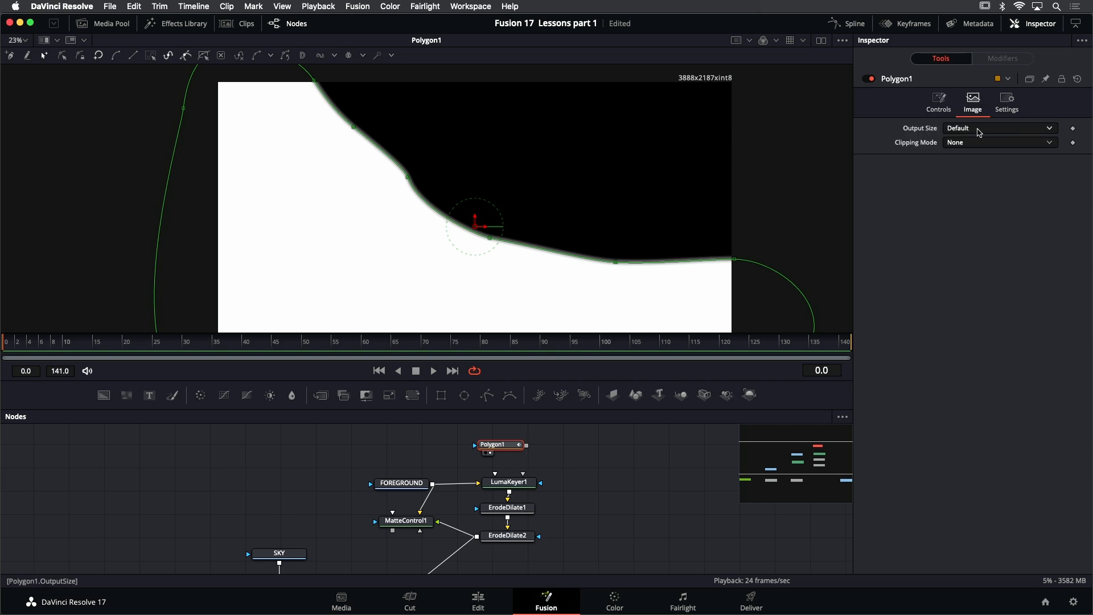
{"action": "left_click", "coordinate": [979, 129]}
{"action": "left_click", "coordinate": [978, 142]}
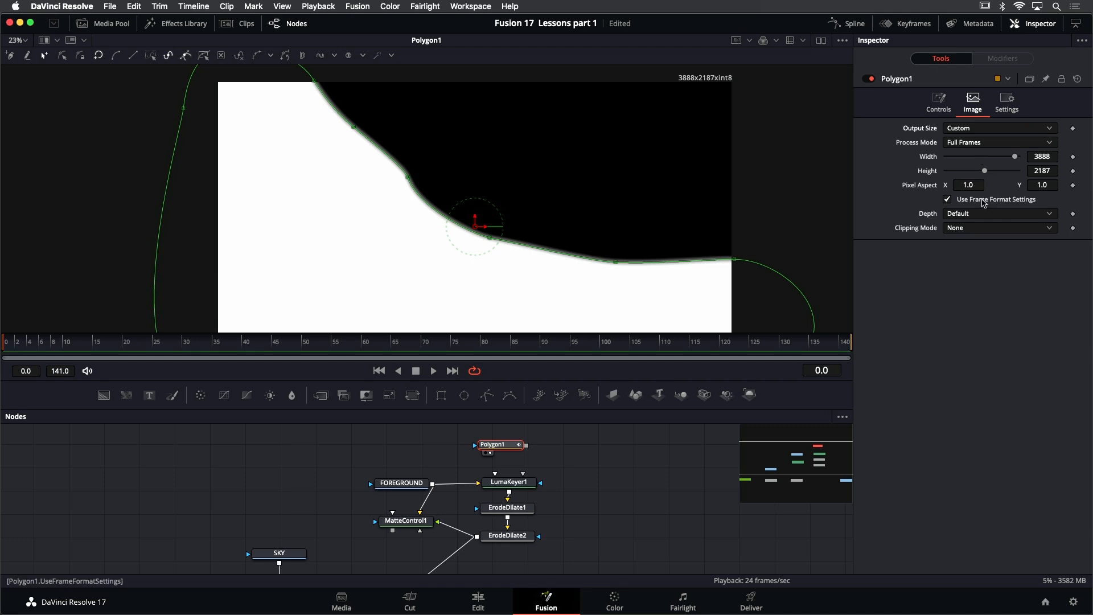
{"action": "left_click", "coordinate": [984, 200]}
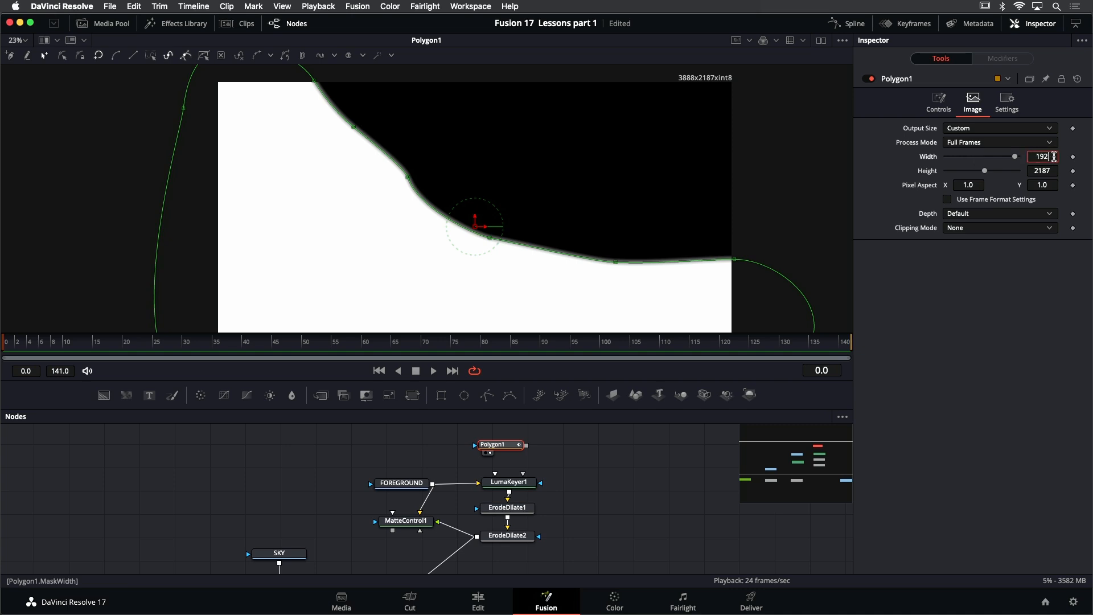
{"action": "key", "text": "Tab"}
{"action": "type", "text": "10"}
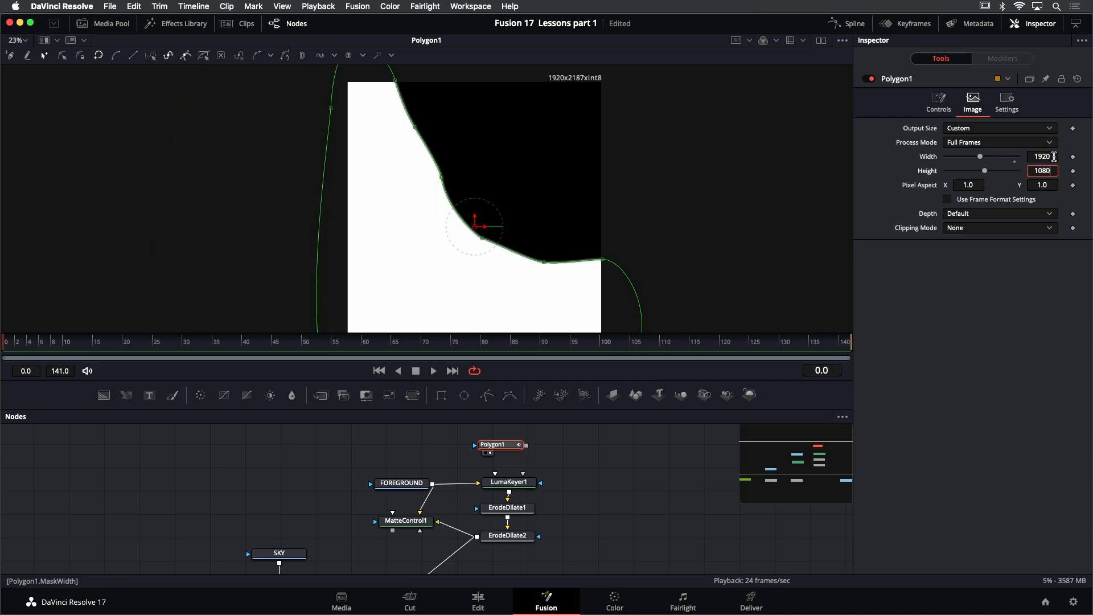
{"action": "type", "text": "80"}
{"action": "key", "text": "Tab"}
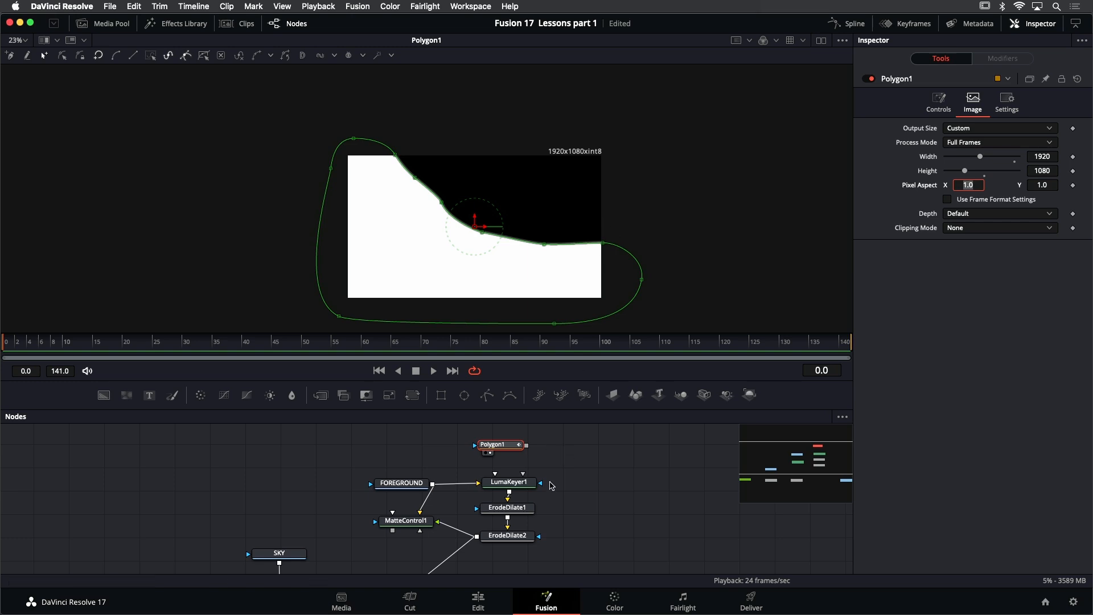
View ErodeDilate2 and connect Polygon1 to LumaKeyer1's GarbageMatte input
{"action": "left_click_drag", "start_coordinate": [559, 464], "coordinate": [567, 456]}
{"action": "left_click", "coordinate": [529, 532]}
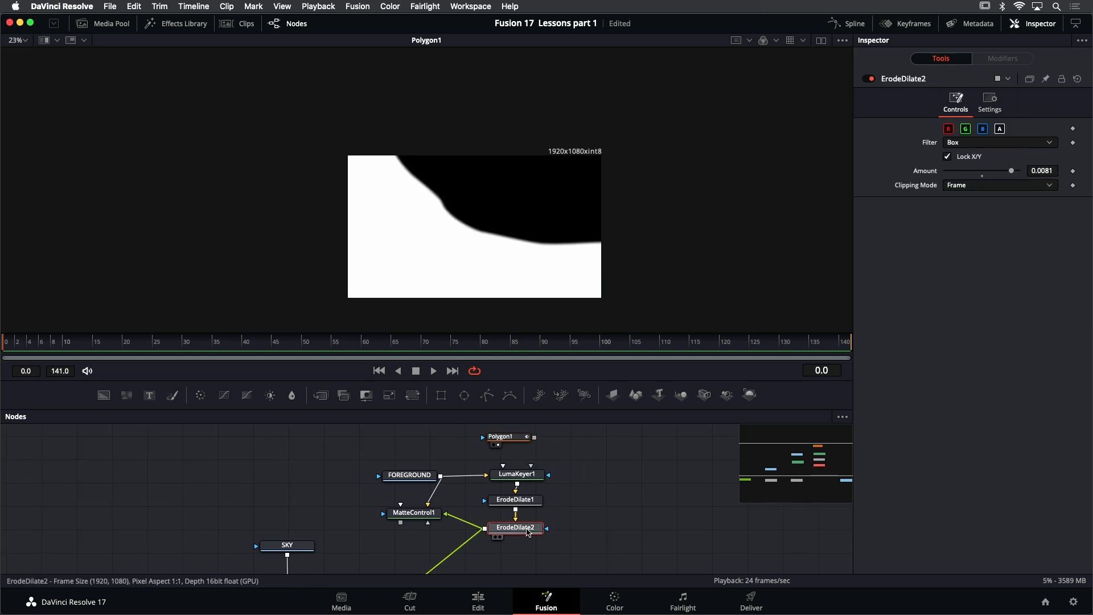
{"action": "key", "text": "1"}
{"action": "scroll", "coordinate": [533, 478], "scroll_direction": "up", "scroll_amount": 3}
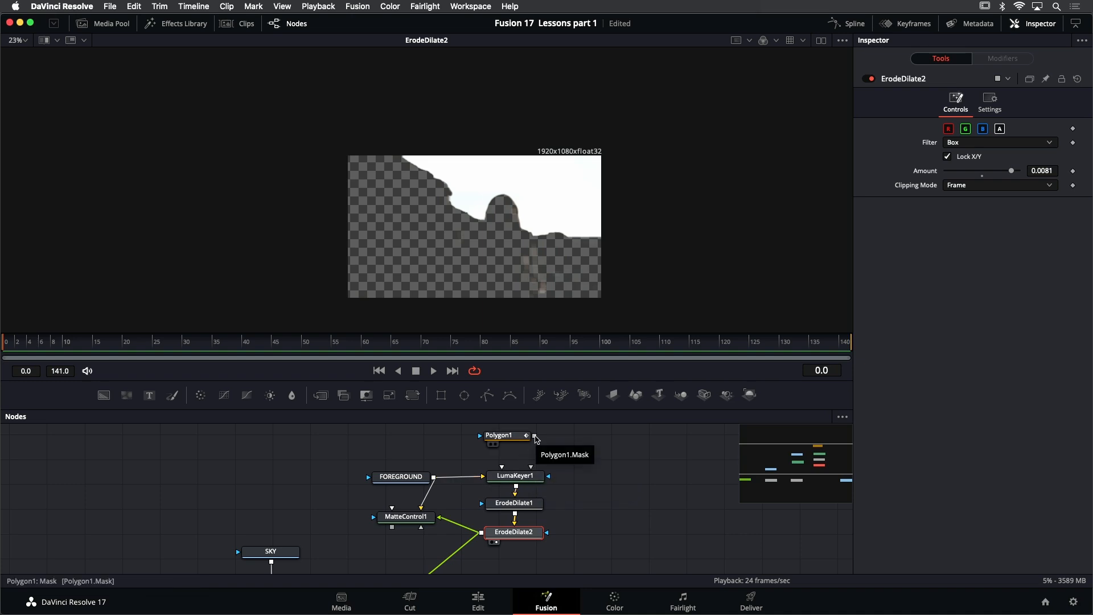
{"action": "left_click_drag", "start_coordinate": [534, 437], "coordinate": [520, 480]}
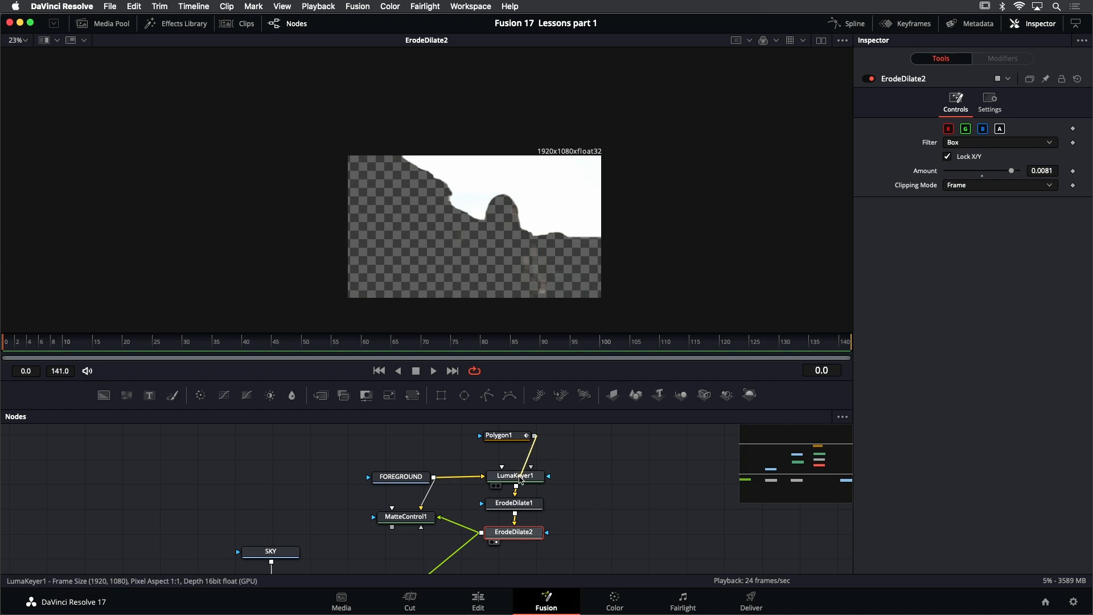
{"action": "left_click_drag", "start_coordinate": [520, 480], "coordinate": [520, 480]}
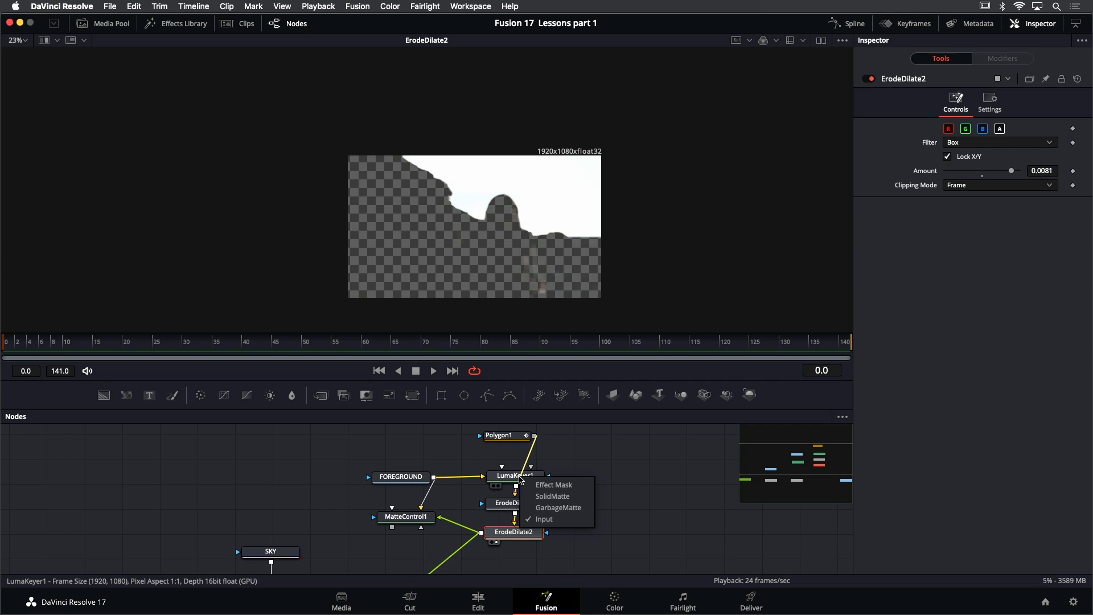
{"action": "left_click", "coordinate": [530, 508]}
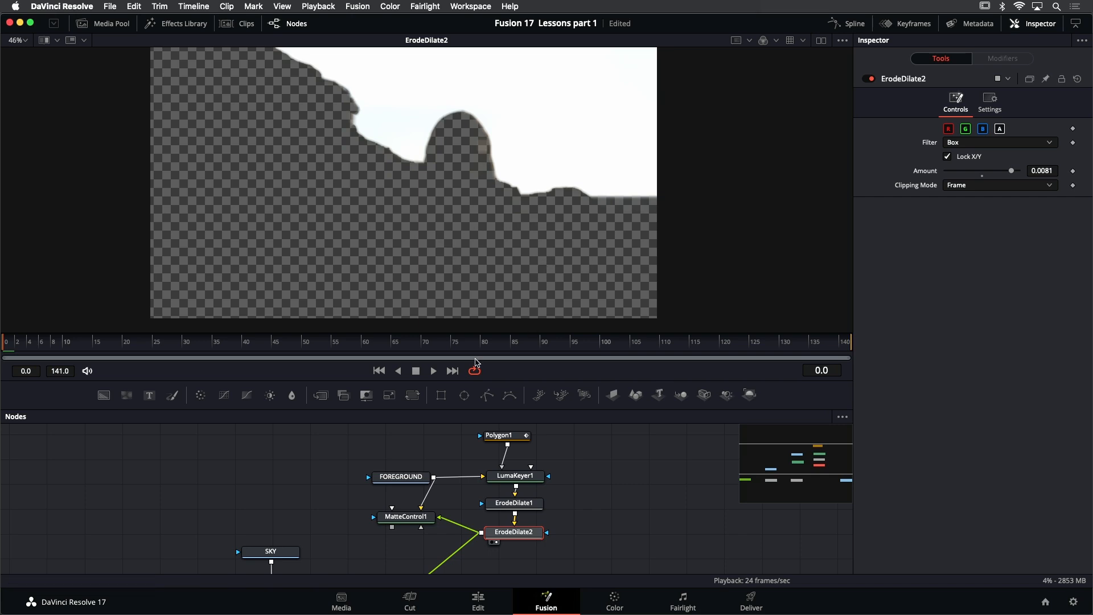
Play the matte to check it, then raise Polygon1's point at the frame's right edge to the horizon at frame 0
{"action": "left_click", "coordinate": [434, 371]}
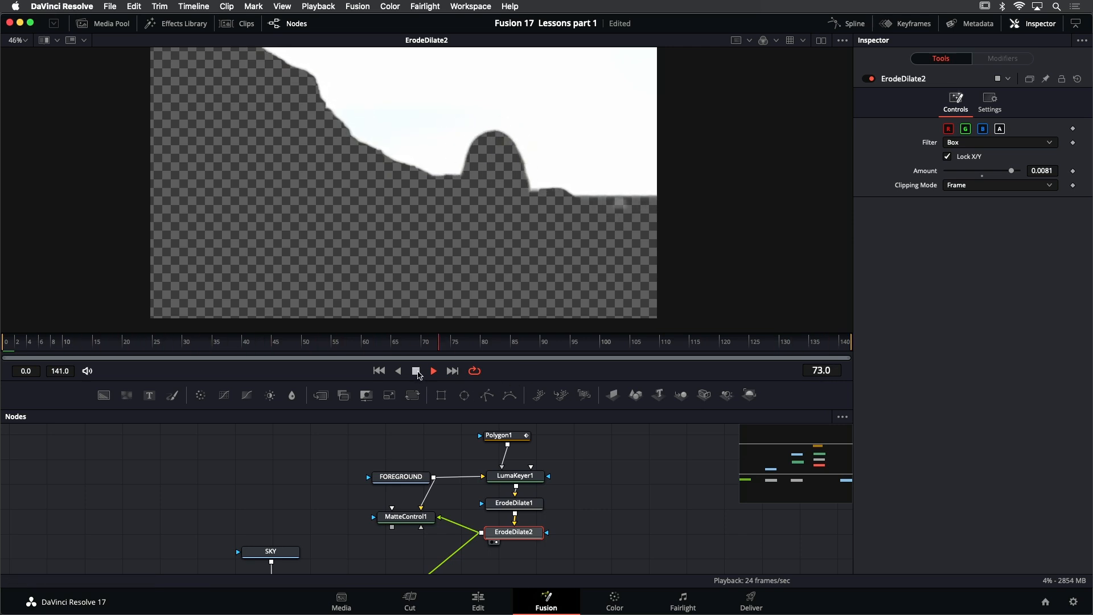
{"action": "left_click", "coordinate": [419, 373]}
{"action": "left_click", "coordinate": [508, 439]}
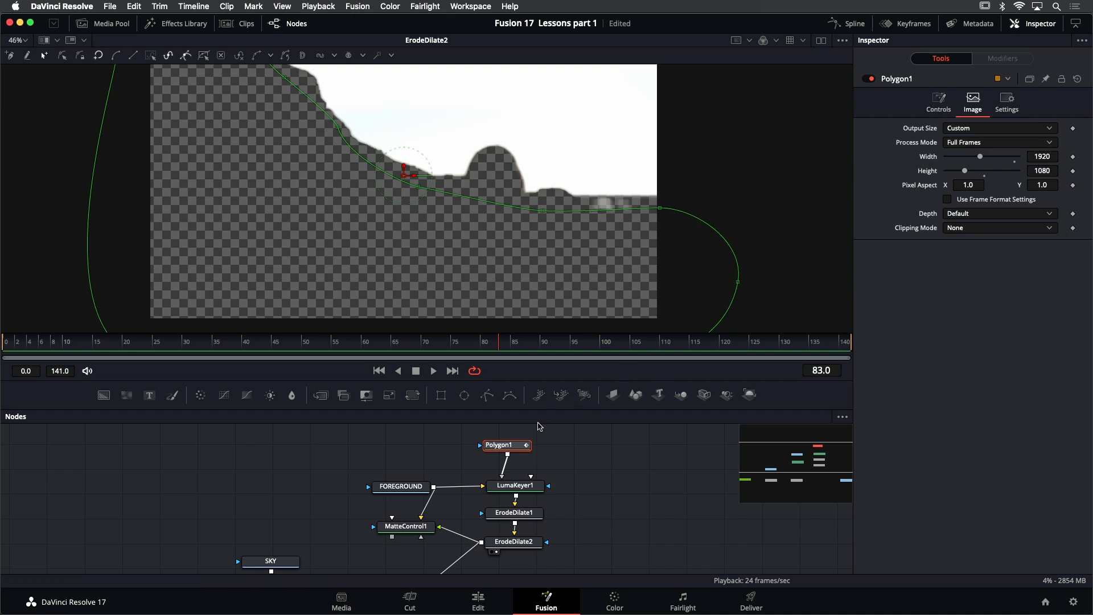
{"action": "left_click", "coordinate": [378, 370]}
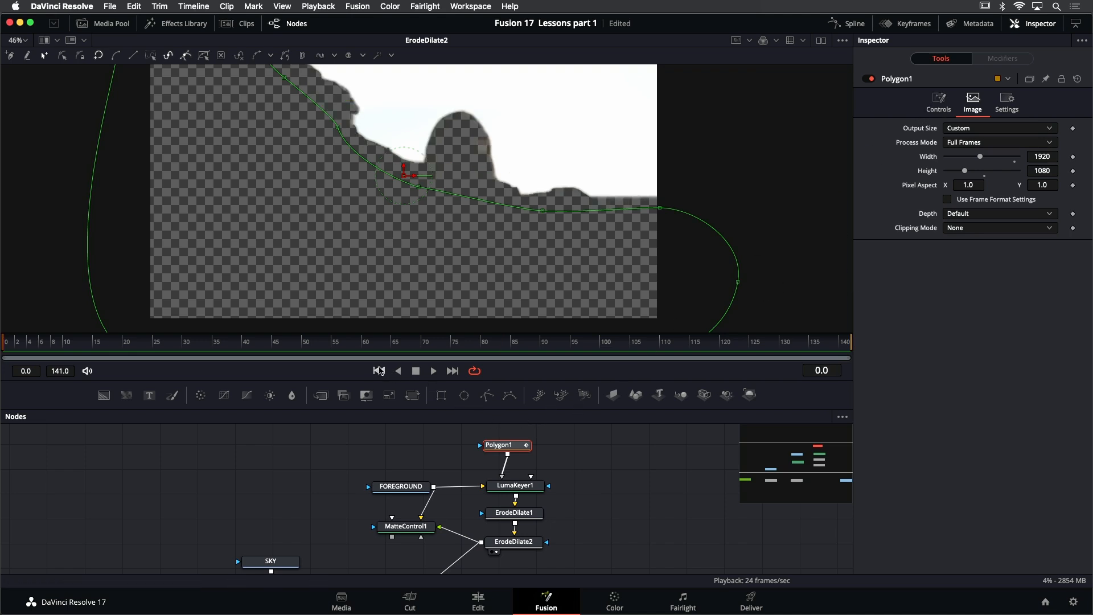
{"action": "left_click", "coordinate": [659, 207]}
{"action": "left_click_drag", "start_coordinate": [659, 206], "coordinate": [579, 203]}
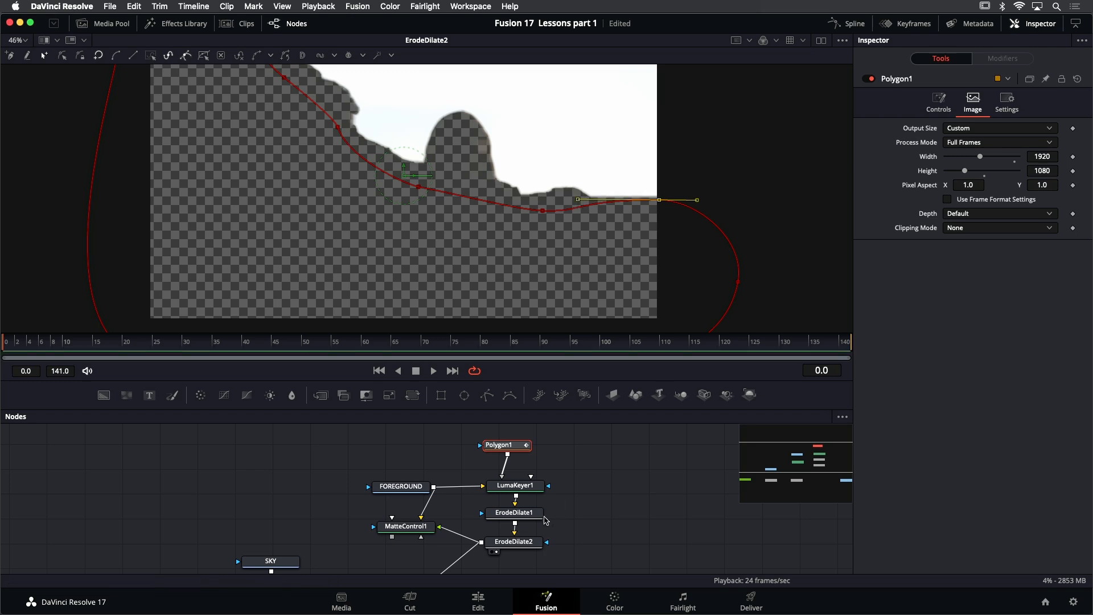
Play the matte again, then raise Polygon1's point below the distant rocks closer to the horizon at frame 0
{"action": "left_click", "coordinate": [433, 371]}
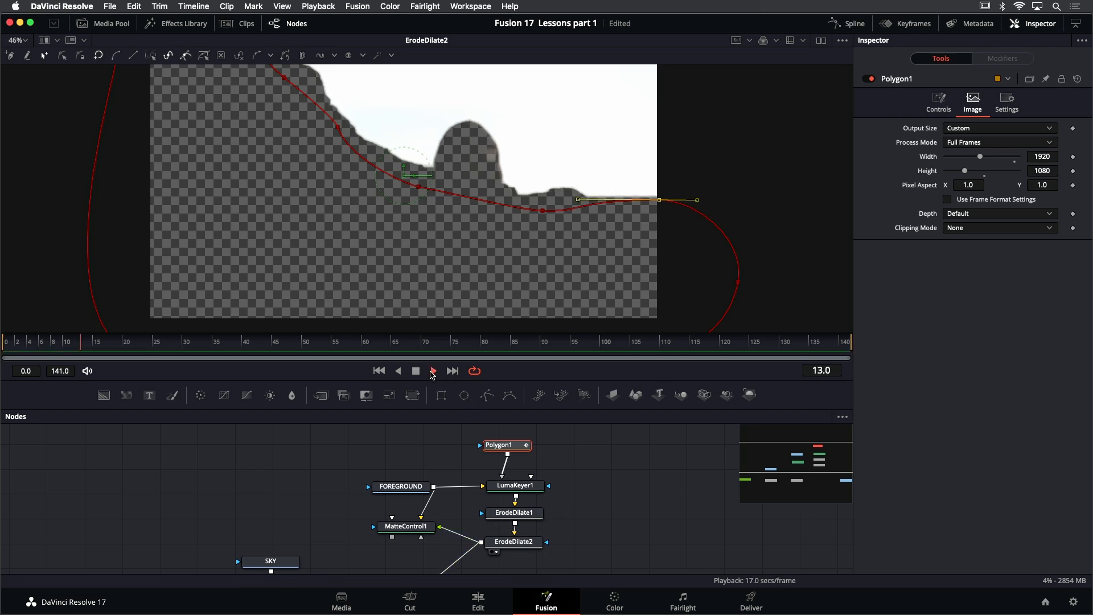
{"action": "left_click", "coordinate": [615, 516]}
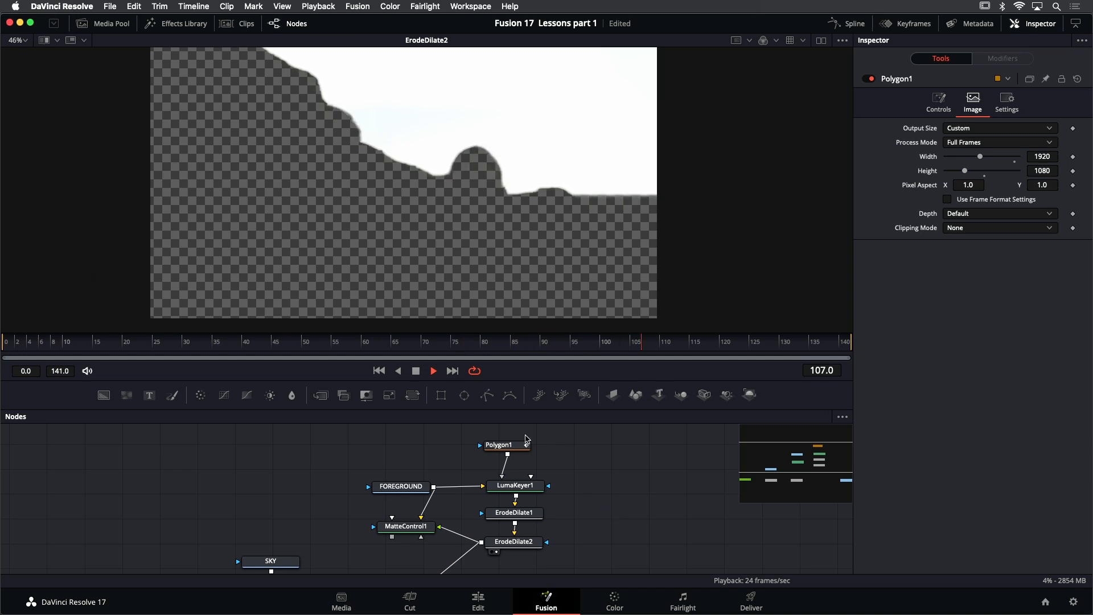
{"action": "left_click", "coordinate": [417, 371]}
{"action": "left_click", "coordinate": [379, 371]}
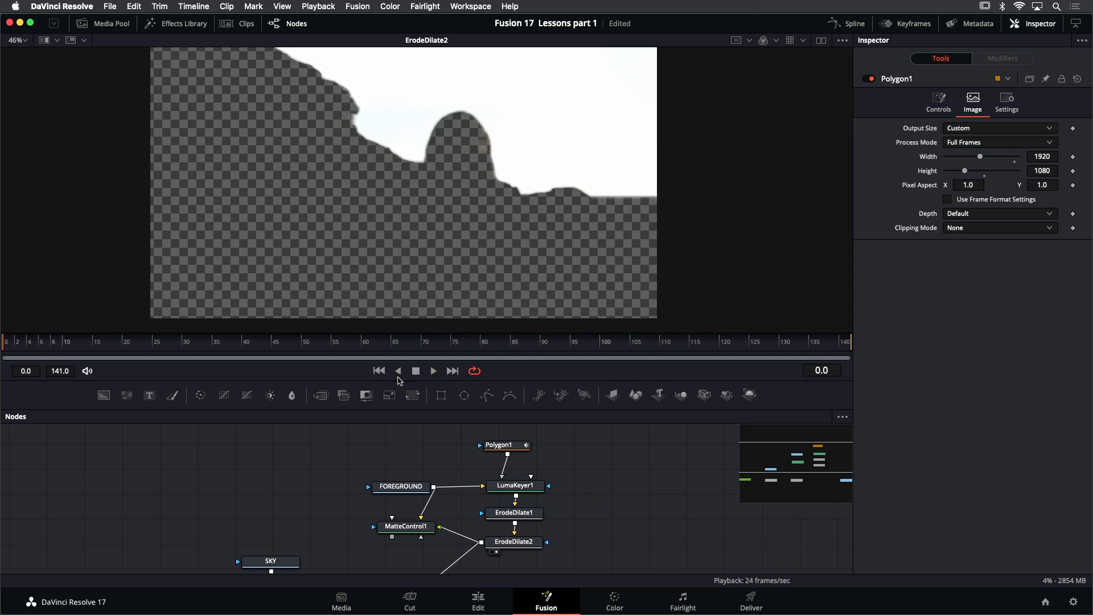
{"action": "left_click", "coordinate": [512, 444]}
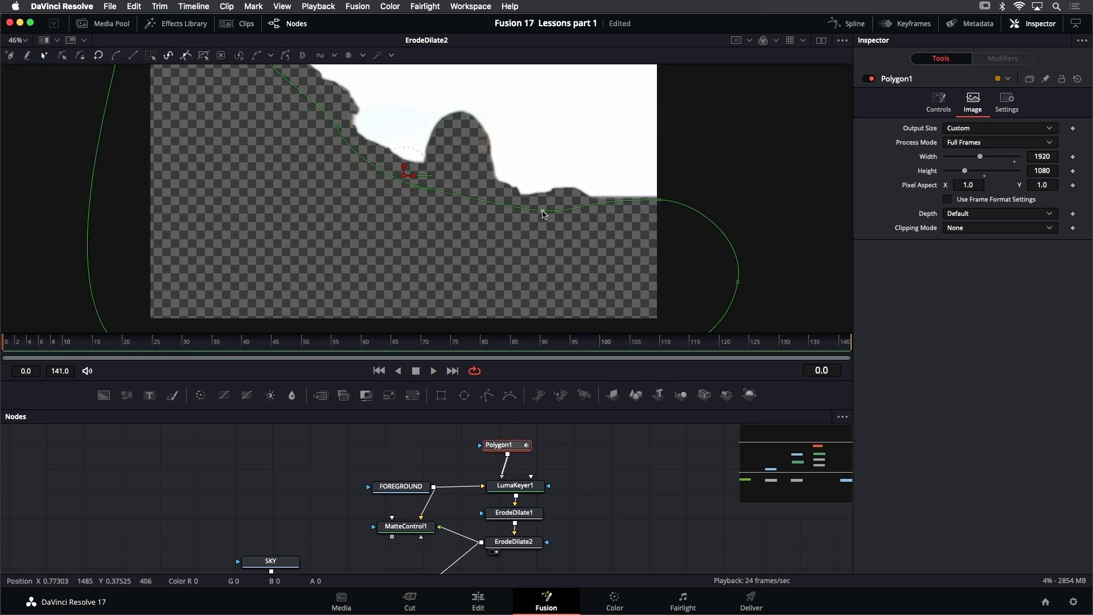
{"action": "mouse_move", "coordinate": [543, 211]}
{"action": "left_mouse_down"}
{"action": "mouse_move", "coordinate": [583, 201]}
{"action": "mouse_move", "coordinate": [544, 202]}
{"action": "left_mouse_up"}
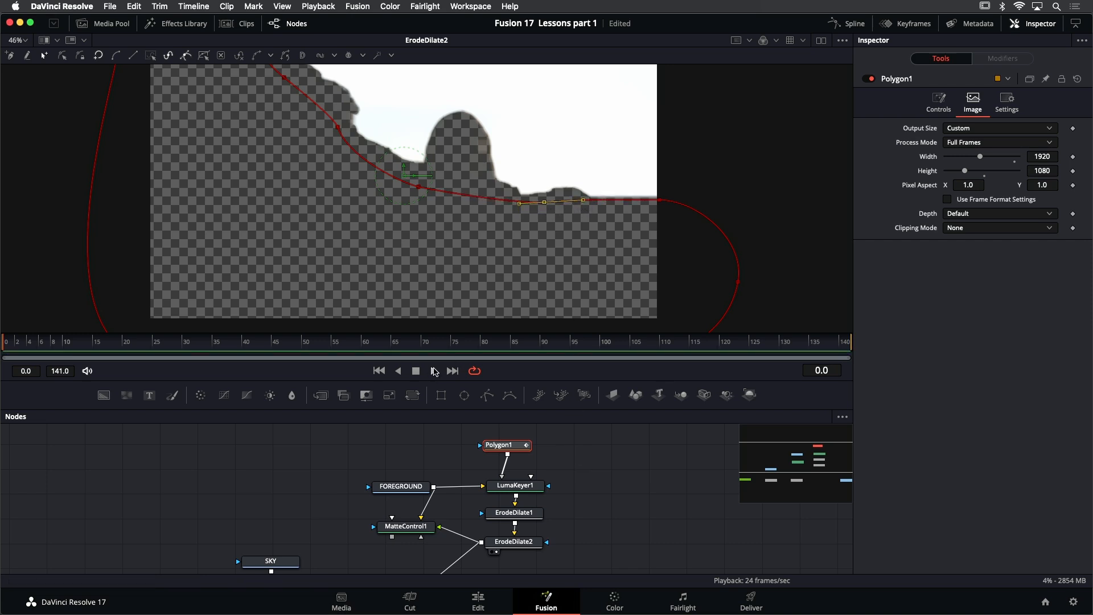
Play back ErodeDilate2 to check the garbage-matted key along the horizon, then stop
{"action": "left_click", "coordinate": [510, 422]}
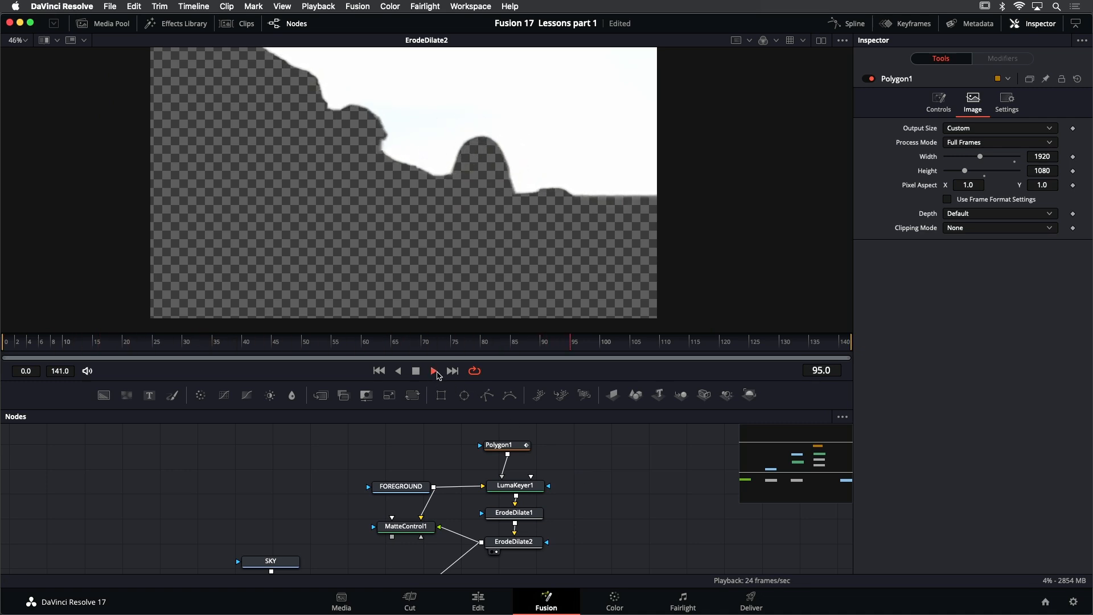
{"action": "left_click", "coordinate": [416, 371]}
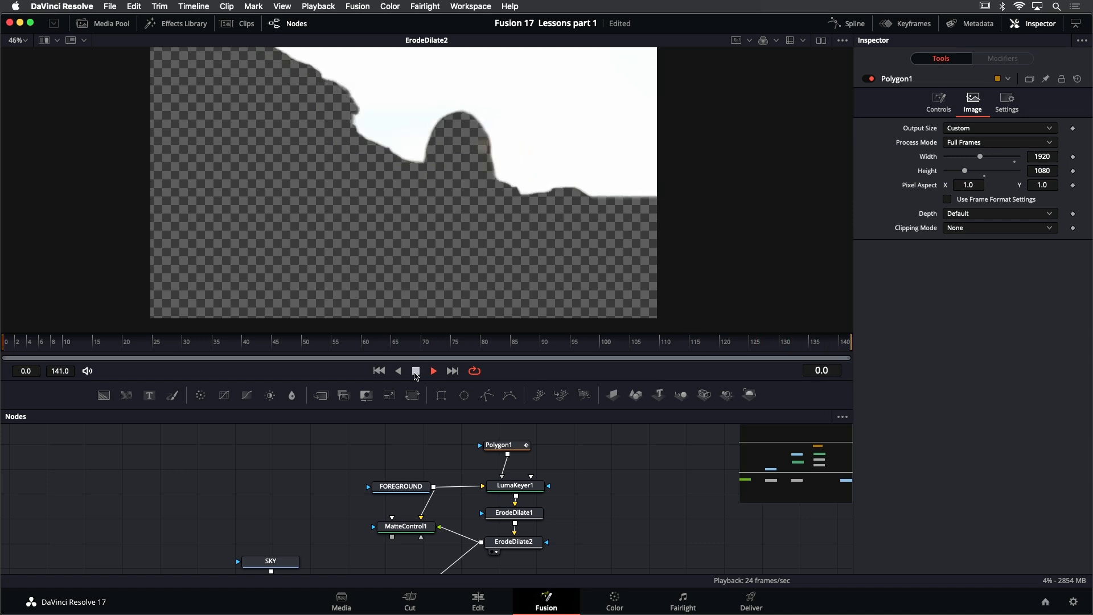
{"action": "left_click", "coordinate": [416, 370]}
{"action": "scroll", "coordinate": [596, 504], "scroll_direction": "down", "scroll_amount": 3}
{"action": "scroll", "coordinate": [596, 504], "scroll_direction": "left", "scroll_amount": 3}
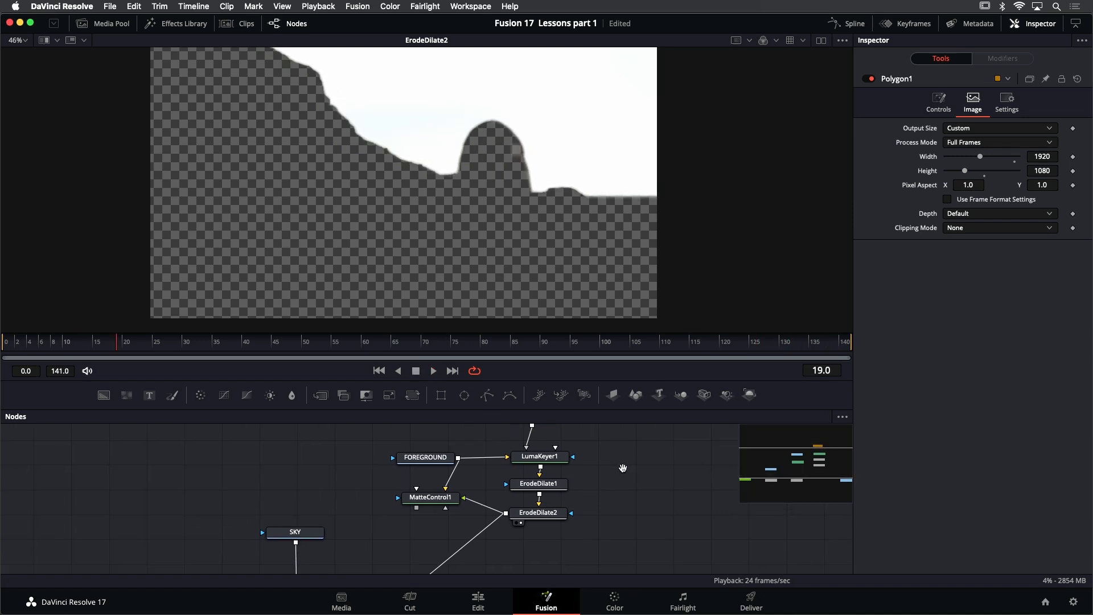
View MatteControl1 and connect its output to Merge1's foreground input in place of ErodeDilate2
{"action": "left_click", "coordinate": [447, 495]}
{"action": "key", "text": "1"}
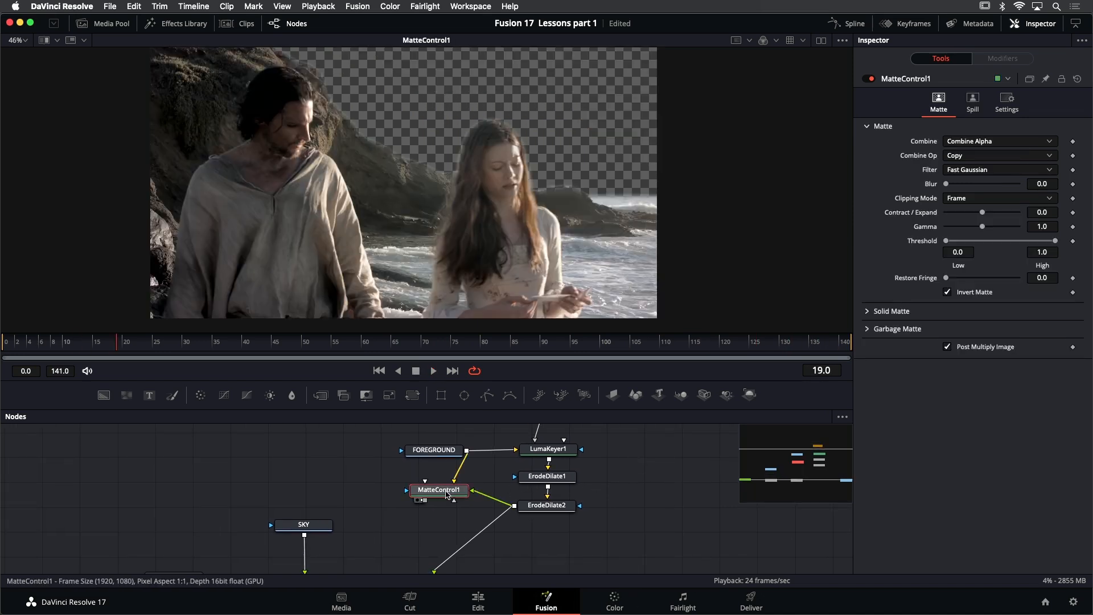
{"action": "scroll", "coordinate": [561, 176], "scroll_direction": "down", "scroll_amount": 2}
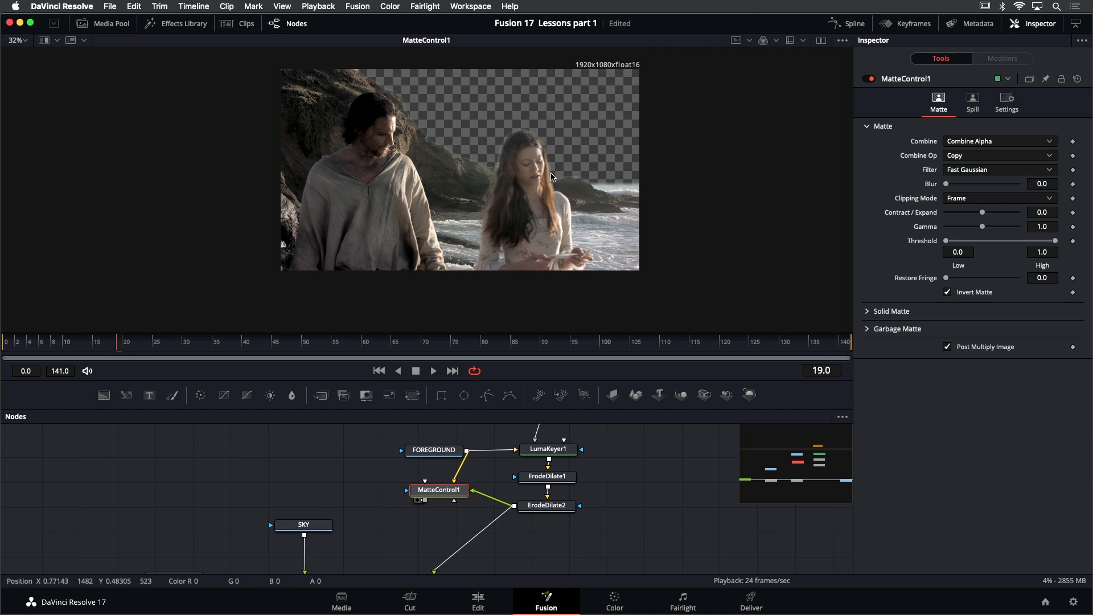
{"action": "scroll", "coordinate": [606, 484], "scroll_direction": "down", "scroll_amount": 2}
{"action": "scroll", "coordinate": [606, 484], "scroll_direction": "left", "scroll_amount": 3}
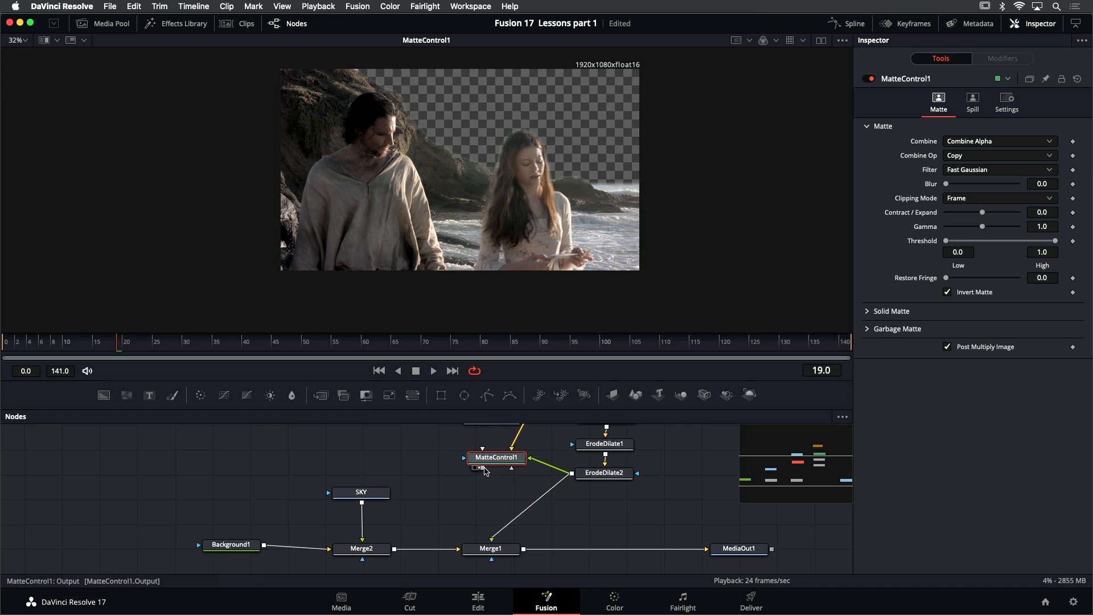
{"action": "left_click_drag", "start_coordinate": [482, 470], "coordinate": [492, 542]}
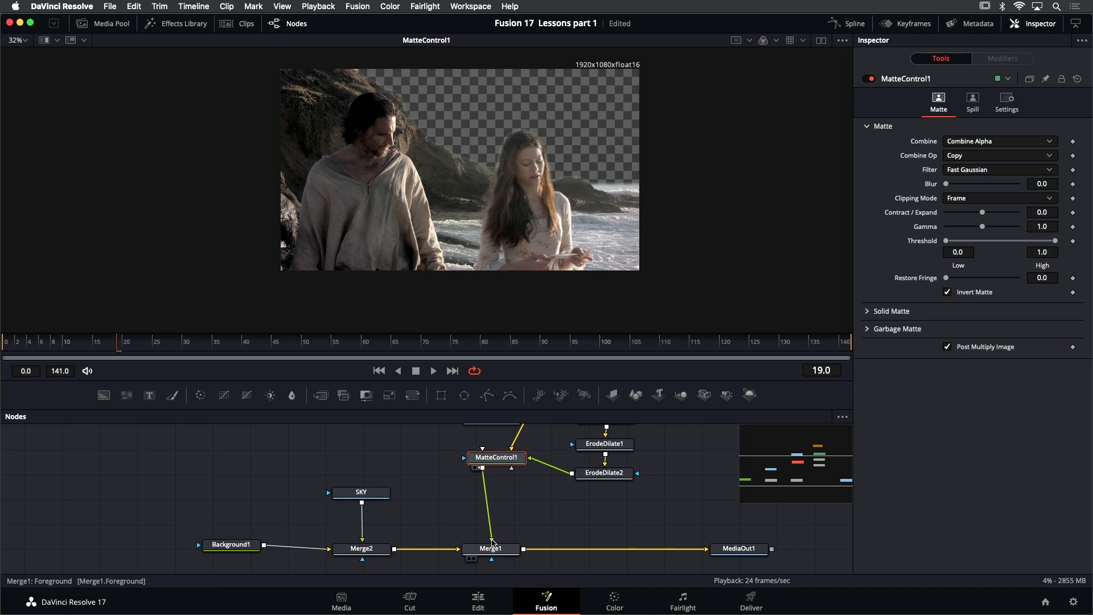
View Merge1 and play back the sky composite, then stop and return to the first frame
{"action": "left_click", "coordinate": [503, 556]}
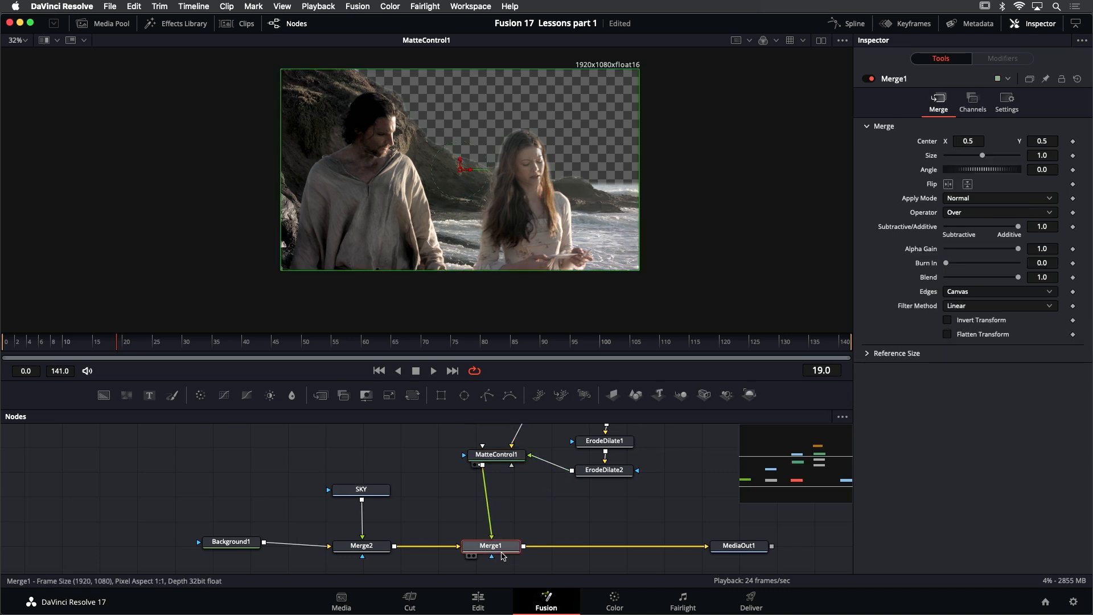
{"action": "key", "text": "1"}
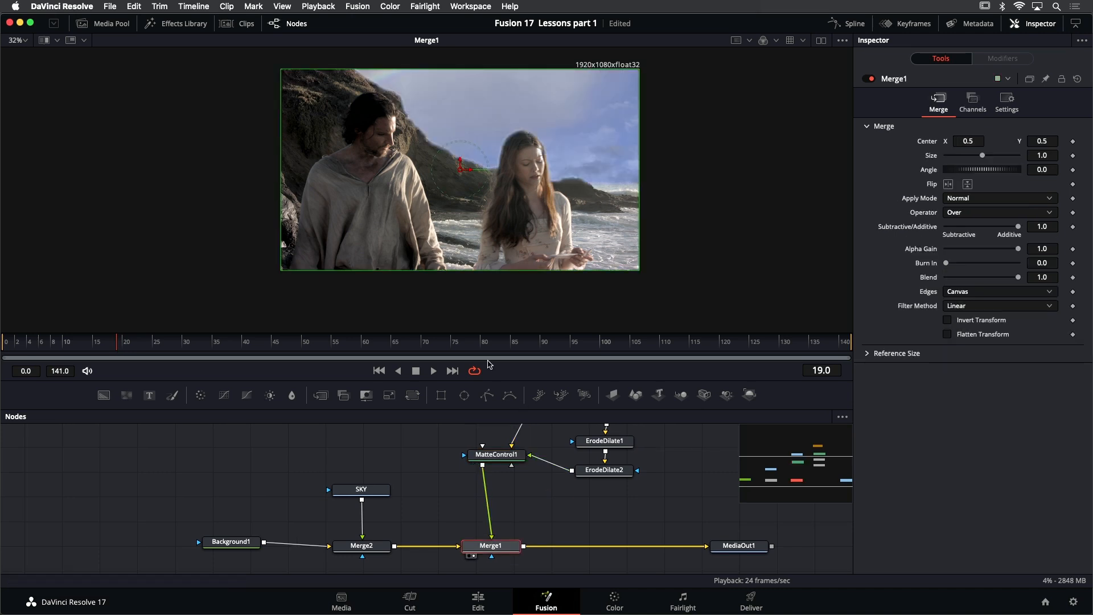
{"action": "left_click", "coordinate": [437, 371]}
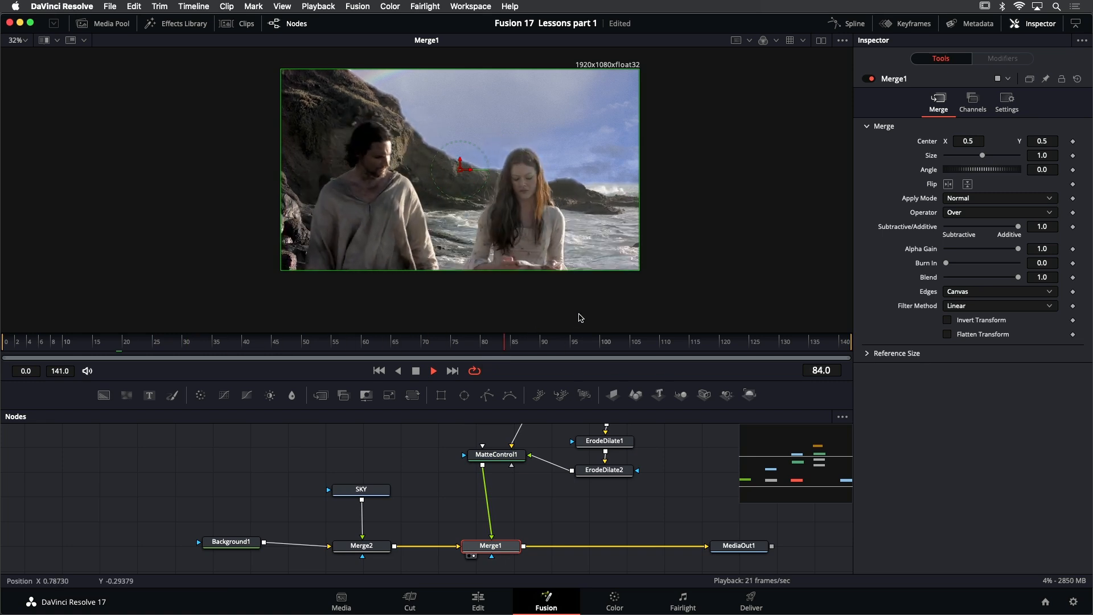
{"action": "key", "text": "super+f"}
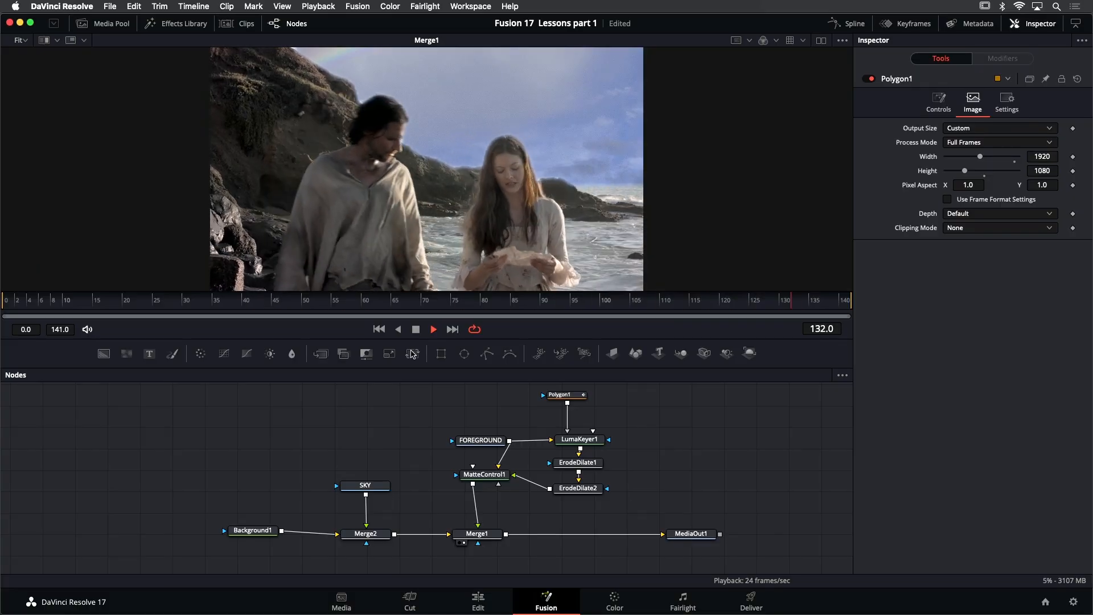
{"action": "left_click", "coordinate": [417, 331]}
{"action": "left_click", "coordinate": [381, 331]}
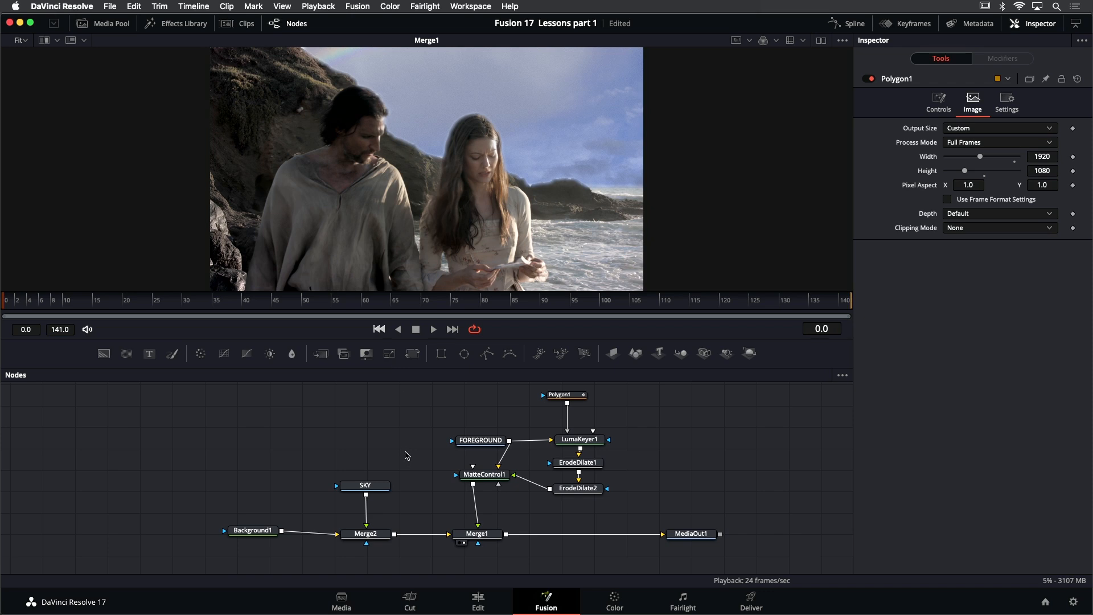
Review the SKY, Background1, Merge2 and FOREGROUND nodes to trace how the sky and foreground feed the composite
{"action": "left_click", "coordinate": [375, 488]}
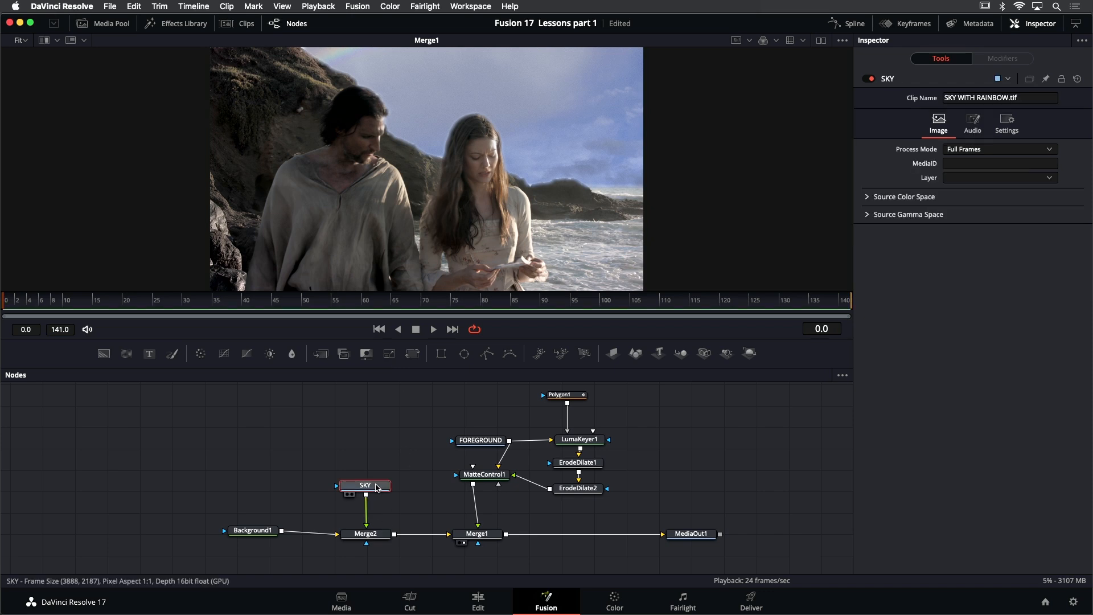
{"action": "key", "text": "1"}
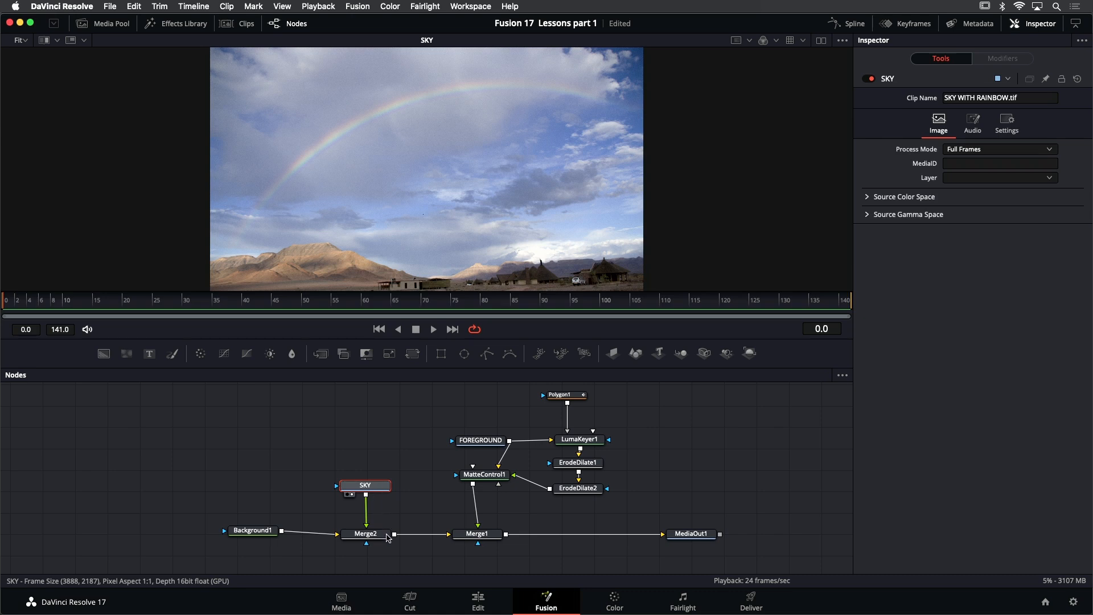
{"action": "left_click_drag", "start_coordinate": [259, 536], "coordinate": [258, 538]}
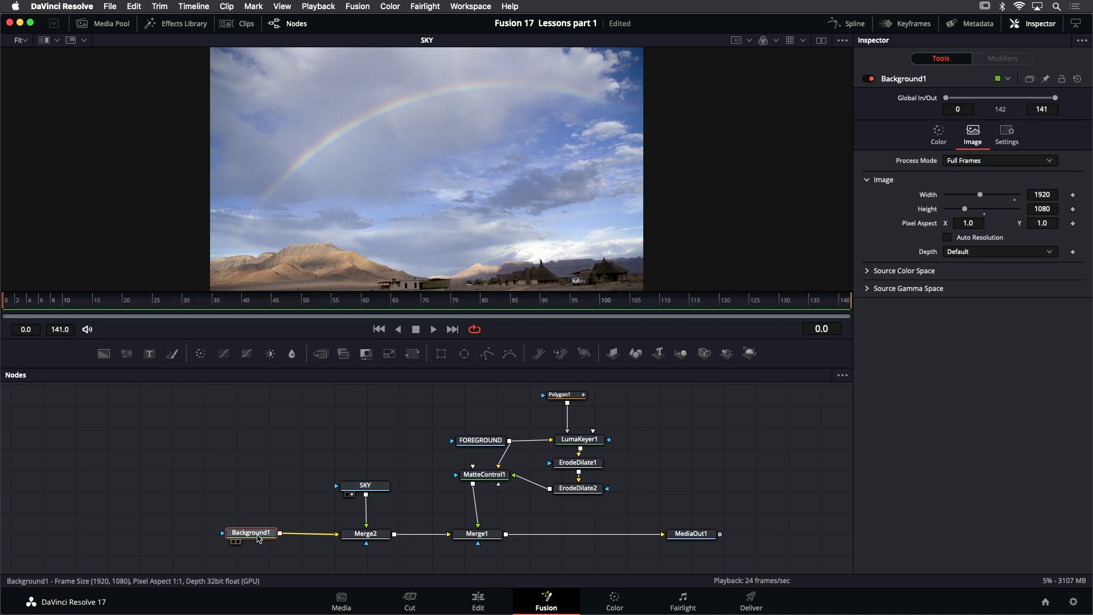
{"action": "left_click", "coordinate": [358, 539]}
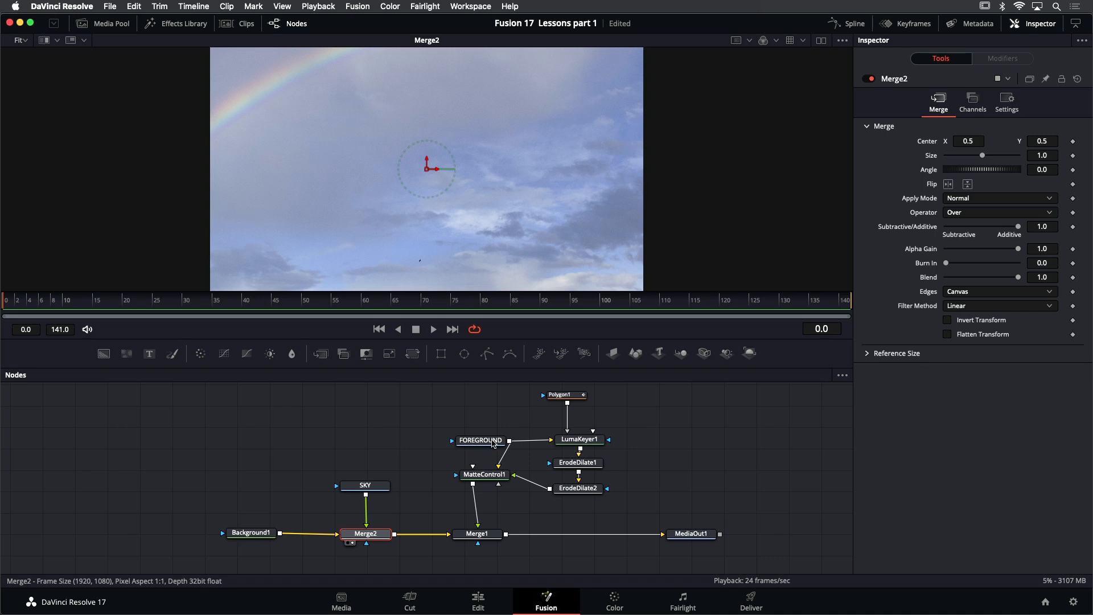
{"action": "left_click", "coordinate": [493, 444]}
{"action": "left_click_drag", "start_coordinate": [493, 444], "coordinate": [439, 443]}
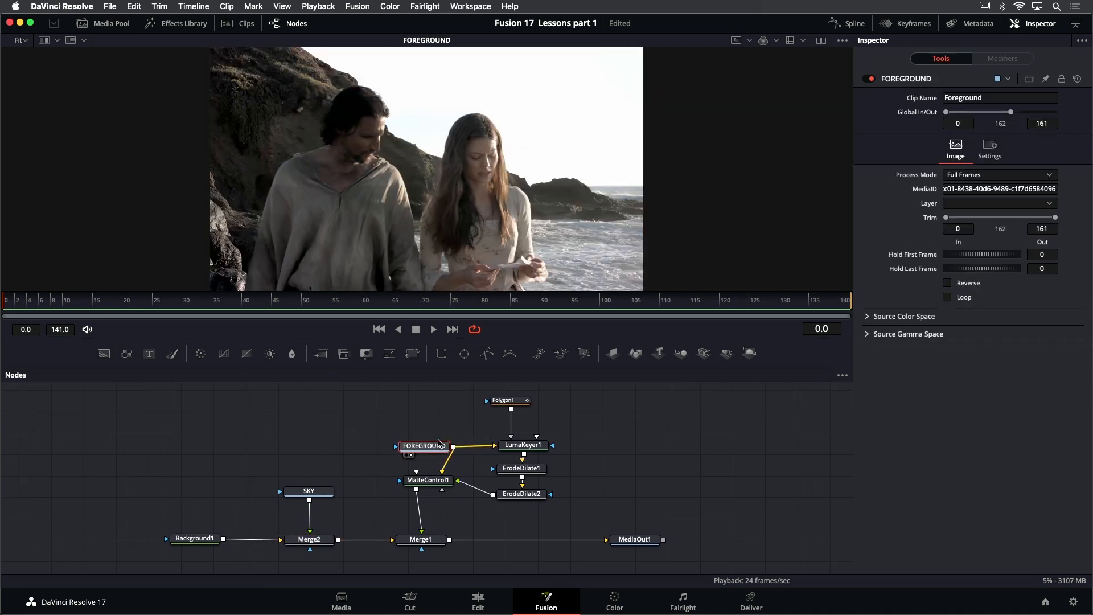
Review the keying branch through LumaKeyer1, ErodeDilate1, ErodeDilate2 and Polygon1, and compare FOREGROUND with MatteControl1
{"action": "left_click", "coordinate": [529, 448]}
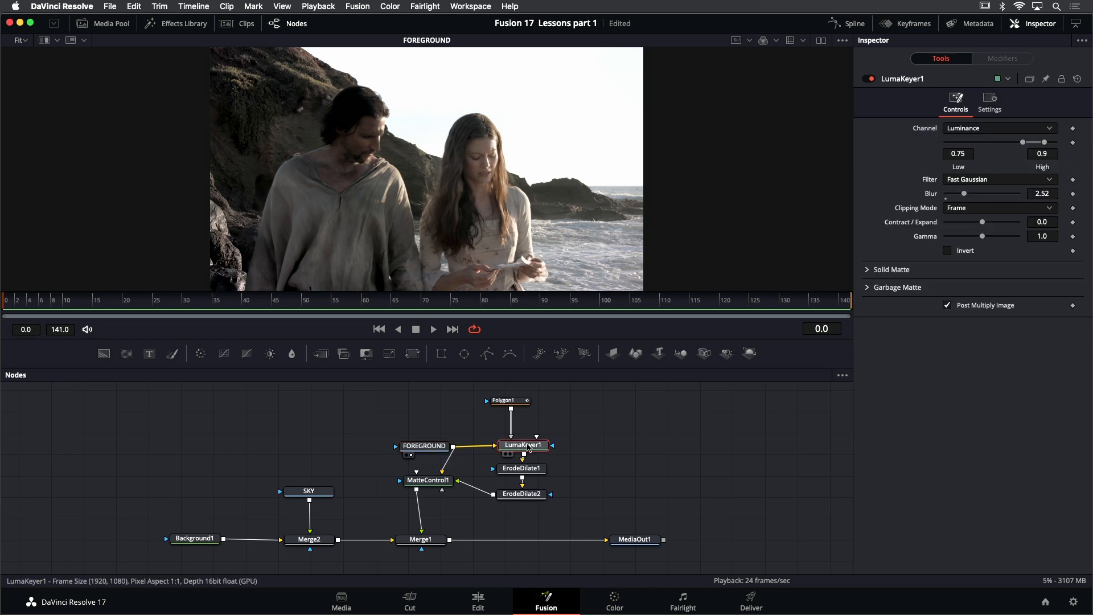
{"action": "key", "text": "1"}
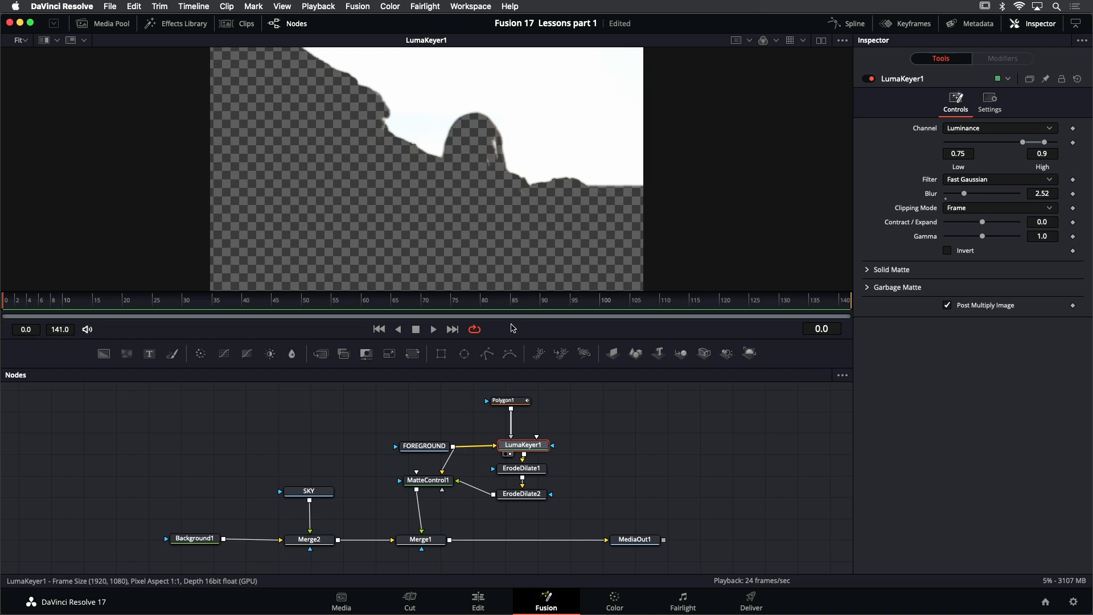
{"action": "left_click", "coordinate": [535, 471]}
{"action": "key", "text": "1"}
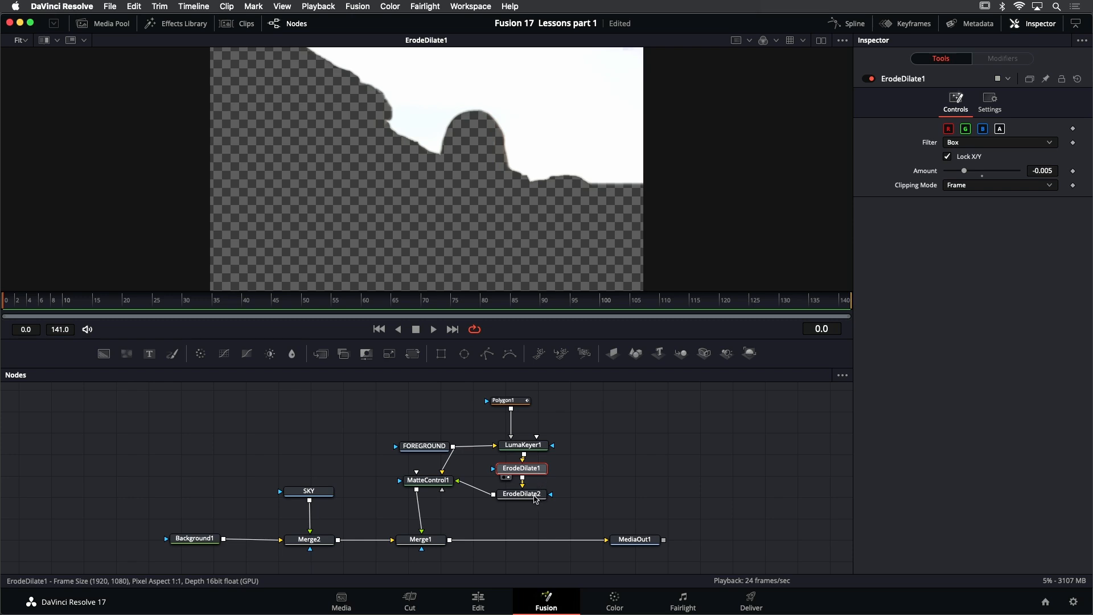
{"action": "left_click", "coordinate": [535, 495]}
{"action": "key", "text": "1"}
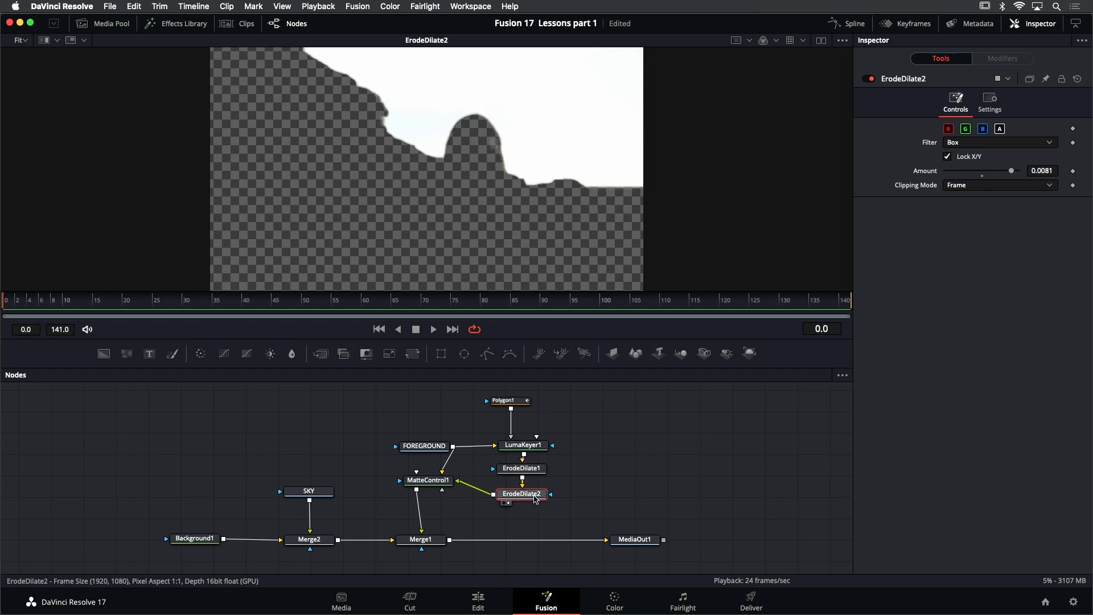
{"action": "left_click", "coordinate": [524, 404]}
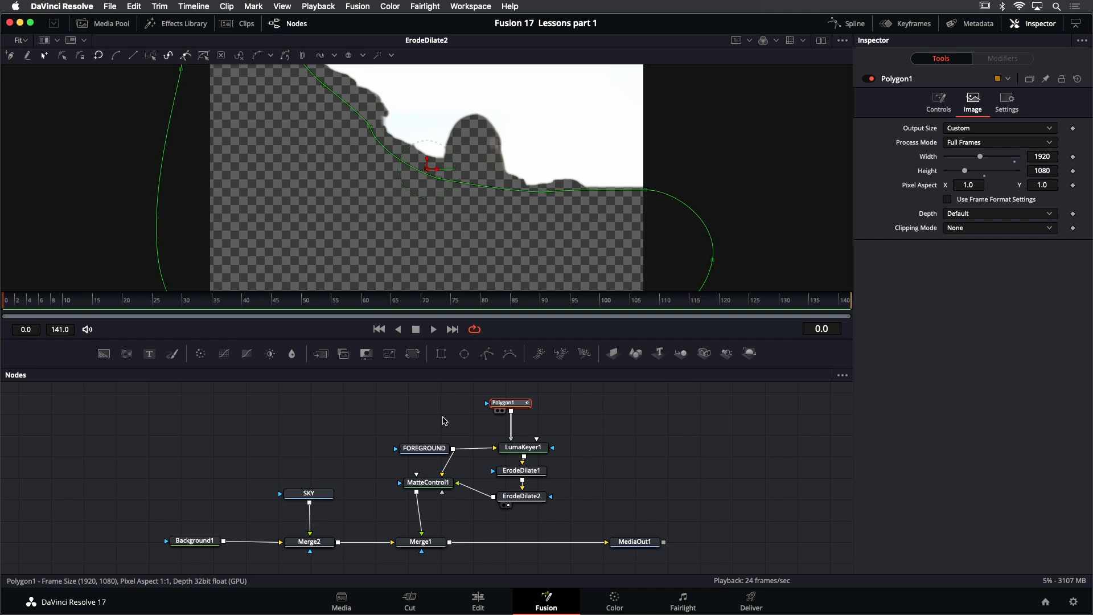
{"action": "left_click", "coordinate": [432, 449]}
{"action": "key", "text": "1"}
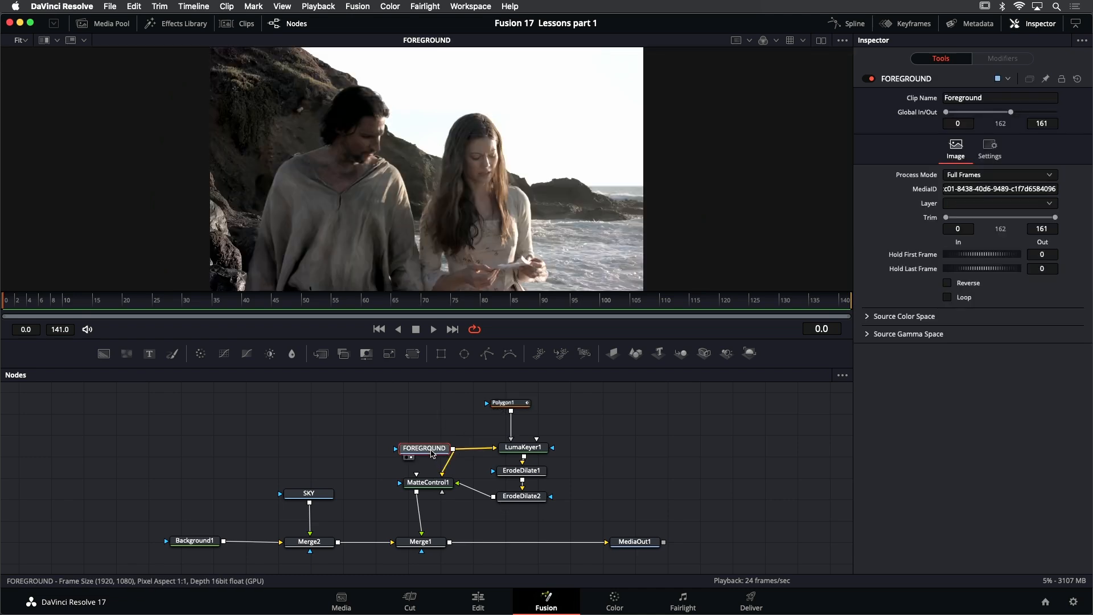
{"action": "left_click", "coordinate": [434, 485]}
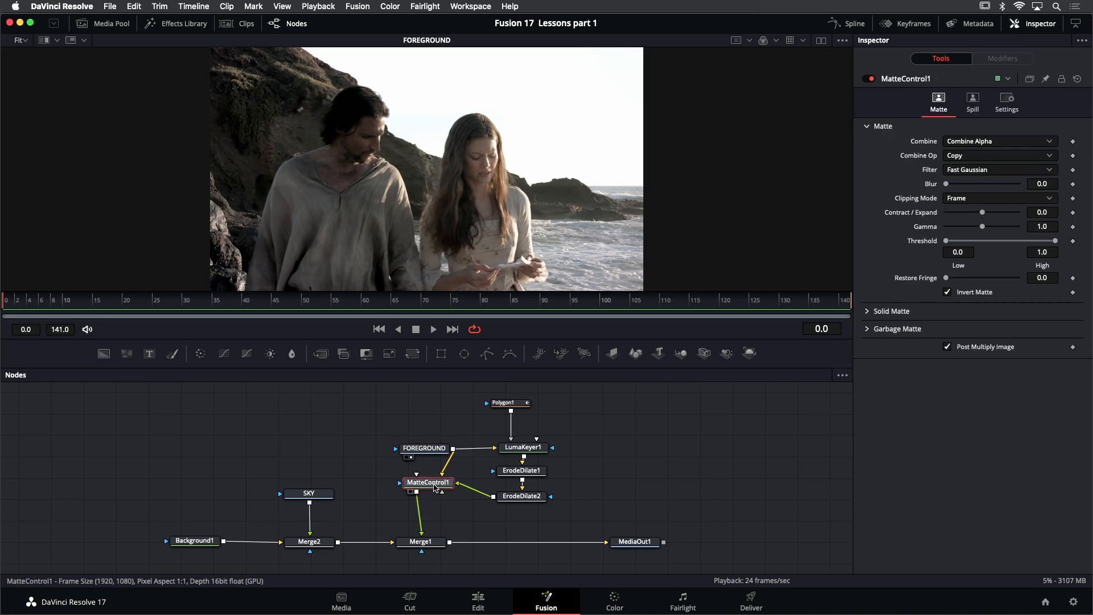
{"action": "key", "text": "1"}
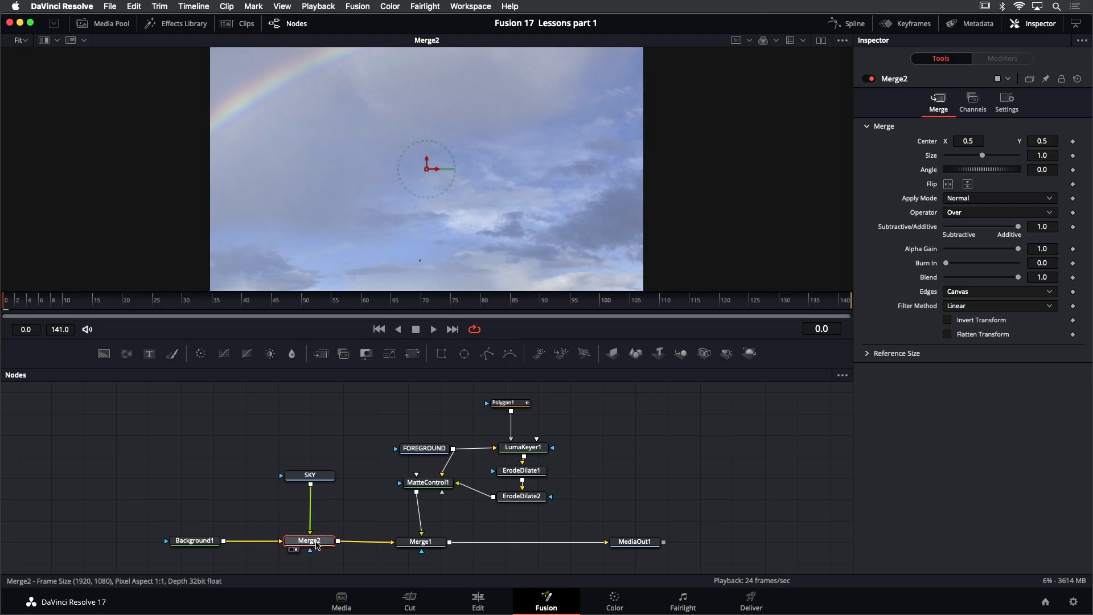
View Merge2 and modify its Center with a Tracker position modifier
{"action": "mouse_move", "coordinate": [316, 545]}
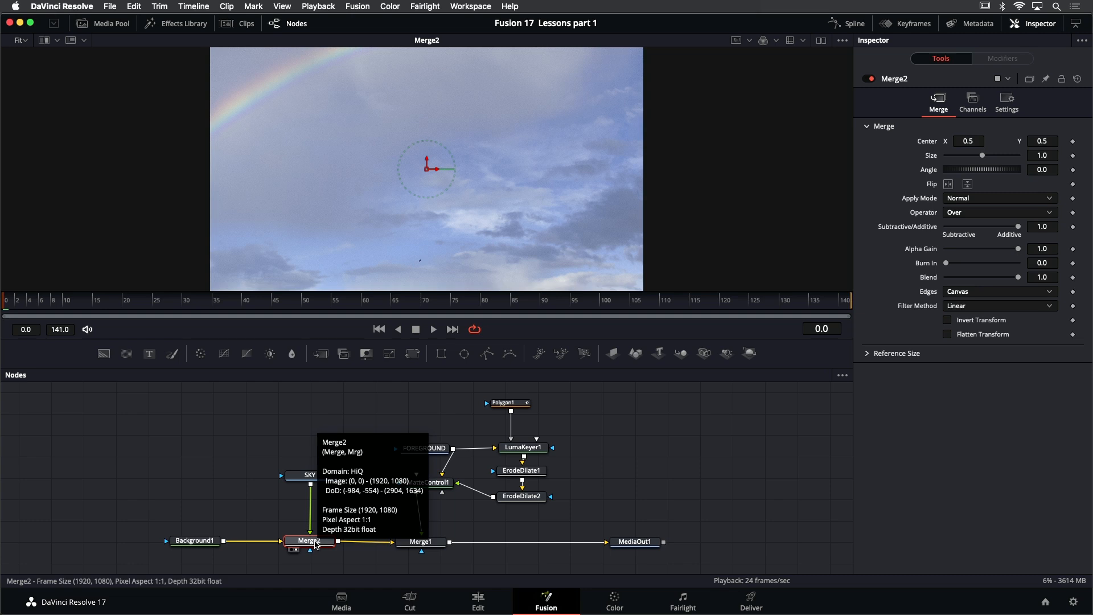
{"action": "right_click", "coordinate": [428, 171]}
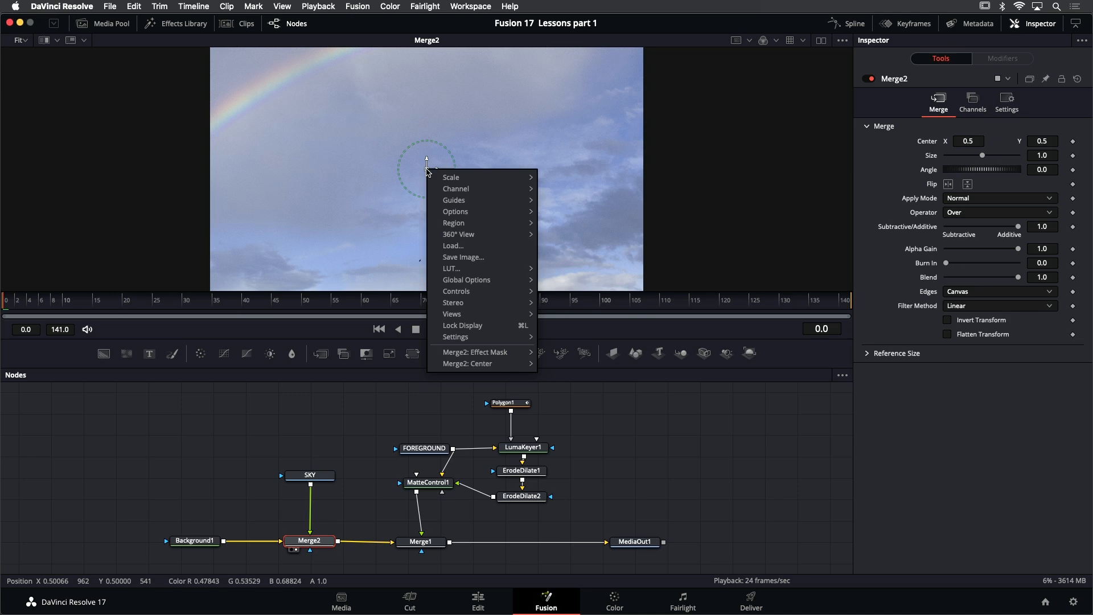
{"action": "mouse_move", "coordinate": [467, 365]}
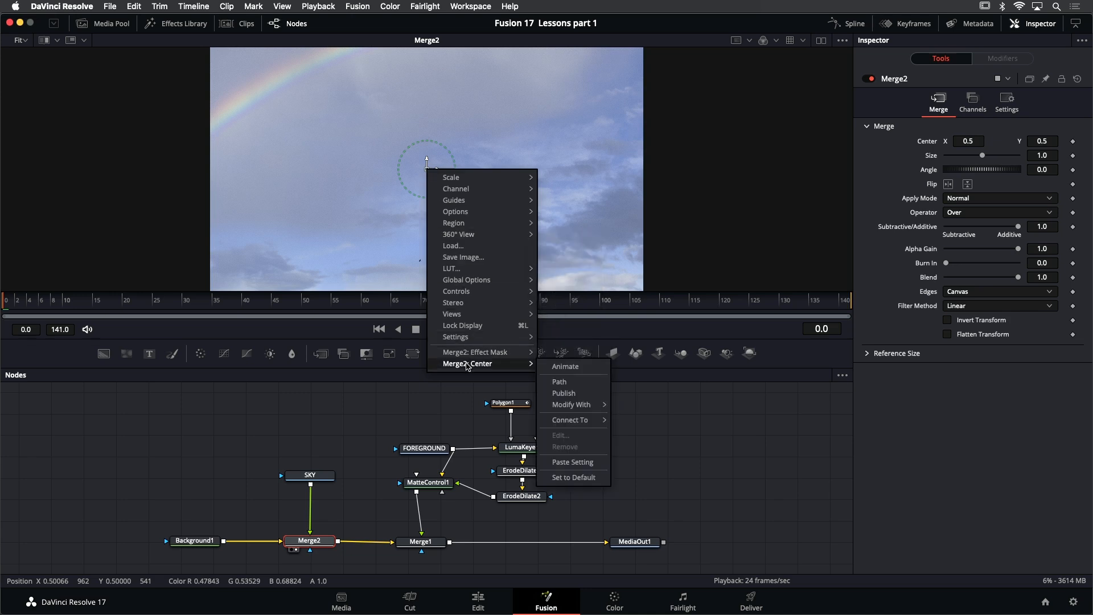
{"action": "mouse_move", "coordinate": [577, 408]}
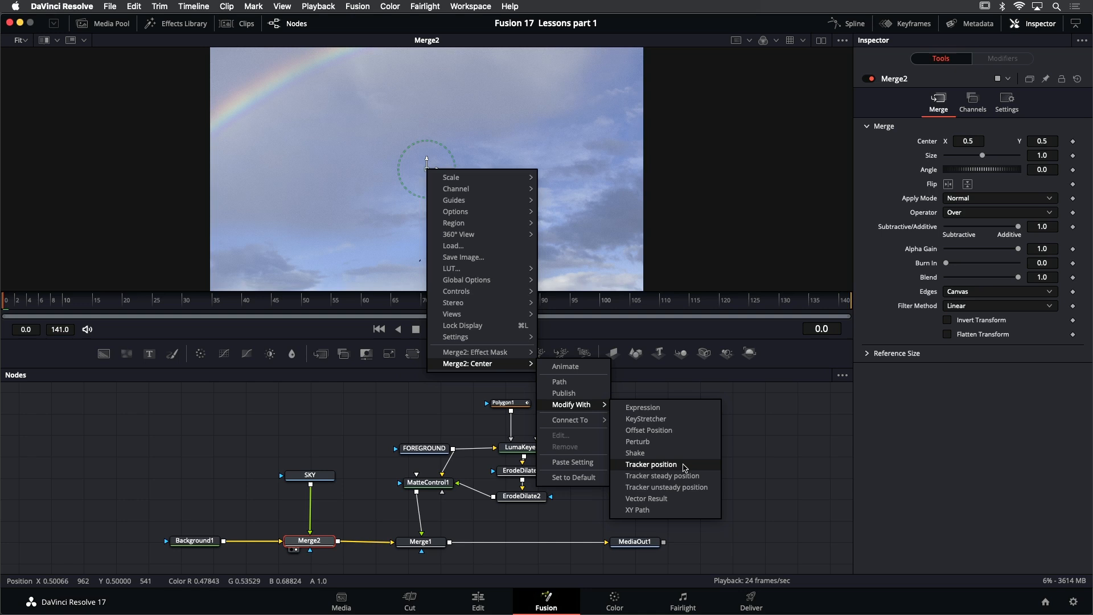
{"action": "left_click", "coordinate": [652, 465]}
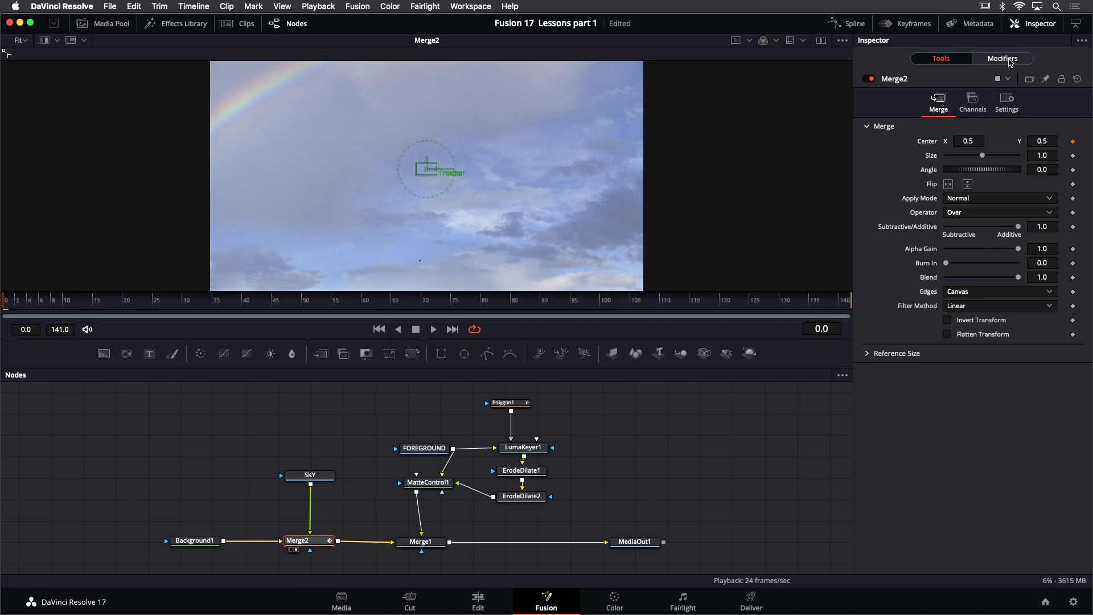
Set the tracker source of Merge2's Track1 modifier to the FOREGROUND node
{"action": "left_click", "coordinate": [1011, 62]}
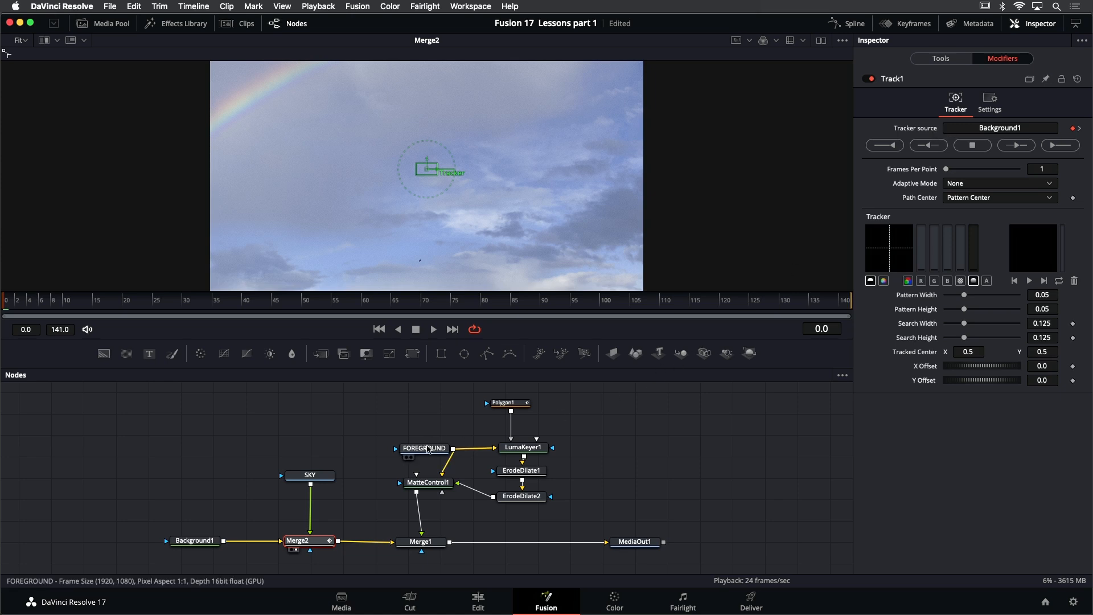
{"action": "mouse_move", "coordinate": [422, 454]}
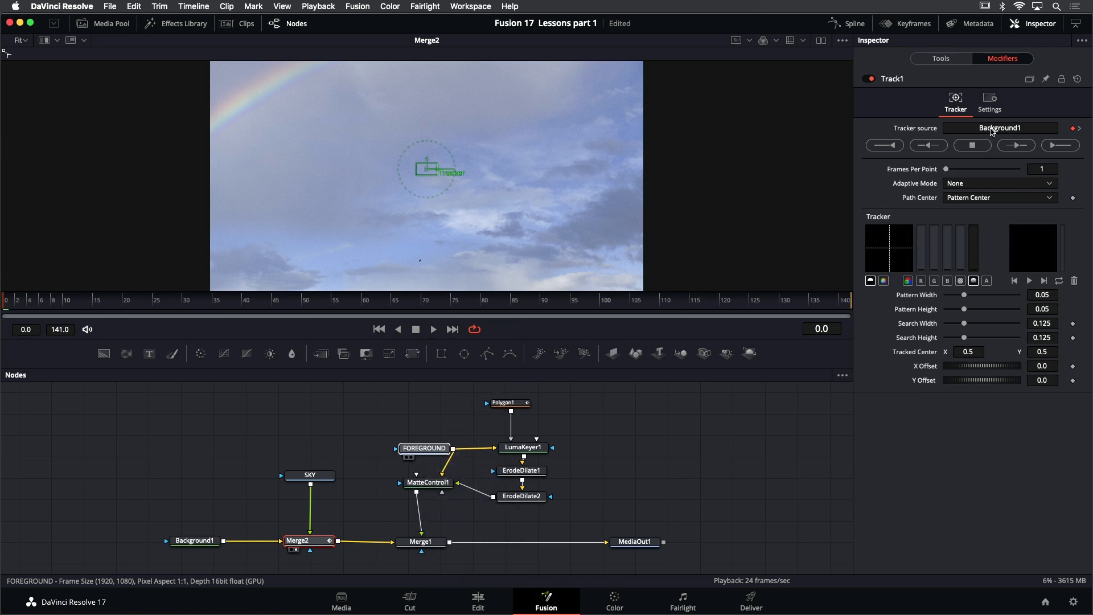
{"action": "left_click_drag", "start_coordinate": [992, 131], "coordinate": [992, 131]}
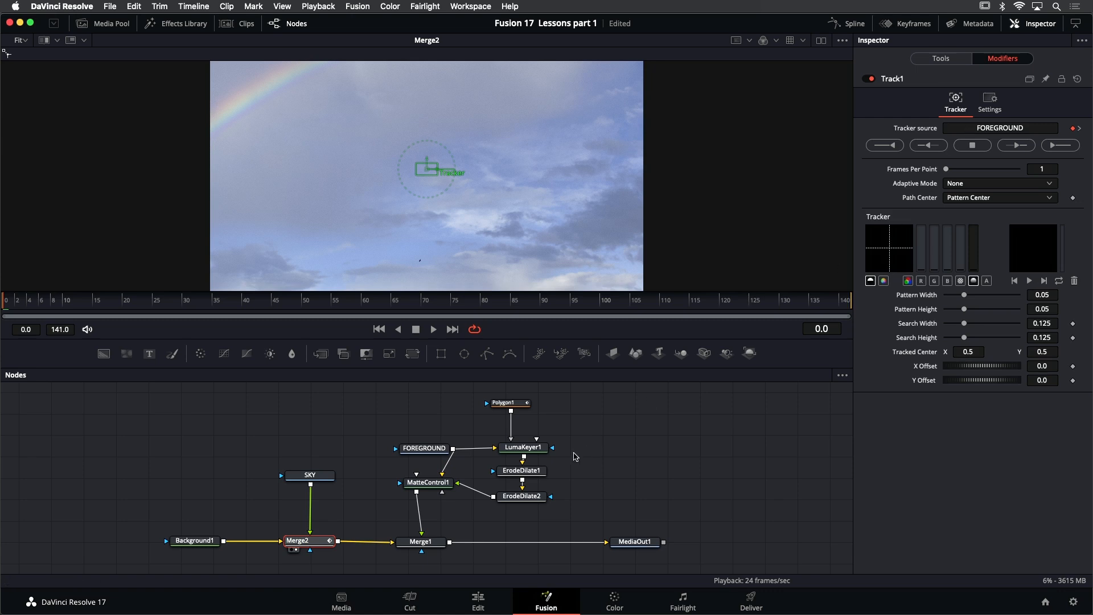
Show the FOREGROUND clip in the viewer with Merge2's Track1 modifier controls active over it
{"action": "left_click", "coordinate": [431, 452]}
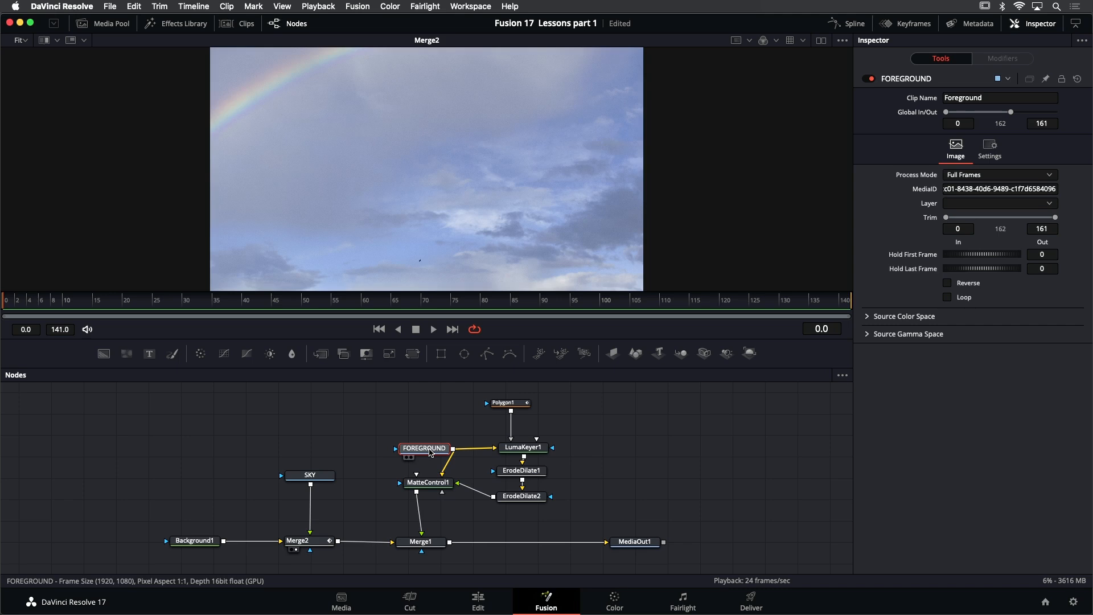
{"action": "key", "text": "1"}
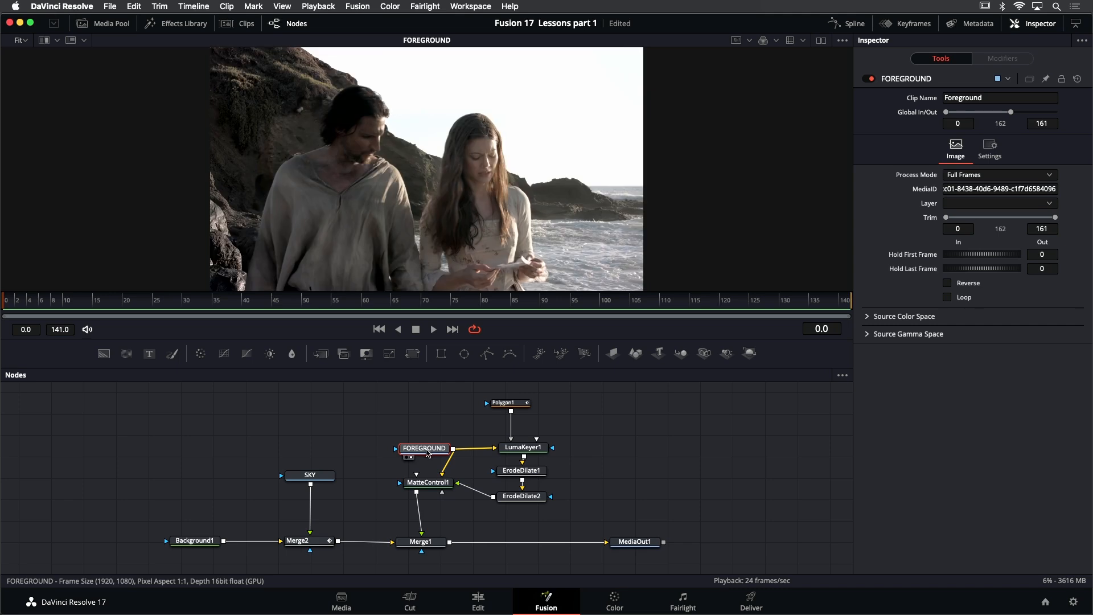
{"action": "left_click", "coordinate": [312, 545]}
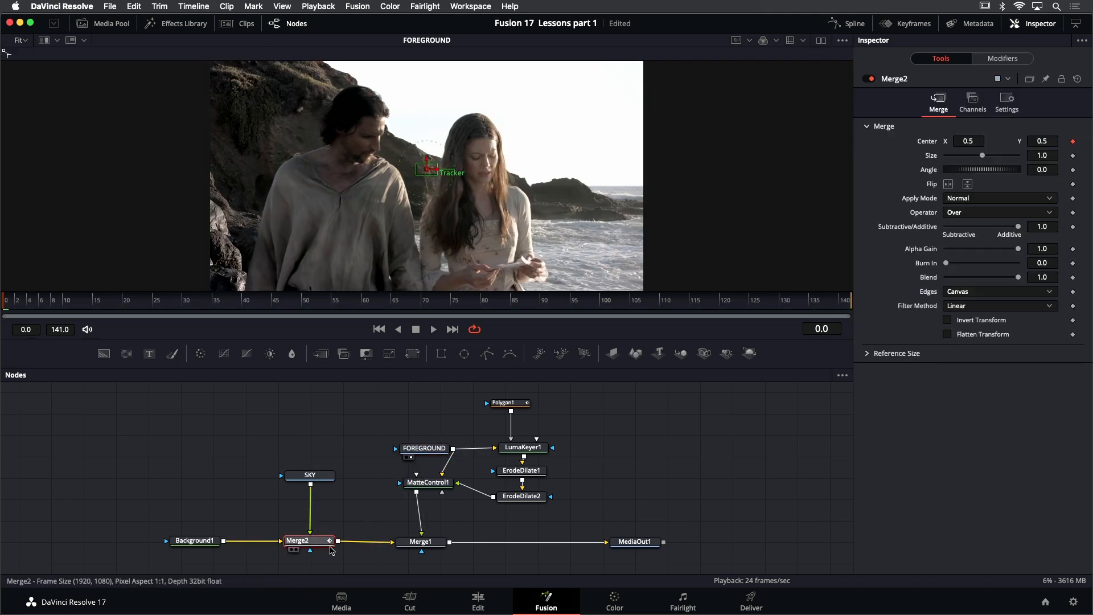
{"action": "left_click", "coordinate": [1017, 60]}
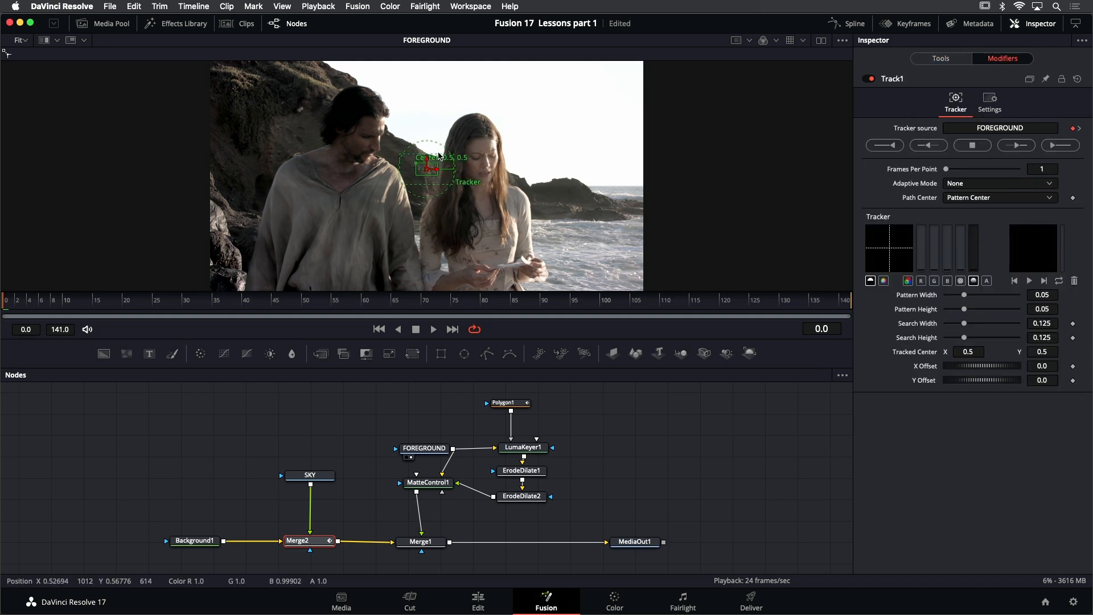
{"action": "scroll", "coordinate": [431, 154], "scroll_direction": "up", "scroll_amount": 2}
{"action": "scroll", "coordinate": [431, 153], "scroll_direction": "up", "scroll_amount": 5}
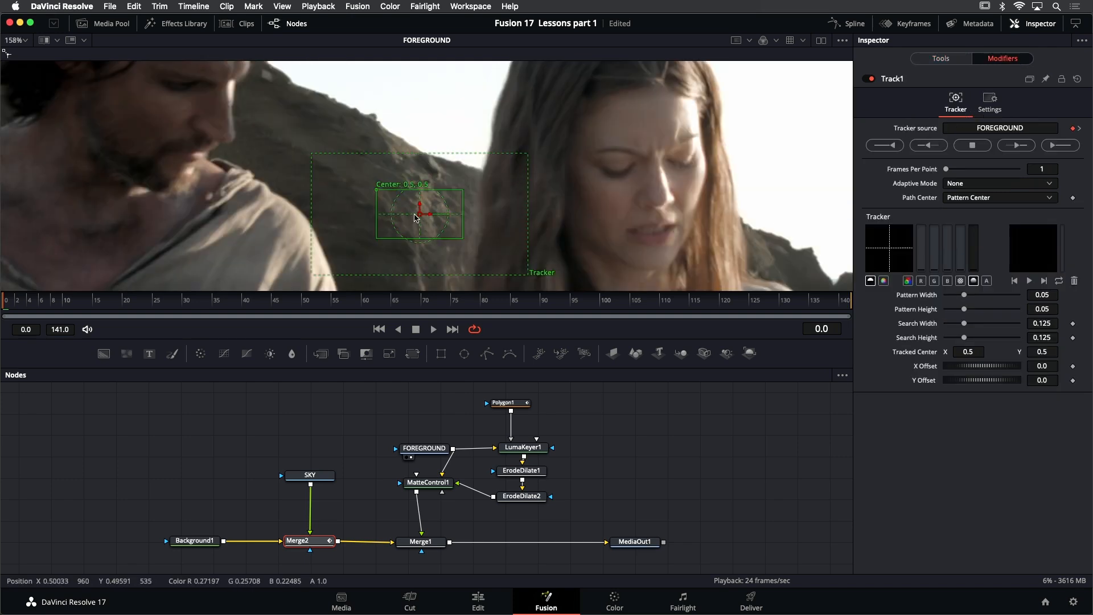
Place Track1's pattern box on the hillside just below the ridge and shrink its pattern and search areas to about 0.017 × 0.028 and 0.066 × 0.110
{"action": "left_click_drag", "start_coordinate": [376, 195], "coordinate": [393, 153]}
{"action": "left_click_drag", "start_coordinate": [482, 197], "coordinate": [452, 189]}
{"action": "left_click_drag", "start_coordinate": [547, 232], "coordinate": [495, 228]}
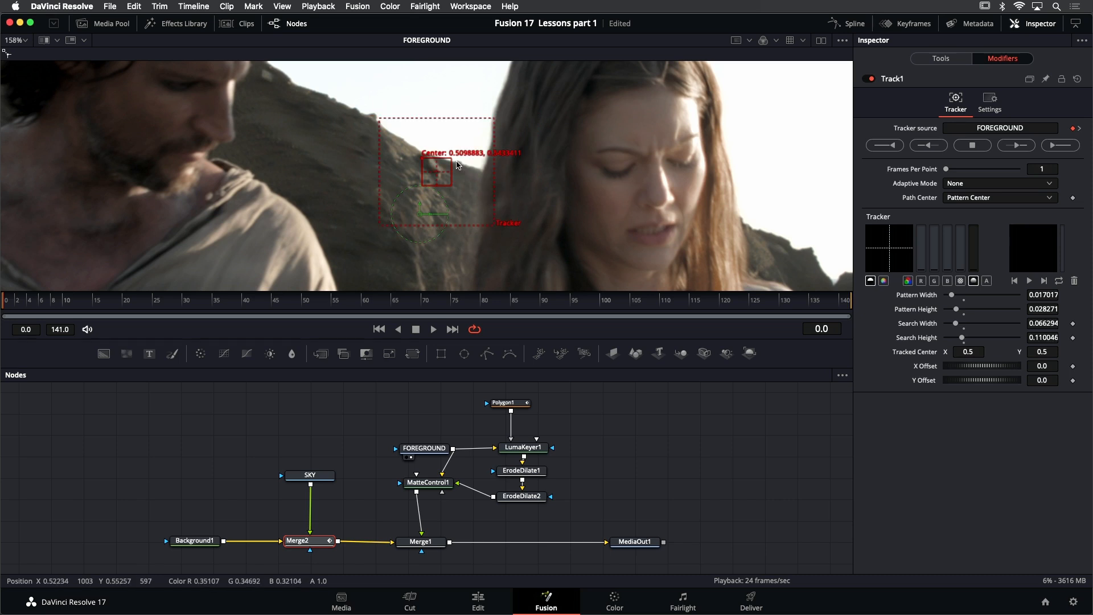
Track the ridge pattern forward through the entire FOREGROUND clip
{"action": "scroll", "coordinate": [457, 165], "scroll_direction": "down", "scroll_amount": 3}
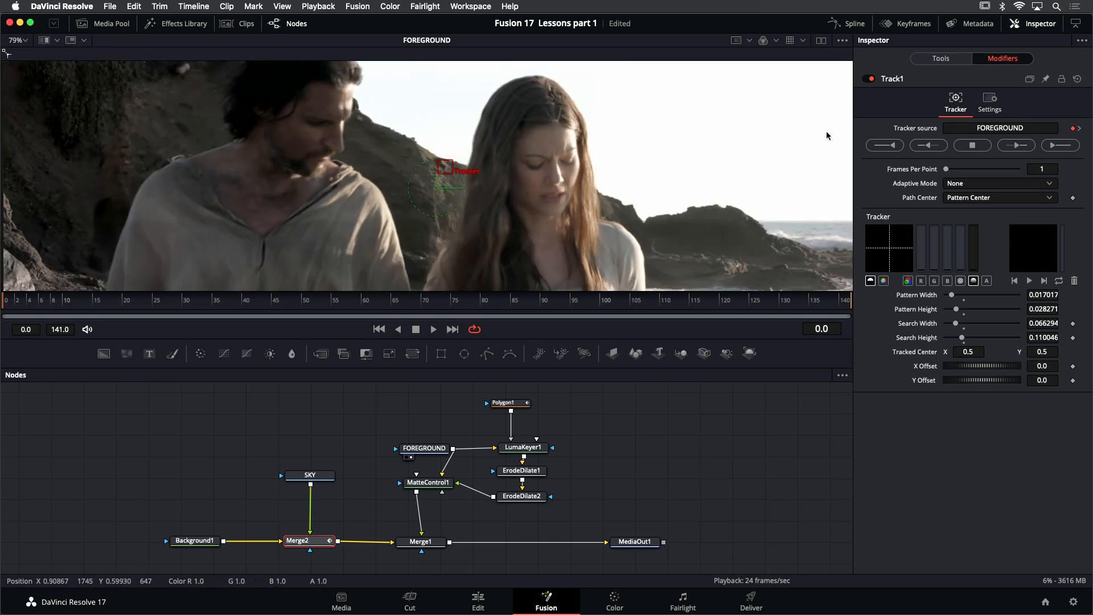
{"action": "left_click", "coordinate": [1055, 146]}
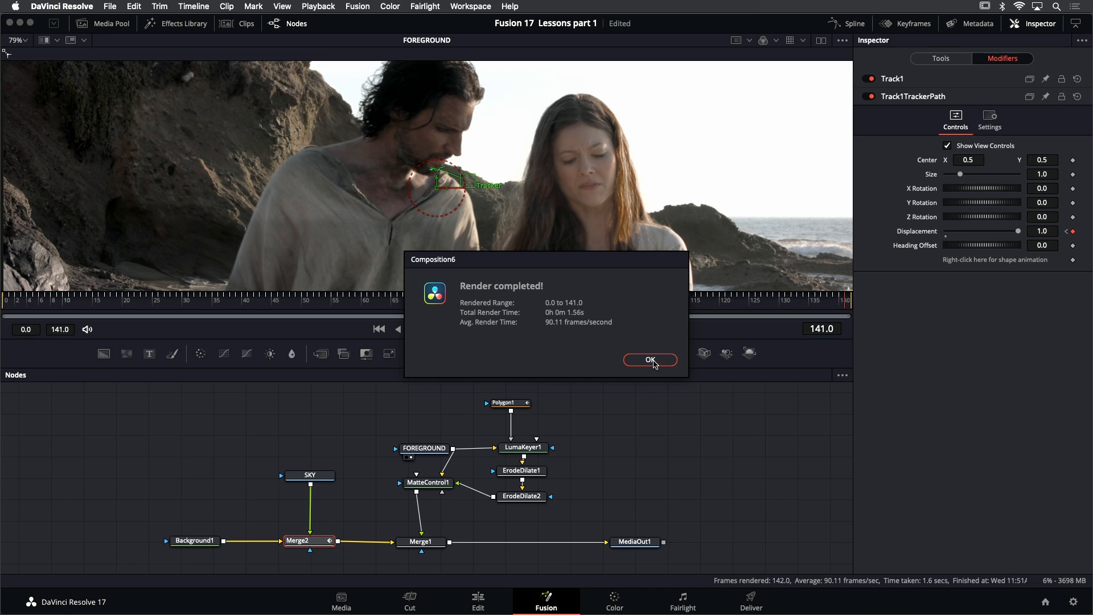
{"action": "left_click", "coordinate": [650, 360]}
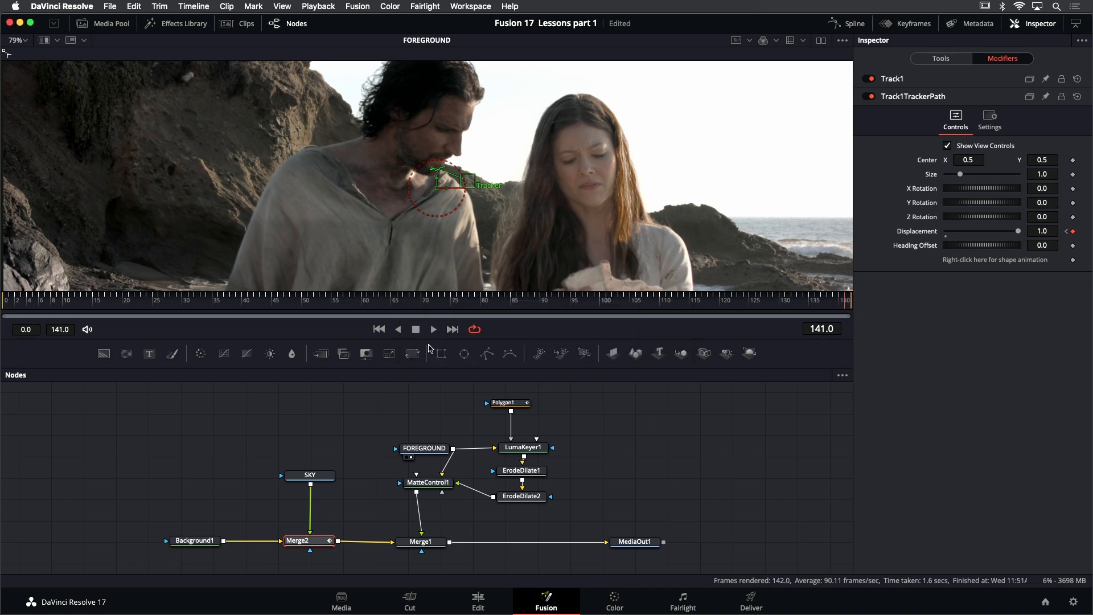
Play the FOREGROUND clip from the first frame to check the tracker path against the hillside
{"action": "left_click", "coordinate": [379, 329]}
{"action": "left_click", "coordinate": [434, 330]}
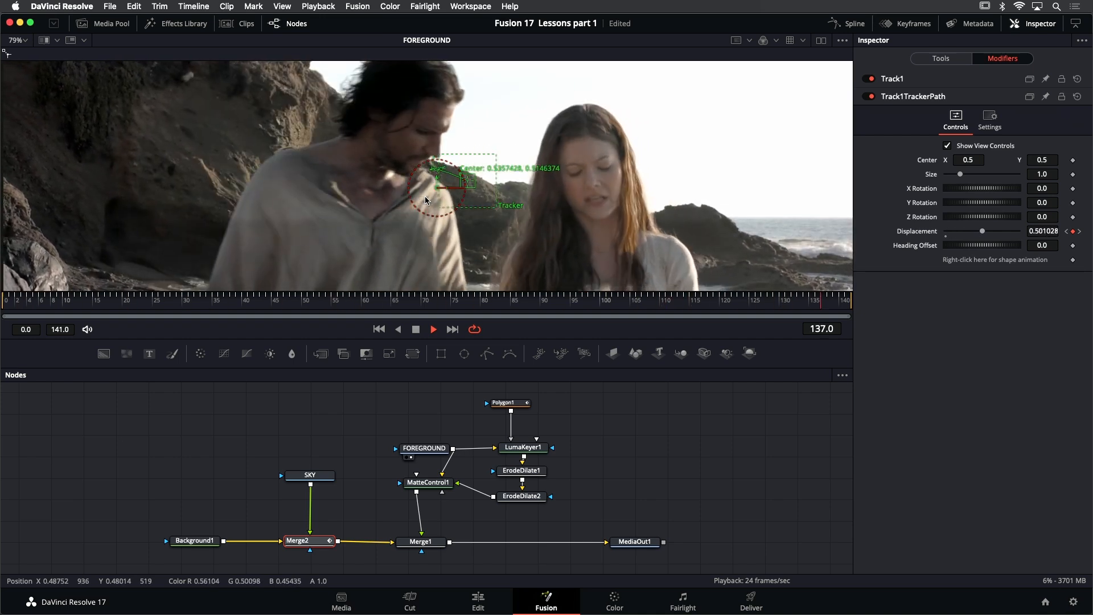
{"action": "left_click", "coordinate": [415, 329]}
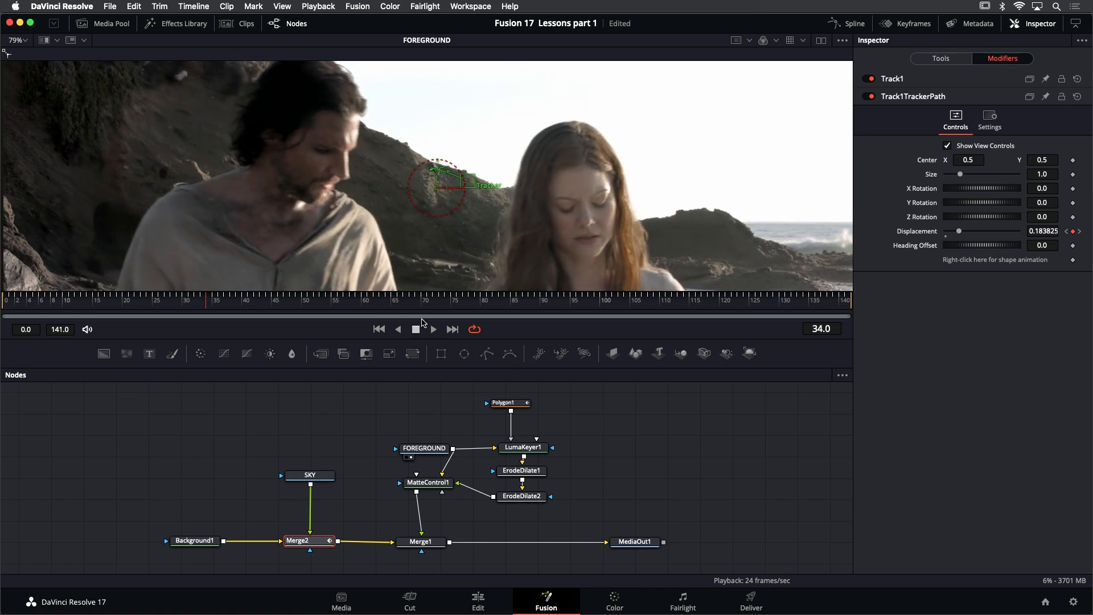
Step back and forth through the clip's last frames to check the hillside pattern for occlusion by the man, ending on frame 137
{"action": "key", "text": "plus"}
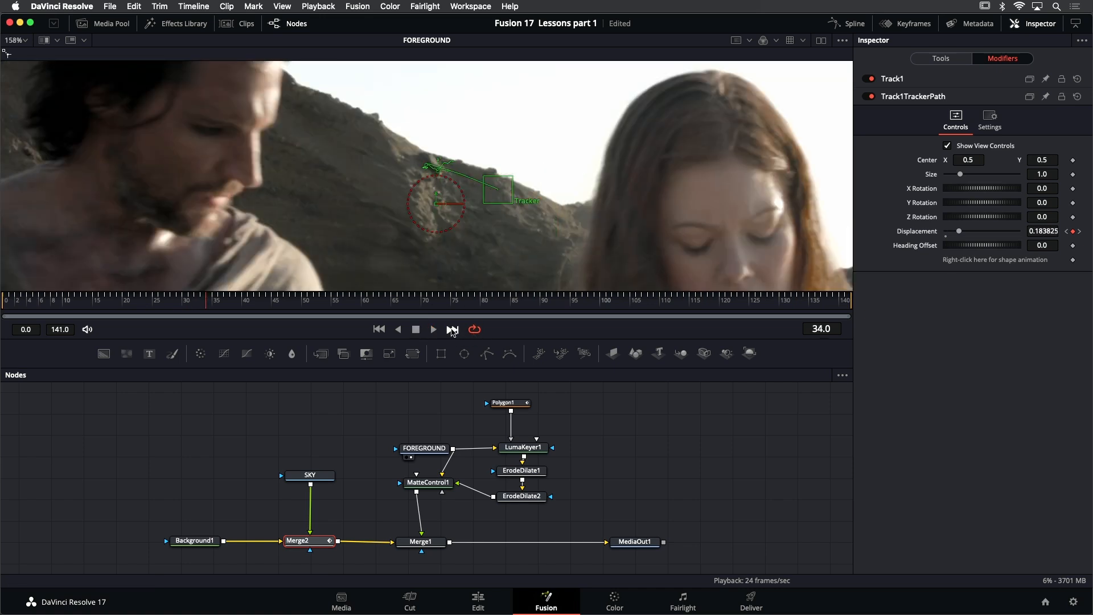
{"action": "left_click", "coordinate": [453, 329]}
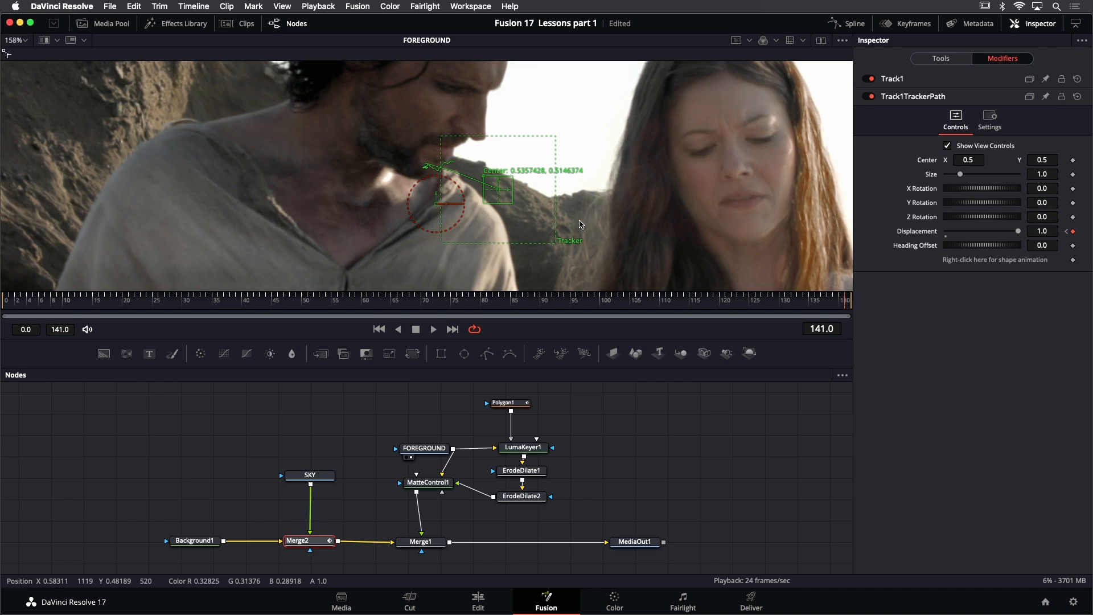
{"action": "key", "text": "Left"}
{"action": "key", "text": "Left"}
{"action": "key", "text": "Left"}
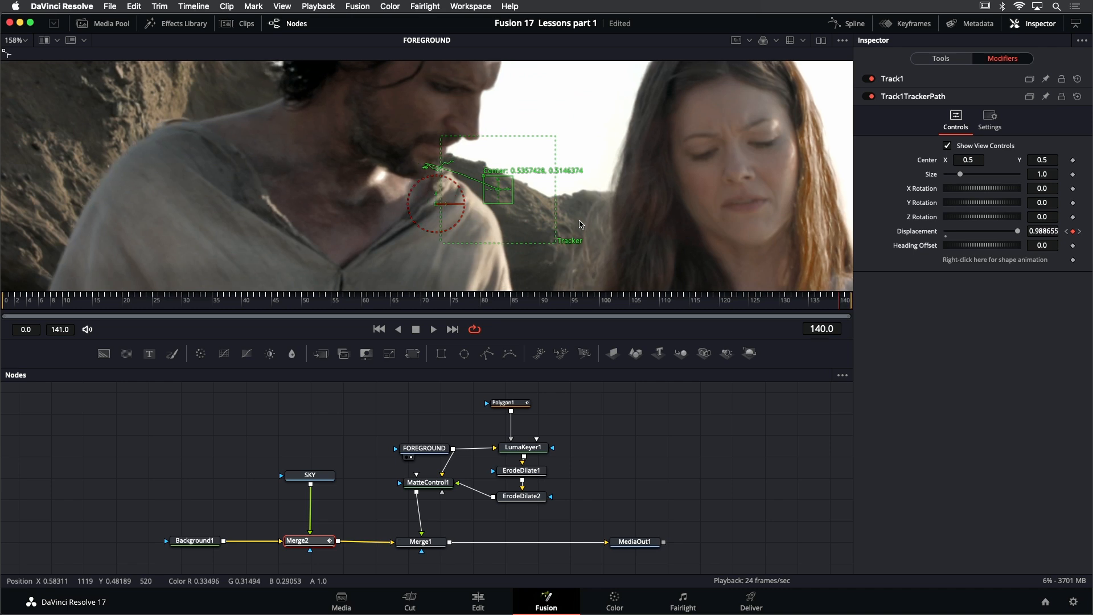
{"action": "key", "text": "Left"}
{"action": "key", "text": "Left"}
{"action": "key", "text": "Left"}
{"action": "key", "text": "Left"}
{"action": "key", "text": "Left"}
{"action": "key", "text": "Left"}
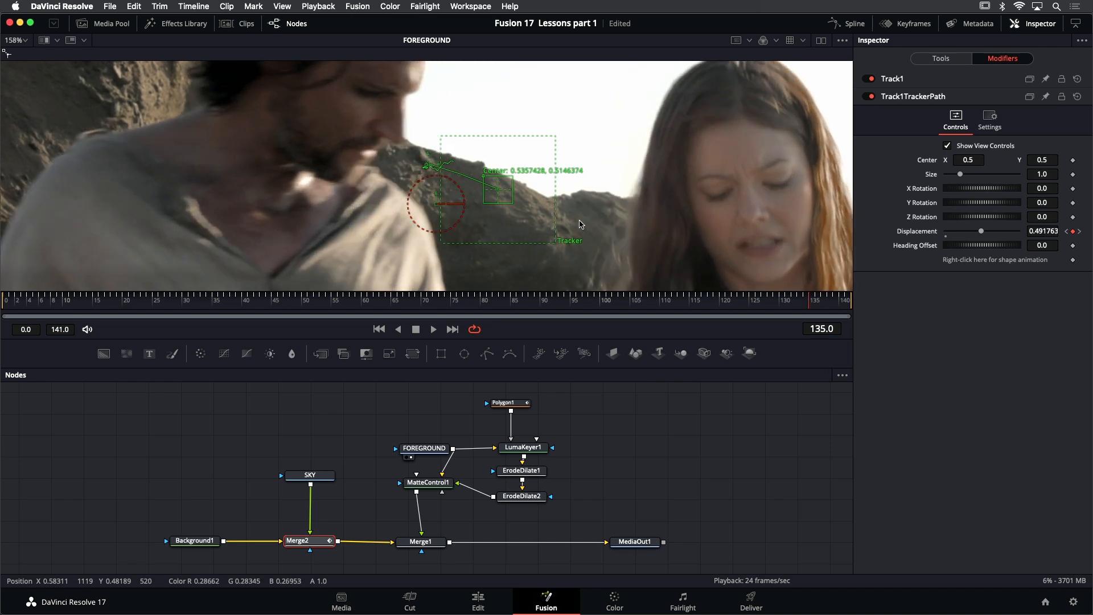
{"action": "key", "text": "Left"}
{"action": "key", "text": "Left"}
{"action": "key", "text": "Left"}
{"action": "key", "text": "Left"}
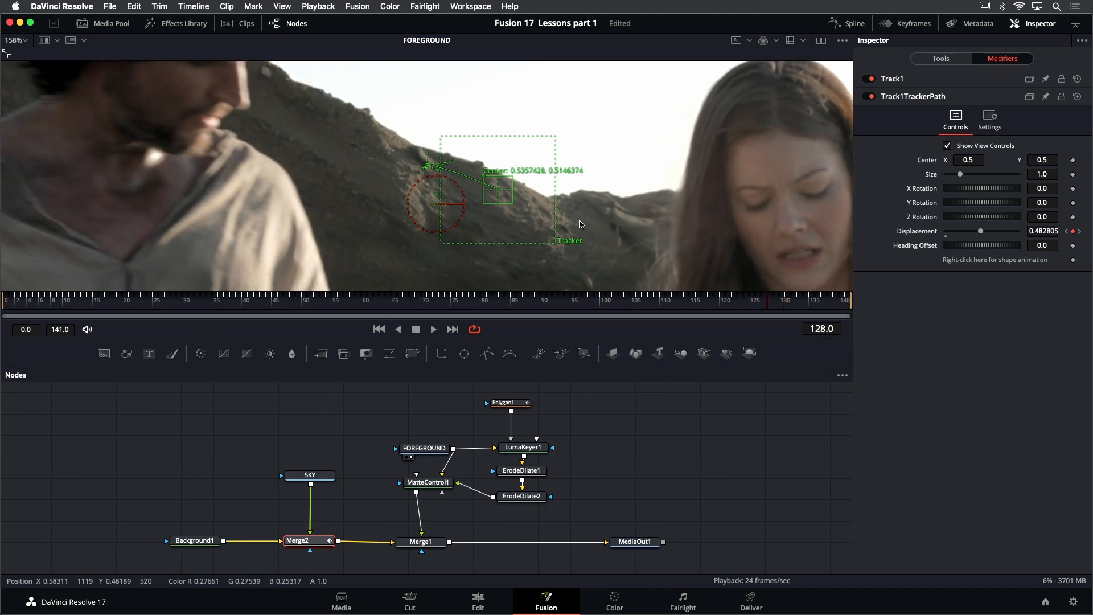
{"action": "key", "text": "Right"}
{"action": "key", "text": "Right"}
{"action": "key", "text": "Right"}
{"action": "key", "text": "Right"}
{"action": "key", "text": "Right"}
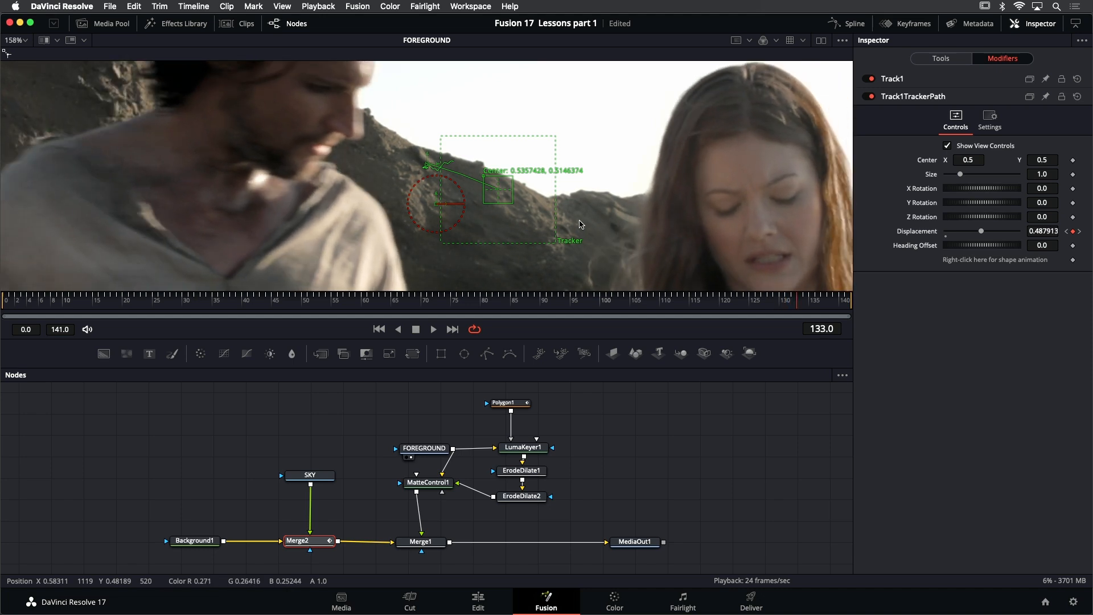
{"action": "key", "text": "Right"}
{"action": "key", "text": "Right"}
{"action": "key", "text": "Right"}
{"action": "key", "text": "Right"}
{"action": "key", "text": "Right"}
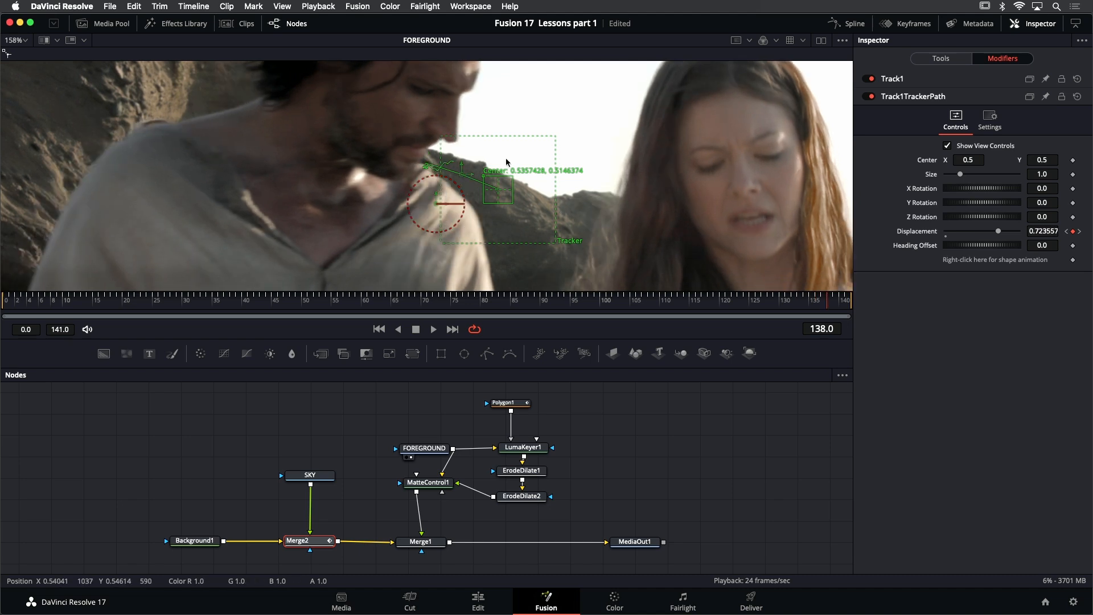
{"action": "key", "text": "Left"}
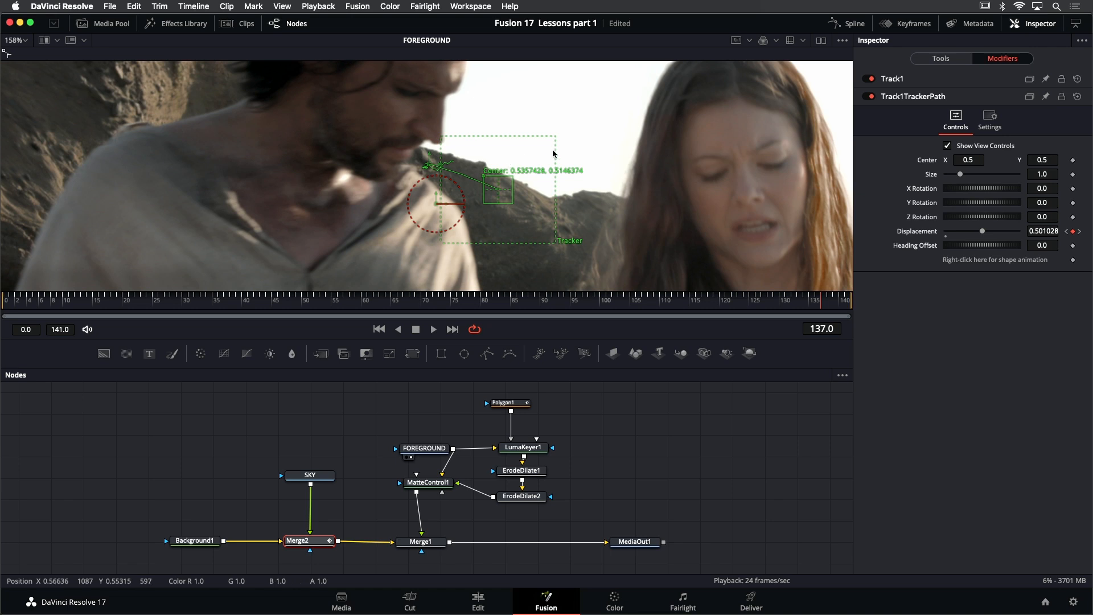
Set the Path Center of the Track1 modifier to Track Center (Append)
{"action": "left_click", "coordinate": [919, 82]}
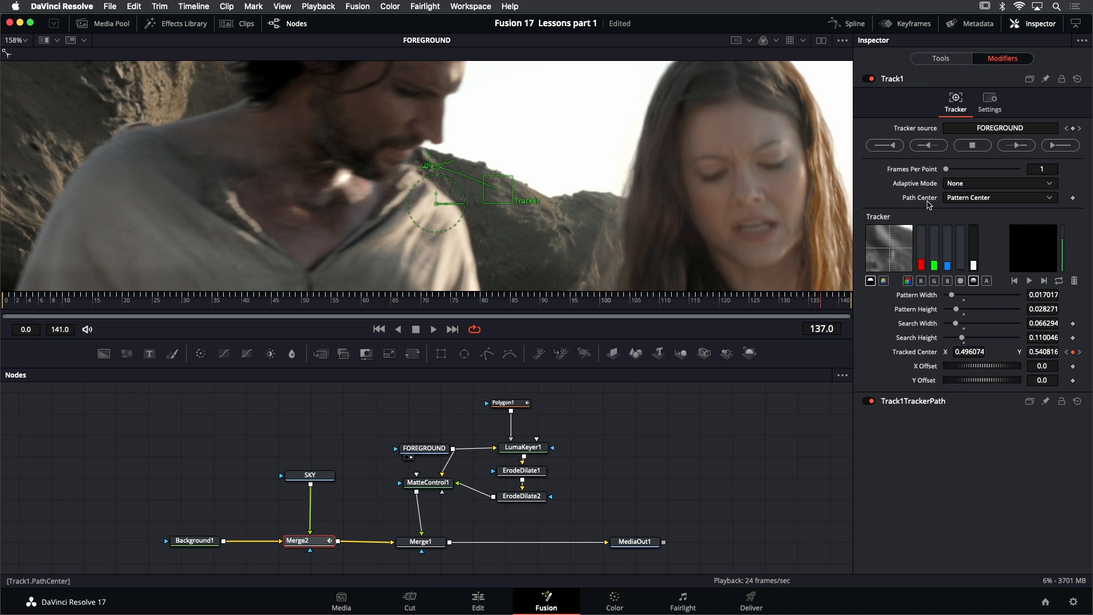
{"action": "left_click", "coordinate": [990, 198]}
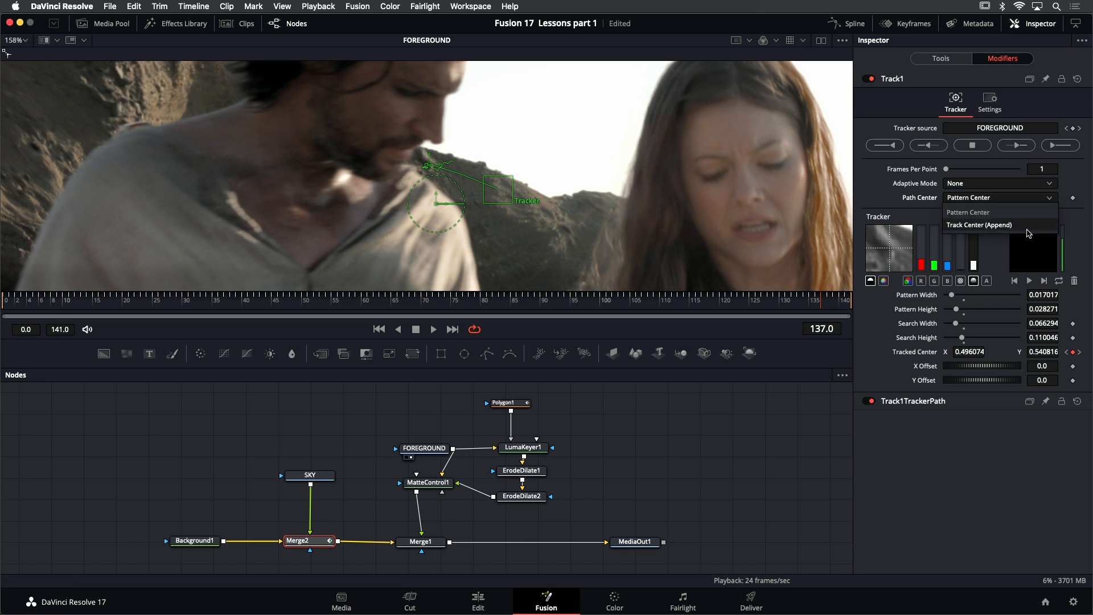
{"action": "left_click", "coordinate": [1018, 226]}
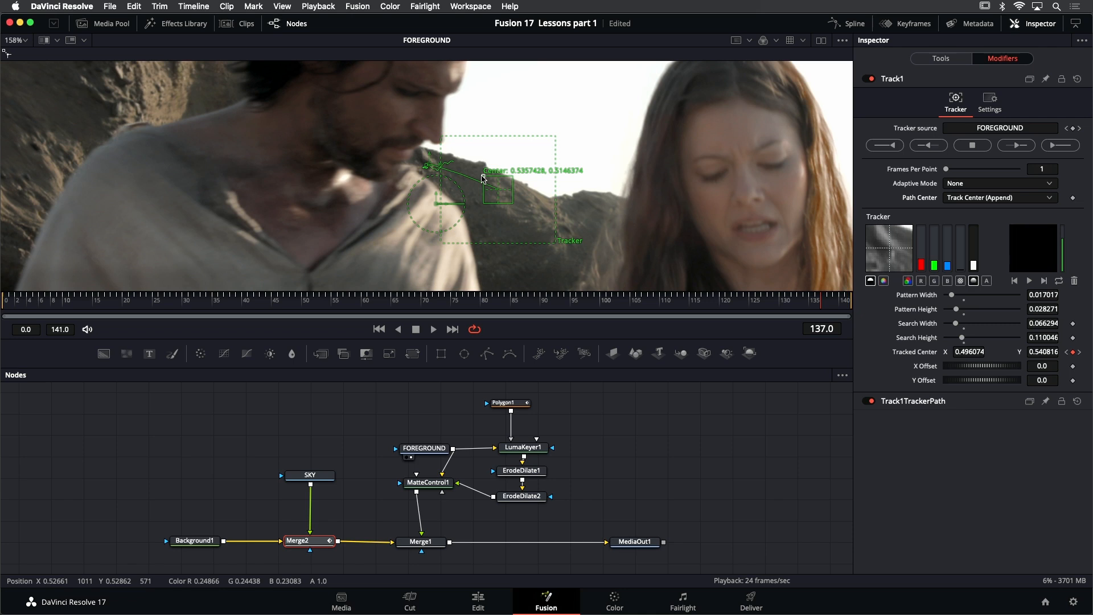
Move the tracker at frame 137 to a rock detail on the cliff behind the man and track forward from the current frame
{"action": "left_click_drag", "start_coordinate": [288, 154], "coordinate": [448, 196]}
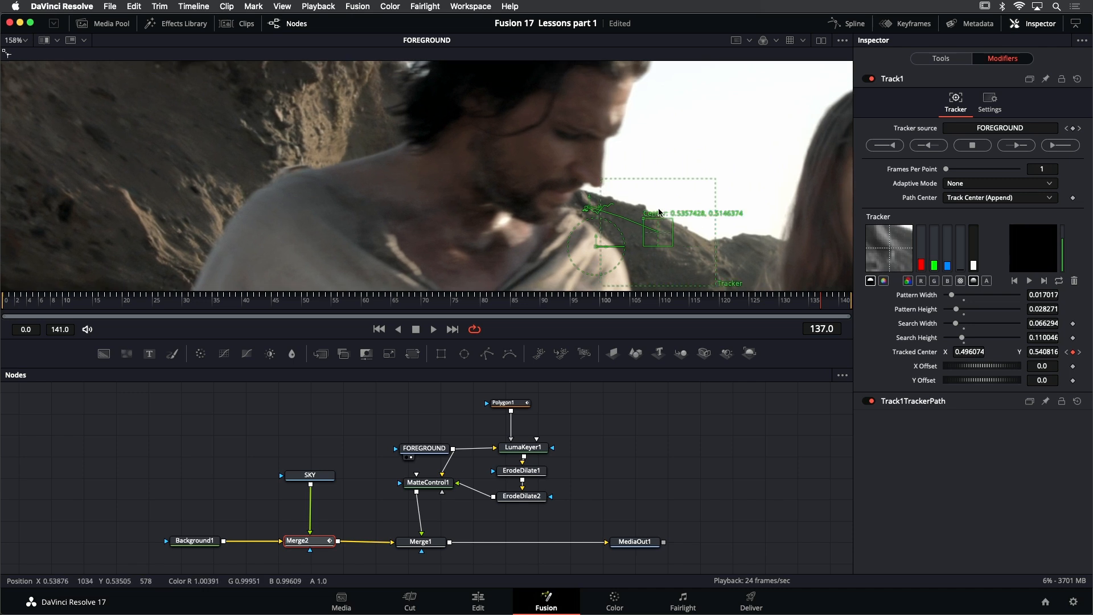
{"action": "left_click_drag", "start_coordinate": [659, 212], "coordinate": [249, 95]}
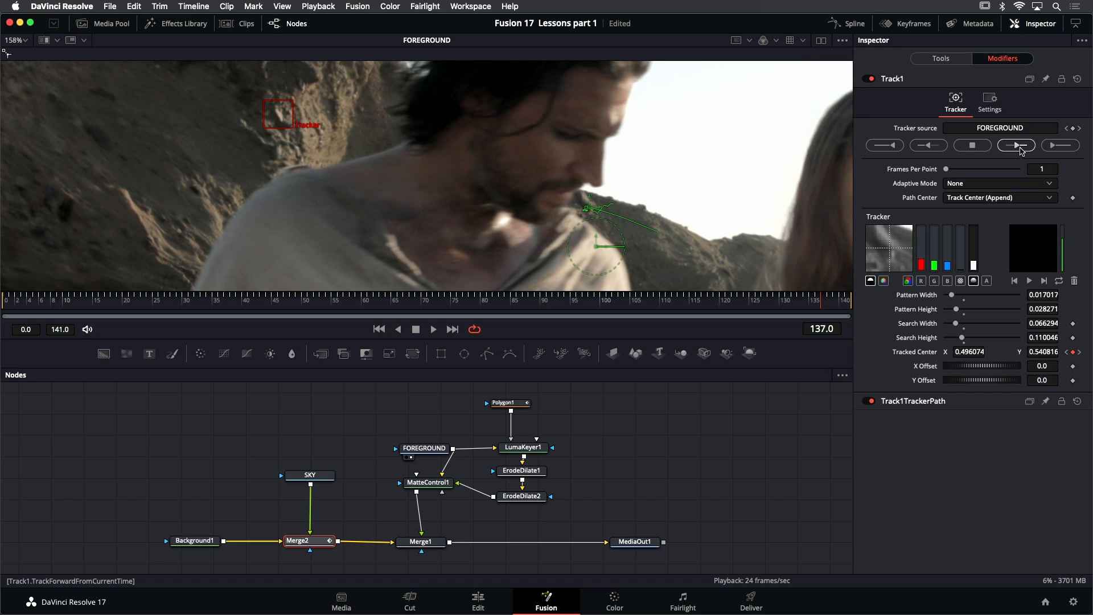
{"action": "left_click", "coordinate": [1018, 146]}
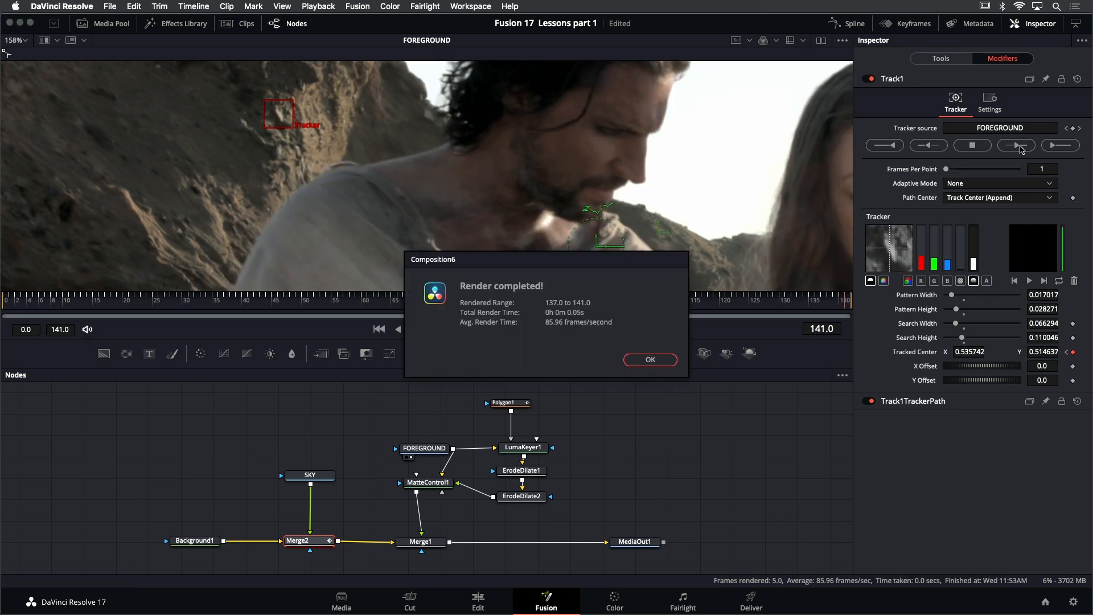
{"action": "left_click", "coordinate": [644, 360]}
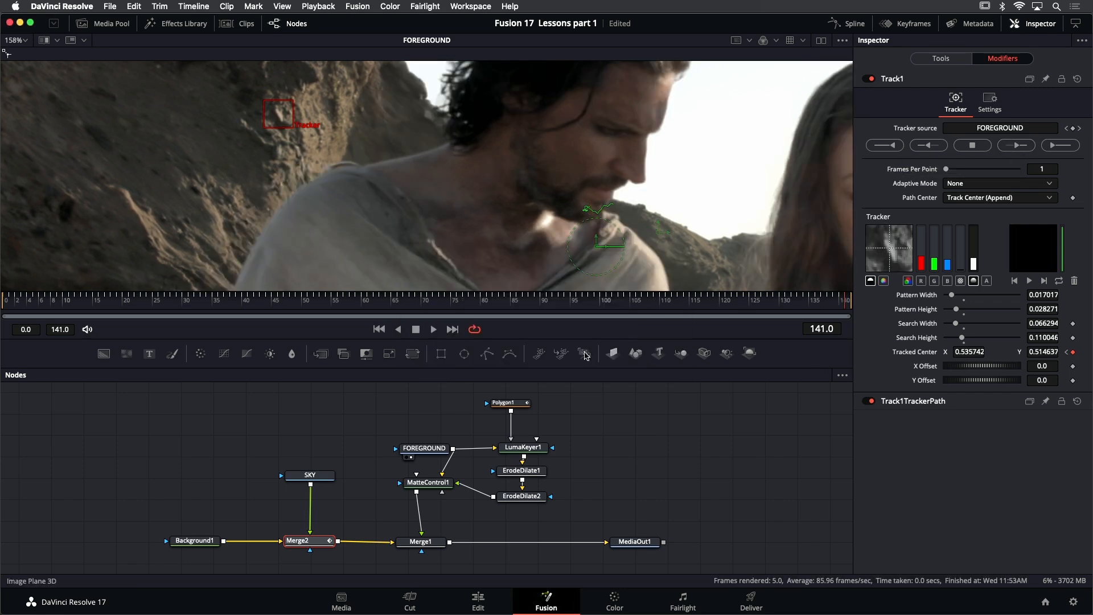
Play back FOREGROUND with the appended track, fit the whole image in the viewer, and return to the first frame
{"action": "left_click", "coordinate": [433, 329]}
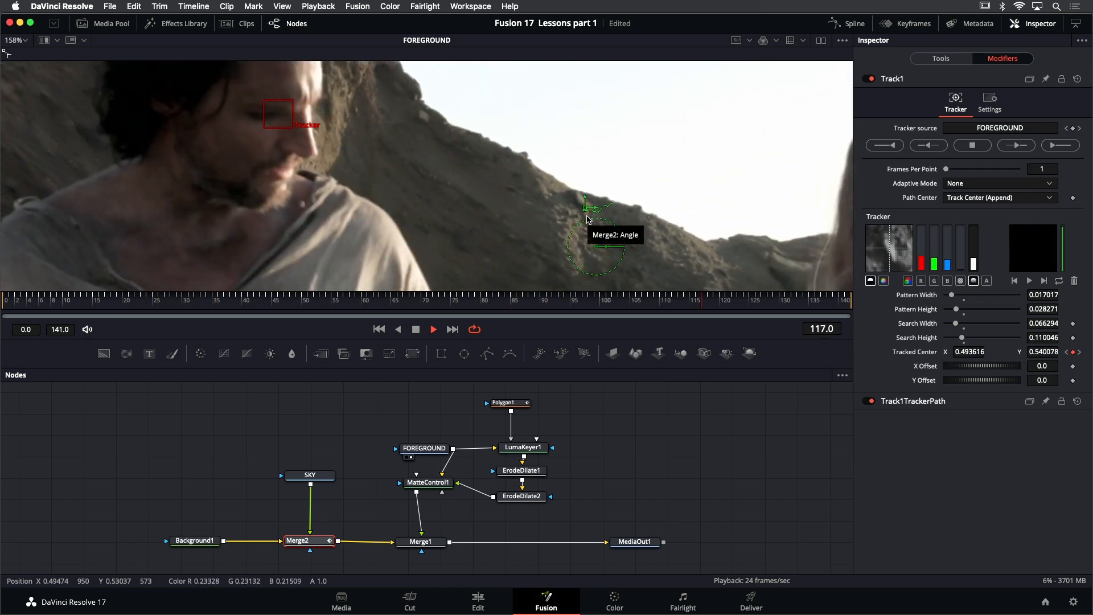
{"action": "key", "text": "space"}
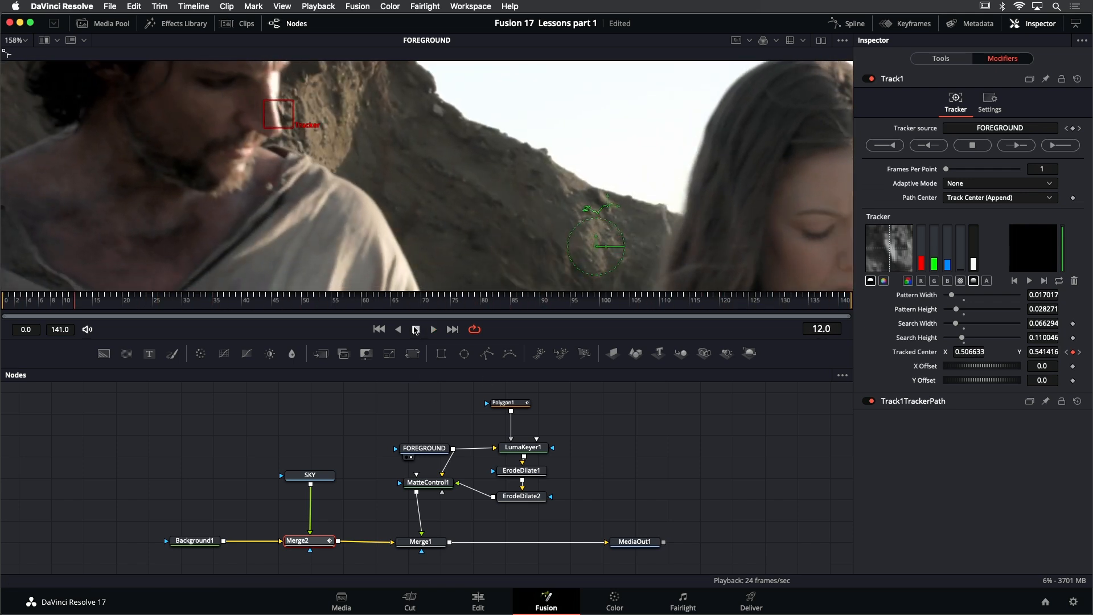
{"action": "key", "text": "super+f"}
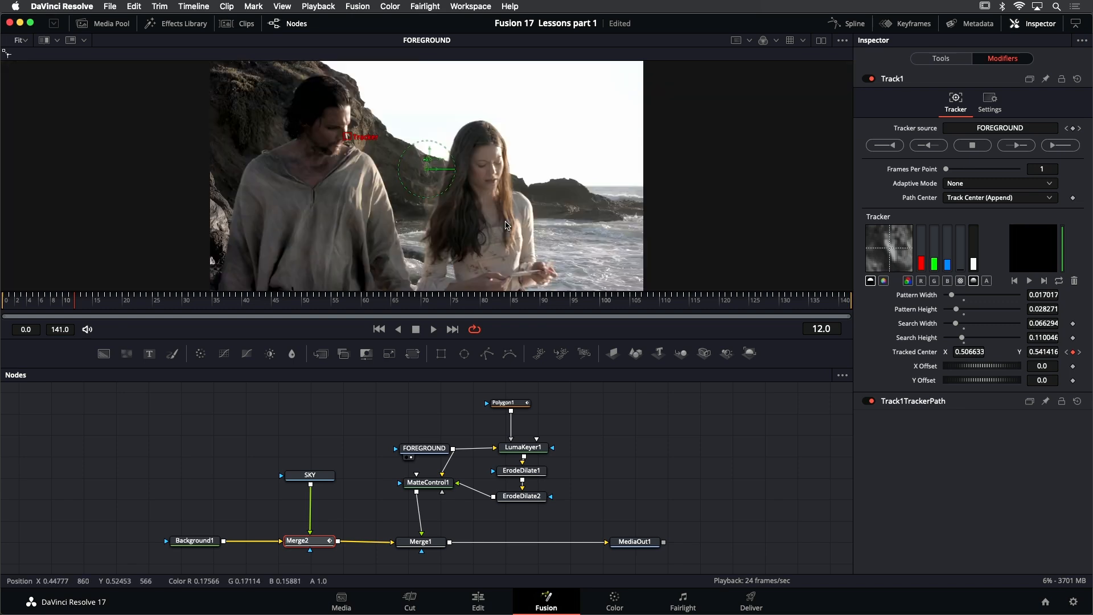
{"action": "left_click", "coordinate": [379, 330]}
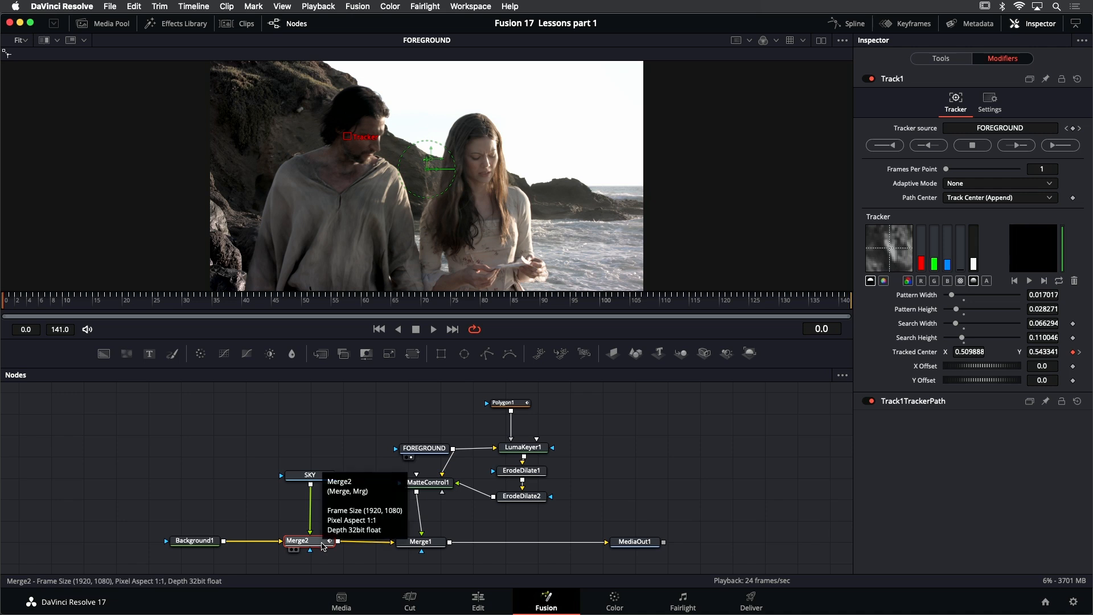
View Merge2 and play it back to check the sky's tracked motion
{"action": "key", "text": "1"}
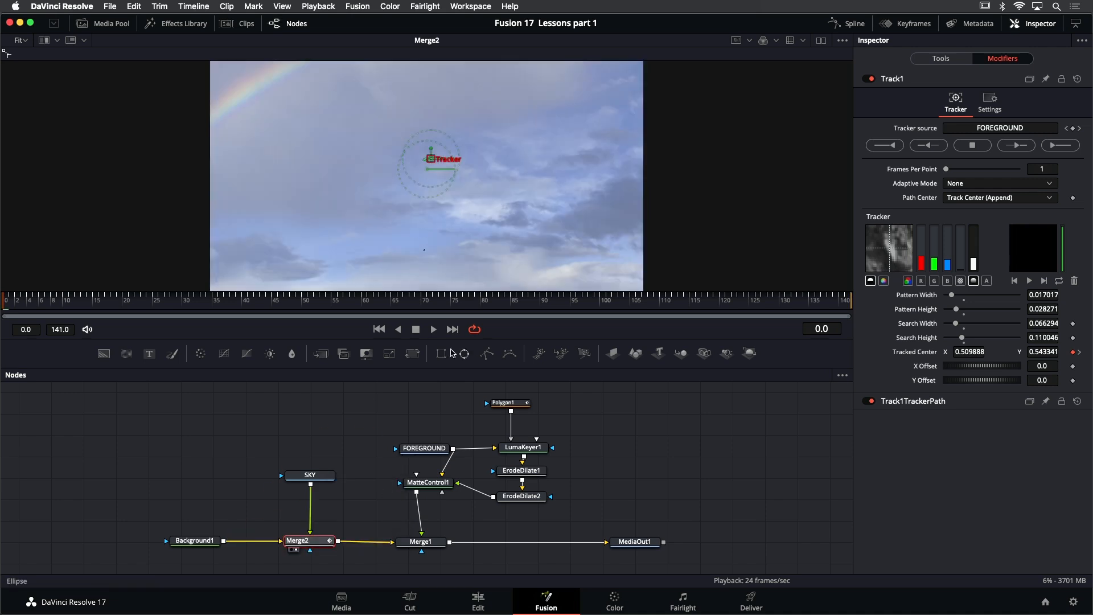
{"action": "left_click", "coordinate": [436, 329]}
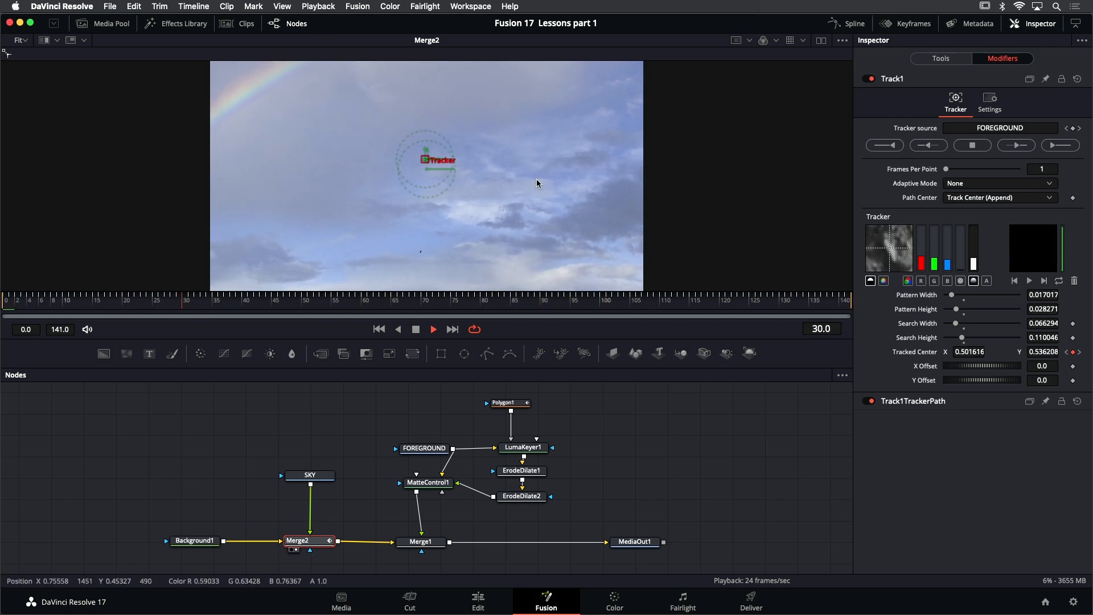
{"action": "left_click", "coordinate": [418, 329]}
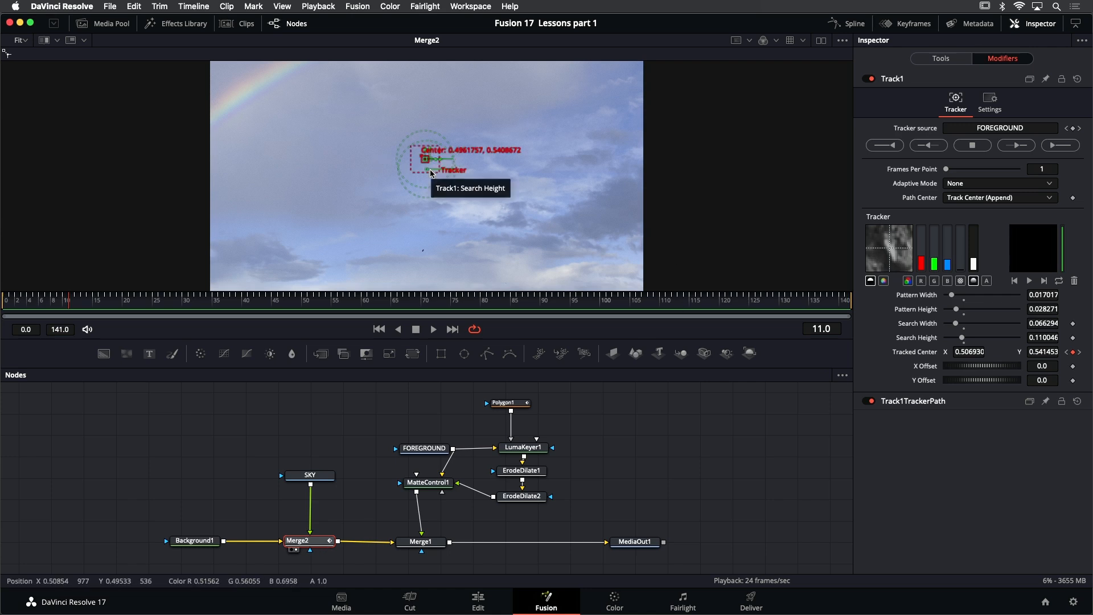
Review the Modify With options for Merge2's Center, dismiss them unchanged, and return to the Track1 modifier controls
{"action": "left_click", "coordinate": [925, 60]}
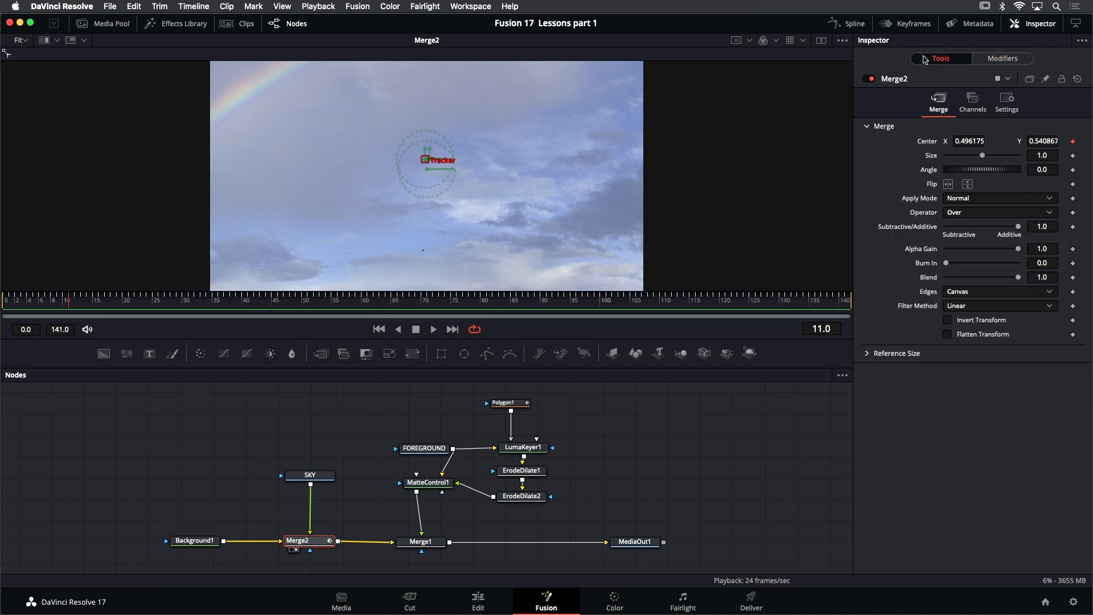
{"action": "right_click", "coordinate": [428, 162]}
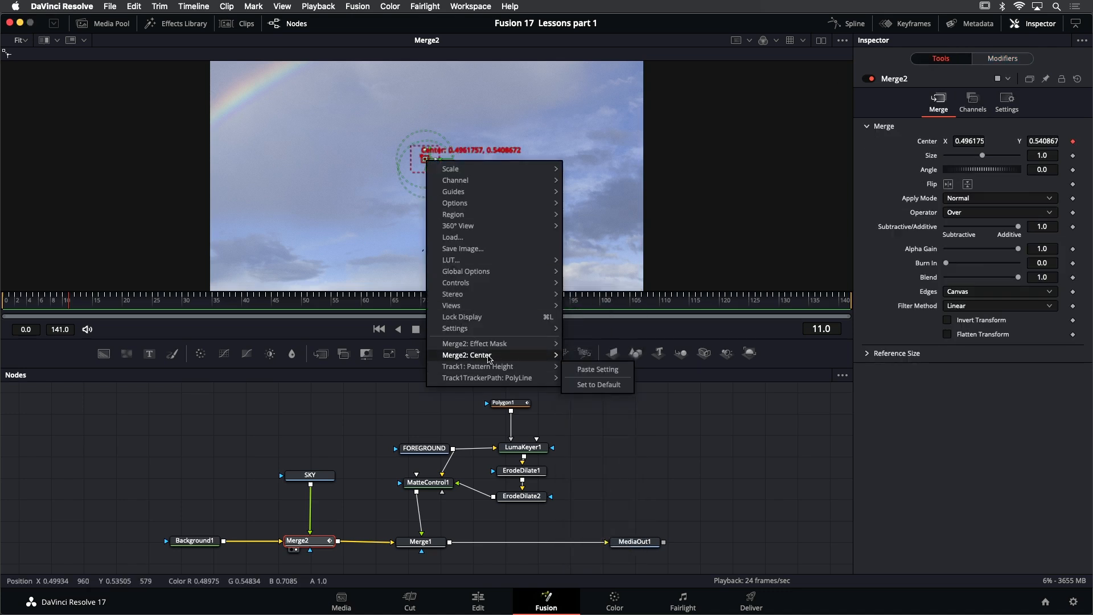
{"action": "mouse_move", "coordinate": [490, 357]}
{"action": "mouse_move", "coordinate": [626, 408]}
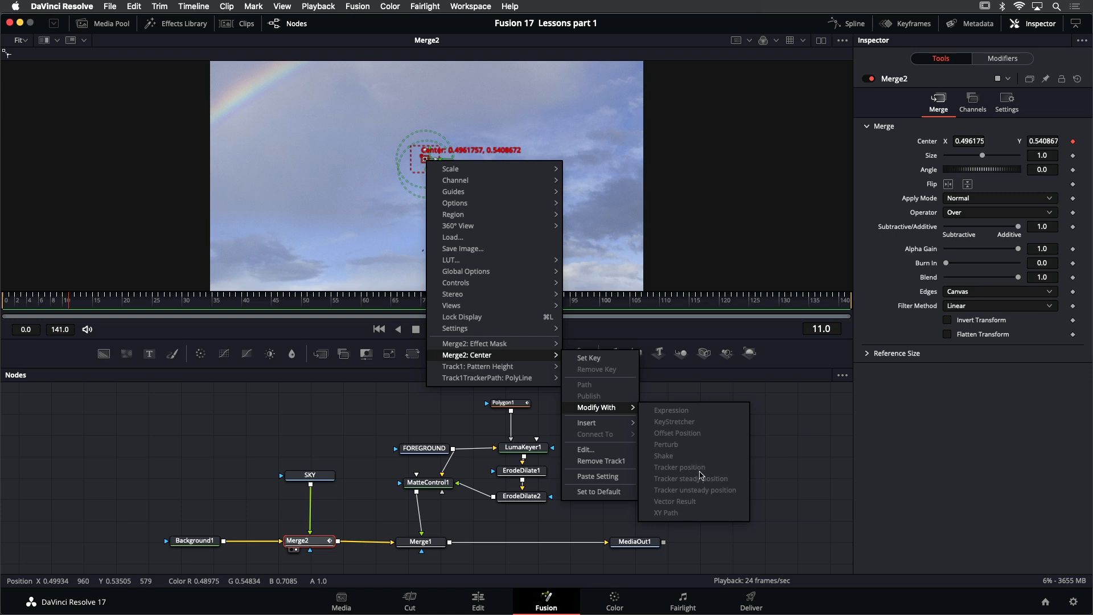
{"action": "left_click", "coordinate": [356, 437]}
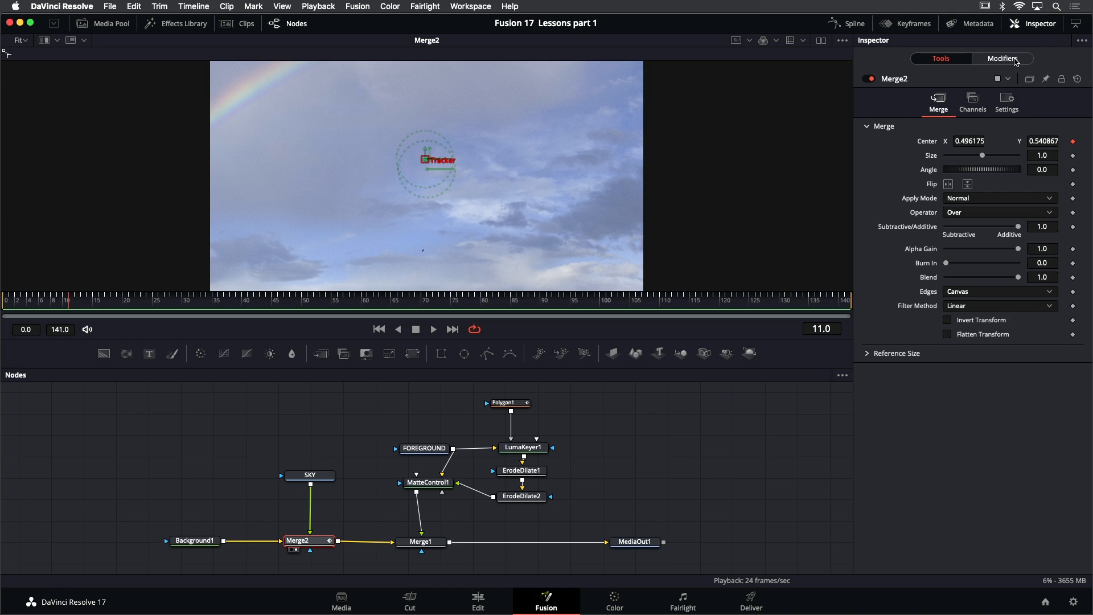
{"action": "left_click", "coordinate": [1017, 61]}
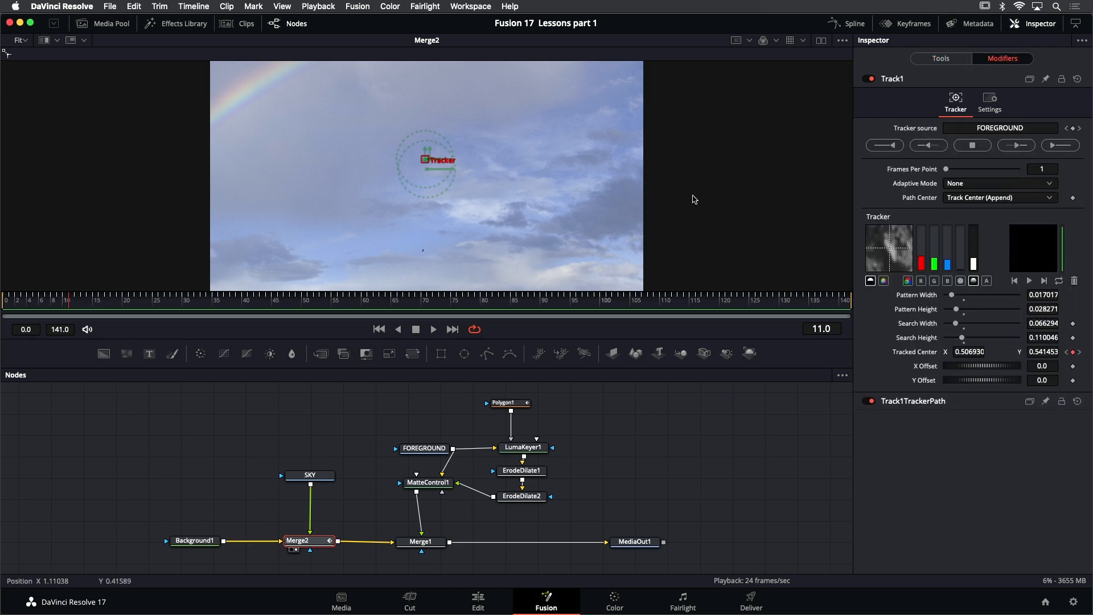
Show Merge1 in the viewer and play back the composite of the foreground over the tracked sky
{"action": "left_click", "coordinate": [422, 542]}
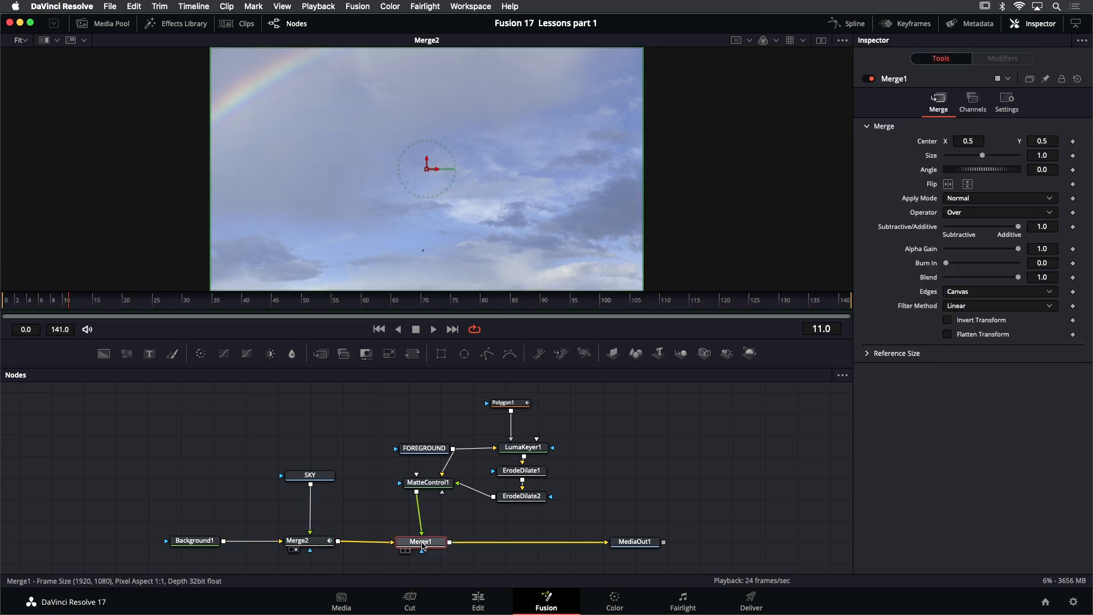
{"action": "key", "text": "1"}
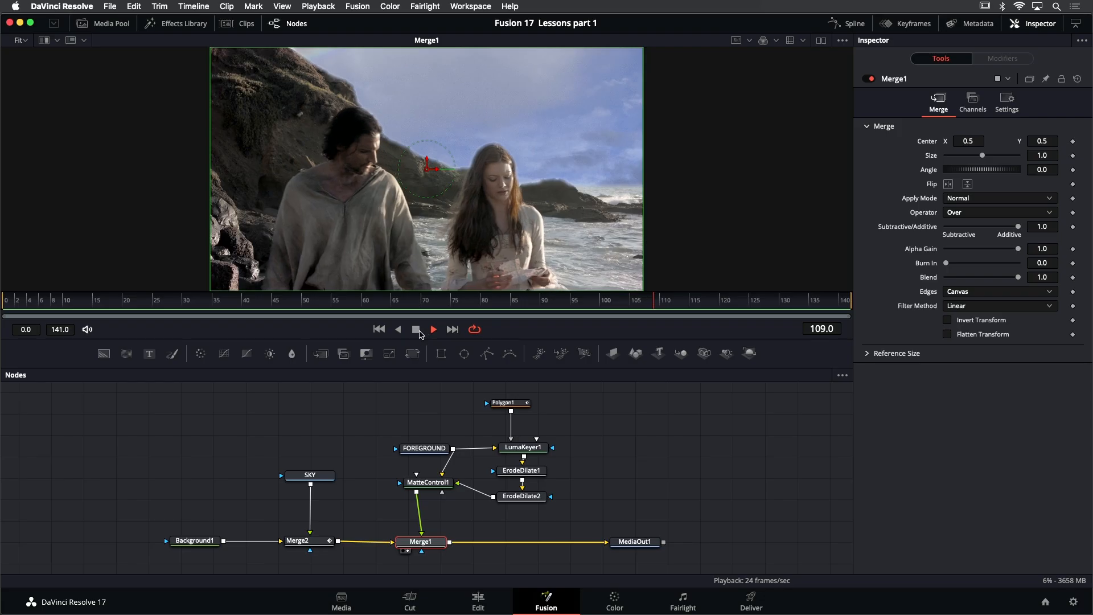
Stop playback and move the Background1, SKY and Merge2 nodes farther away from Merge1 to open a gap in the flow
{"action": "left_click", "coordinate": [414, 330]}
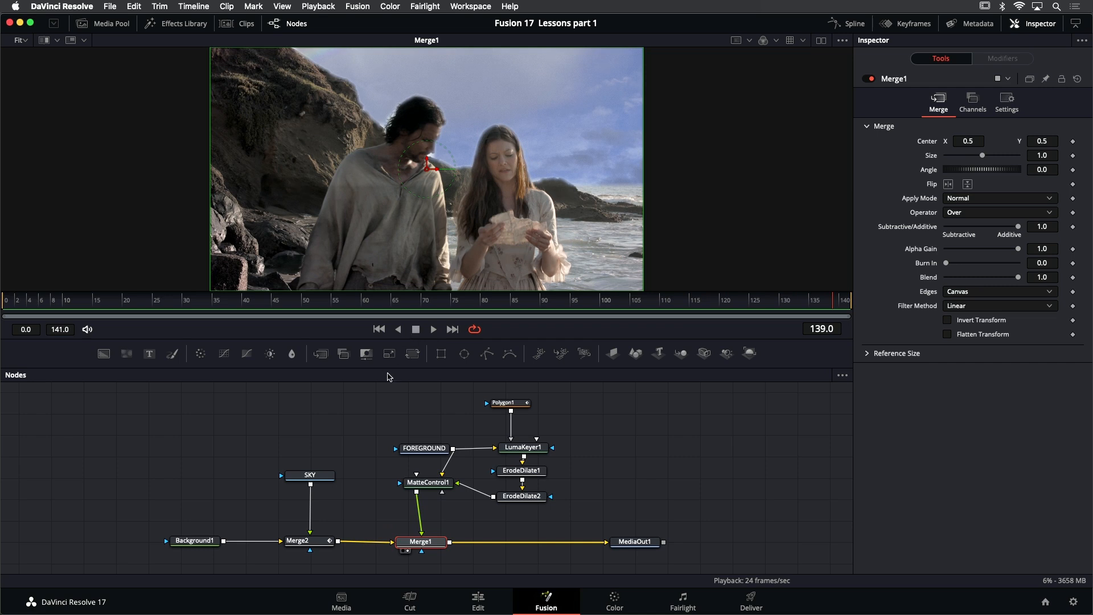
{"action": "scroll", "coordinate": [137, 427], "scroll_direction": "down", "scroll_amount": 1}
{"action": "left_click_drag", "start_coordinate": [136, 417], "coordinate": [172, 523]}
{"action": "left_click", "coordinate": [173, 523]}
{"action": "left_click_drag", "start_coordinate": [288, 462], "coordinate": [283, 464]}
{"action": "left_click", "coordinate": [250, 495]}
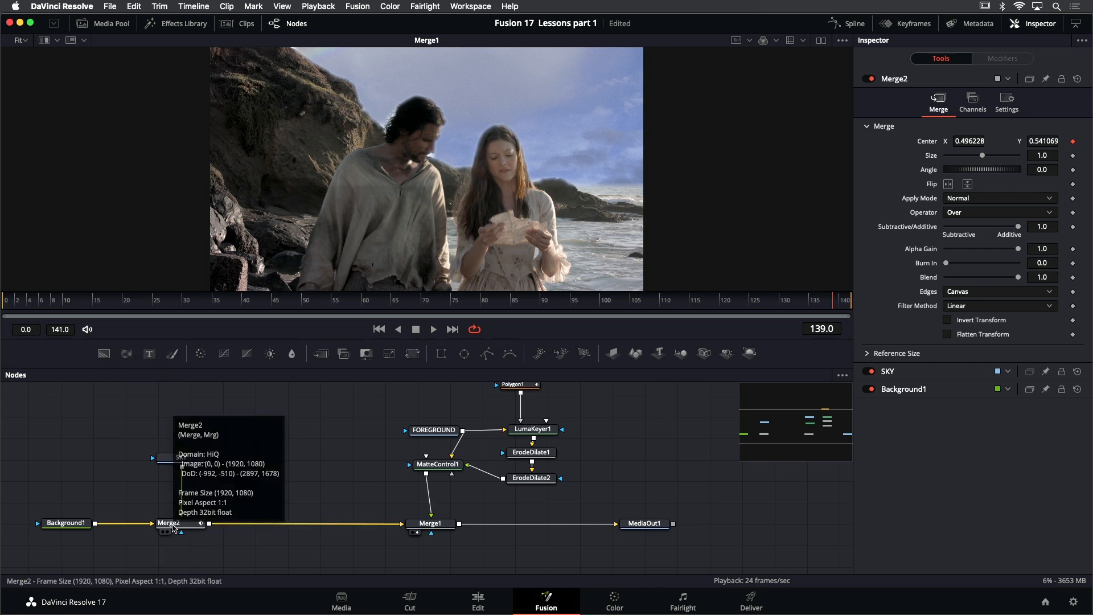
Insert a Merge node directly after Merge2 and feed FOREGROUND into its foreground input
{"action": "left_click", "coordinate": [172, 523]}
{"action": "key", "text": "shift+space"}
{"action": "type", "text": "merge"}
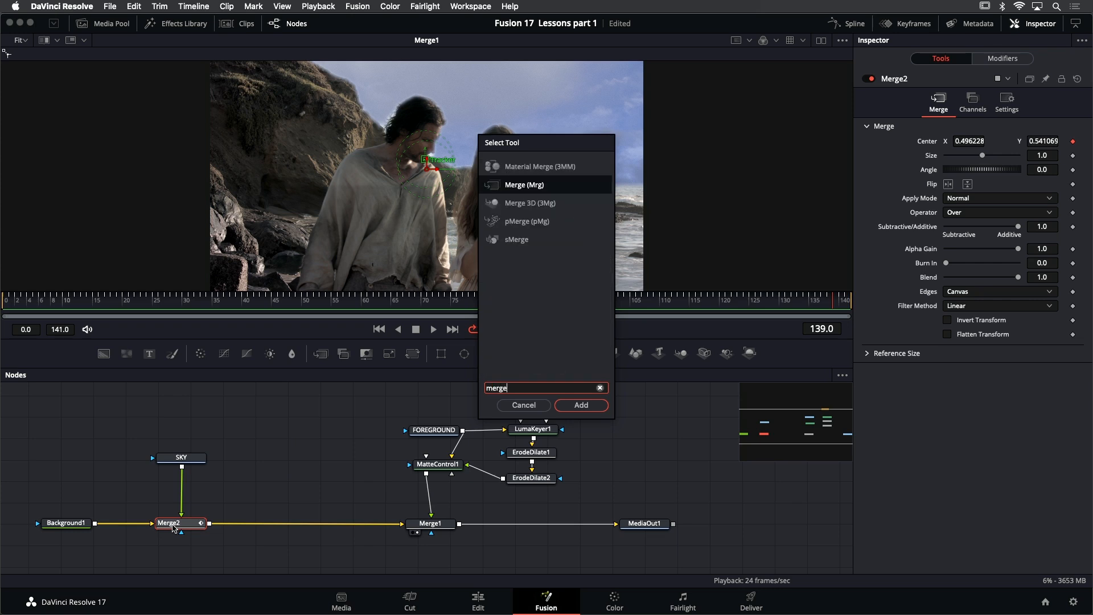
{"action": "key", "text": "Return"}
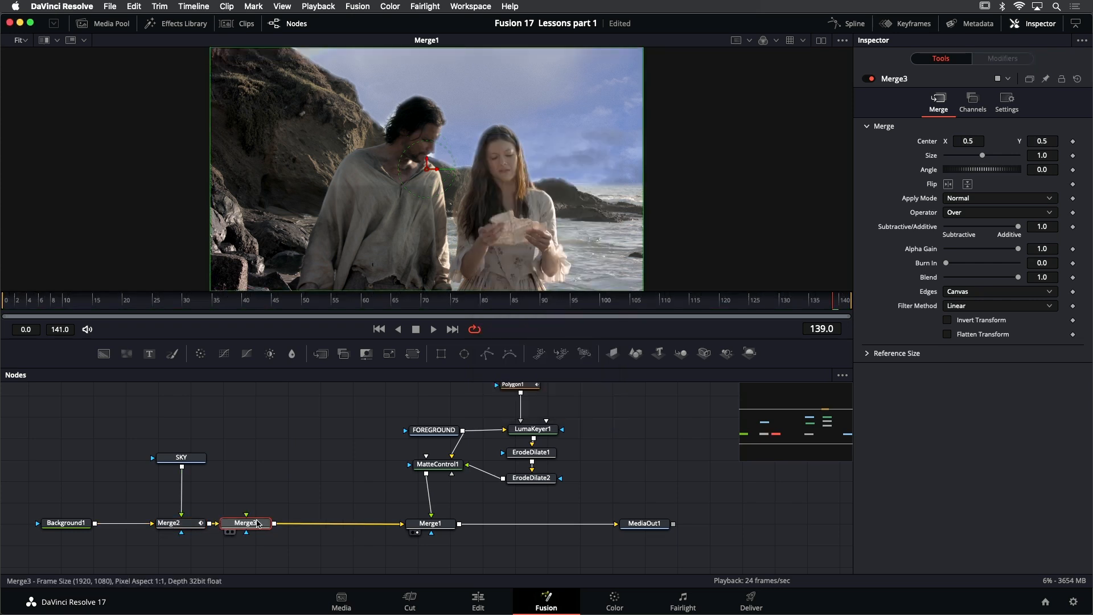
{"action": "left_click_drag", "start_coordinate": [249, 519], "coordinate": [466, 432]}
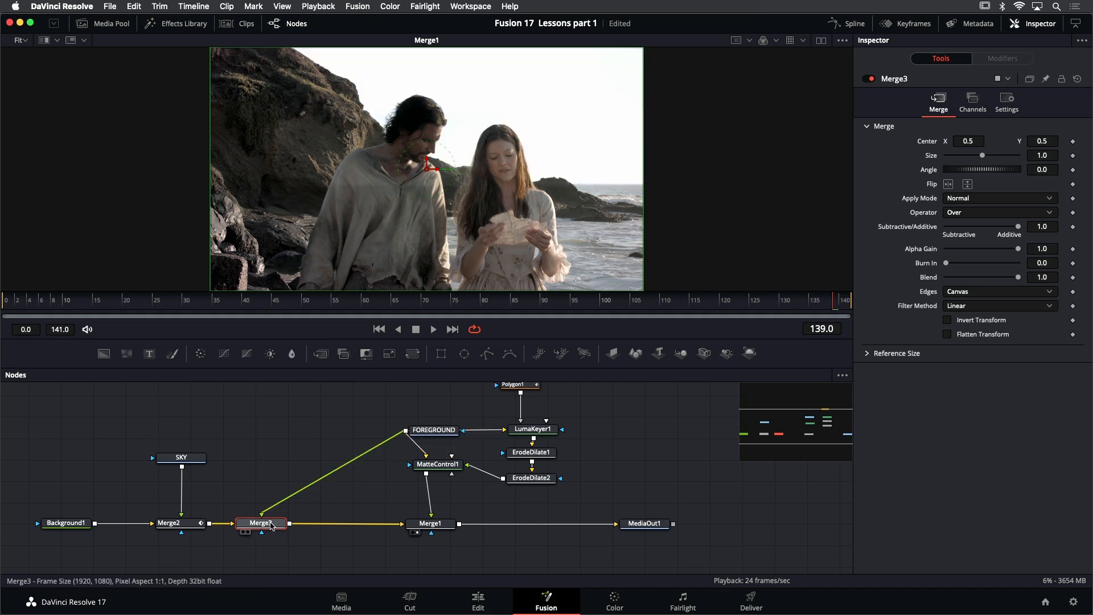
View Merge3, reduce its Blend to 0.165, and show Merge1 in the viewer again
{"action": "key", "text": "1"}
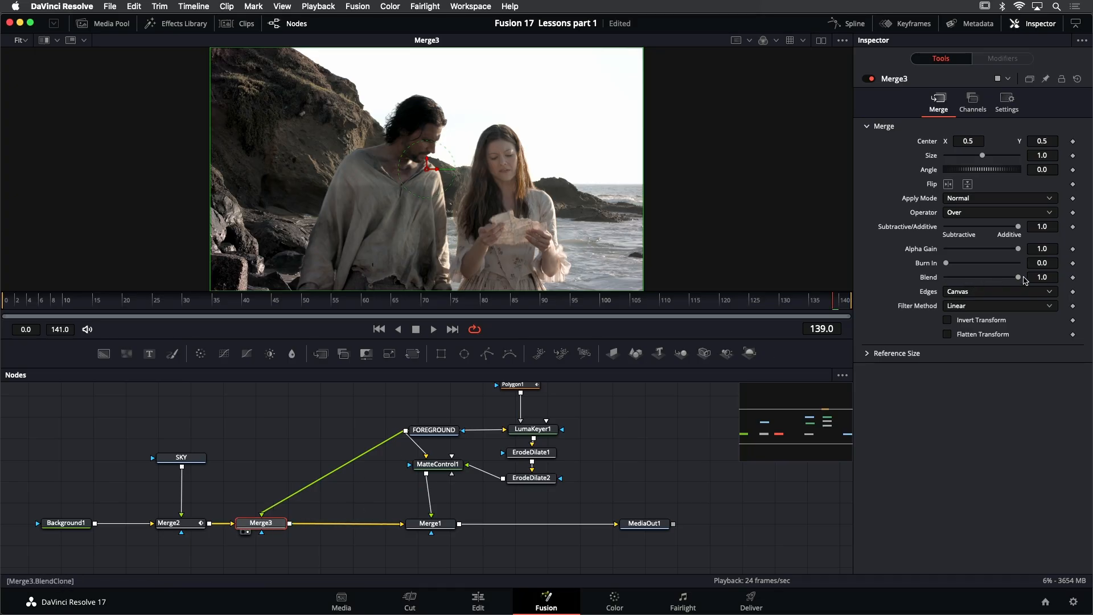
{"action": "left_click_drag", "start_coordinate": [1020, 279], "coordinate": [960, 286]}
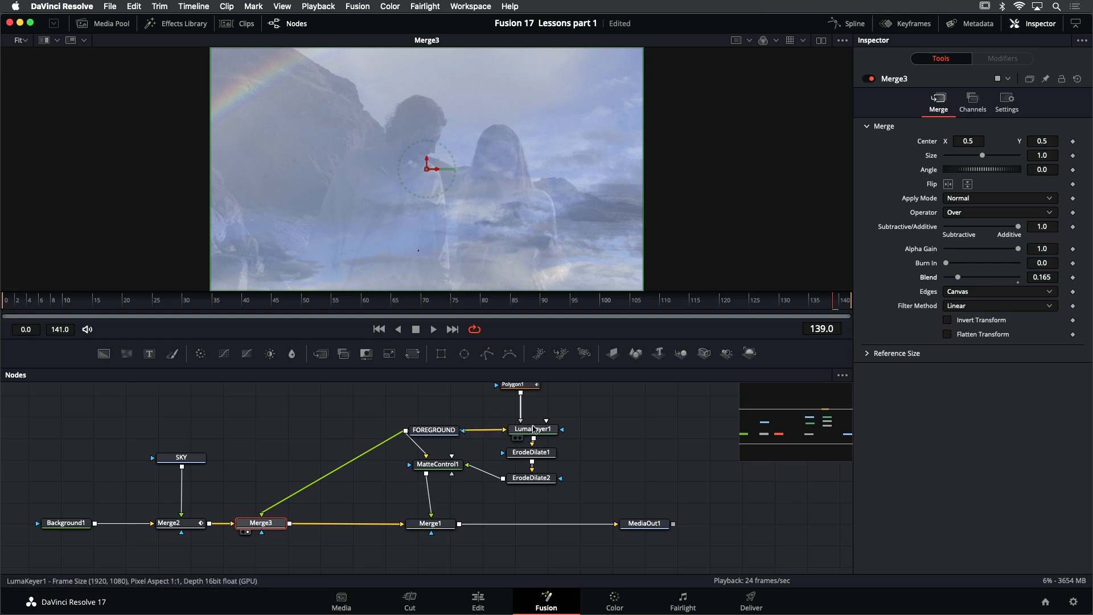
{"action": "left_click", "coordinate": [442, 526]}
{"action": "key", "text": "1"}
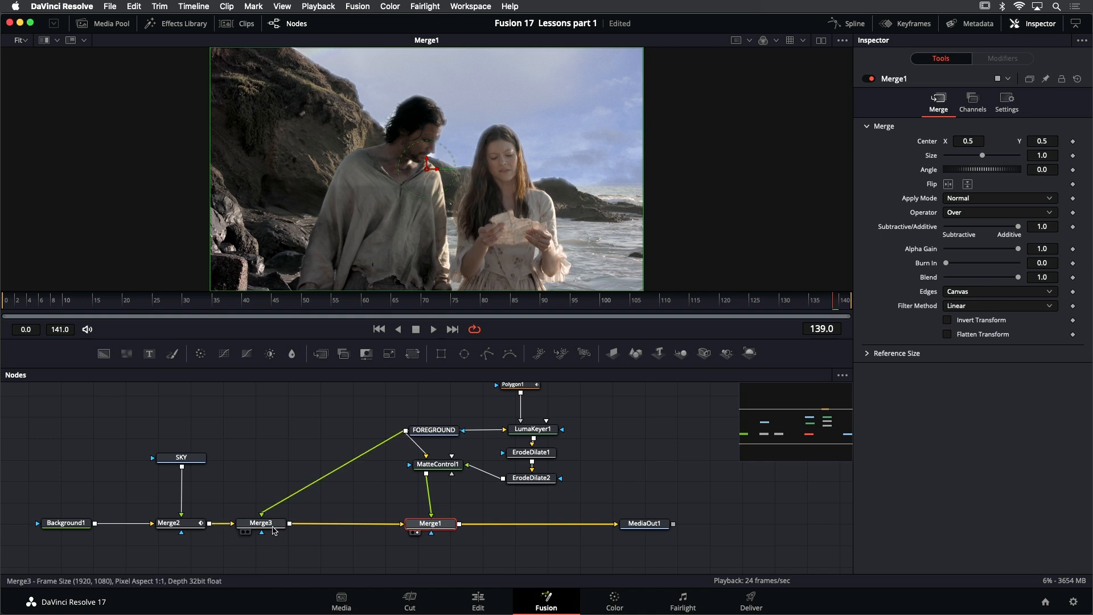
Toggle Merge3 off and on repeatedly to compare the Merge1 composite with and without the haze, leaving it enabled
{"action": "mouse_move", "coordinate": [274, 528]}
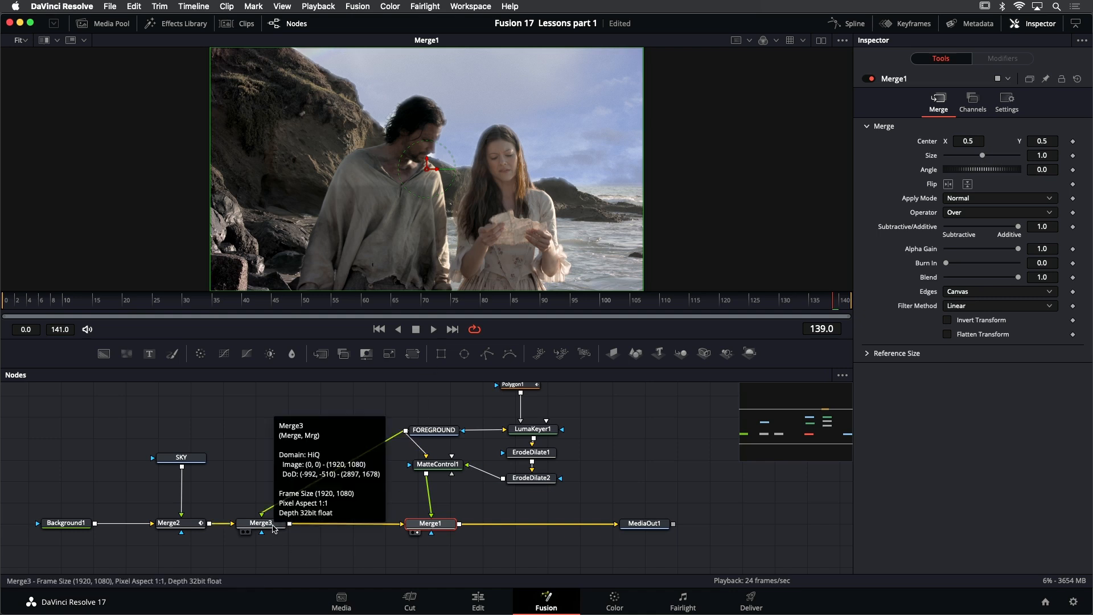
{"action": "left_click", "coordinate": [274, 527]}
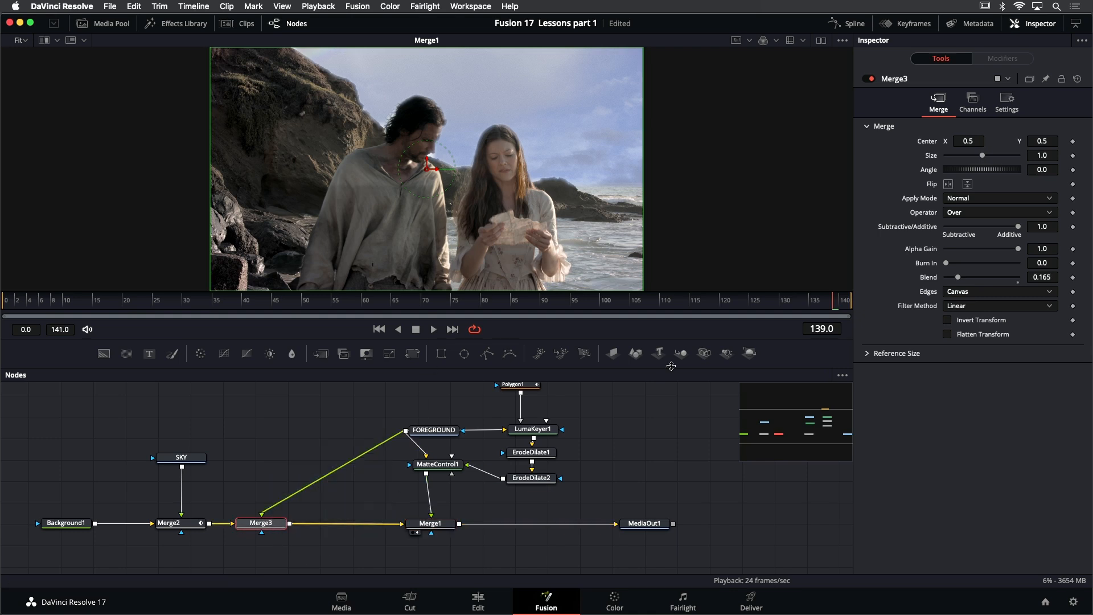
{"action": "left_click", "coordinate": [870, 81]}
{"action": "left_click", "coordinate": [868, 80]}
{"action": "left_click", "coordinate": [868, 80]}
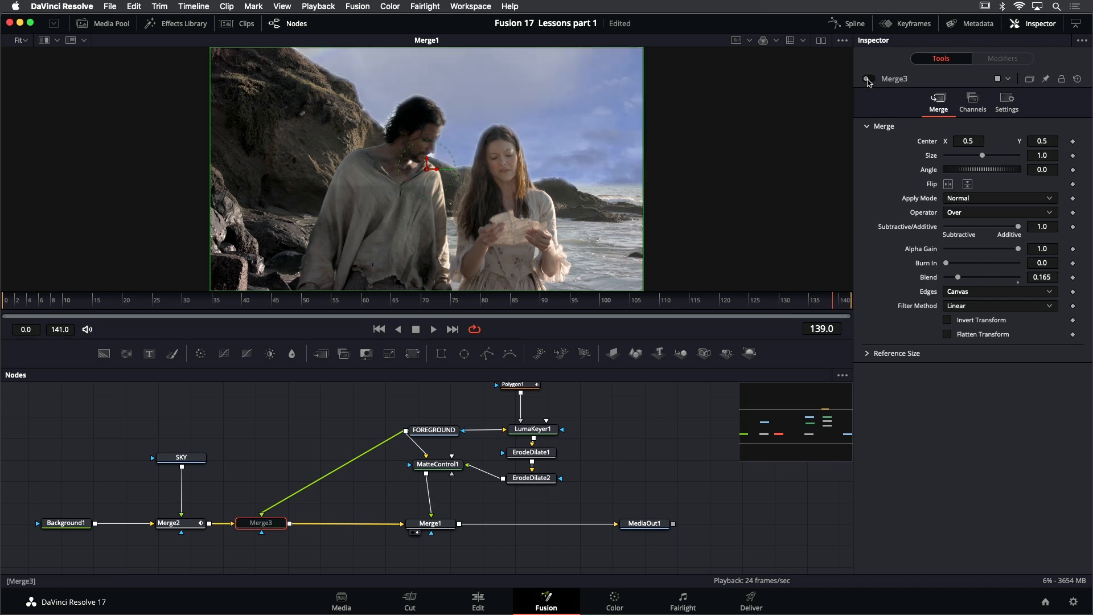
{"action": "left_click", "coordinate": [868, 81]}
{"action": "left_click", "coordinate": [869, 81]}
{"action": "left_click", "coordinate": [868, 80]}
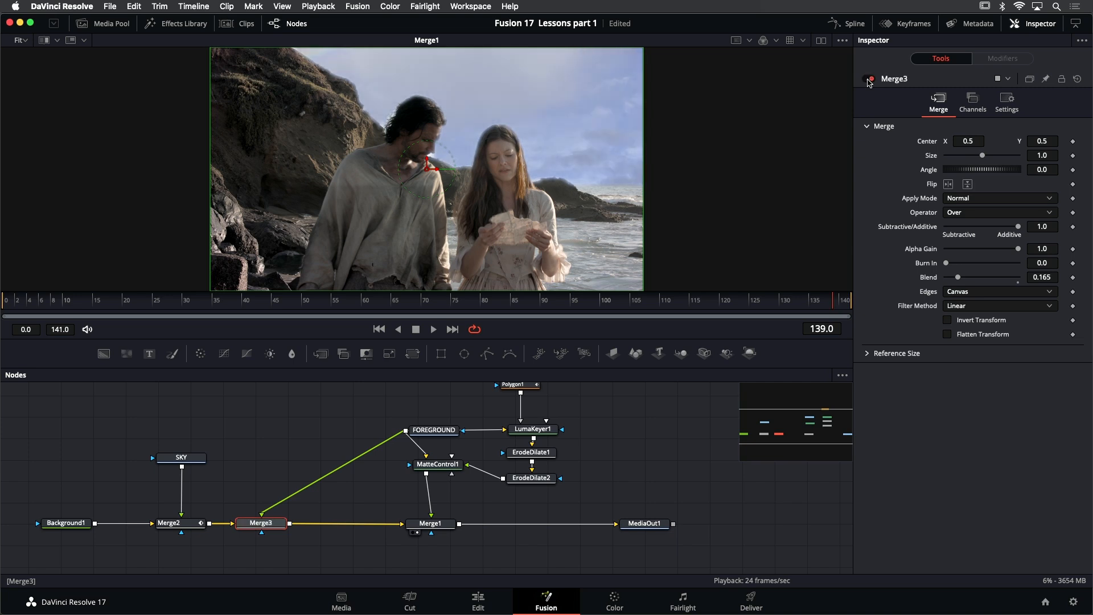
{"action": "left_click", "coordinate": [869, 81]}
{"action": "left_click", "coordinate": [869, 80]}
{"action": "left_click", "coordinate": [869, 80]}
{"action": "left_click", "coordinate": [869, 81]}
{"action": "left_click", "coordinate": [868, 80]}
{"action": "left_click", "coordinate": [869, 80]}
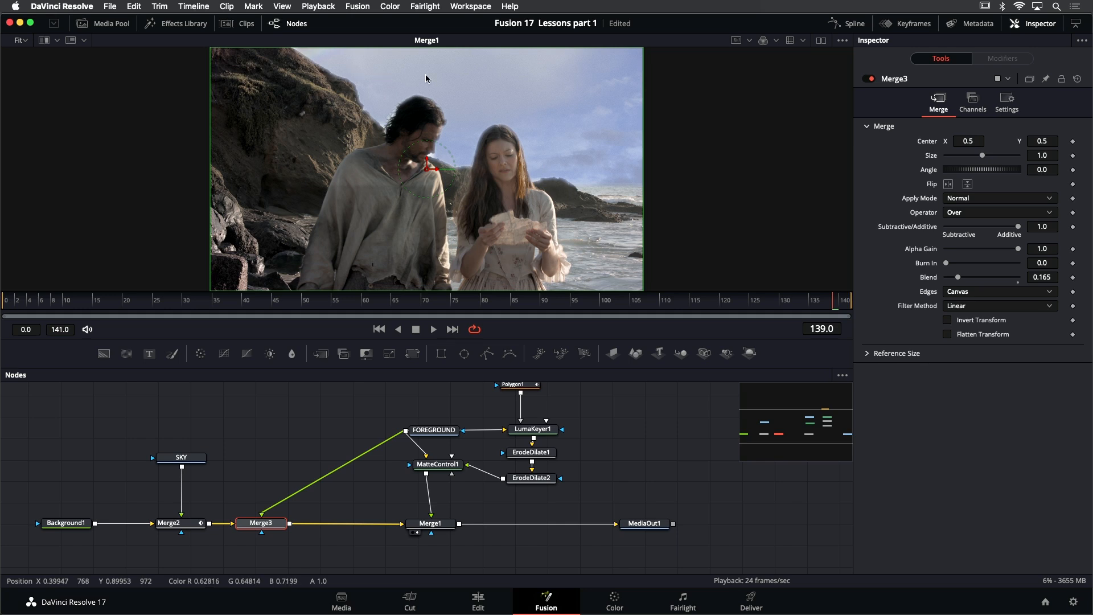
Show two viewers and set up an A/B split in the one without Merge1, with Merge3 as A and FOREGROUND as B
{"action": "left_click", "coordinate": [821, 40]}
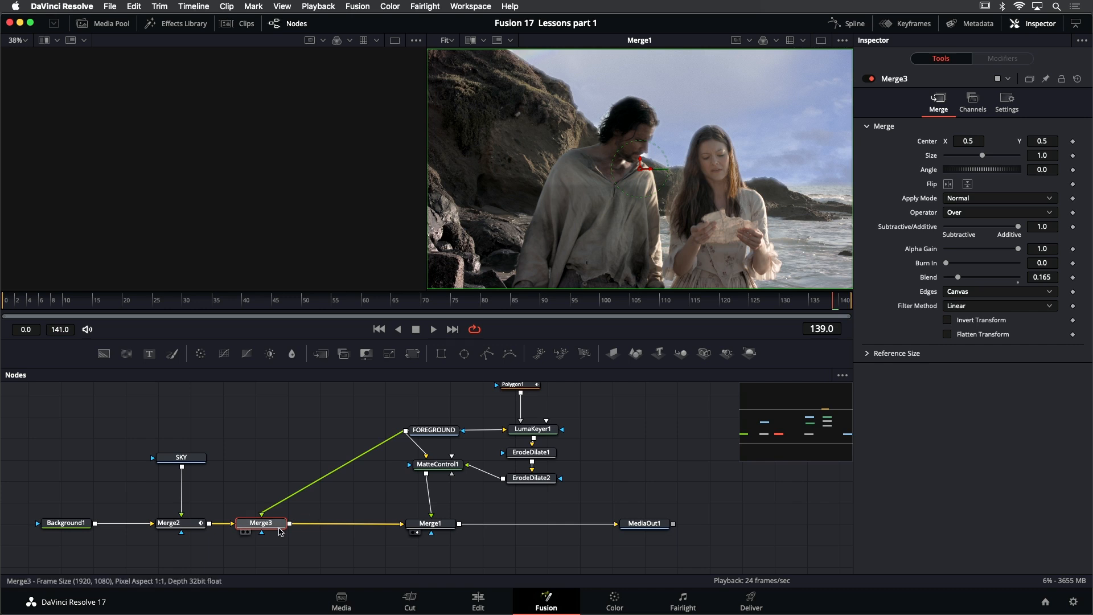
{"action": "left_click_drag", "start_coordinate": [253, 524], "coordinate": [228, 174]}
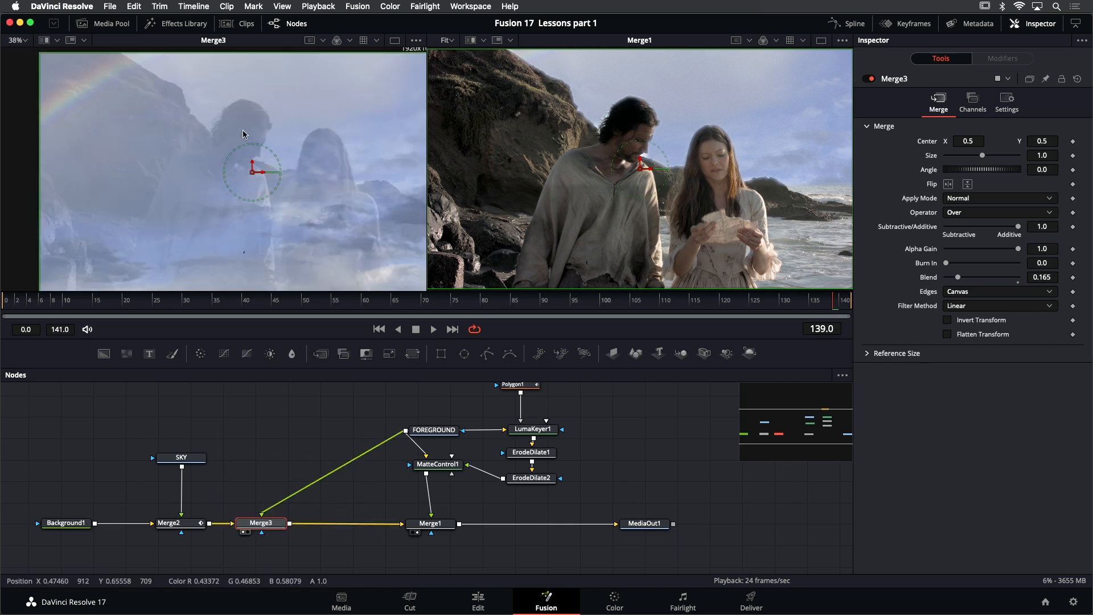
{"action": "left_click_drag", "start_coordinate": [274, 104], "coordinate": [236, 101]}
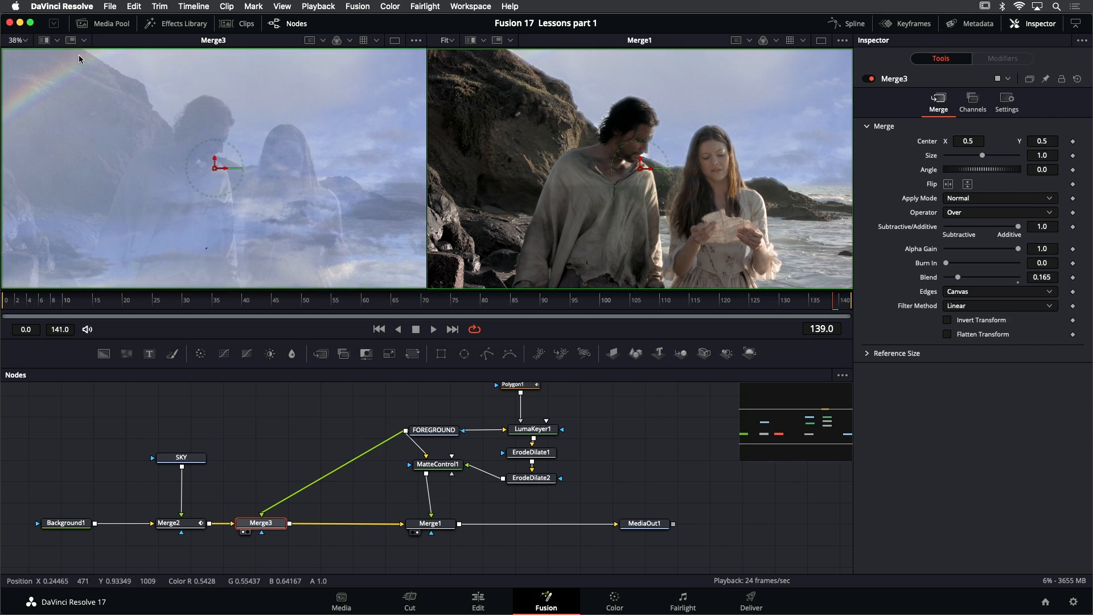
{"action": "left_click", "coordinate": [44, 41]}
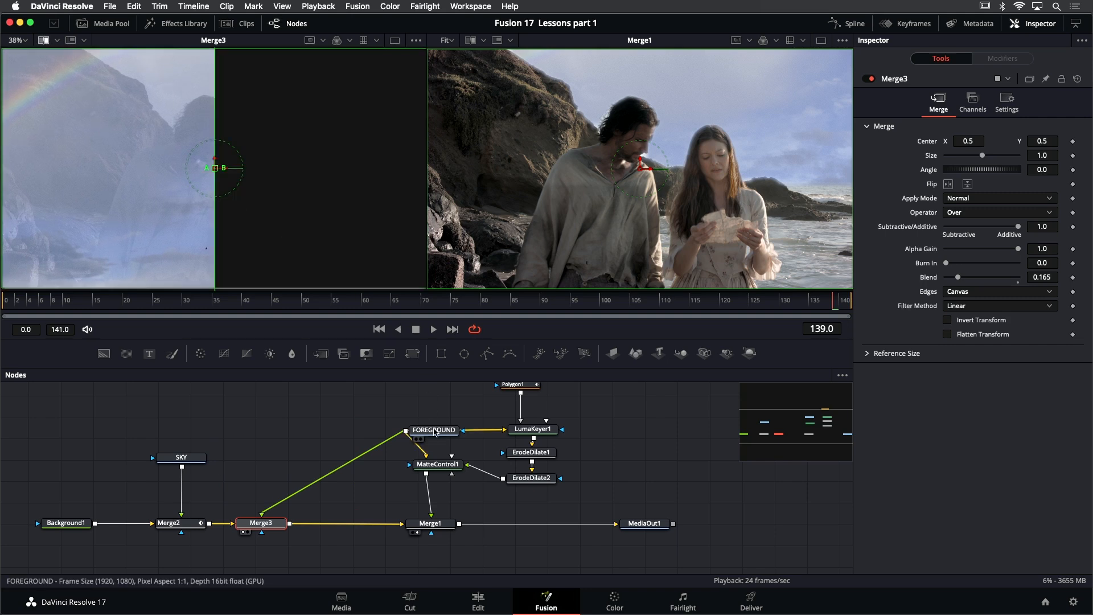
{"action": "left_click_drag", "start_coordinate": [434, 431], "coordinate": [320, 179]}
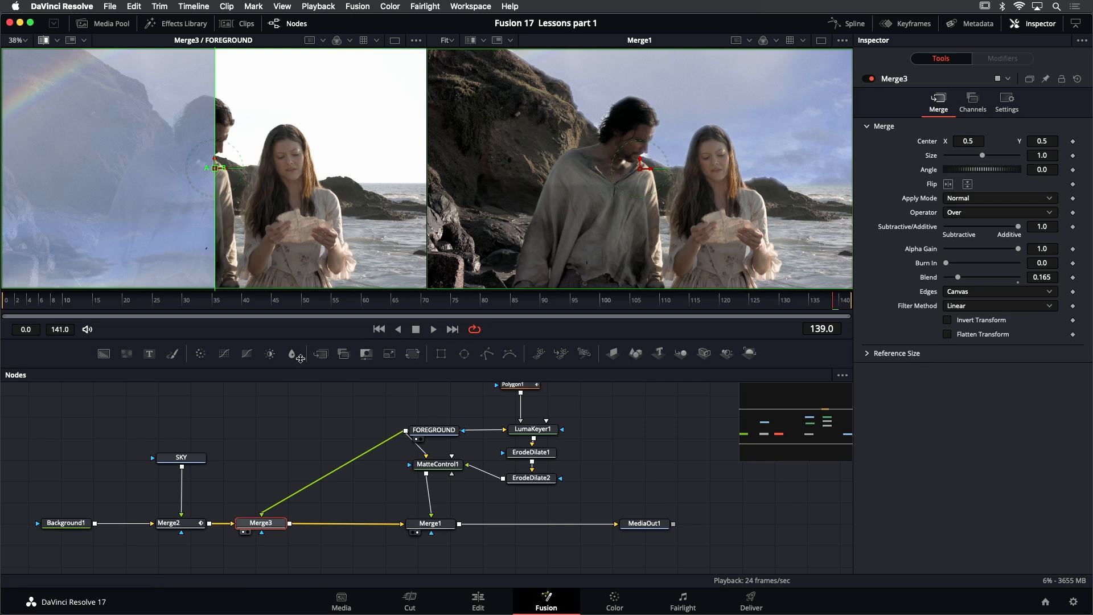
Sweep the split divider back and forth across the frame to compare Merge3 with FOREGROUND
{"action": "left_click_drag", "start_coordinate": [216, 167], "coordinate": [246, 113]}
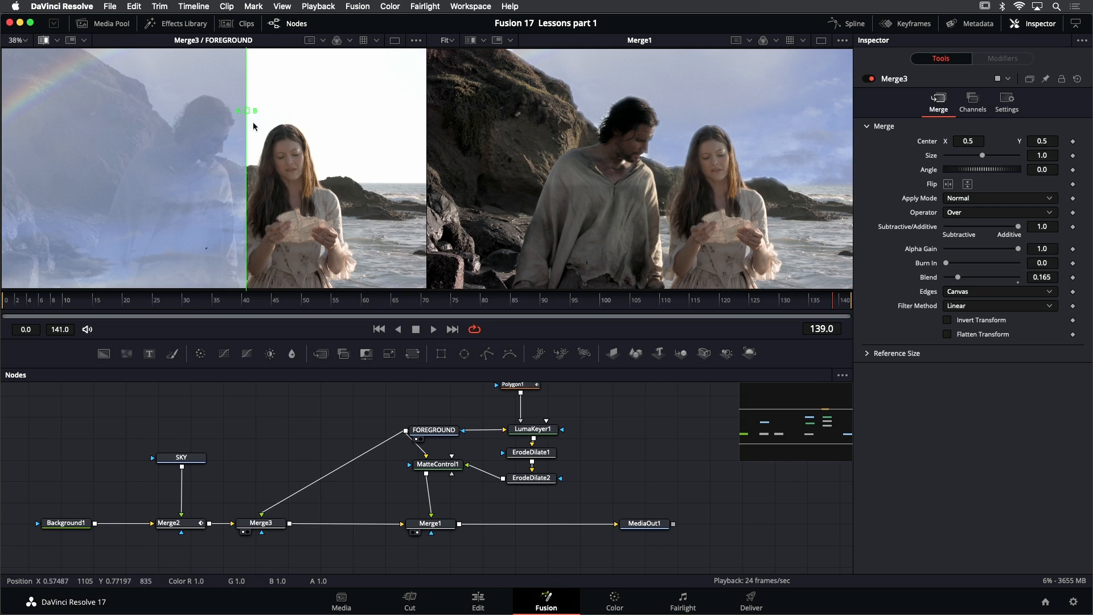
{"action": "left_click_drag", "start_coordinate": [246, 112], "coordinate": [371, 115]}
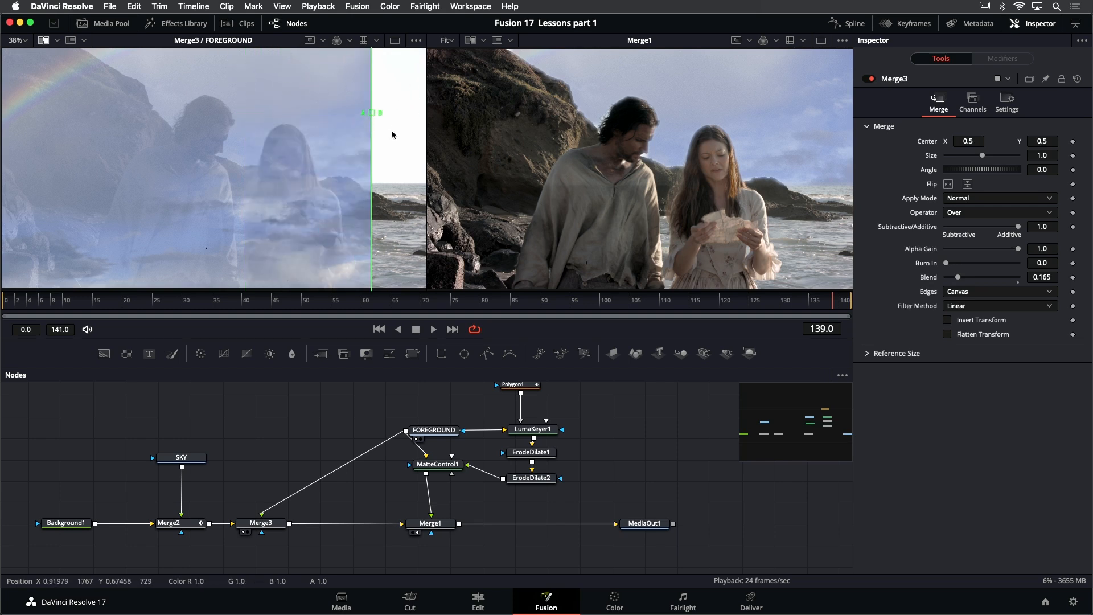
{"action": "left_click_drag", "start_coordinate": [372, 114], "coordinate": [236, 108]}
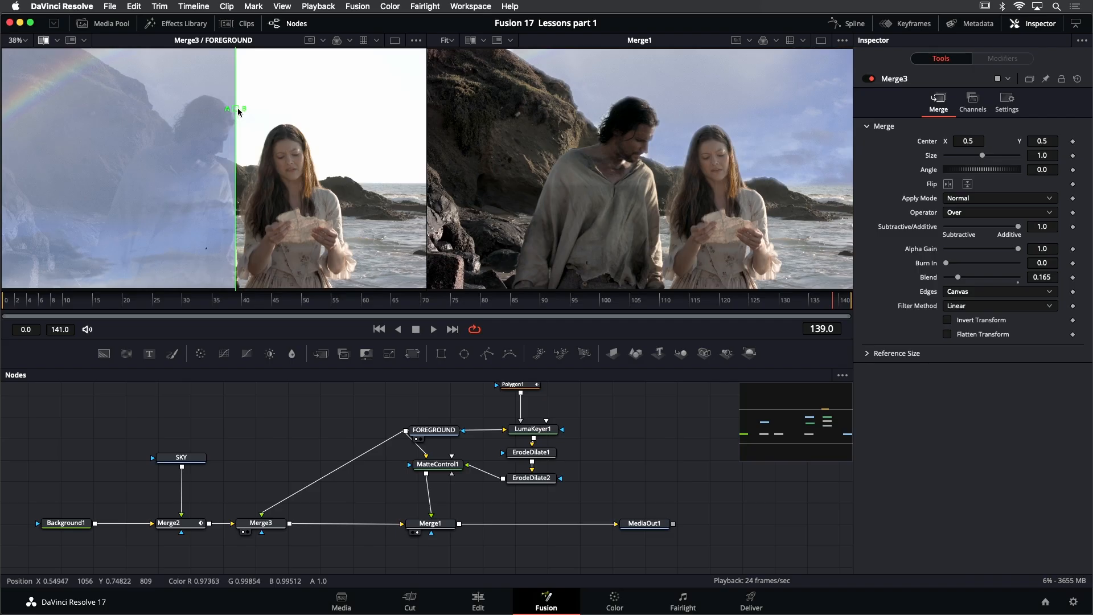
{"action": "left_click_drag", "start_coordinate": [238, 112], "coordinate": [270, 108]}
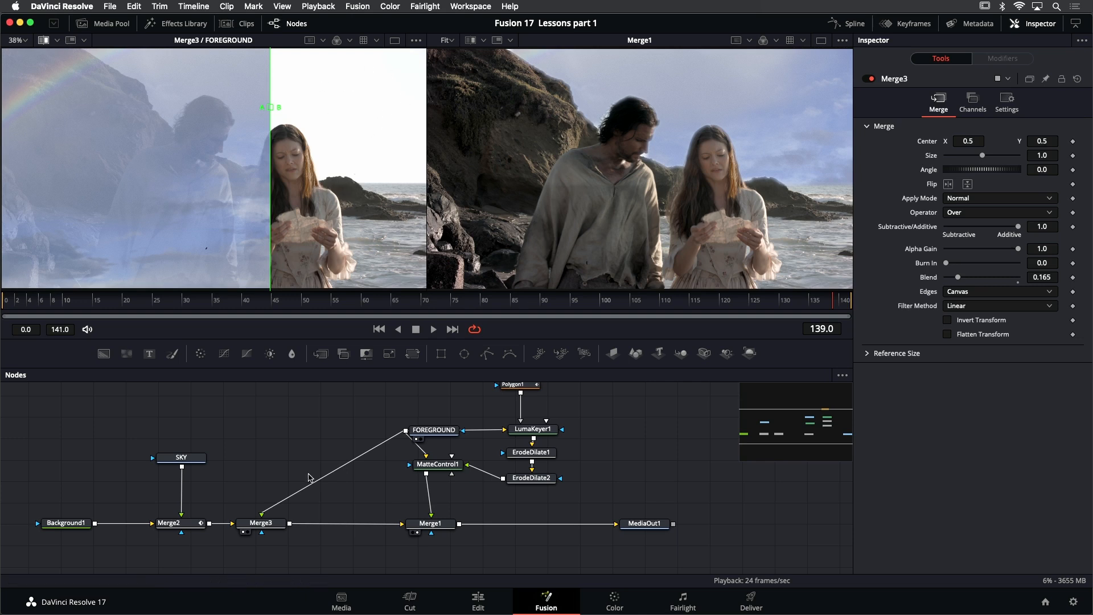
Insert another Merge node between Merge3 and Merge1 and feed FOREGROUND into its foreground input
{"action": "left_click", "coordinate": [268, 527]}
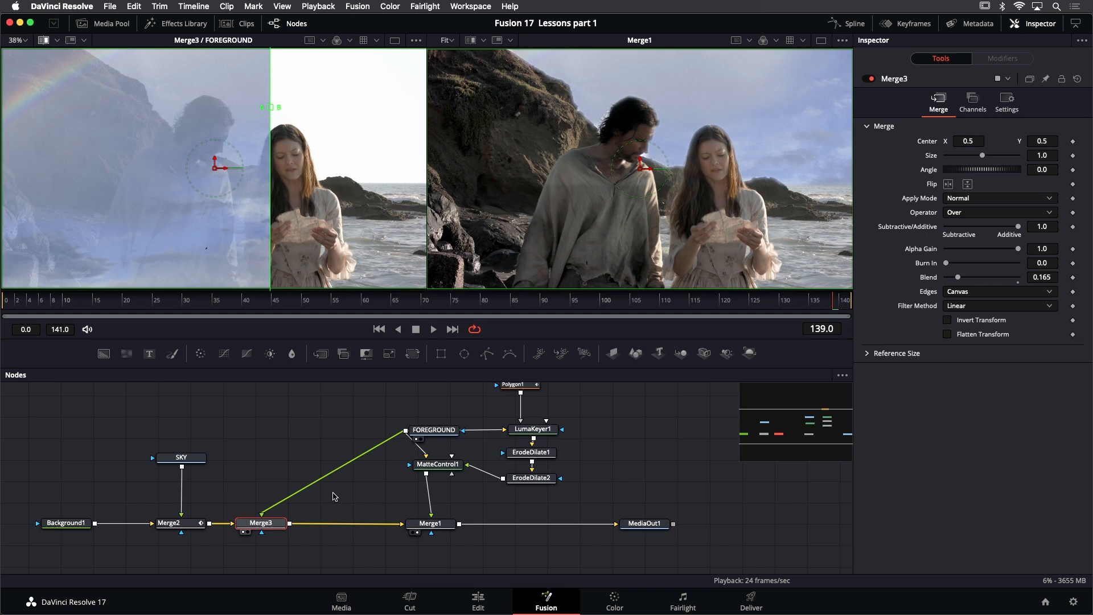
{"action": "key", "text": "shift+space"}
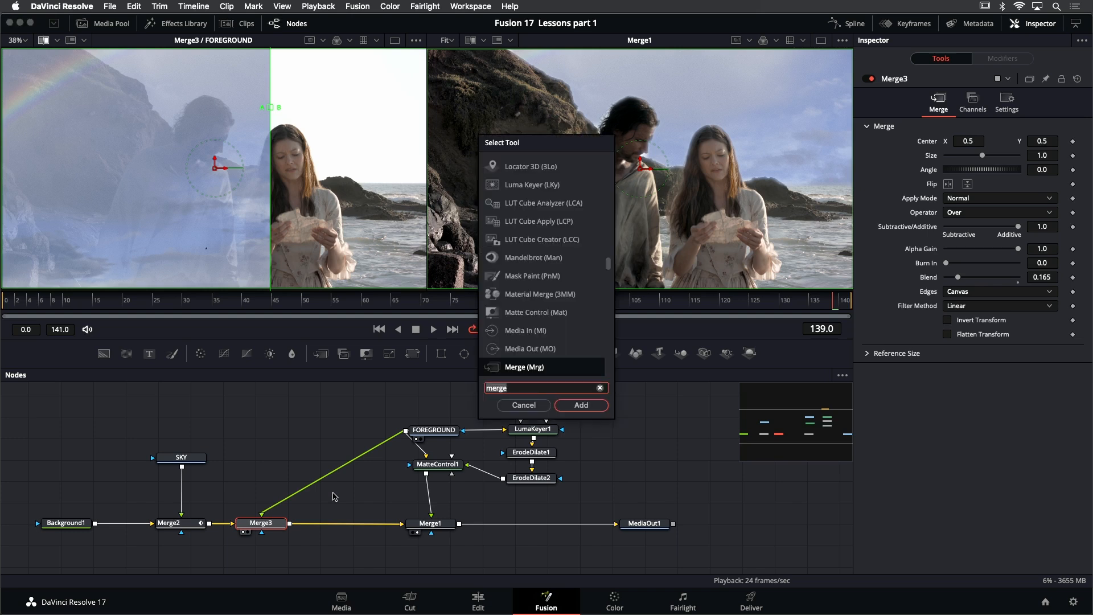
{"action": "type", "text": "merg"}
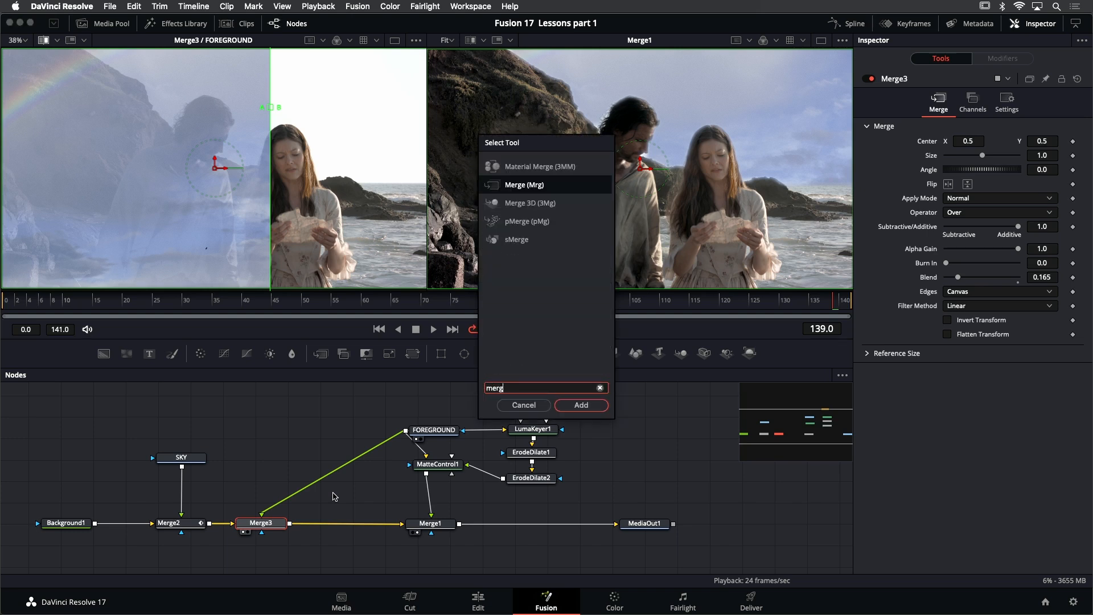
{"action": "key", "text": "Return"}
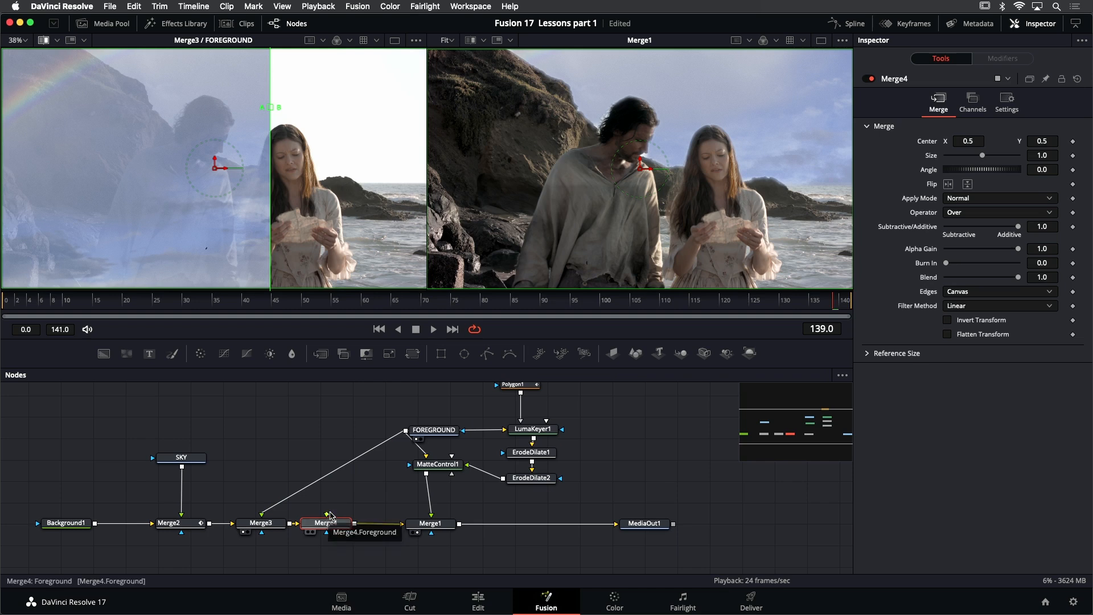
{"action": "left_click_drag", "start_coordinate": [327, 516], "coordinate": [406, 431]}
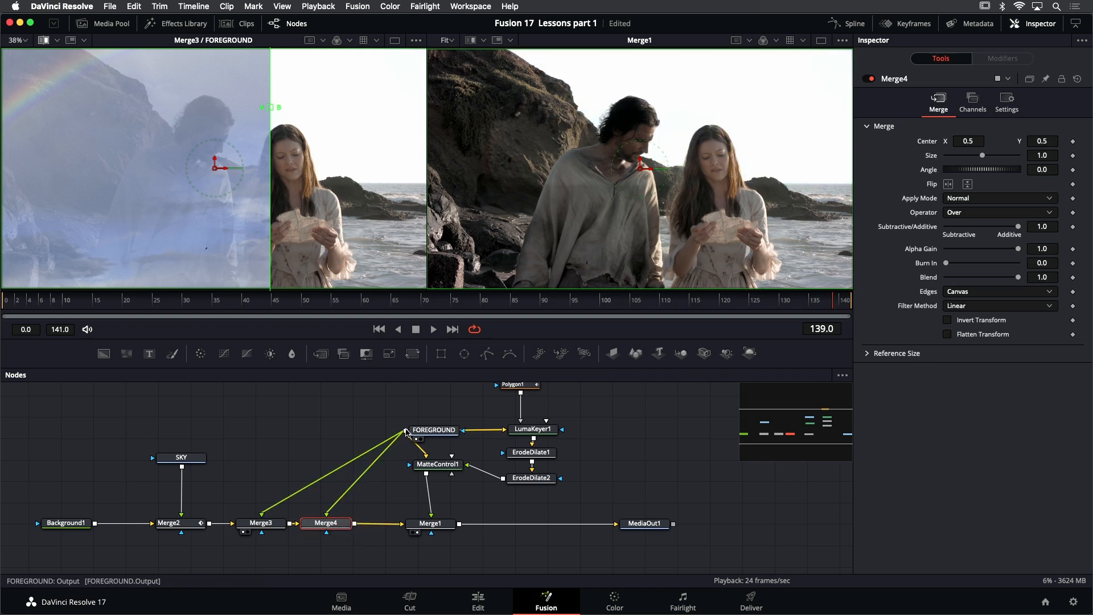
{"action": "left_click_drag", "start_coordinate": [341, 528], "coordinate": [348, 525]}
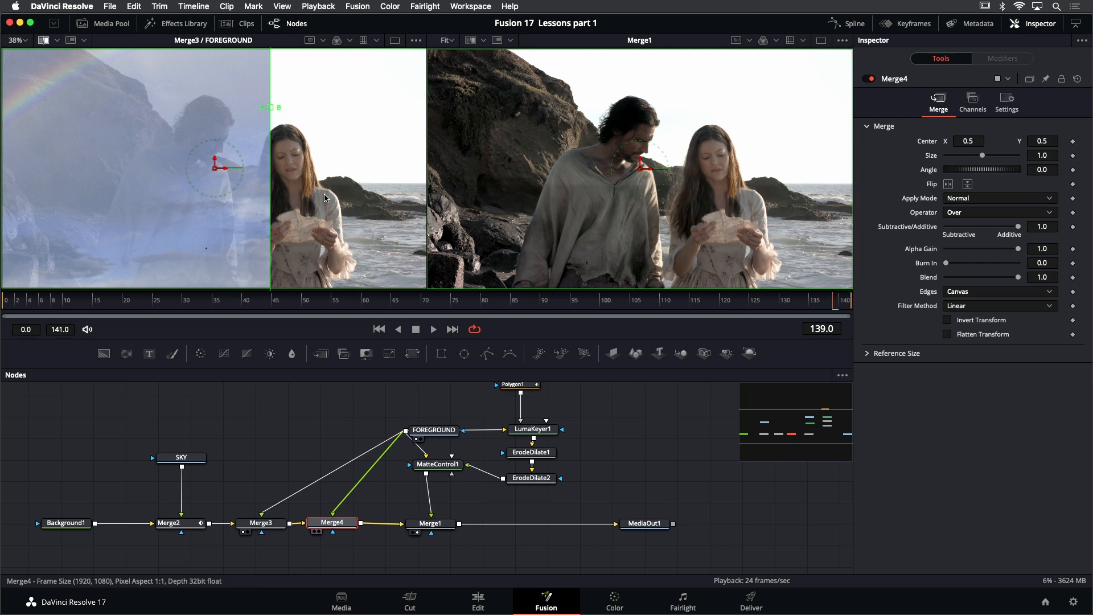
Load Merge4 as the B side of the split view and set its Apply Mode to Darken
{"action": "left_click_drag", "start_coordinate": [332, 523], "coordinate": [324, 198]}
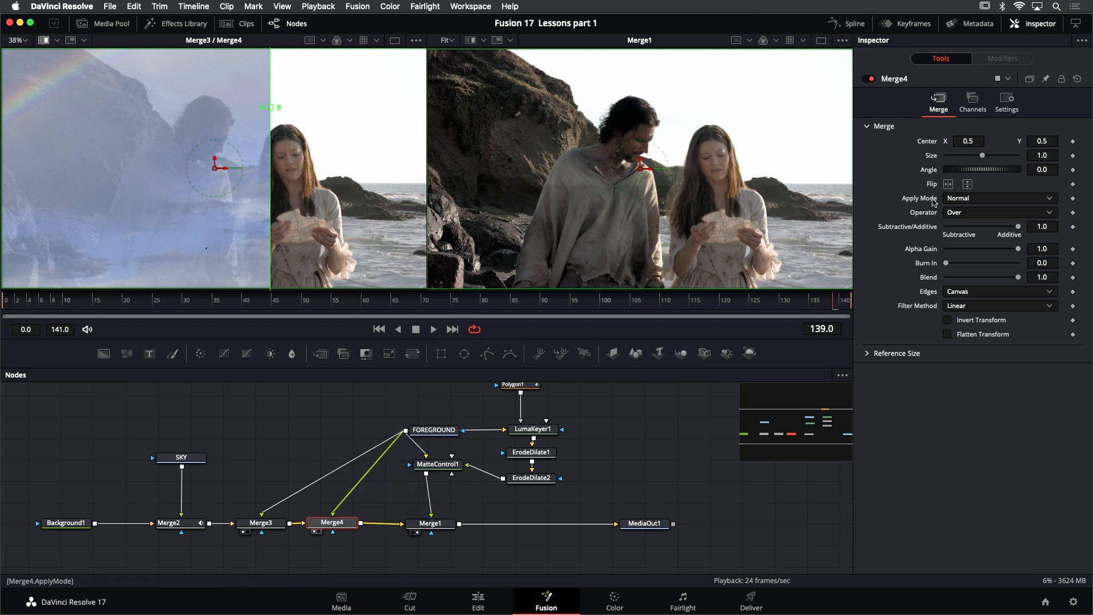
{"action": "left_click", "coordinate": [993, 200]}
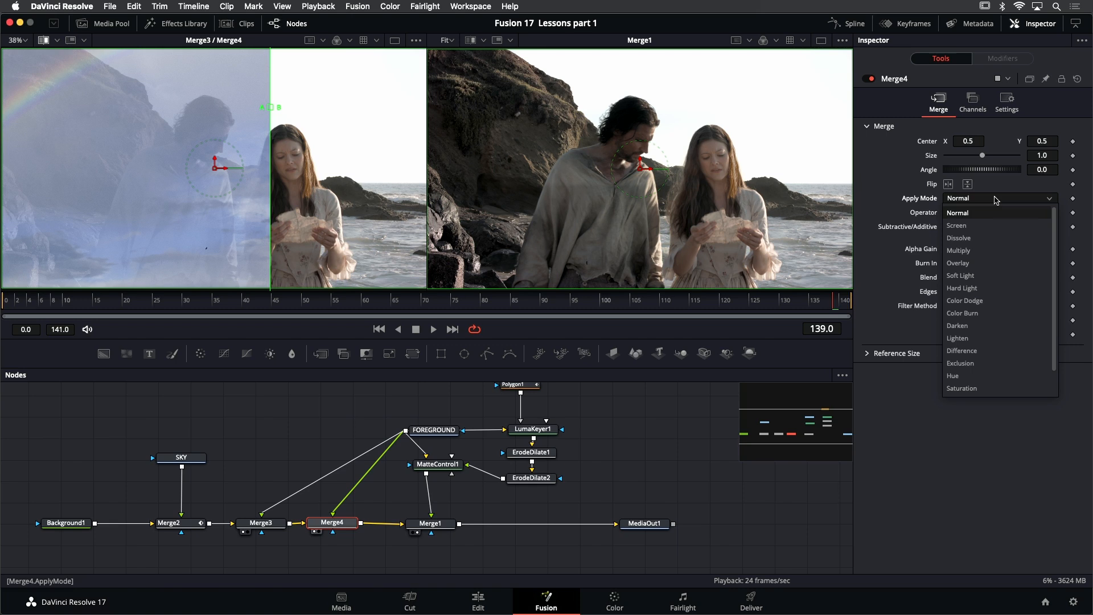
{"action": "left_click", "coordinate": [994, 327]}
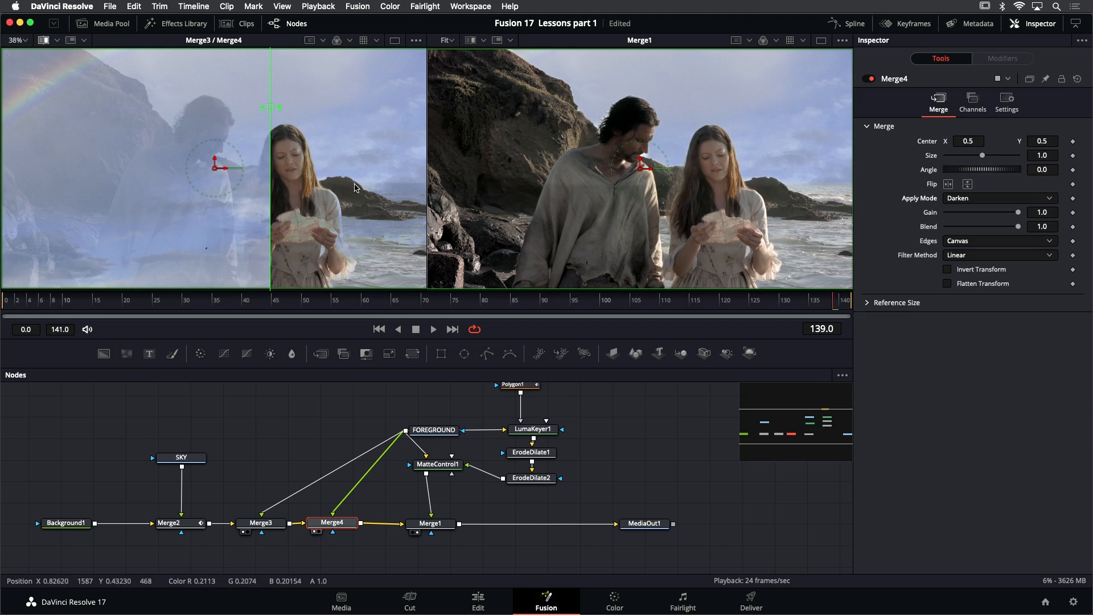
{"action": "left_click_drag", "start_coordinate": [270, 107], "coordinate": [295, 108]}
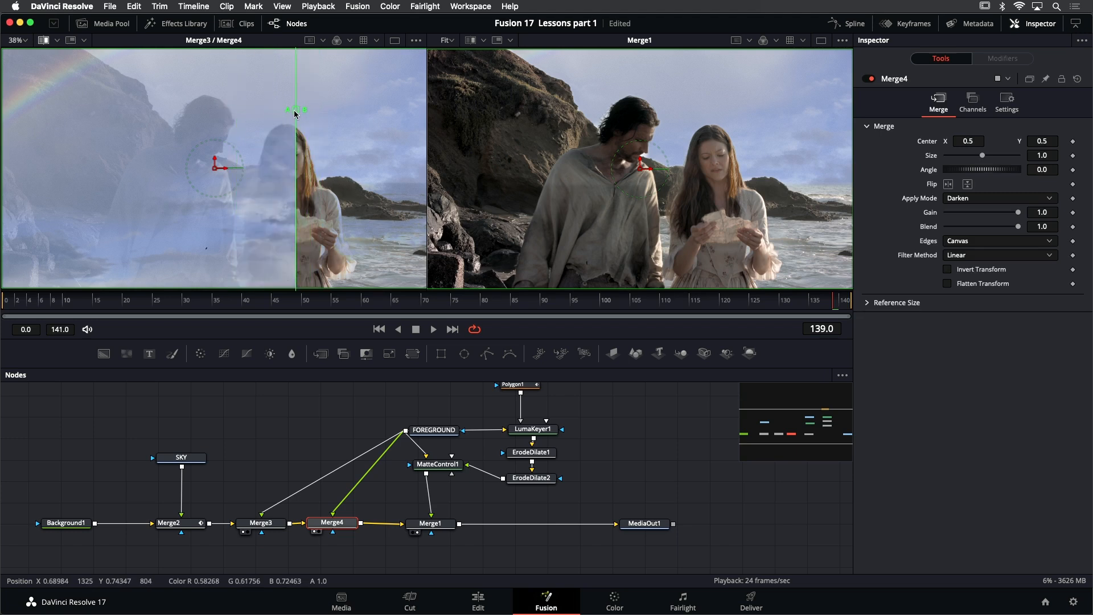
Examine the edges in Merge1 up close, return to a single viewer, and play back the composite
{"action": "left_click", "coordinate": [440, 529]}
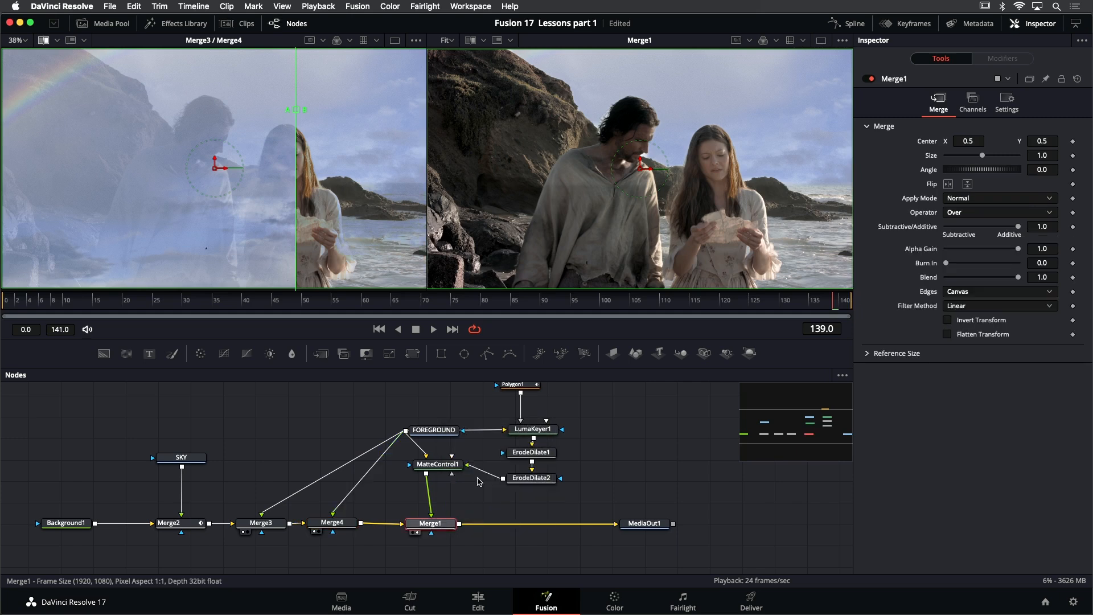
{"action": "scroll", "coordinate": [779, 173], "scroll_direction": "up", "scroll_amount": 2}
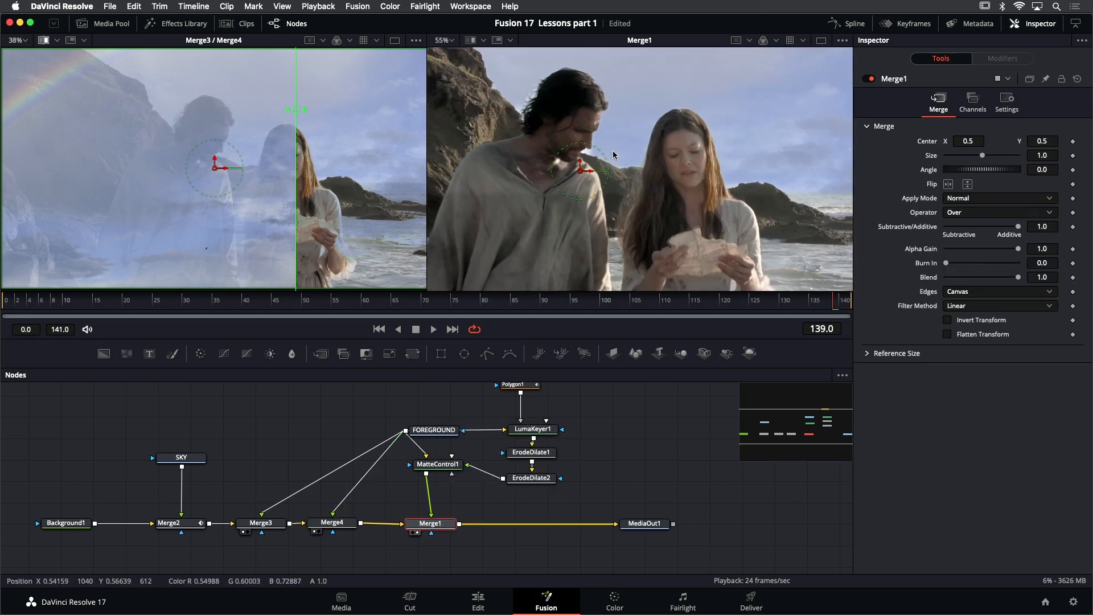
{"action": "scroll", "coordinate": [675, 200], "scroll_direction": "down", "scroll_amount": 2}
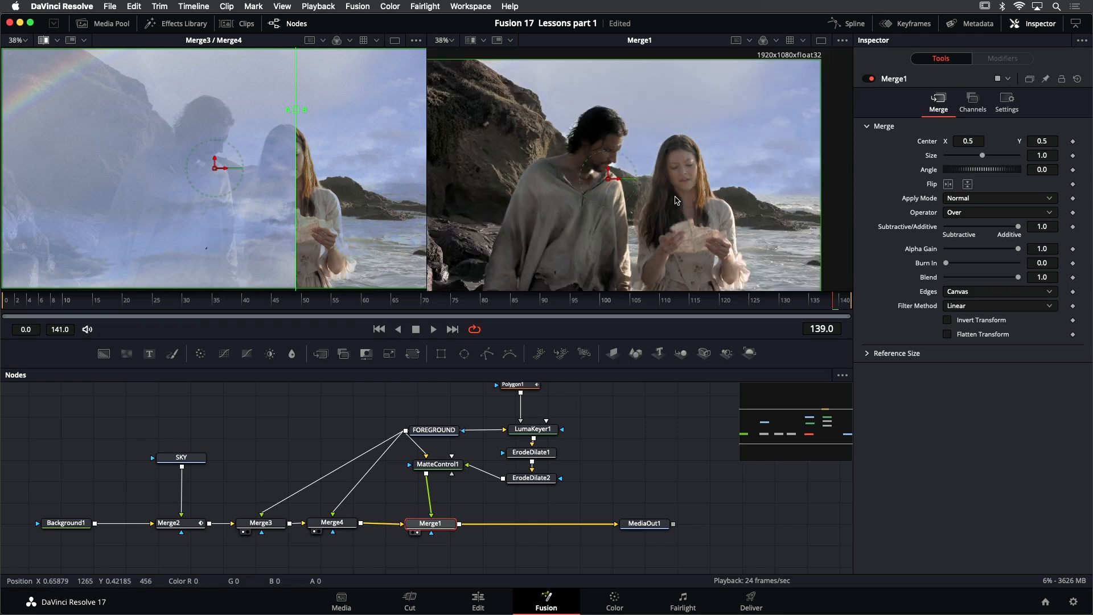
{"action": "left_click", "coordinate": [821, 41]}
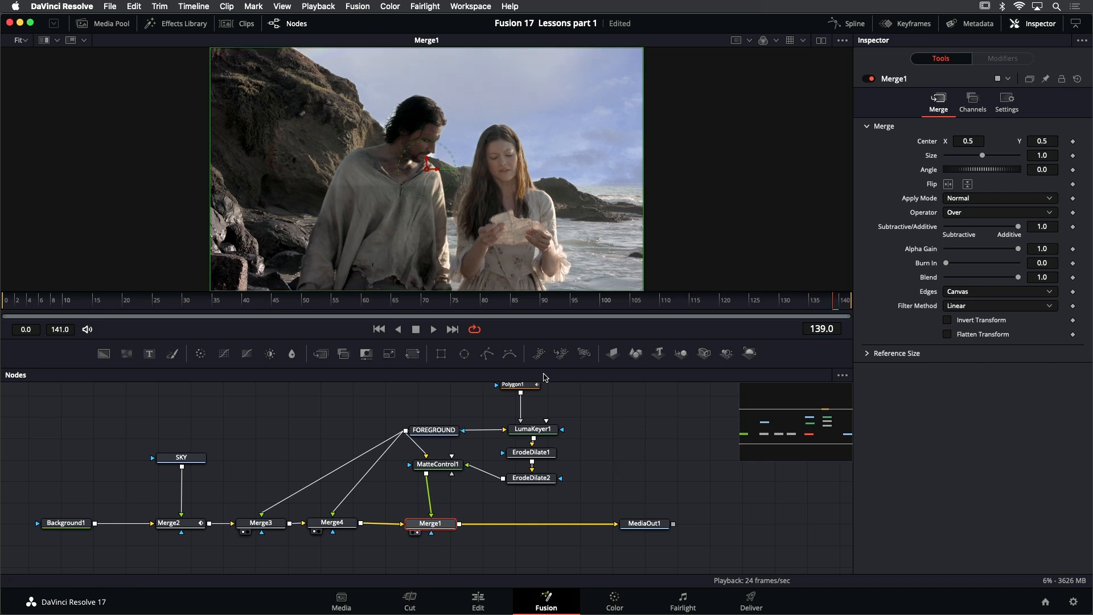
{"action": "left_click", "coordinate": [434, 330]}
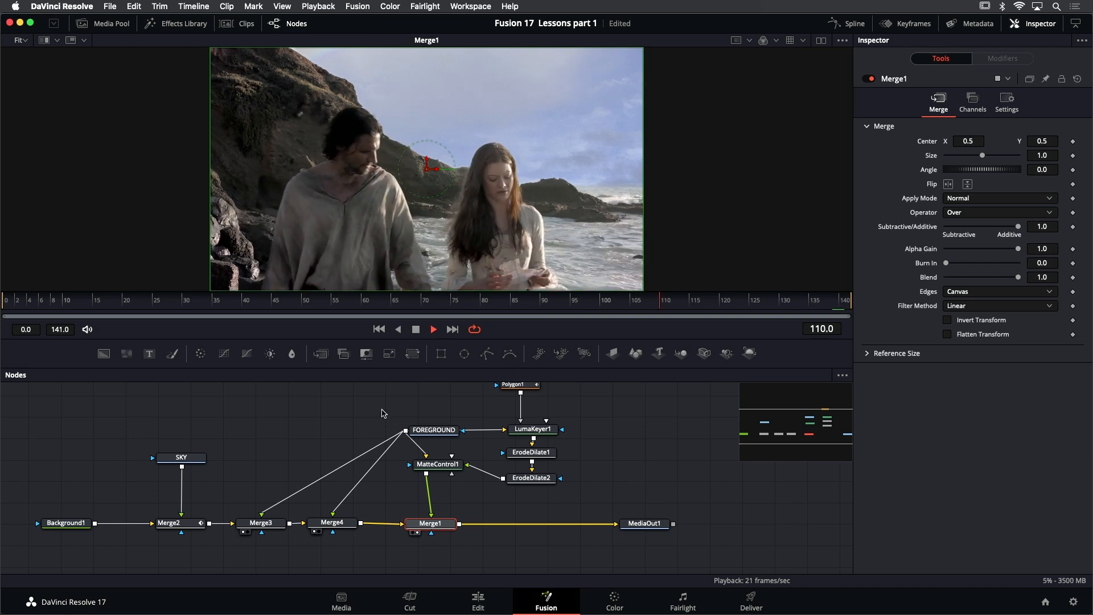
Raise Merge3's Blend to 0.37 while the composite plays
{"action": "left_click", "coordinate": [266, 522]}
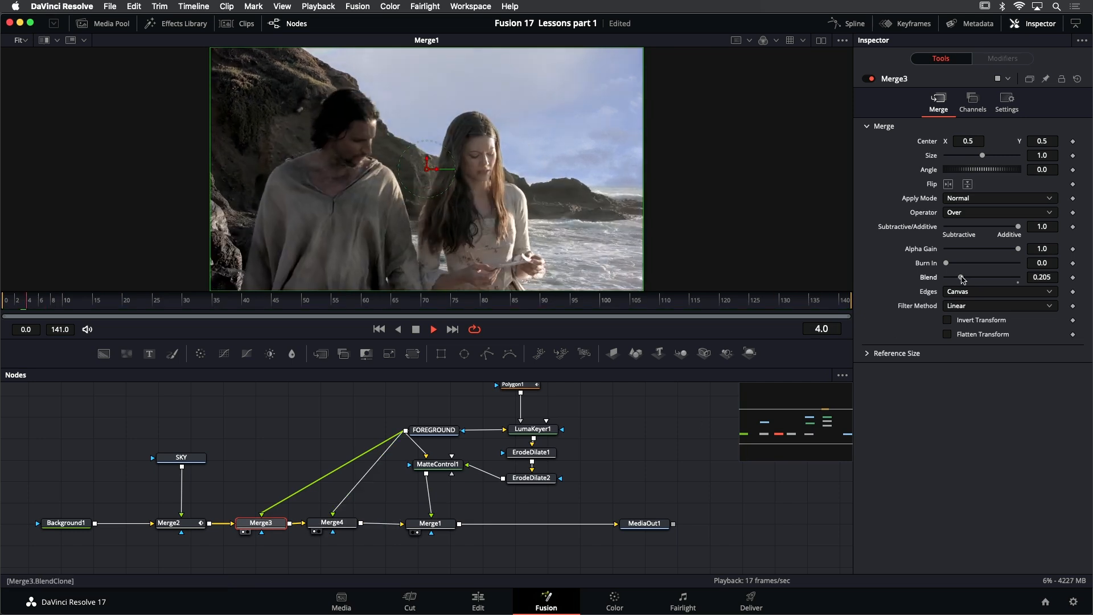
{"action": "left_click_drag", "start_coordinate": [960, 277], "coordinate": [973, 276]}
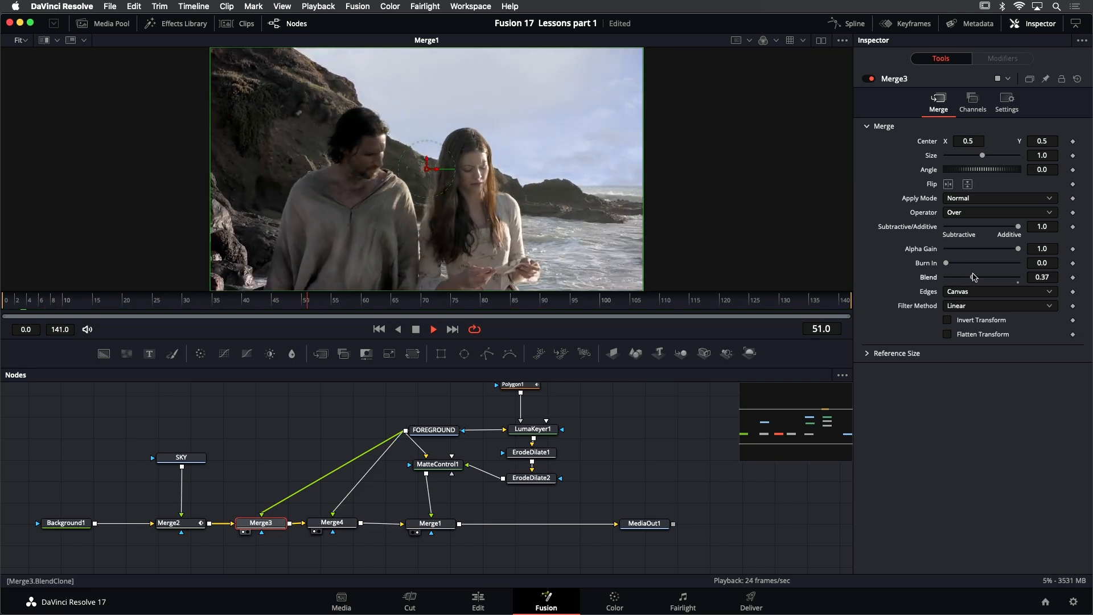